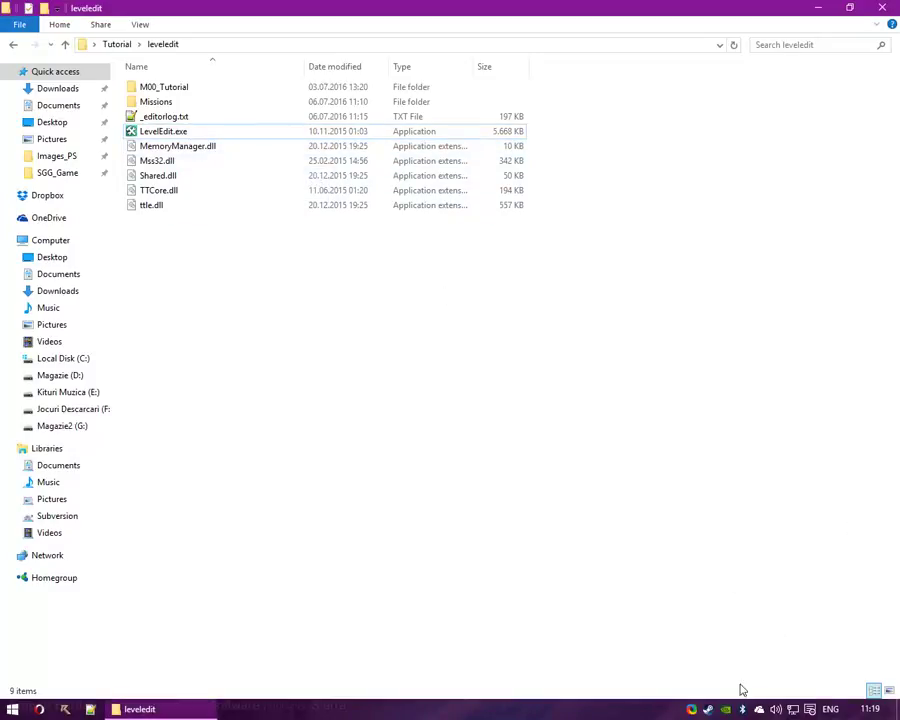
Launch LevelEdit.exe from the leveledit folder and choose the Missions mod package for editing
{"action": "left_click", "coordinate": [161, 133]}
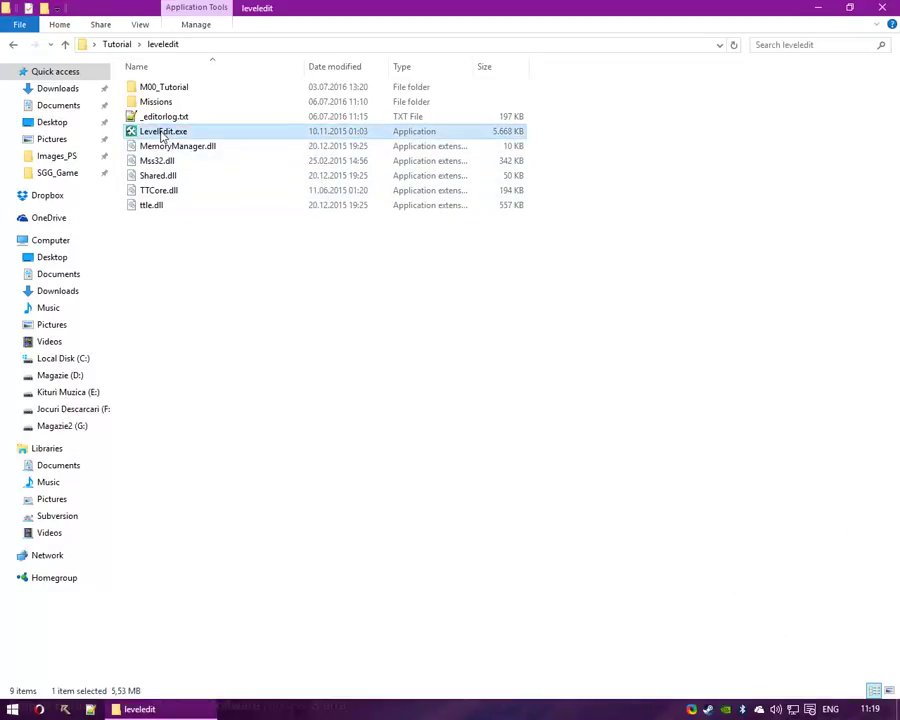
{"action": "double_click", "coordinate": [161, 133]}
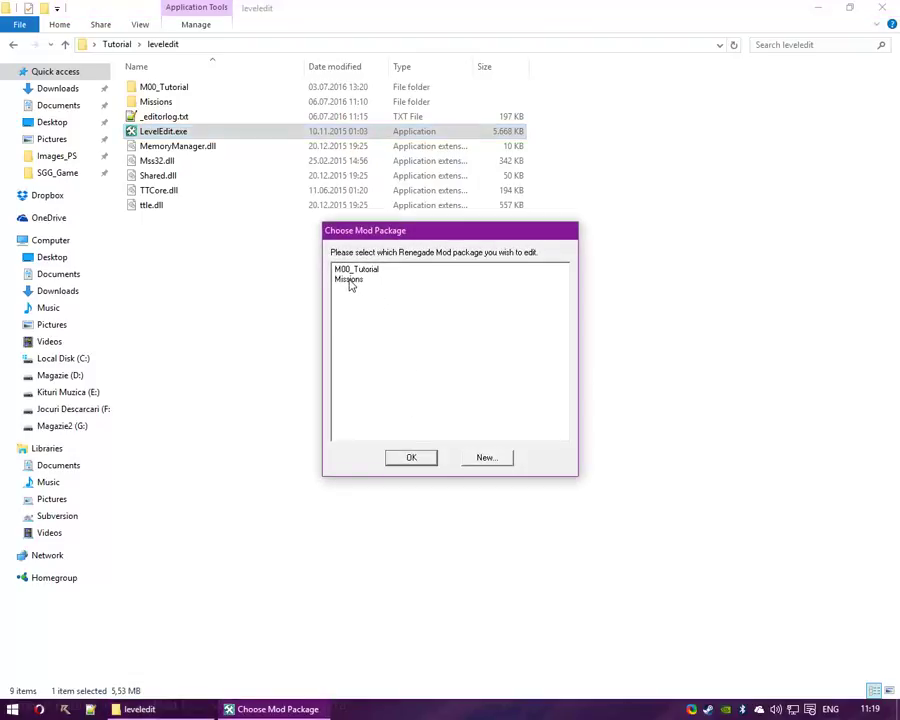
{"action": "double_click", "coordinate": [348, 279]}
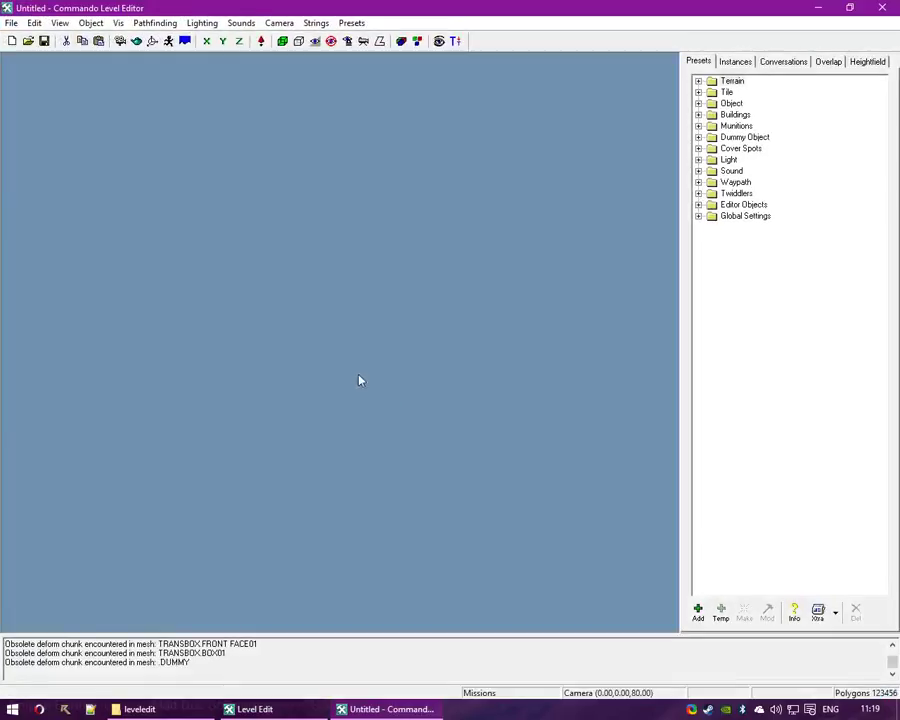
Open the level file M03.lvl from the levels folder
{"action": "left_click", "coordinate": [11, 23]}
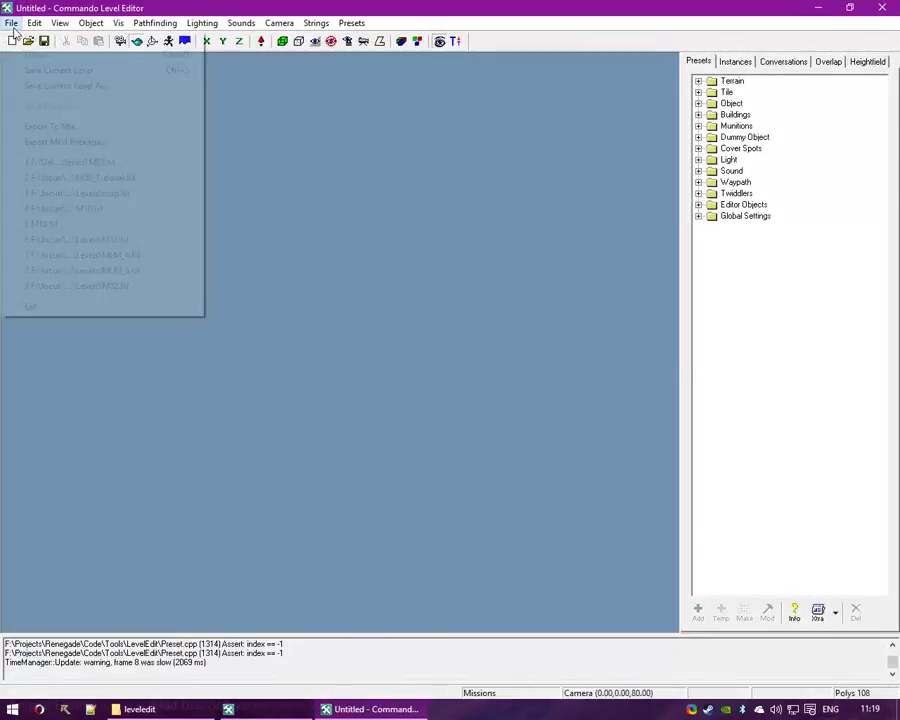
{"action": "left_click", "coordinate": [30, 55]}
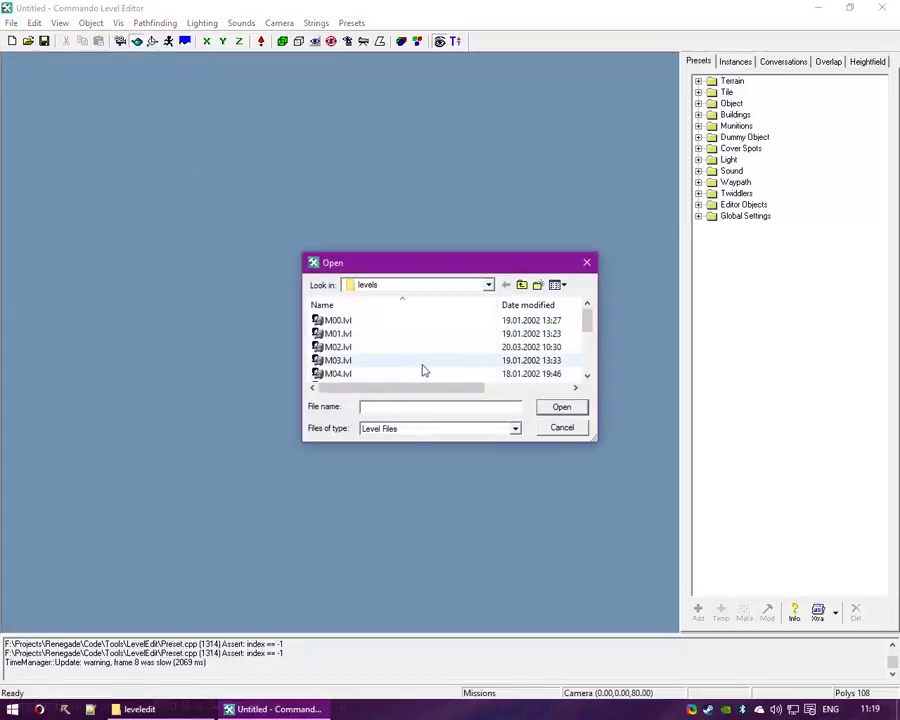
{"action": "left_click", "coordinate": [338, 361]}
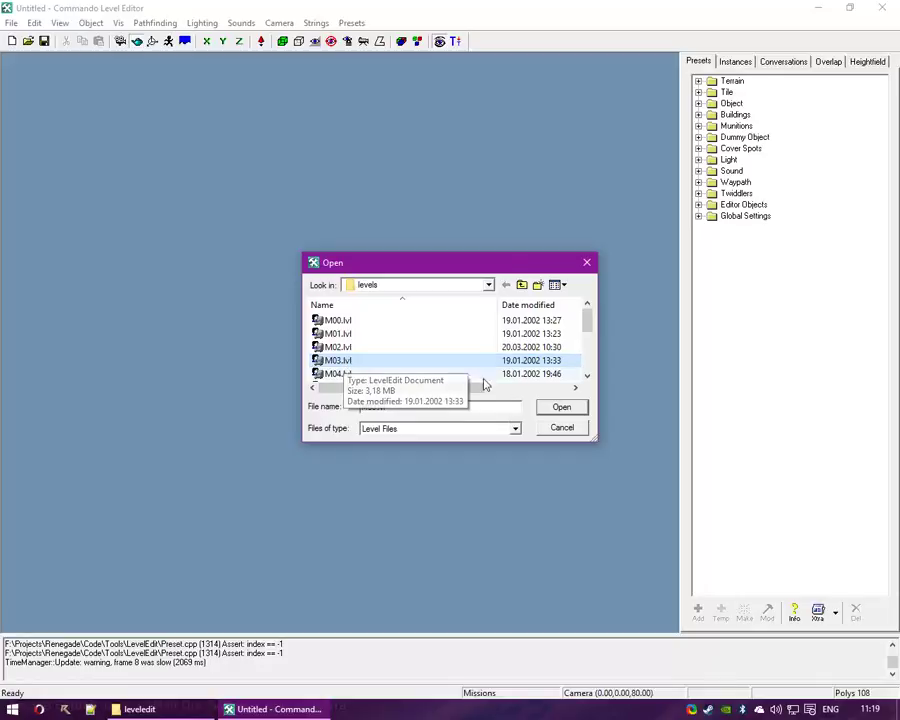
{"action": "left_click", "coordinate": [562, 407]}
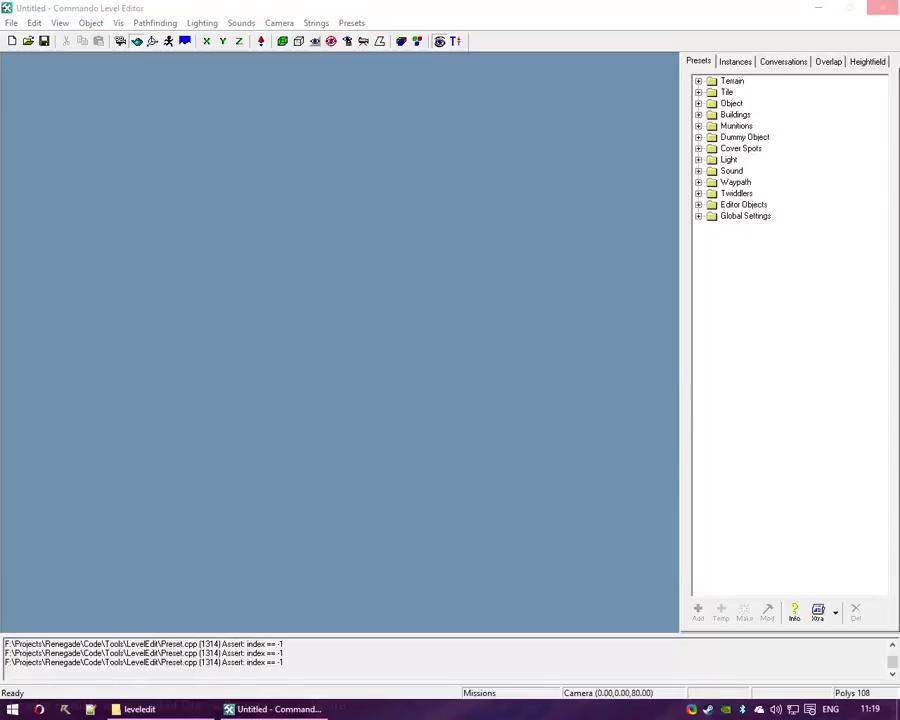
{"action": "left_click", "coordinate": [504, 402]}
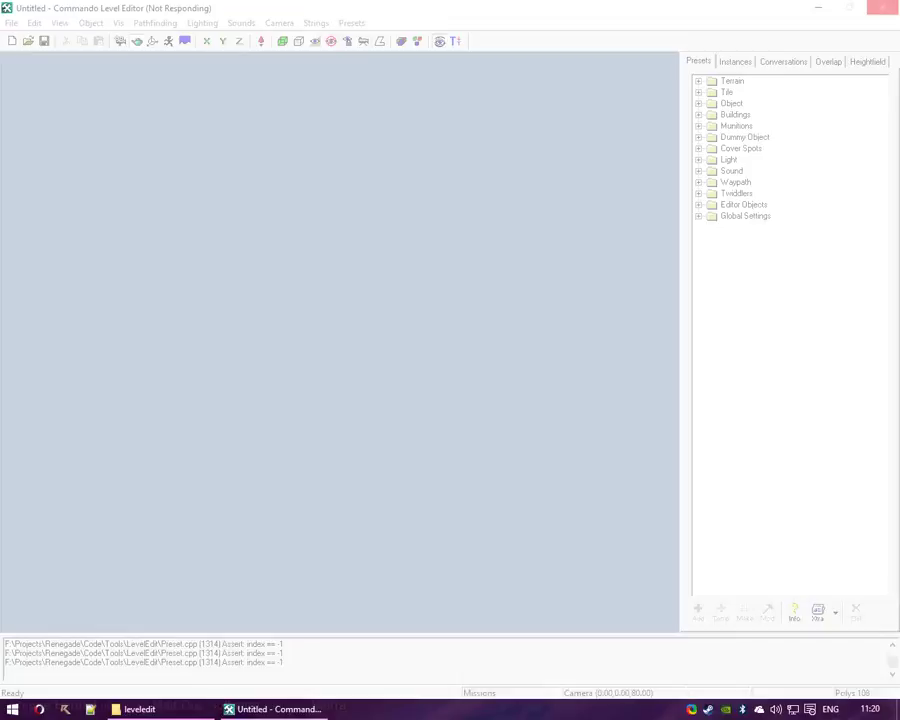
{"action": "left_click", "coordinate": [337, 5]}
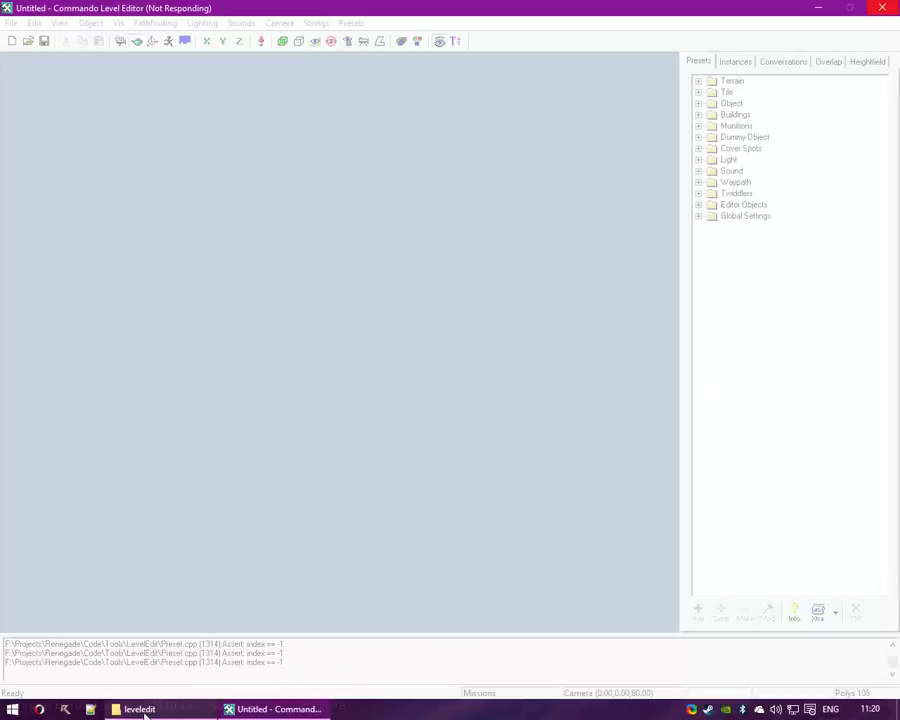
{"action": "mouse_move", "coordinate": [148, 712]}
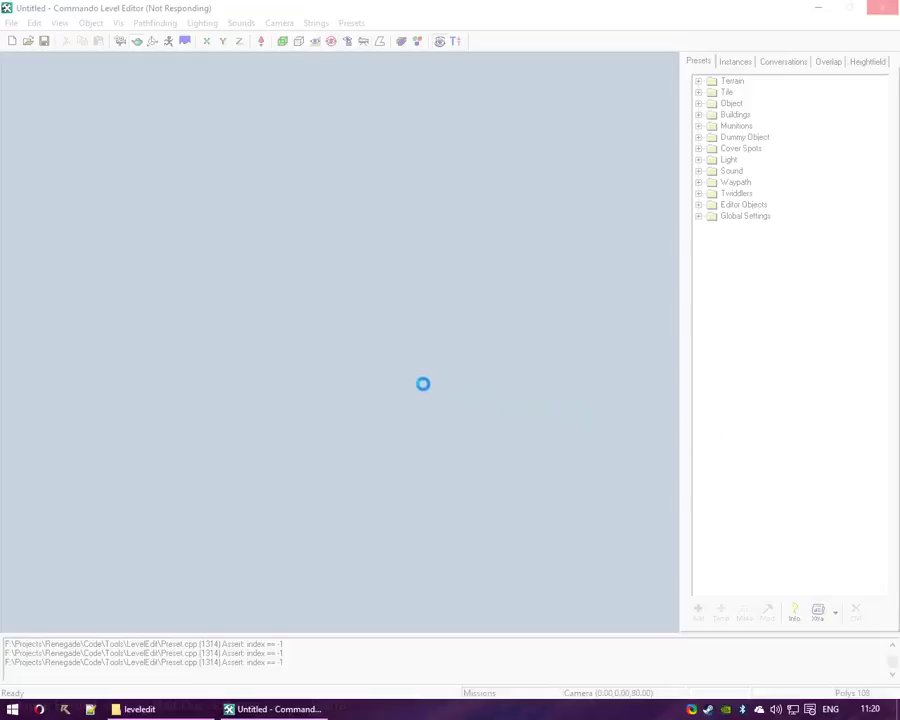
{"action": "left_click", "coordinate": [422, 383]}
Switch to File Explorer, browse to the levels folder inside Missions, and return to the level editor
{"action": "left_click", "coordinate": [139, 709]}
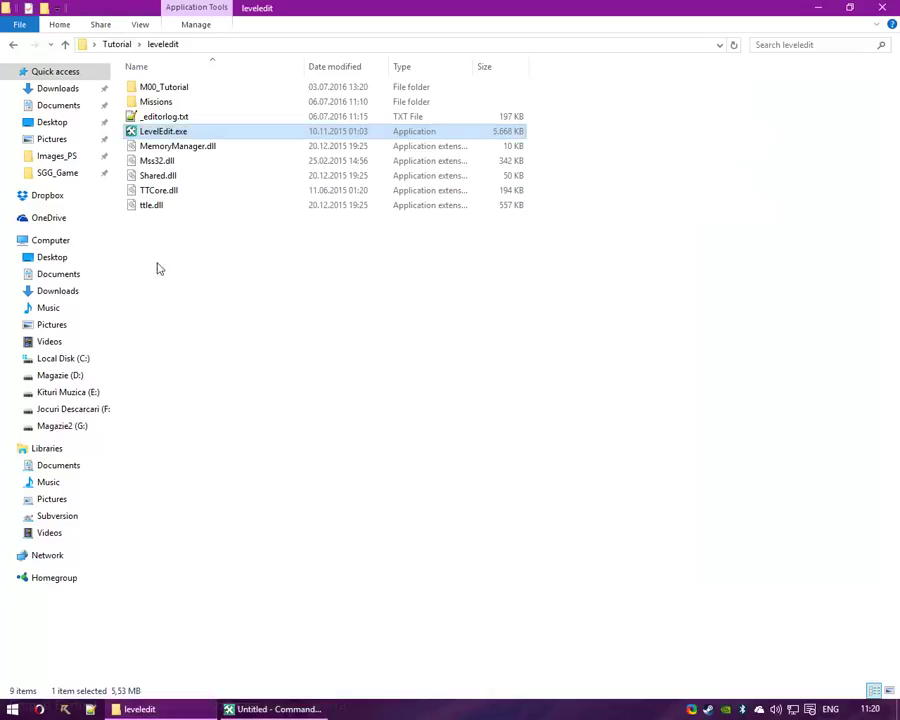
{"action": "double_click", "coordinate": [150, 101]}
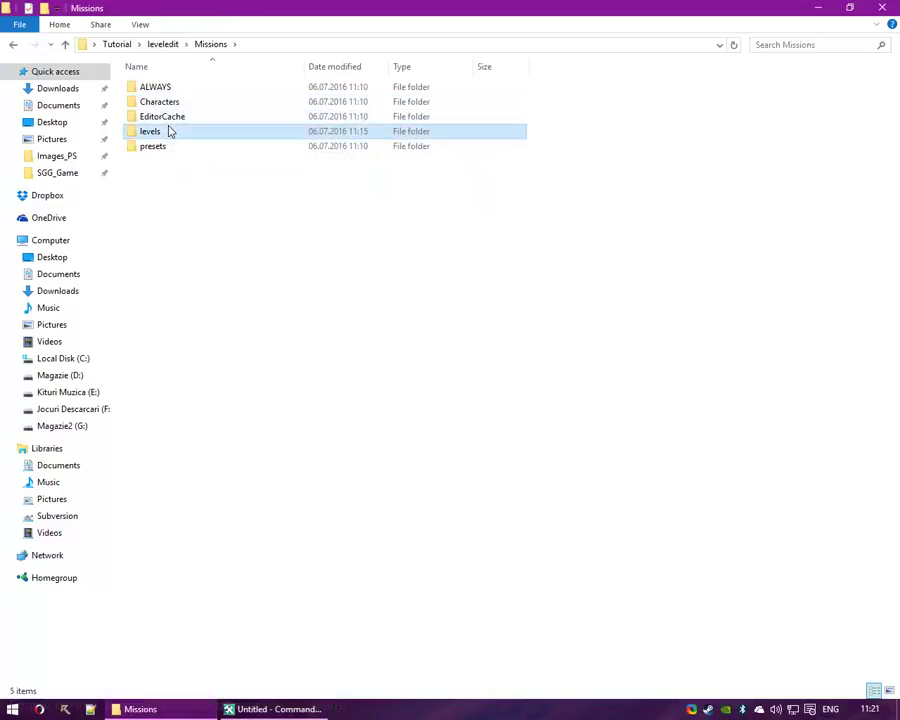
{"action": "double_click", "coordinate": [168, 131]}
{"action": "left_click", "coordinate": [272, 709]}
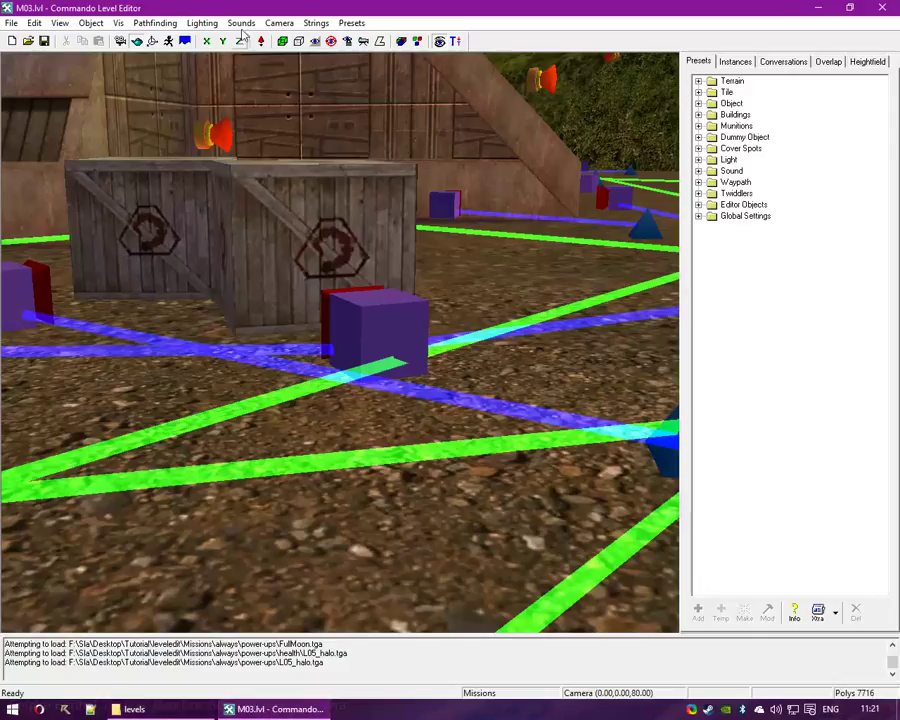
Switch to camera mode and fly around the M03 level to examine its buildings, terrain and coastline
{"action": "left_click", "coordinate": [250, 22]}
{"action": "left_click", "coordinate": [295, 54]}
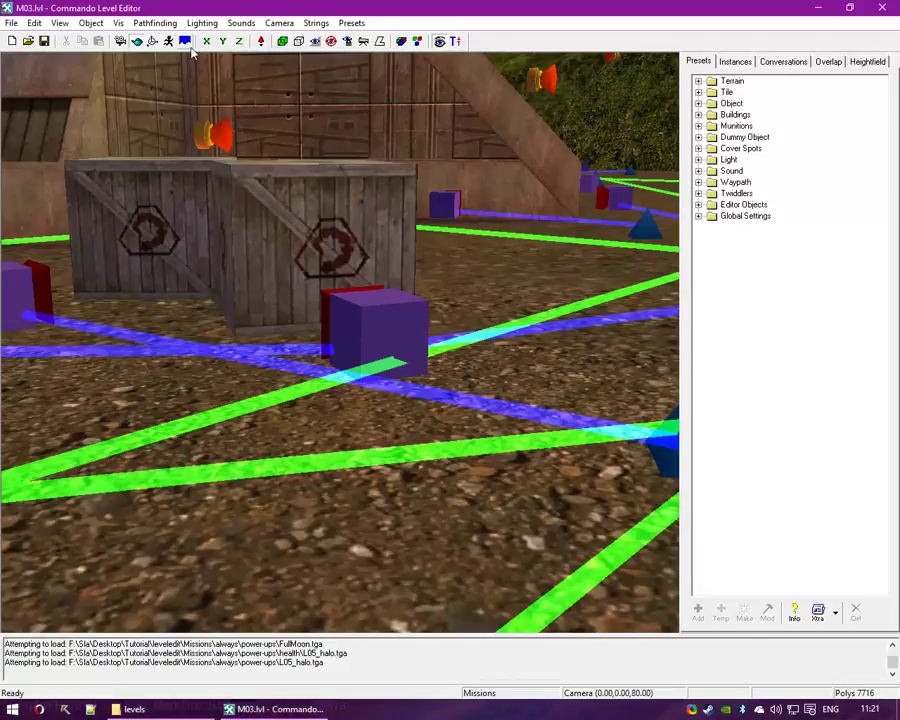
{"action": "left_click", "coordinate": [120, 42]}
{"action": "key", "text": "Up"}
{"action": "right_click_drag", "start_coordinate": [242, 192], "coordinate": [291, 257]}
{"action": "key", "text": "Down"}
{"action": "left_click_drag", "start_coordinate": [291, 257], "coordinate": [371, 355]}
{"action": "scroll", "coordinate": [370, 355], "scroll_direction": "down", "scroll_amount": 10}
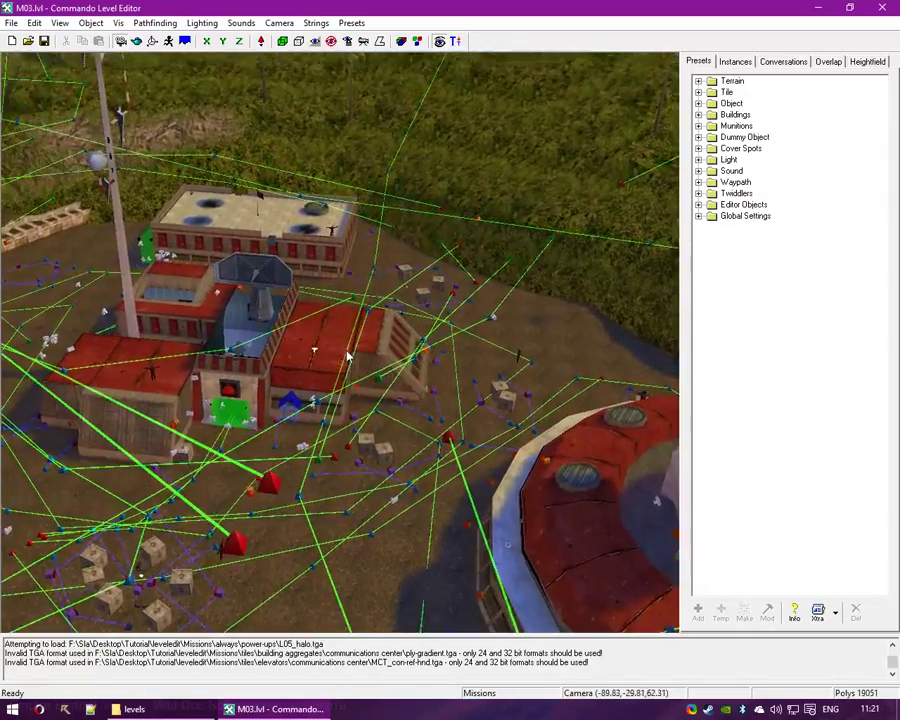
{"action": "right_click_drag", "start_coordinate": [347, 356], "coordinate": [382, 422]}
{"action": "mouse_move", "coordinate": [323, 418]}
{"action": "right_mouse_down"}
{"action": "mouse_move", "coordinate": [317, 300]}
{"action": "mouse_move", "coordinate": [428, 237]}
{"action": "right_mouse_up"}
{"action": "mouse_move", "coordinate": [246, 292]}
{"action": "right_mouse_down"}
{"action": "mouse_move", "coordinate": [279, 318]}
{"action": "mouse_move", "coordinate": [363, 335]}
{"action": "mouse_move", "coordinate": [488, 386]}
{"action": "mouse_move", "coordinate": [526, 518]}
{"action": "mouse_move", "coordinate": [230, 201]}
{"action": "mouse_move", "coordinate": [448, 364]}
{"action": "mouse_move", "coordinate": [398, 201]}
{"action": "mouse_move", "coordinate": [186, 130]}
{"action": "right_mouse_up"}
{"action": "right_click_drag", "start_coordinate": [275, 141], "coordinate": [388, 175]}
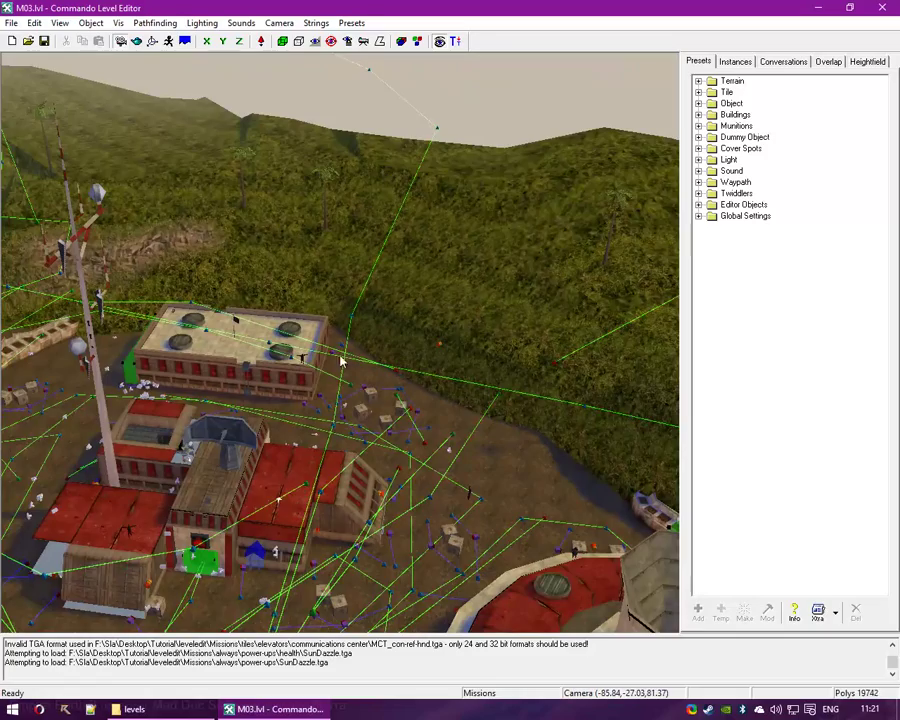
{"action": "right_click_drag", "start_coordinate": [342, 358], "coordinate": [420, 300]}
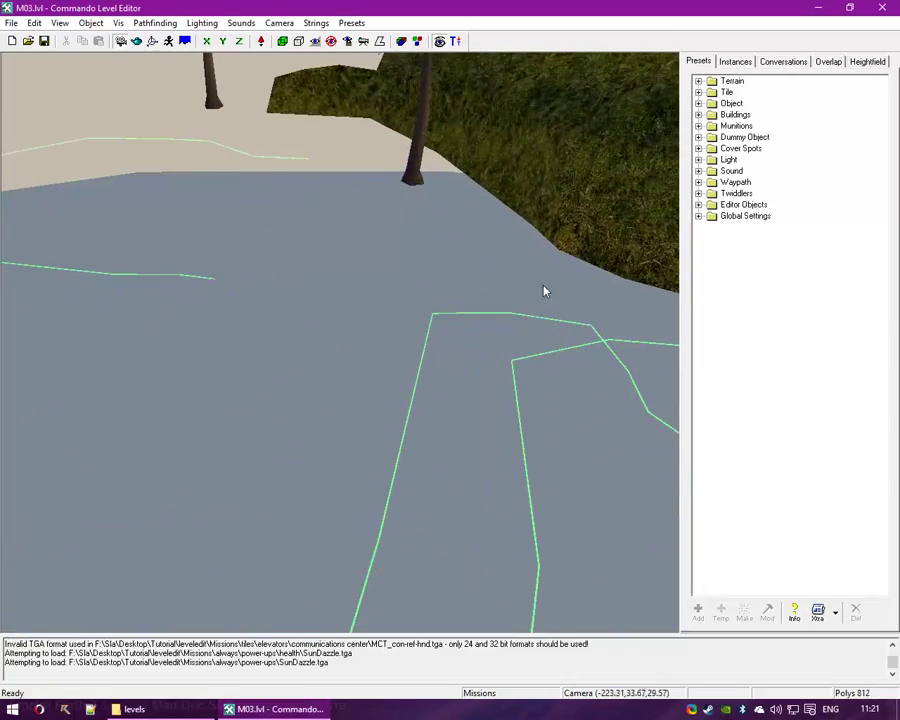
{"action": "right_click_drag", "start_coordinate": [544, 290], "coordinate": [229, 214]}
Open the Object category in the list of the level's instances
{"action": "left_click", "coordinate": [732, 60]}
{"action": "left_click", "coordinate": [724, 108]}
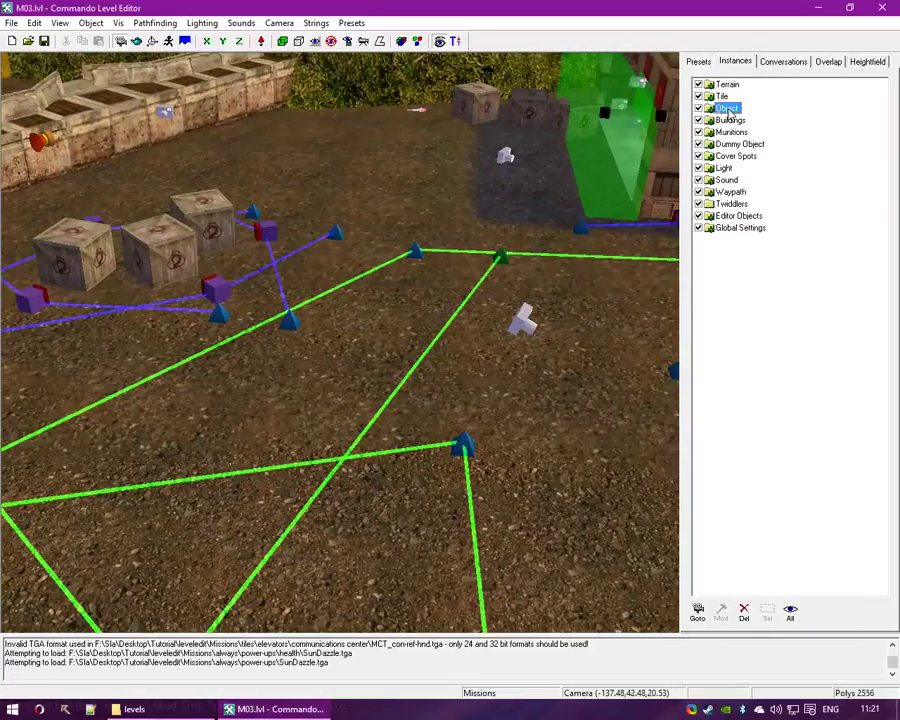
{"action": "double_click", "coordinate": [728, 108]}
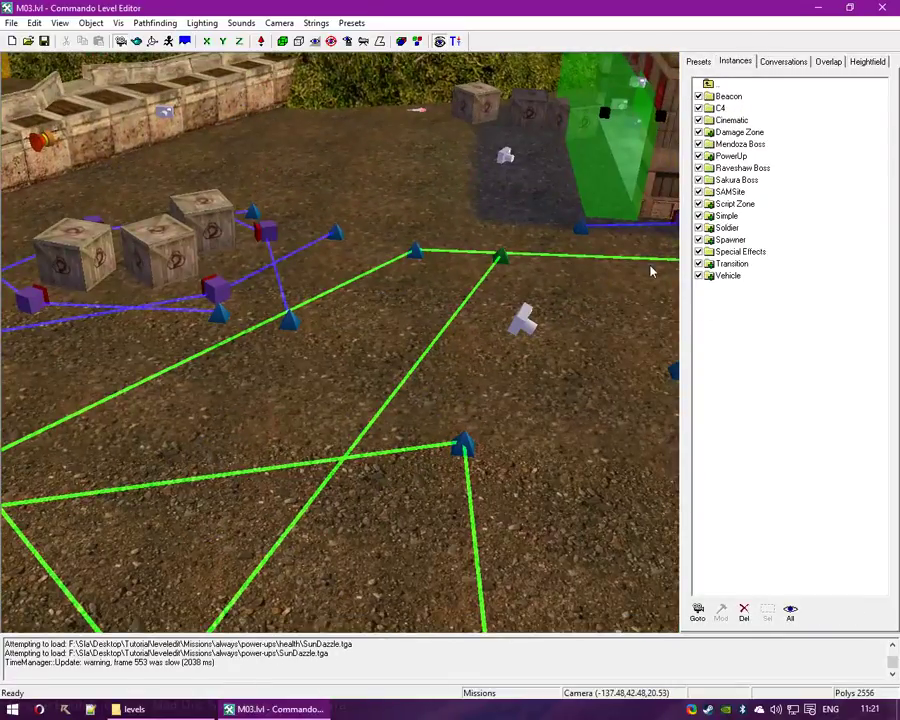
{"action": "left_click", "coordinate": [698, 61]}
{"action": "left_click", "coordinate": [736, 61]}
{"action": "double_click", "coordinate": [708, 85]}
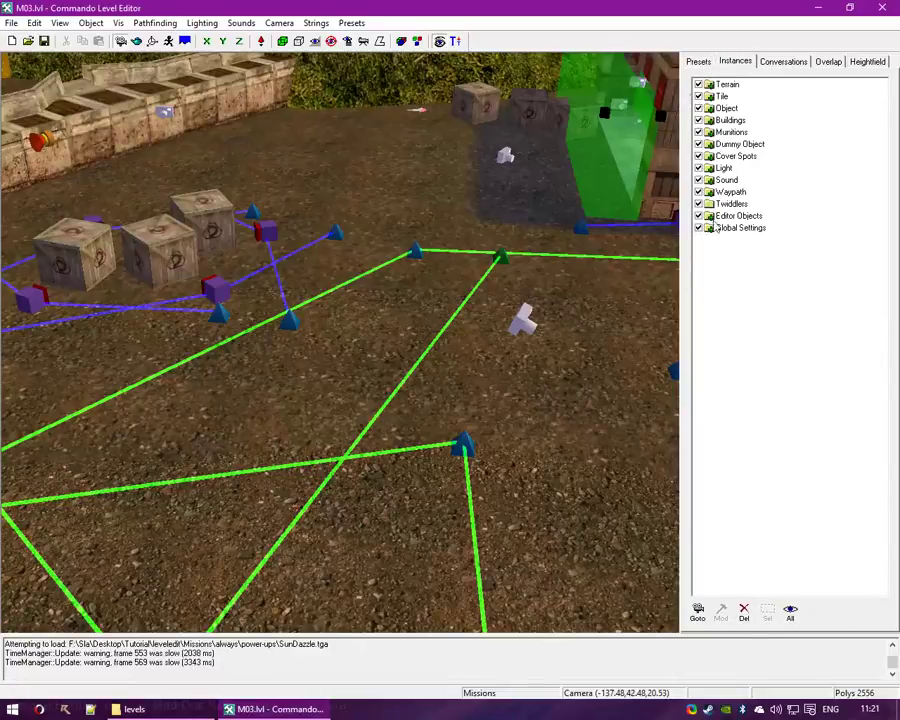
{"action": "left_click", "coordinate": [726, 107]}
{"action": "double_click", "coordinate": [726, 107]}
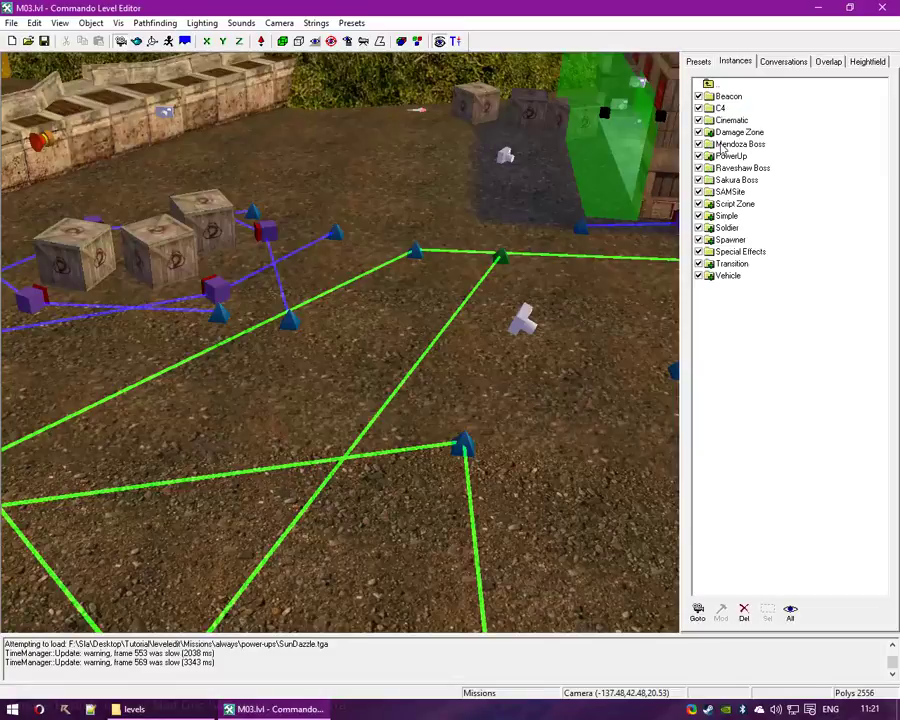
Delete all Spawner instances from the level, from the first armor spawner through the Renegade Spawner
{"action": "double_click", "coordinate": [731, 240]}
{"action": "scroll", "coordinate": [733, 240], "scroll_direction": "down", "scroll_amount": 3}
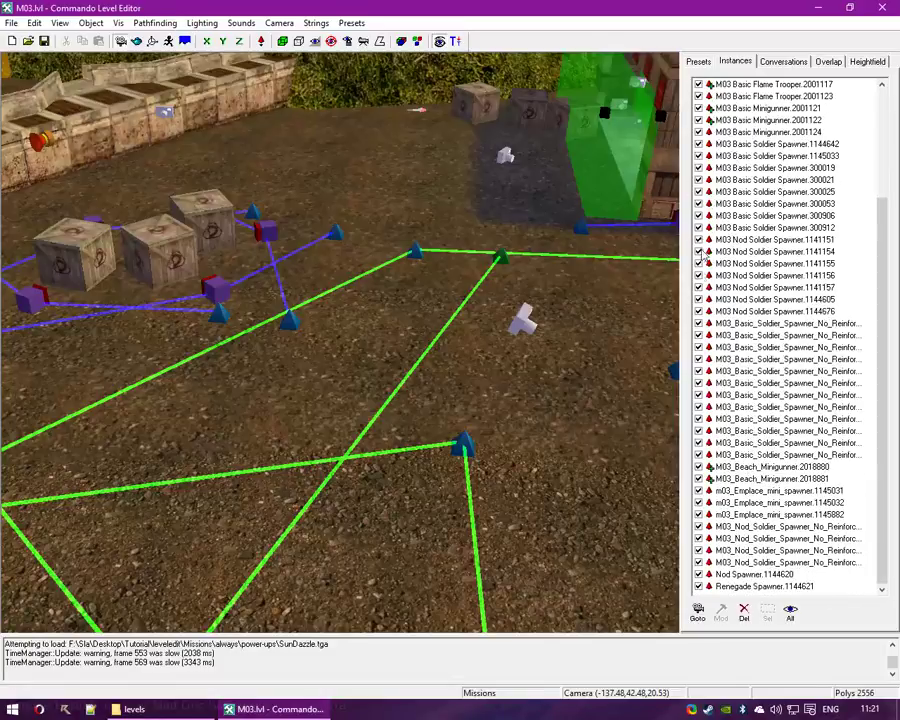
{"action": "scroll", "coordinate": [772, 108], "scroll_direction": "up", "scroll_amount": 4}
{"action": "left_click", "coordinate": [770, 97]}
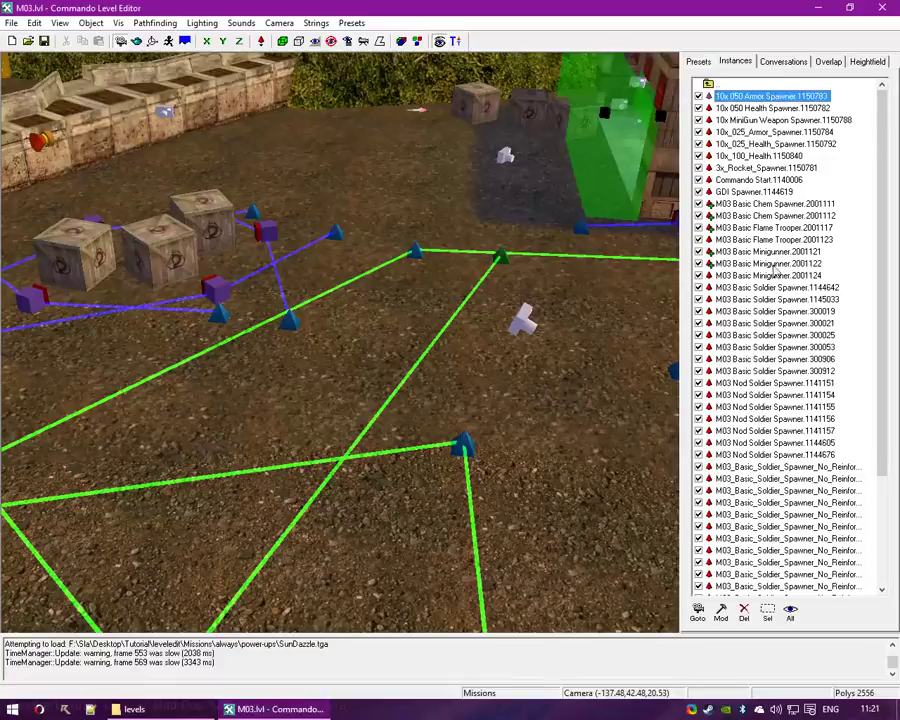
{"action": "scroll", "coordinate": [772, 450], "scroll_direction": "down", "scroll_amount": 4}
{"action": "left_click", "coordinate": [772, 587], "text": "shift"}
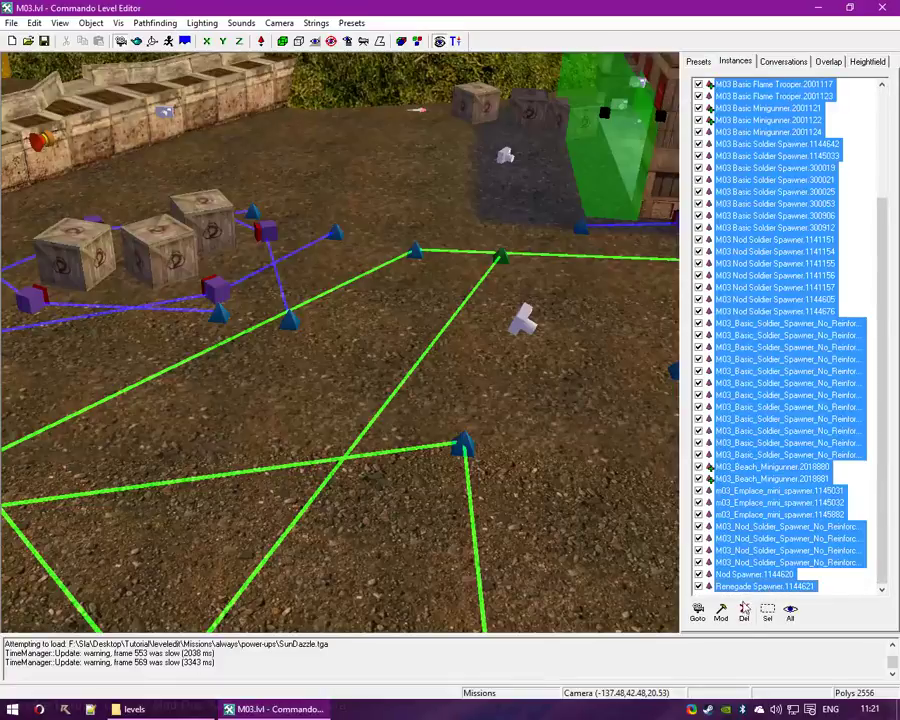
{"action": "left_click", "coordinate": [743, 614]}
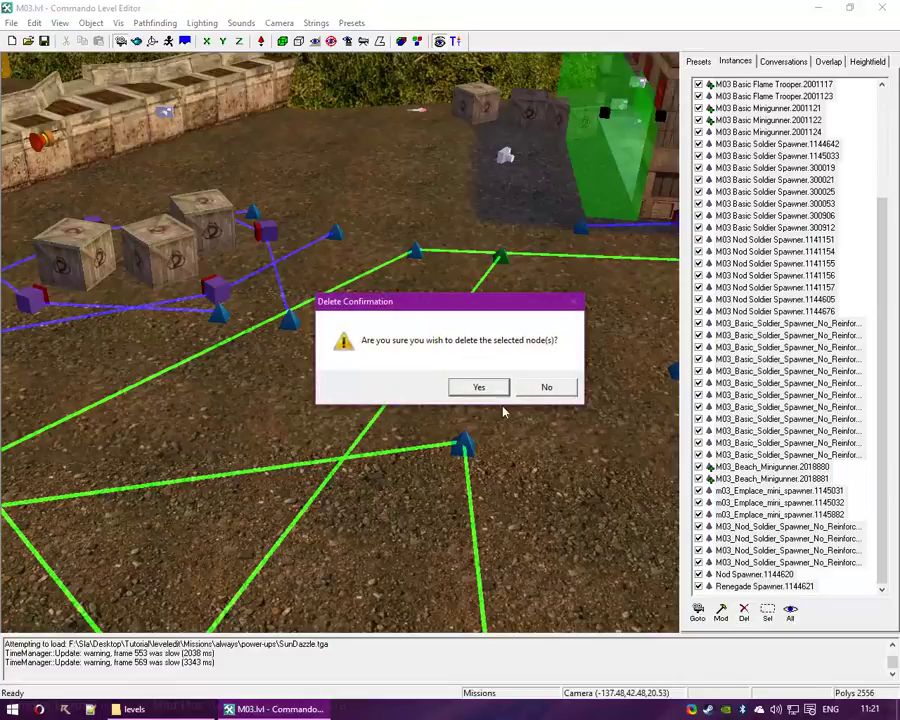
{"action": "left_click", "coordinate": [480, 384]}
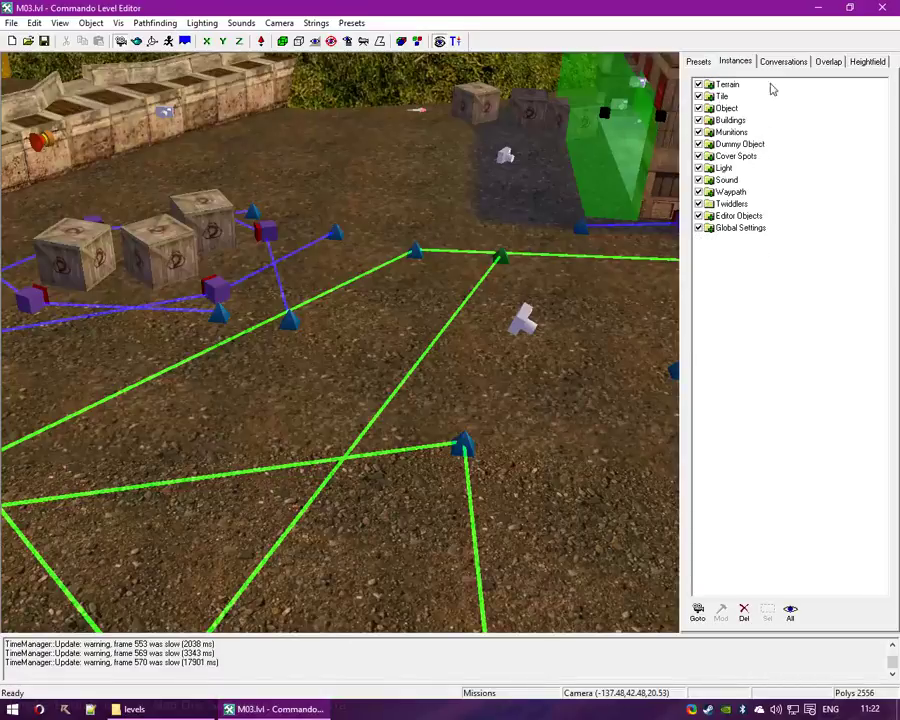
Delete all Script Zone instances from the level's Object category
{"action": "left_click", "coordinate": [699, 61]}
{"action": "left_click_drag", "start_coordinate": [440, 340], "coordinate": [464, 227]}
{"action": "right_click_drag", "start_coordinate": [464, 228], "coordinate": [451, 107]}
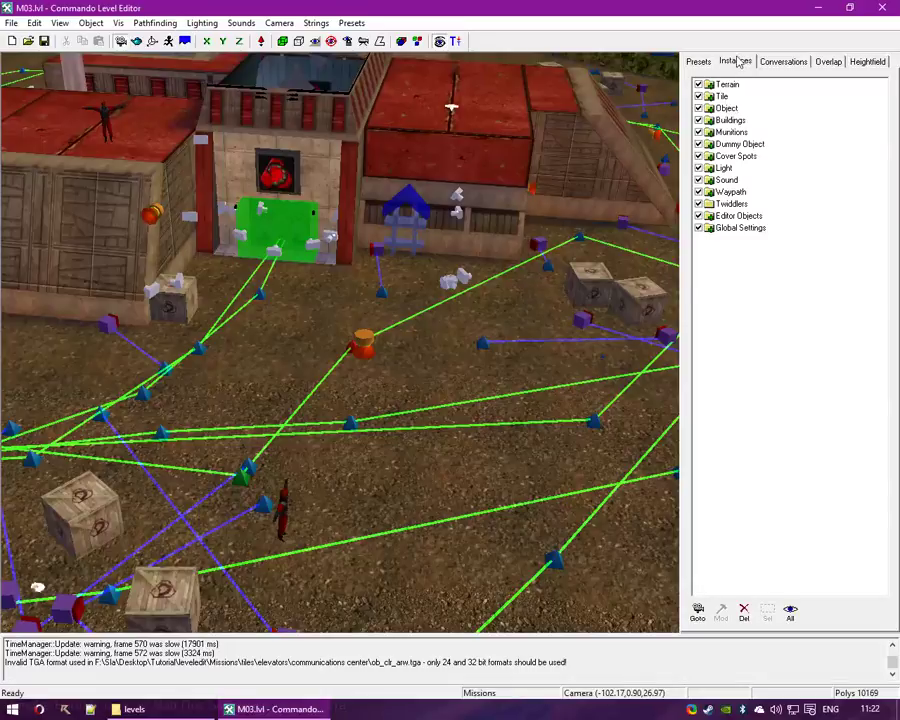
{"action": "double_click", "coordinate": [726, 108]}
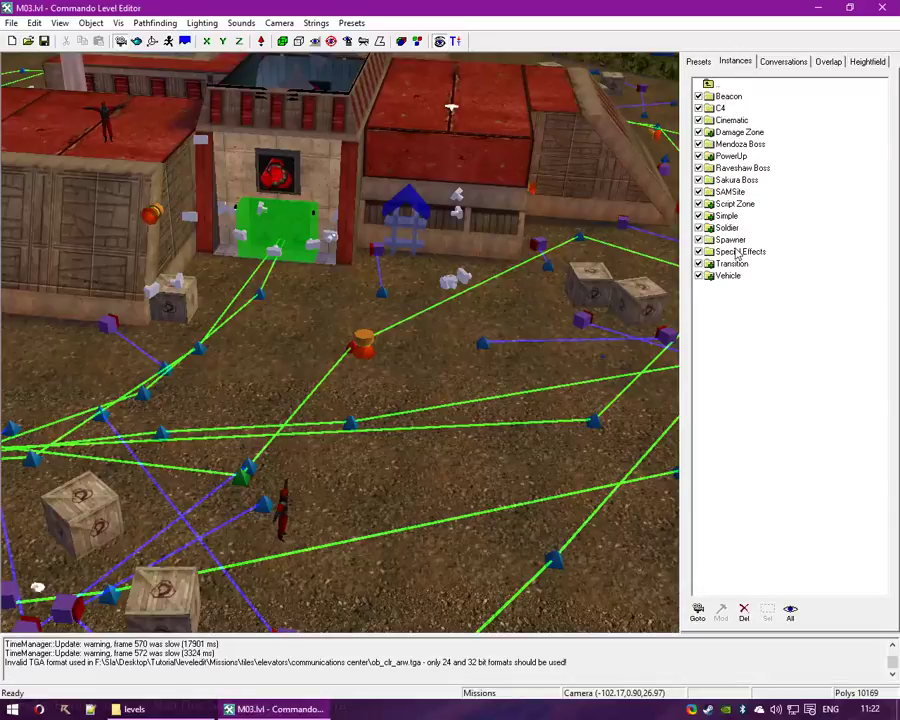
{"action": "double_click", "coordinate": [733, 205]}
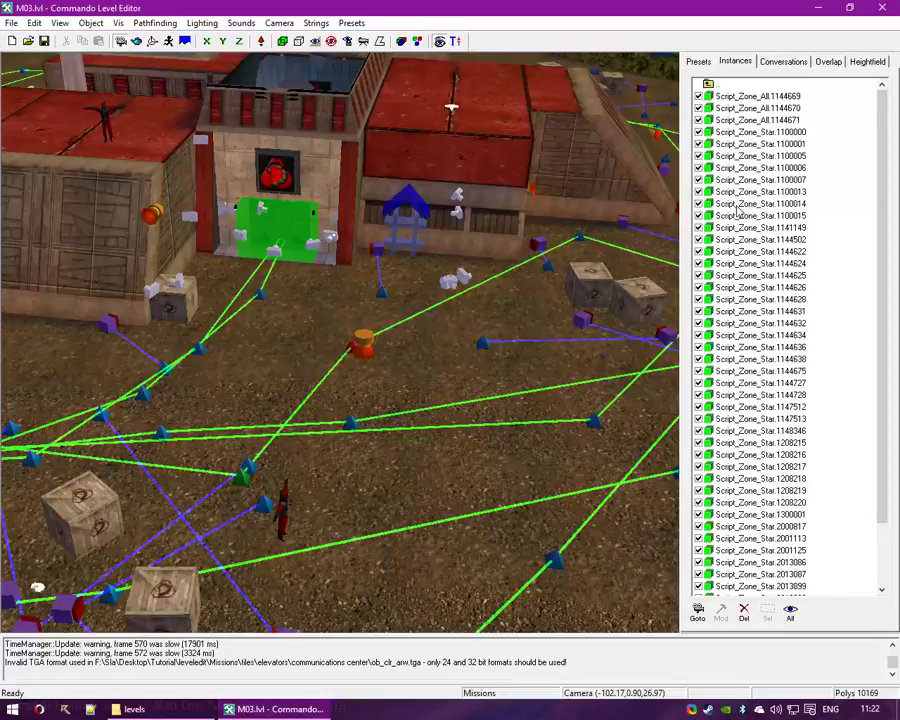
{"action": "left_click", "coordinate": [757, 98]}
{"action": "scroll", "coordinate": [757, 104], "scroll_direction": "down", "scroll_amount": 3}
{"action": "left_click", "coordinate": [785, 586], "text": "shift"}
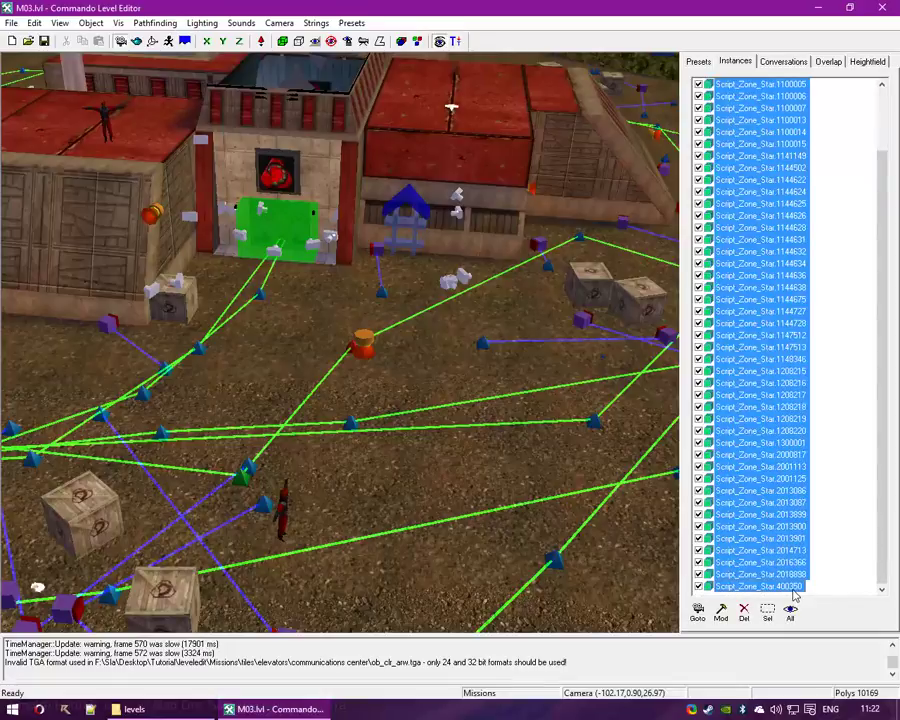
{"action": "left_click", "coordinate": [744, 612]}
{"action": "left_click", "coordinate": [478, 388]}
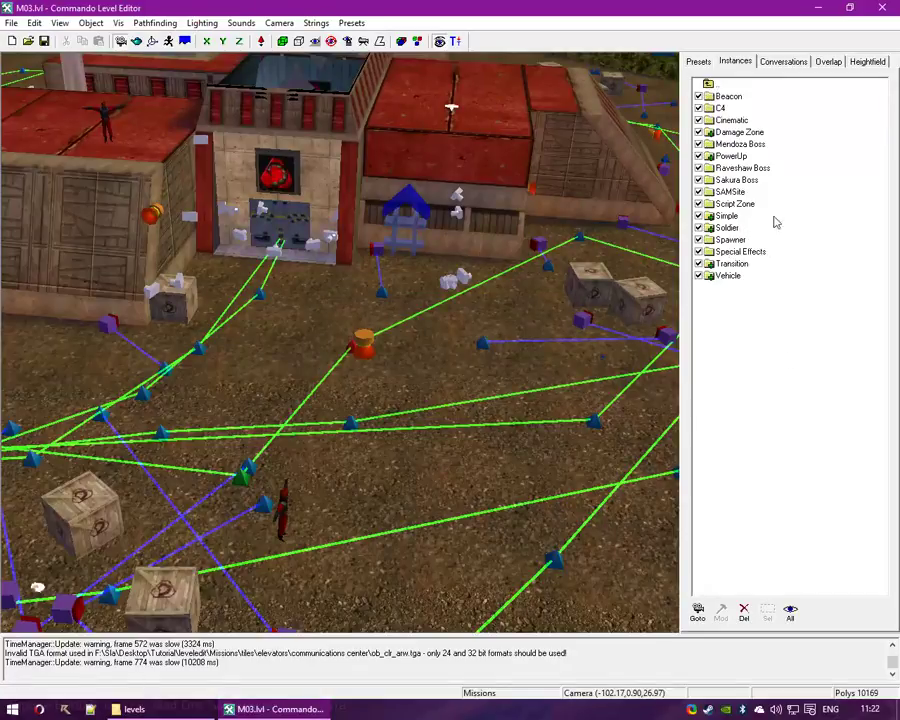
Delete all Soldier instances from the level's Object category, from the Nod engineer through the last entry
{"action": "double_click", "coordinate": [736, 229]}
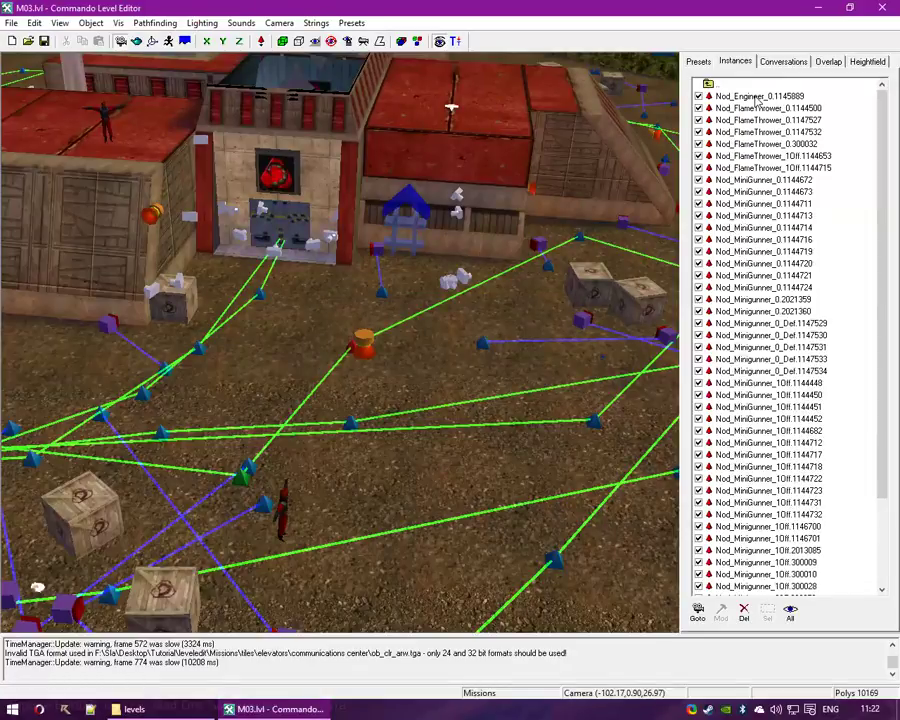
{"action": "left_click", "coordinate": [760, 97]}
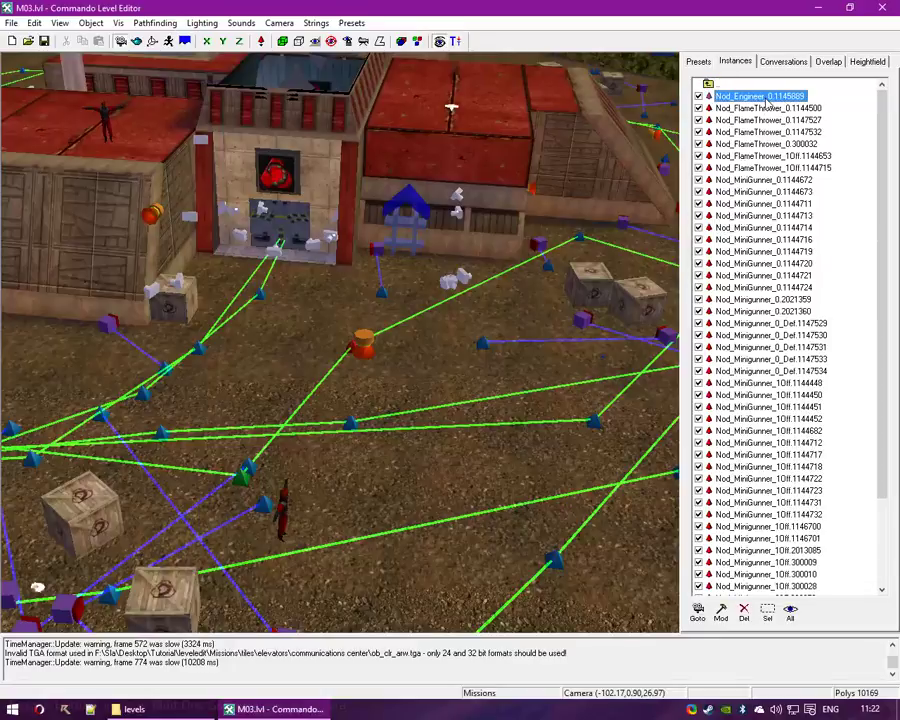
{"action": "scroll", "coordinate": [764, 190], "scroll_direction": "down", "scroll_amount": 3}
{"action": "left_click", "coordinate": [752, 586], "text": "shift"}
{"action": "scroll", "coordinate": [796, 452], "scroll_direction": "up", "scroll_amount": 3}
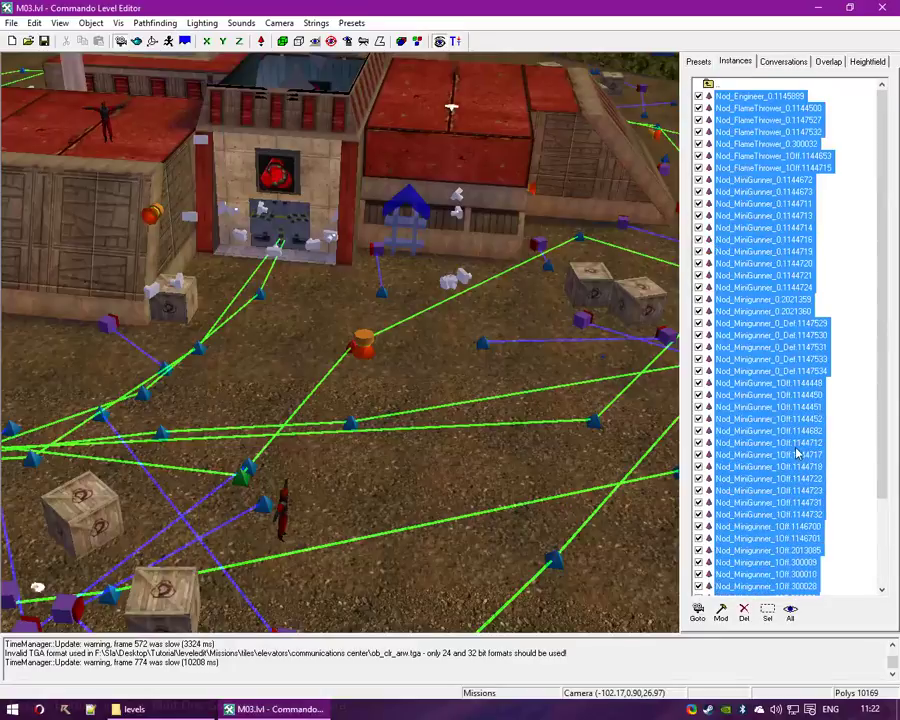
{"action": "left_click", "coordinate": [742, 609]}
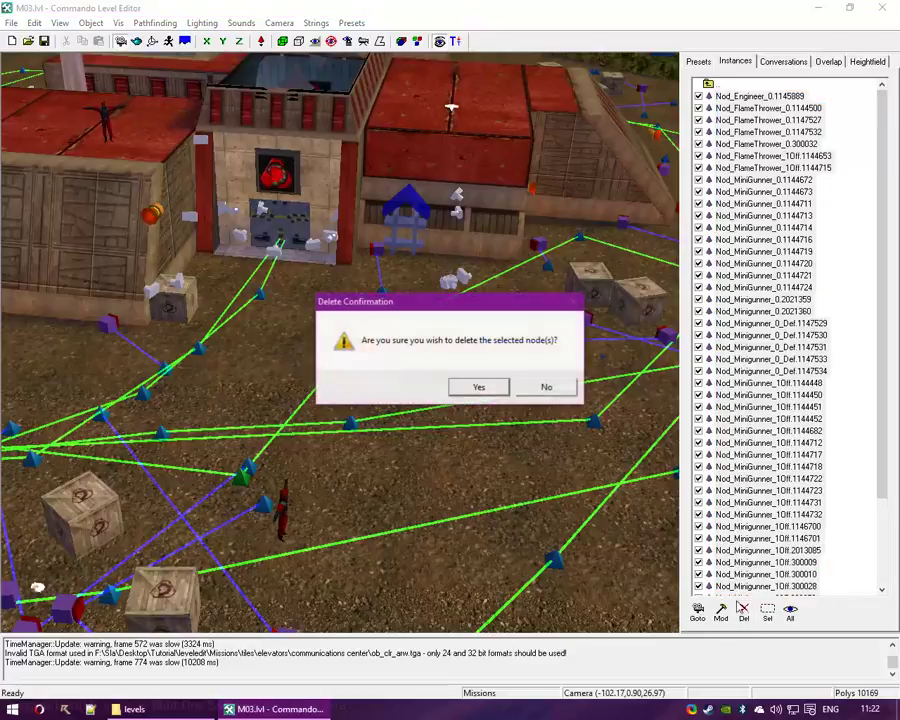
{"action": "left_click", "coordinate": [486, 392]}
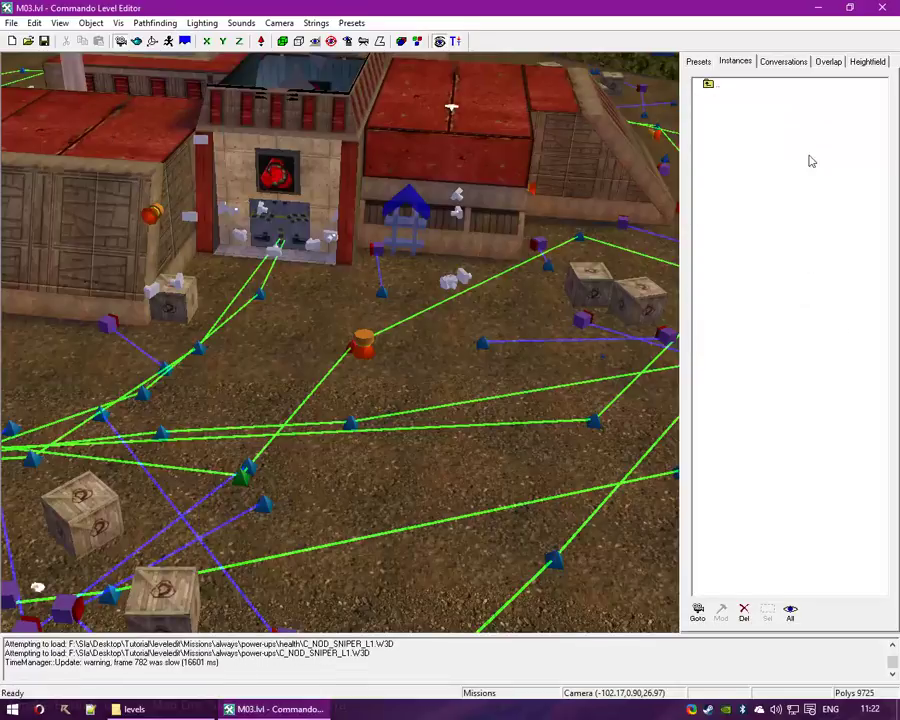
Expand the Object presets' Spawner category with its Startup, Powerup and Object Spawners groups
{"action": "left_click", "coordinate": [698, 61]}
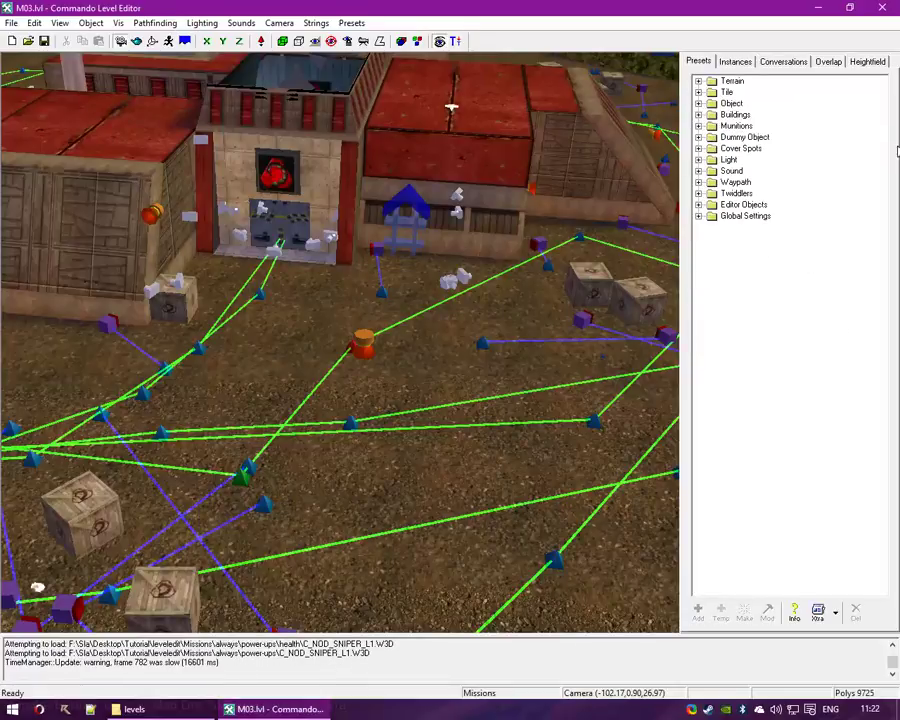
{"action": "left_click_drag", "start_coordinate": [340, 135], "coordinate": [420, 236]}
{"action": "double_click", "coordinate": [731, 105]}
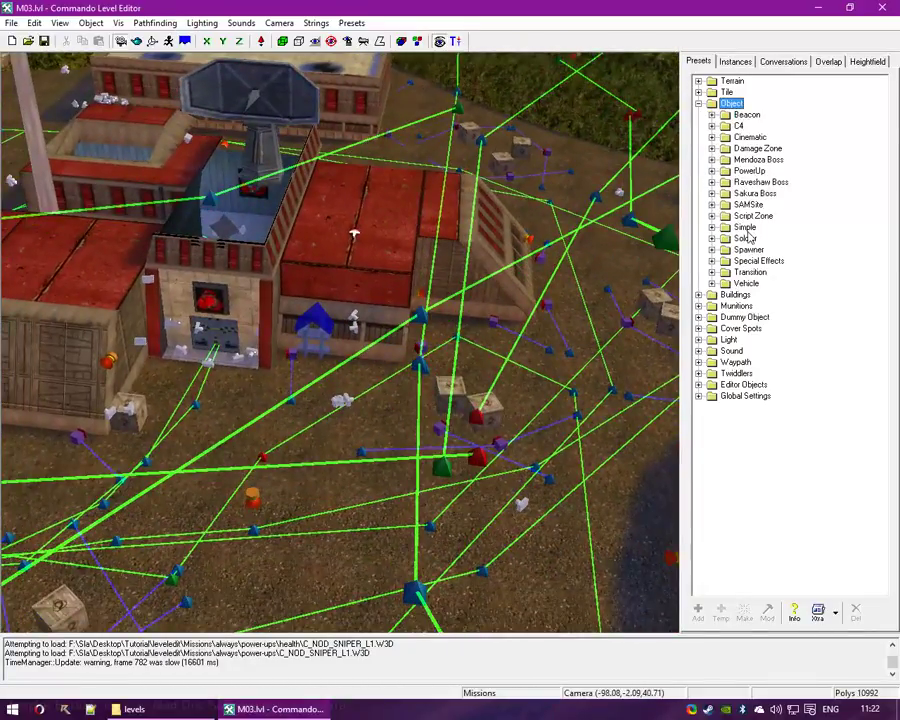
{"action": "double_click", "coordinate": [748, 250]}
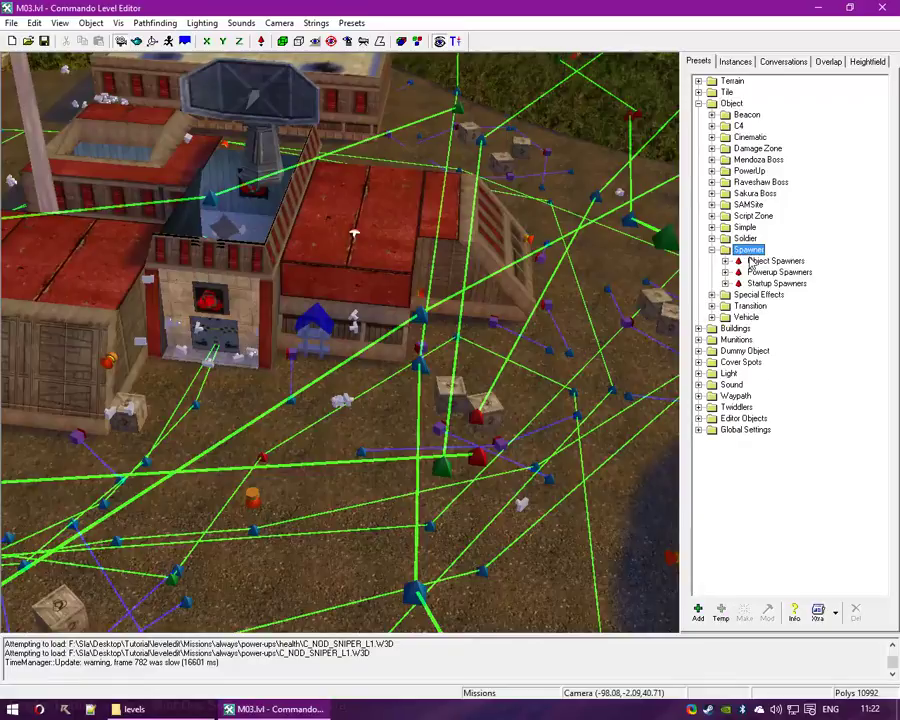
{"action": "double_click", "coordinate": [754, 285]}
{"action": "double_click", "coordinate": [766, 273]}
{"action": "left_click", "coordinate": [771, 261]}
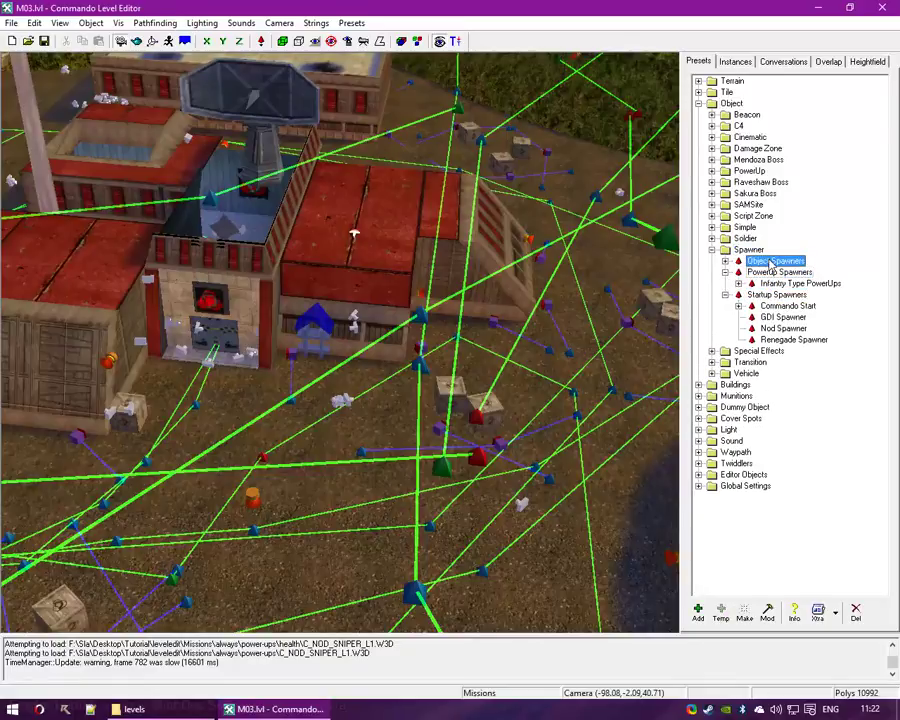
{"action": "double_click", "coordinate": [808, 263]}
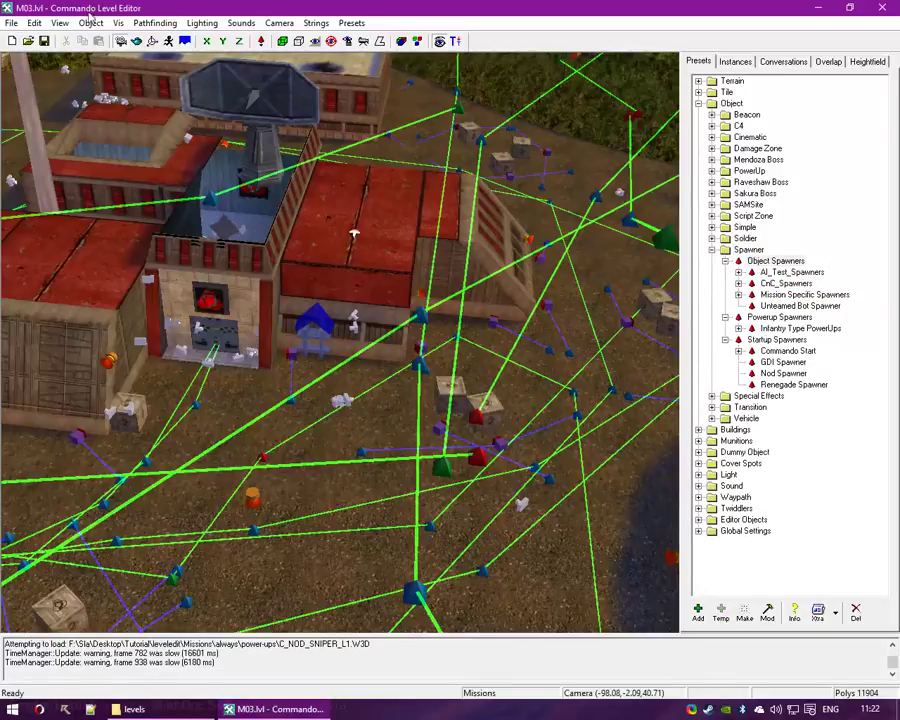
Save the level over the existing M03.lvl in the levels folder
{"action": "left_click", "coordinate": [44, 41]}
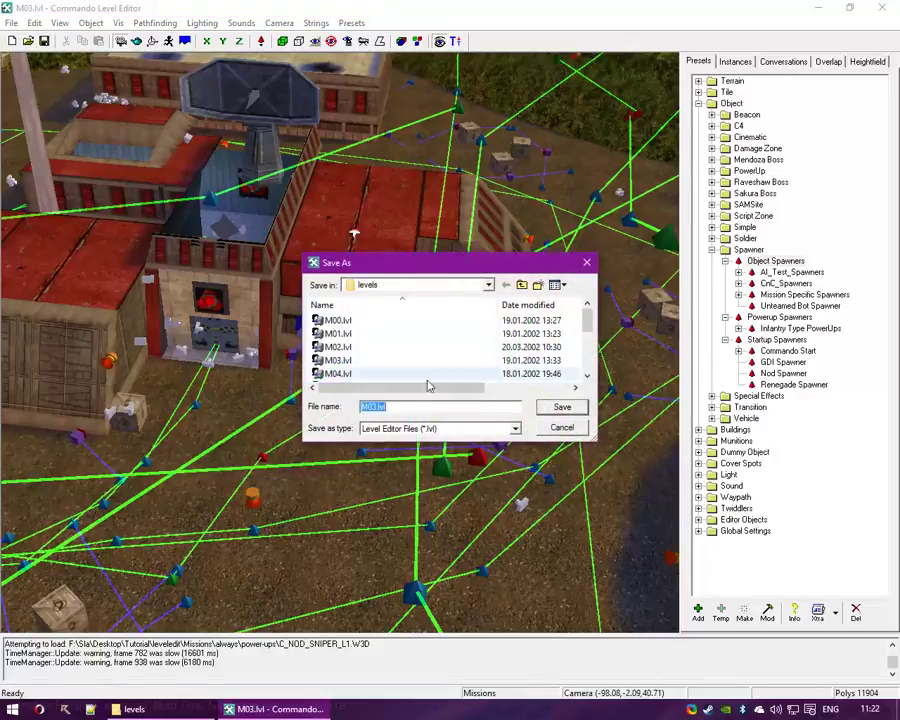
{"action": "key", "text": "Return"}
{"action": "left_click", "coordinate": [492, 360]}
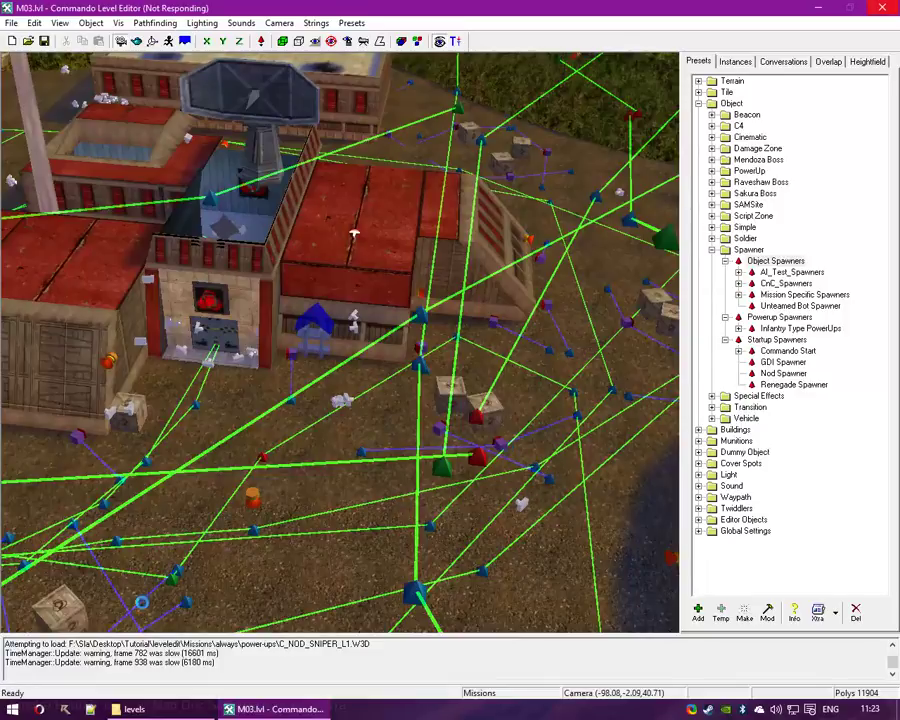
Switch to File Explorer and copy temps20.ddb from the Presets folder inside leveledit's M00_Tutorial folder
{"action": "left_click", "coordinate": [178, 706]}
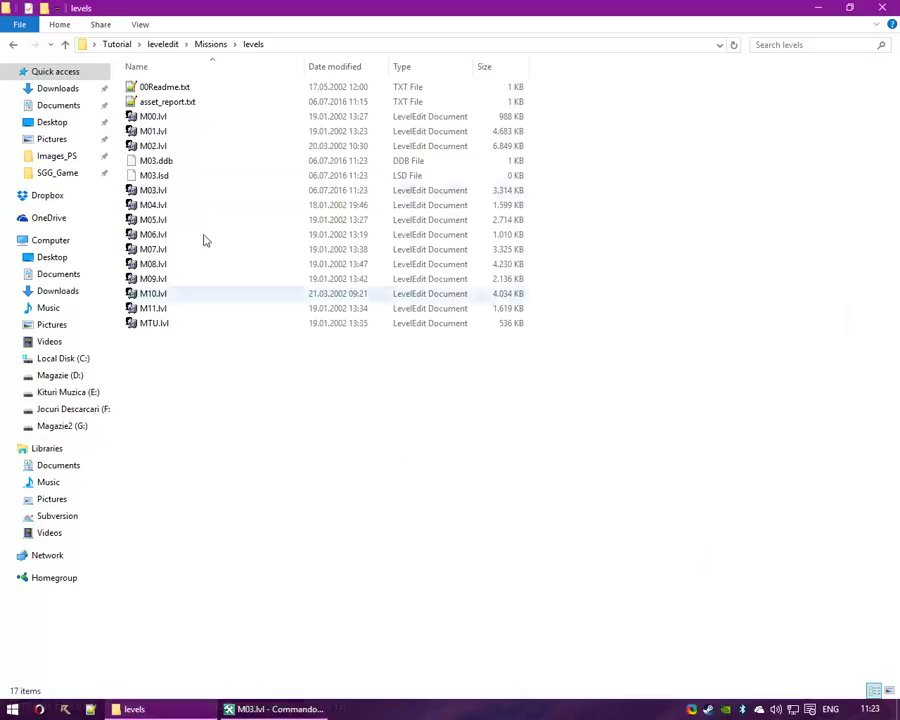
{"action": "left_click", "coordinate": [213, 44]}
{"action": "left_click", "coordinate": [170, 44]}
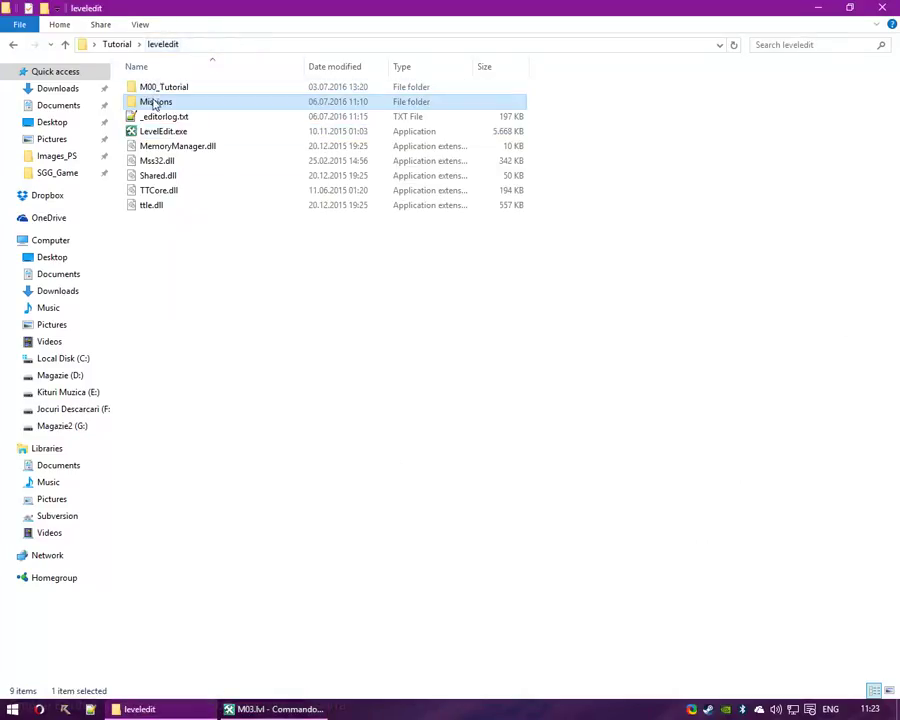
{"action": "double_click", "coordinate": [160, 88]}
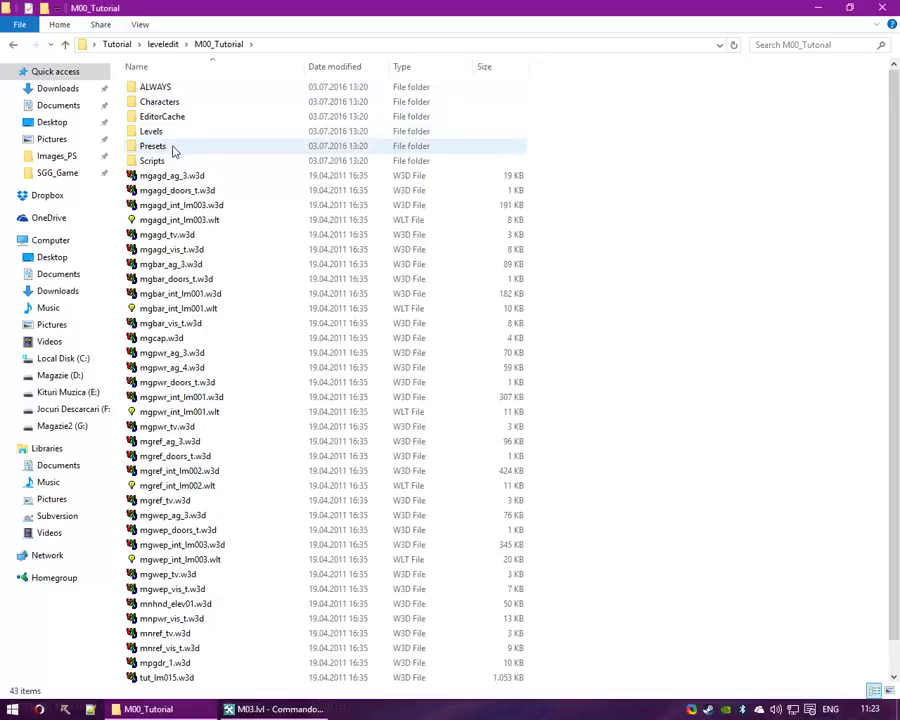
{"action": "double_click", "coordinate": [172, 147]}
{"action": "left_click", "coordinate": [195, 121]}
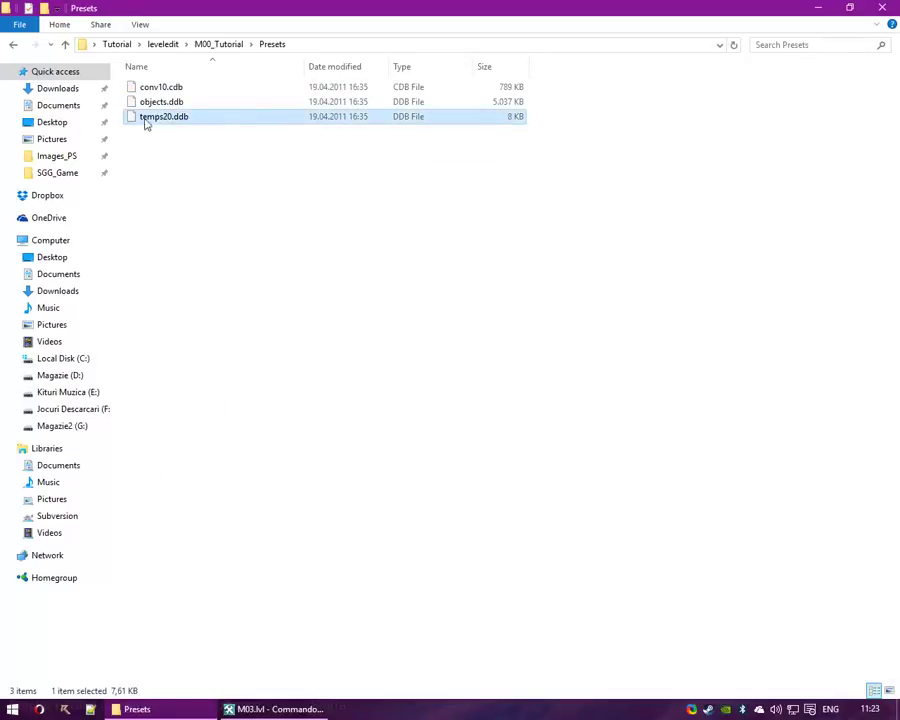
{"action": "left_click", "coordinate": [213, 44]}
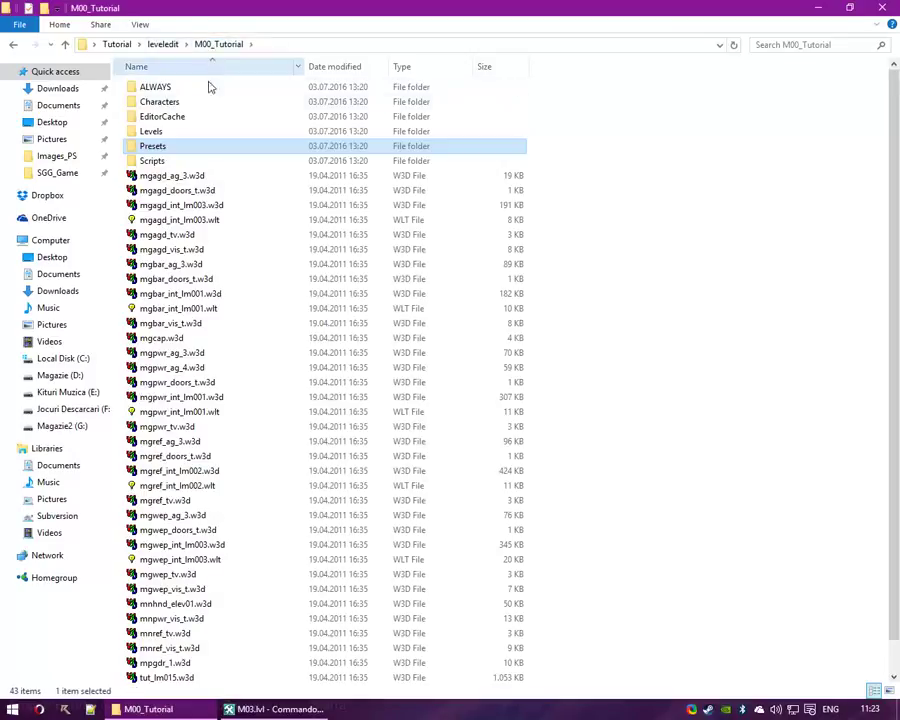
{"action": "double_click", "coordinate": [152, 146]}
{"action": "left_click", "coordinate": [186, 117]}
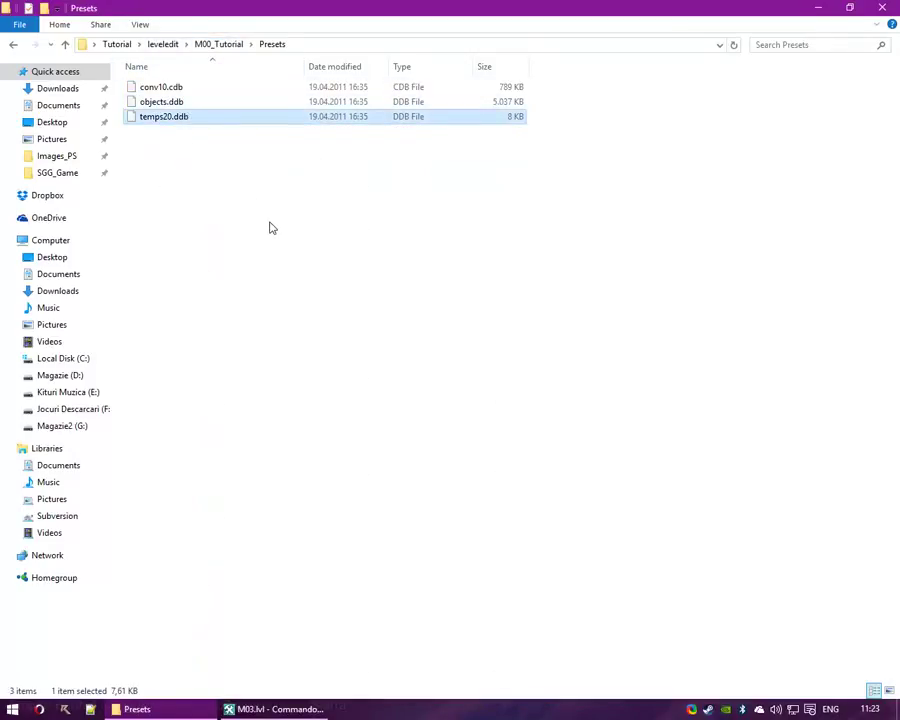
{"action": "left_click", "coordinate": [214, 168]}
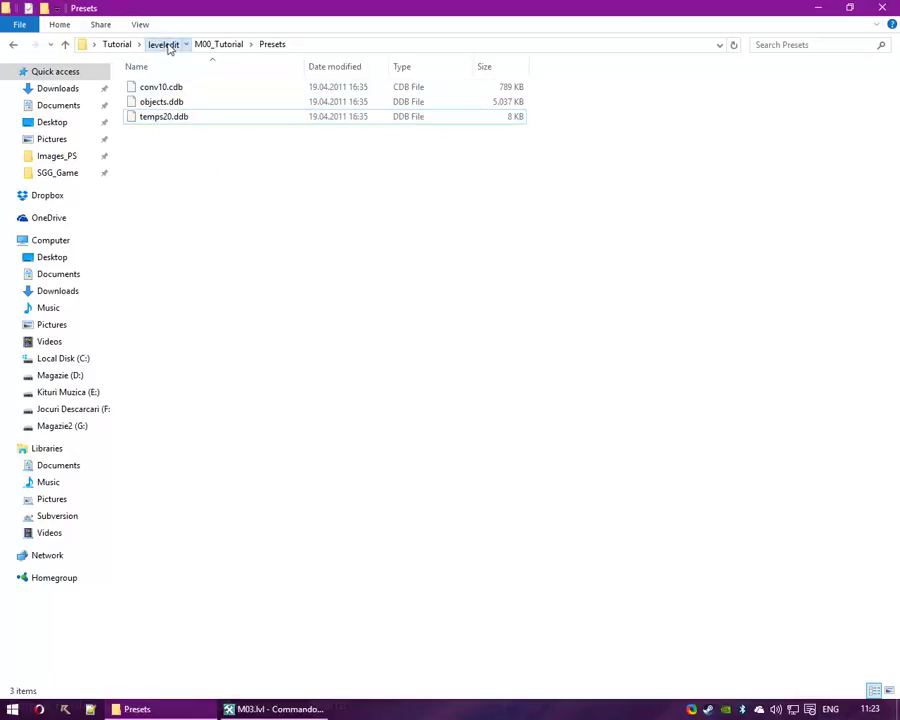
Paste temps20.ddb into the presets folder of the Missions package
{"action": "left_click", "coordinate": [165, 44]}
{"action": "double_click", "coordinate": [158, 103]}
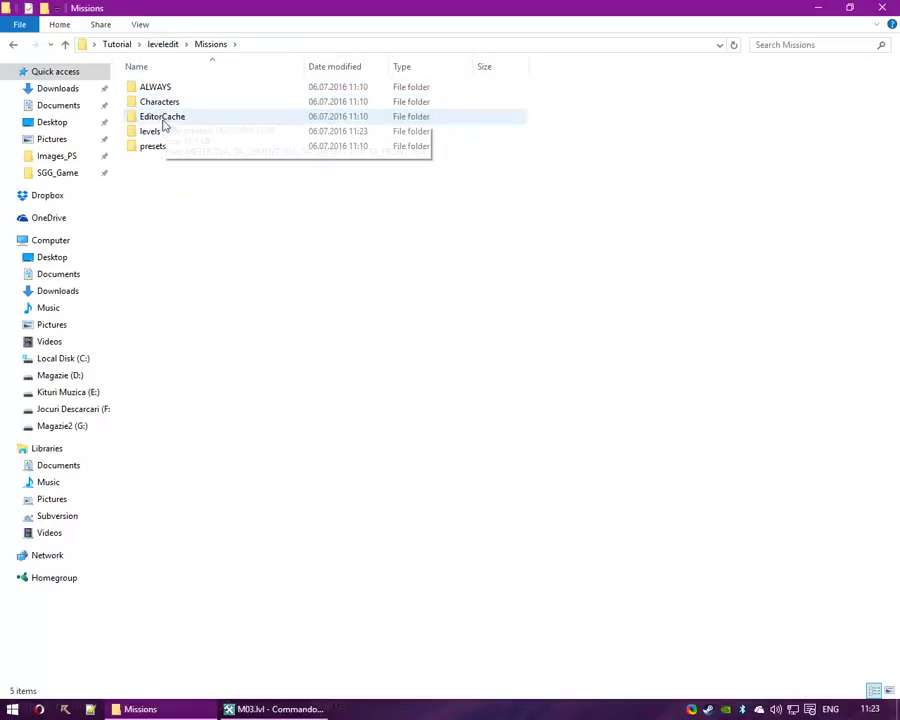
{"action": "double_click", "coordinate": [154, 146]}
{"action": "key", "text": "ctrl+v"}
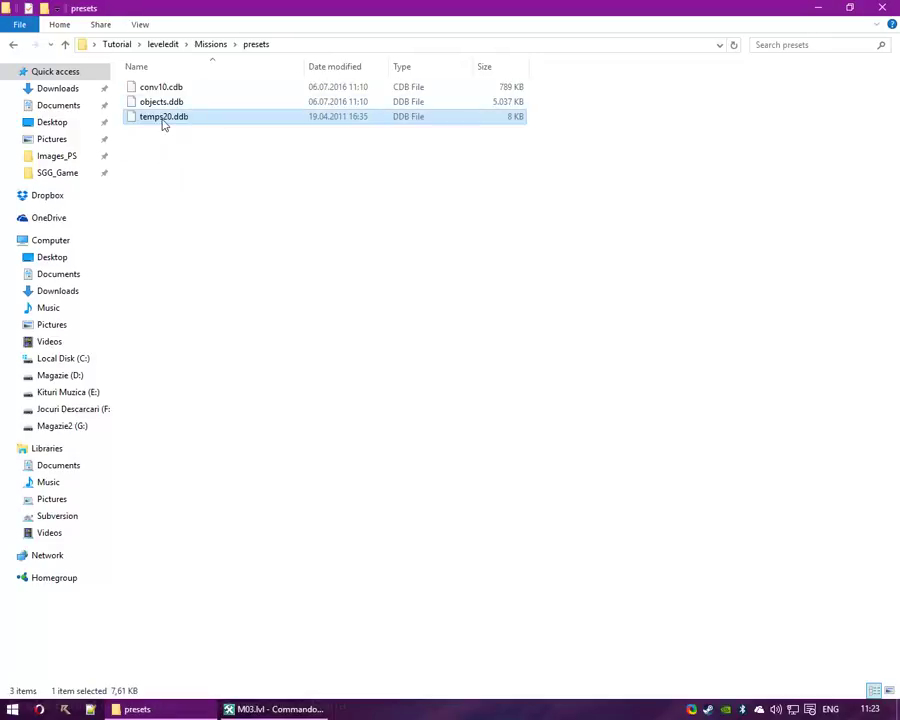
{"action": "left_click", "coordinate": [278, 190]}
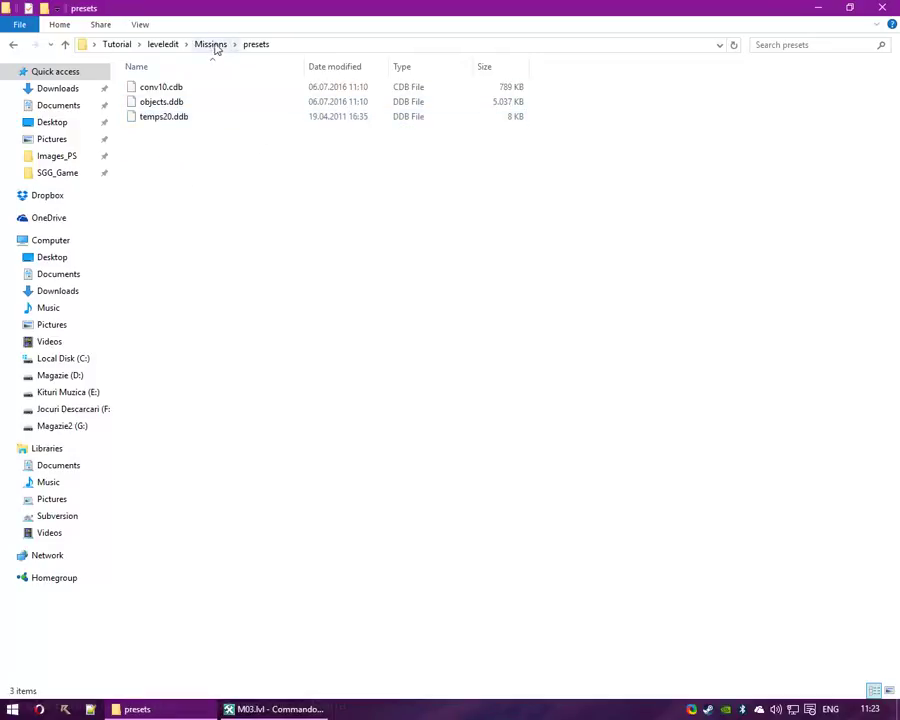
Close the level editor, relaunch LevelEdit.exe from the leveledit folder and load the Missions package
{"action": "left_click", "coordinate": [165, 44]}
{"action": "left_click", "coordinate": [268, 709]}
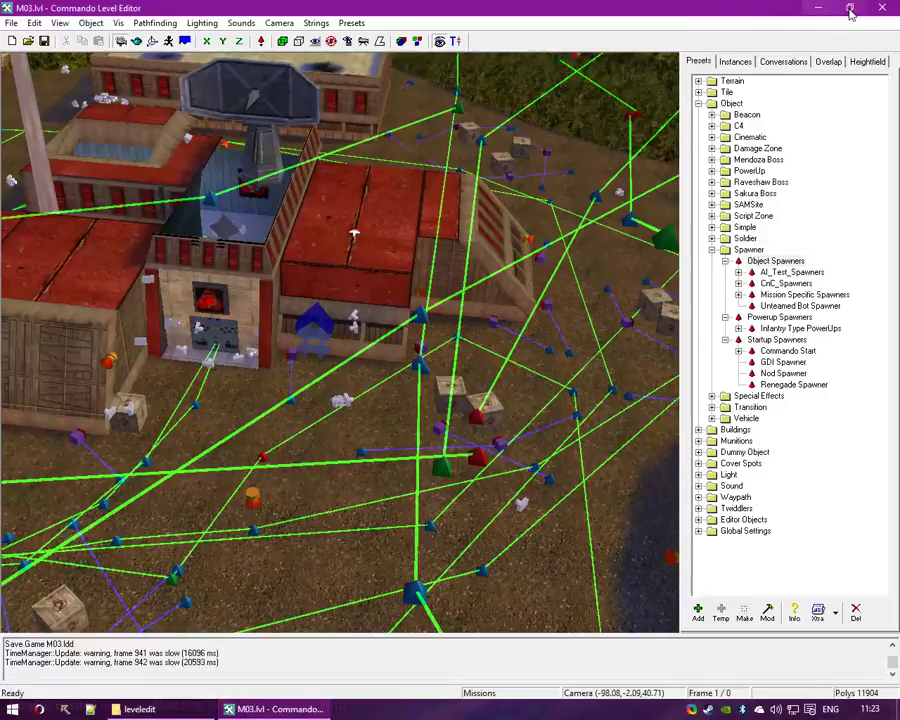
{"action": "left_click", "coordinate": [882, 7]}
{"action": "double_click", "coordinate": [160, 131]}
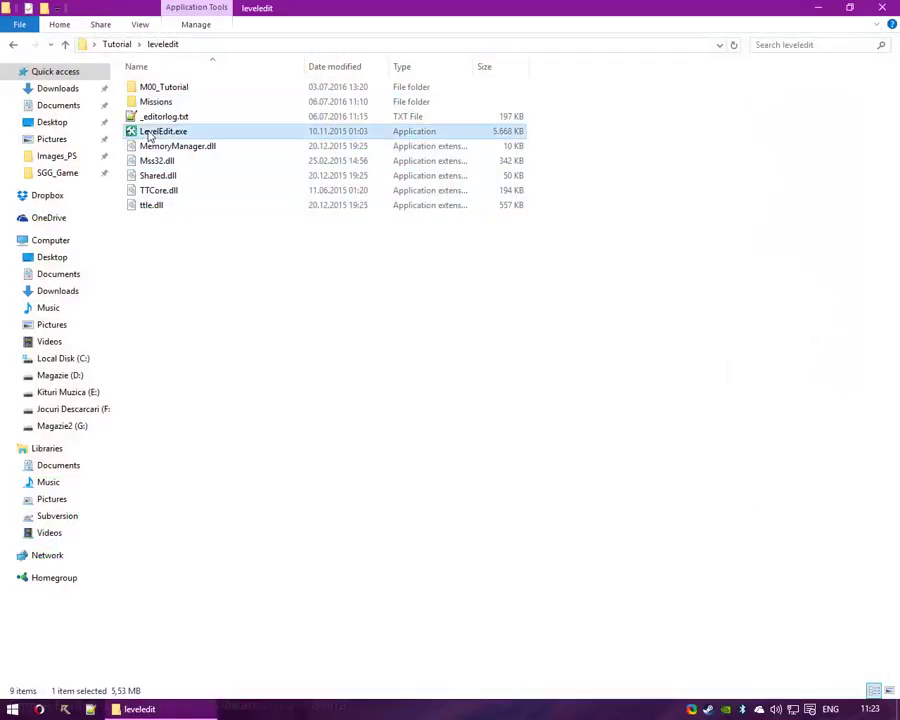
{"action": "double_click", "coordinate": [355, 282]}
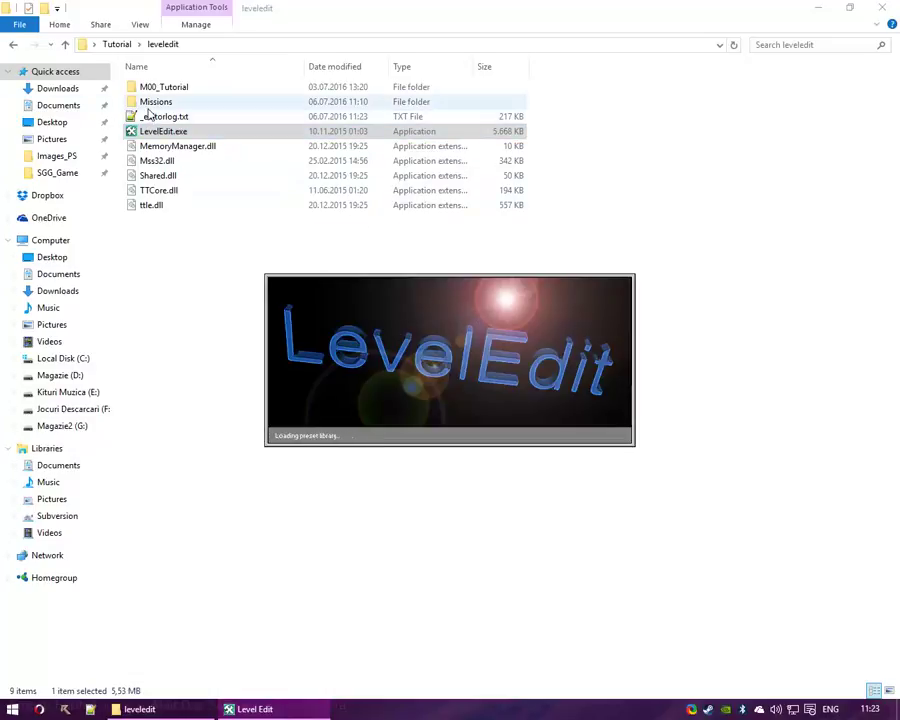
Check the Missions package's levels and presets folders in File Explorer for the saved M03 and preset files
{"action": "double_click", "coordinate": [155, 103]}
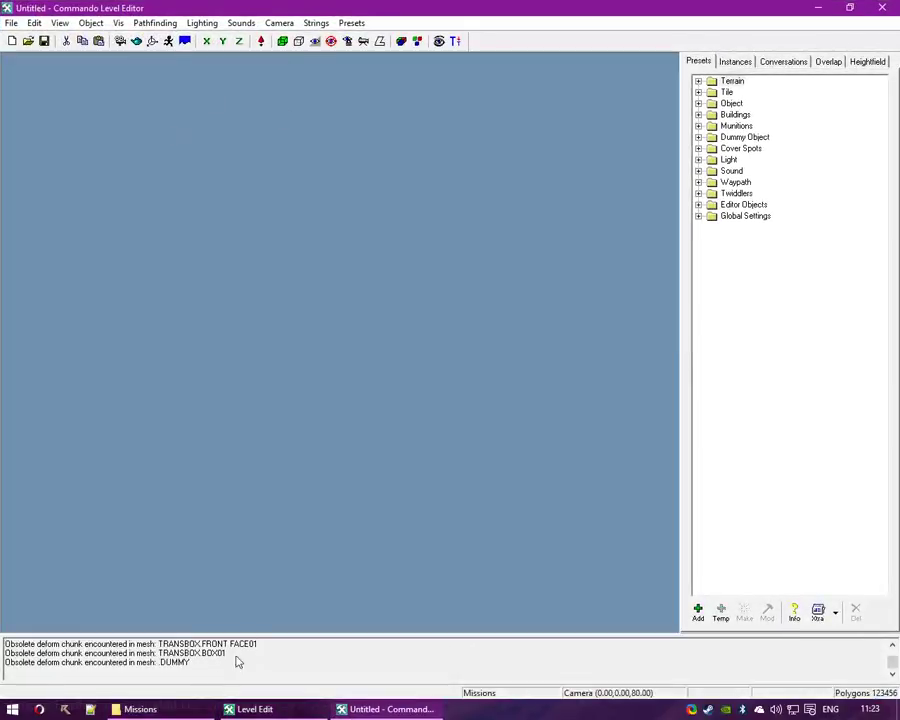
{"action": "left_click", "coordinate": [140, 709]}
{"action": "double_click", "coordinate": [150, 131]}
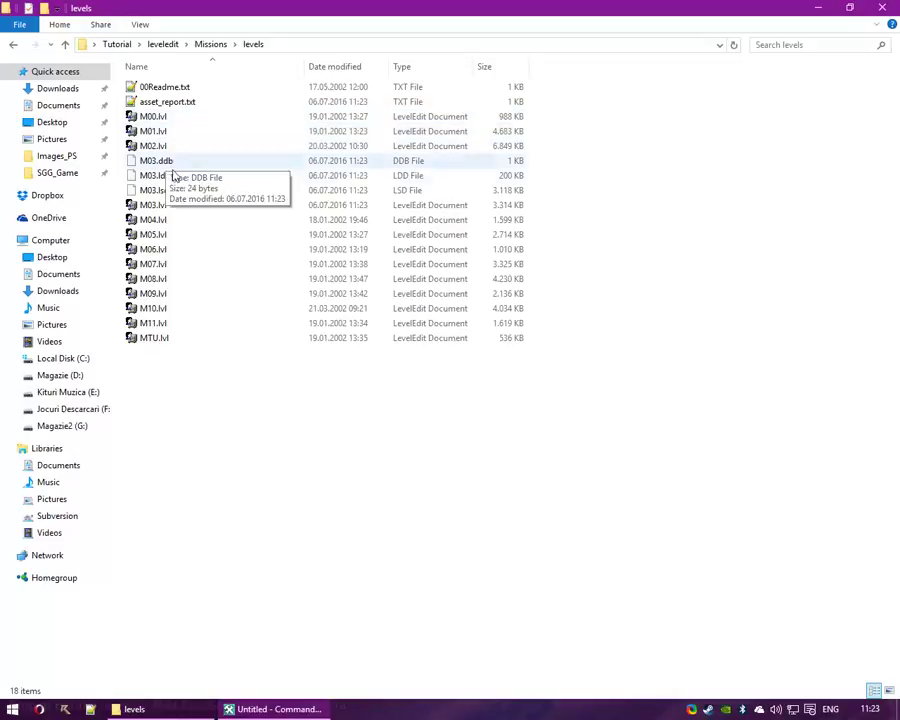
{"action": "left_click", "coordinate": [168, 162]}
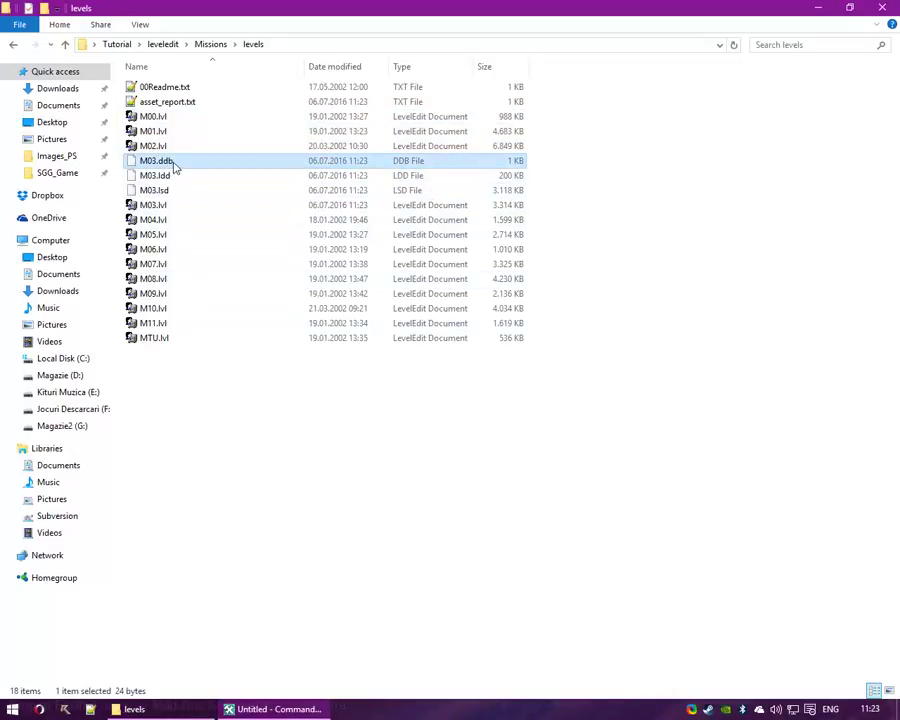
{"action": "left_click", "coordinate": [211, 46]}
{"action": "double_click", "coordinate": [153, 145]}
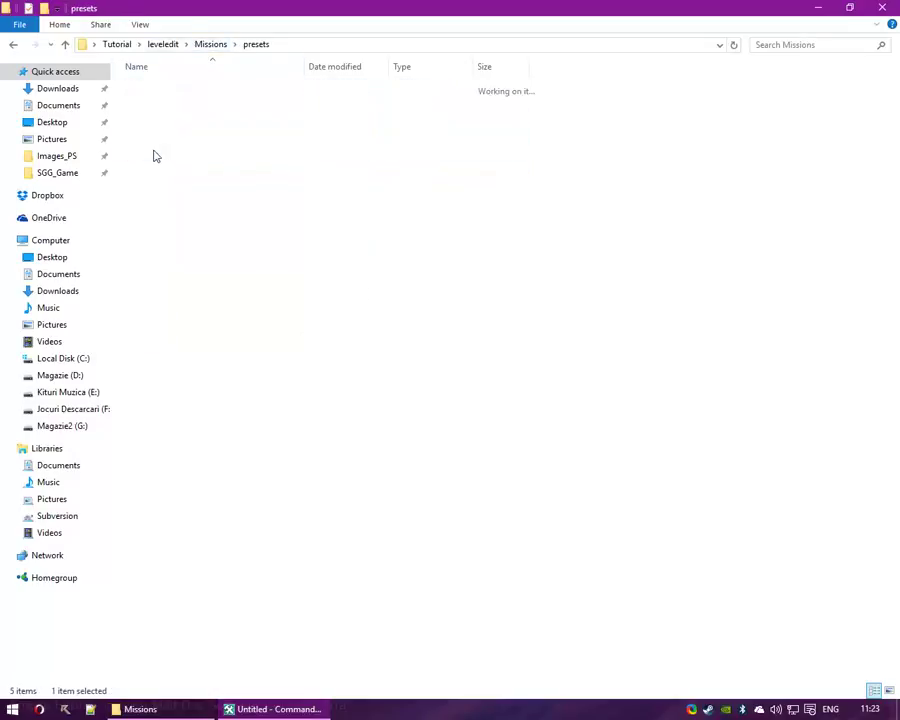
{"action": "left_click", "coordinate": [212, 46]}
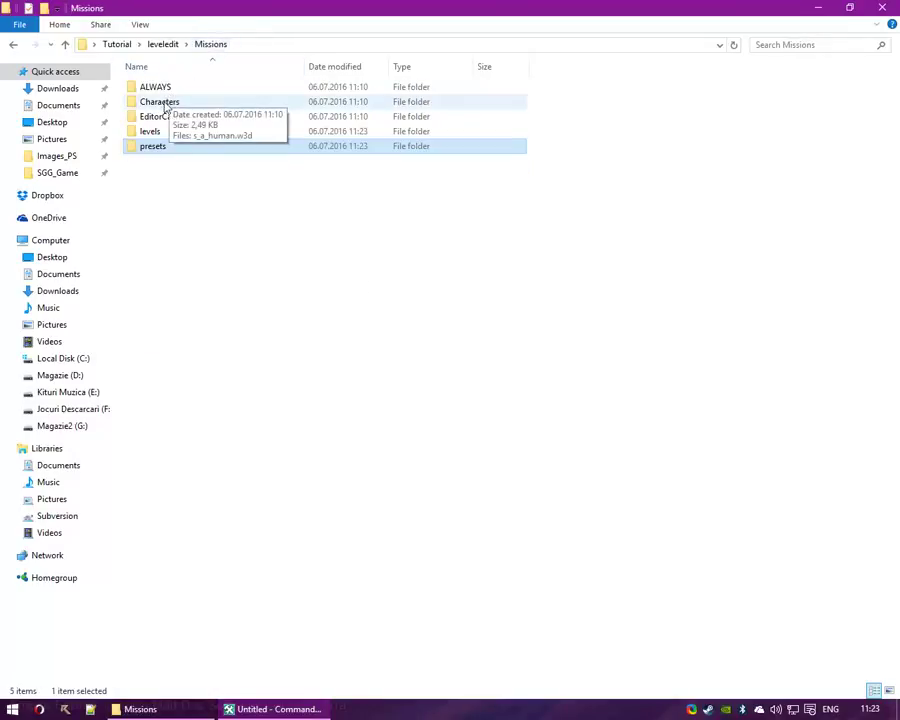
Delete M03.ddb from the levels folder of the Missions package
{"action": "double_click", "coordinate": [152, 132]}
{"action": "left_click", "coordinate": [165, 161]}
{"action": "key", "text": "Delete"}
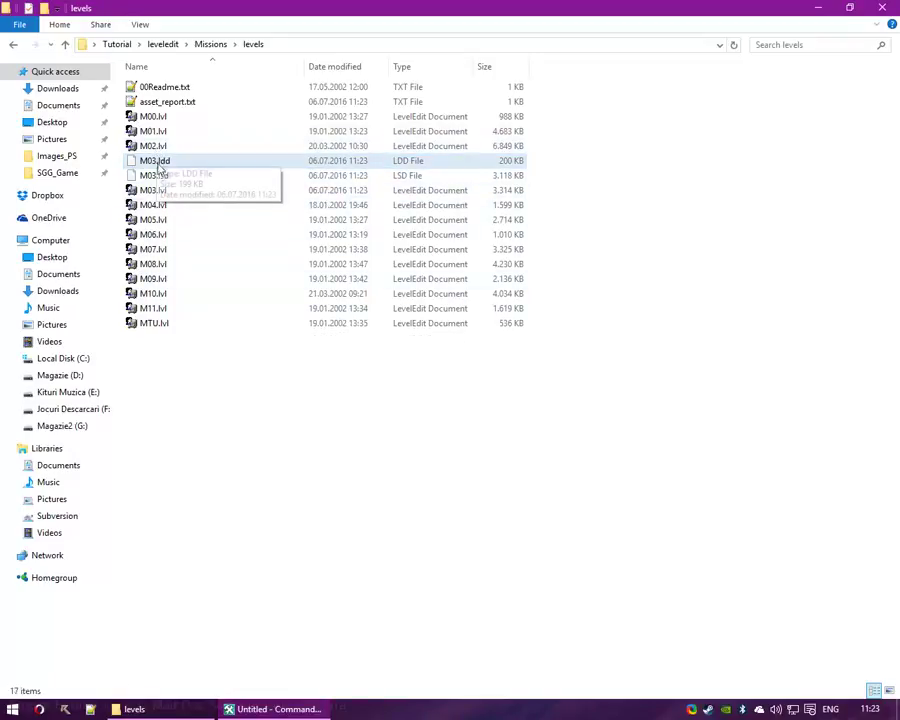
Check the remaining M03.ldd, M03.lsd and M03.lvl files in the levels folder
{"action": "left_click", "coordinate": [154, 192]}
{"action": "left_click", "coordinate": [155, 161], "text": "shift"}
{"action": "left_click", "coordinate": [266, 494]}
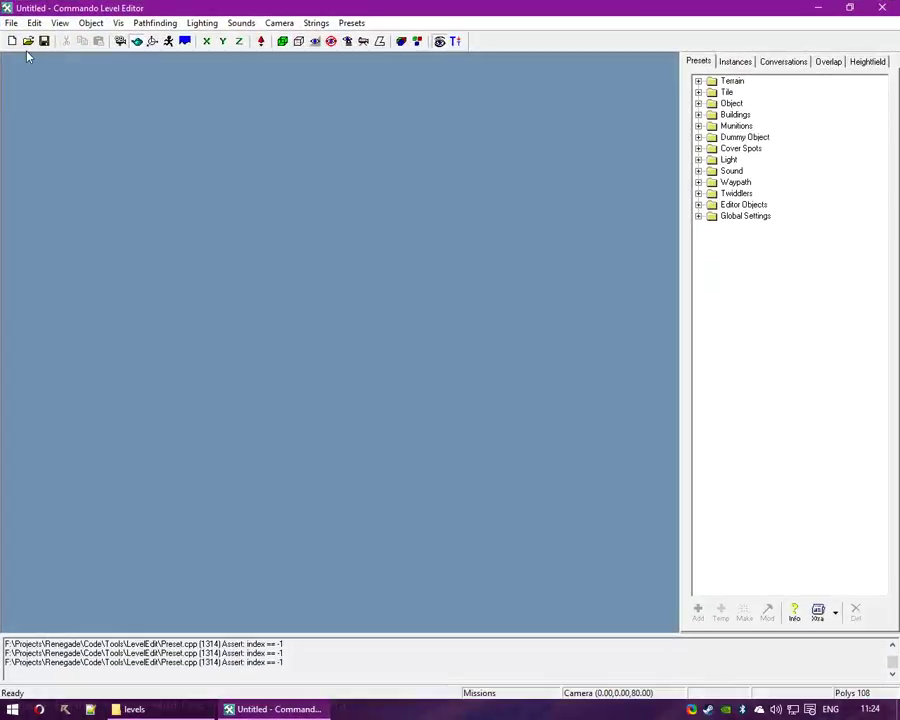
Toggle the sound effects setting in the Commando Level Editor and open M03.lvl
{"action": "left_click", "coordinate": [562, 426]}
{"action": "left_click", "coordinate": [249, 24]}
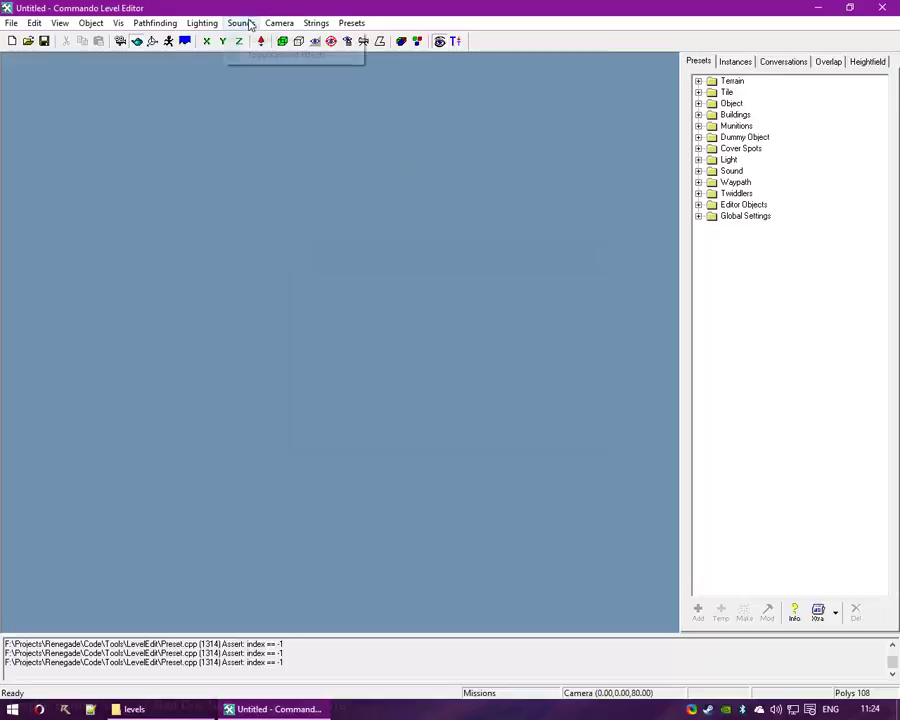
{"action": "left_click", "coordinate": [247, 60]}
{"action": "left_click", "coordinate": [27, 41]}
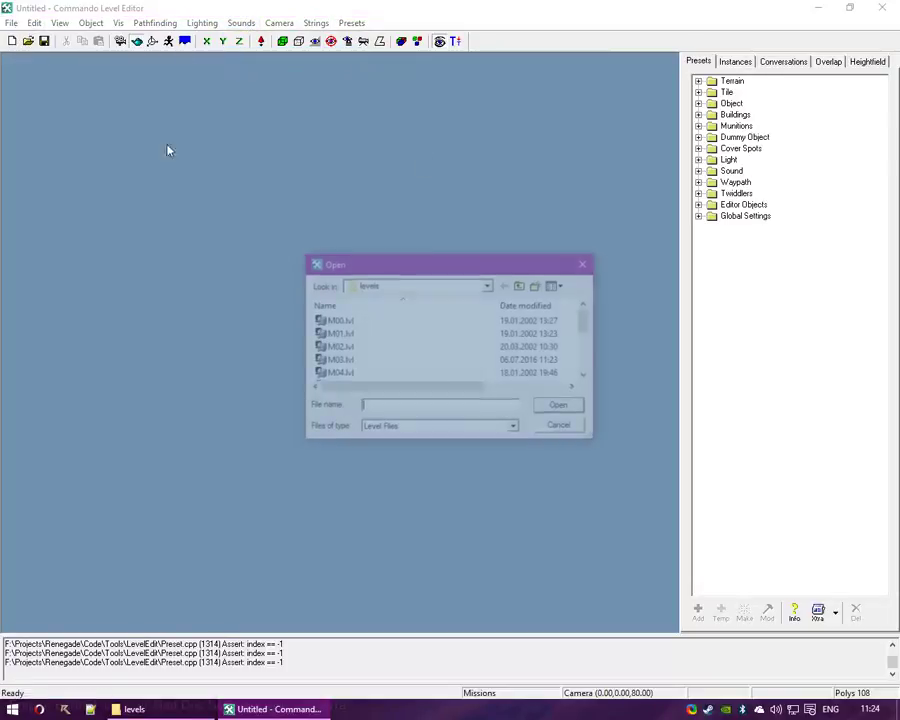
{"action": "double_click", "coordinate": [338, 360]}
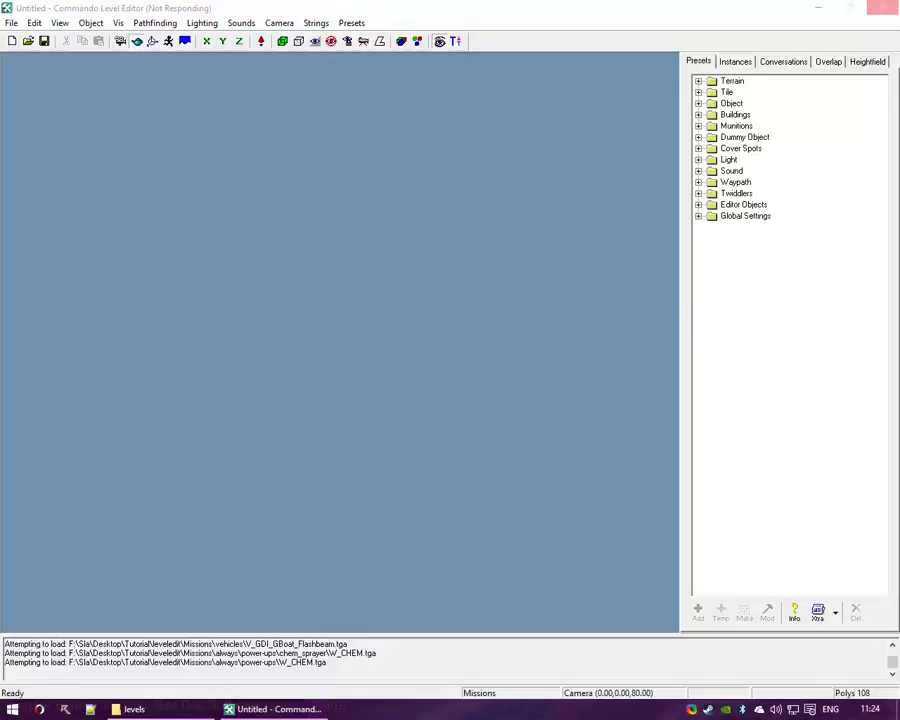
{"action": "right_click", "coordinate": [708, 709]}
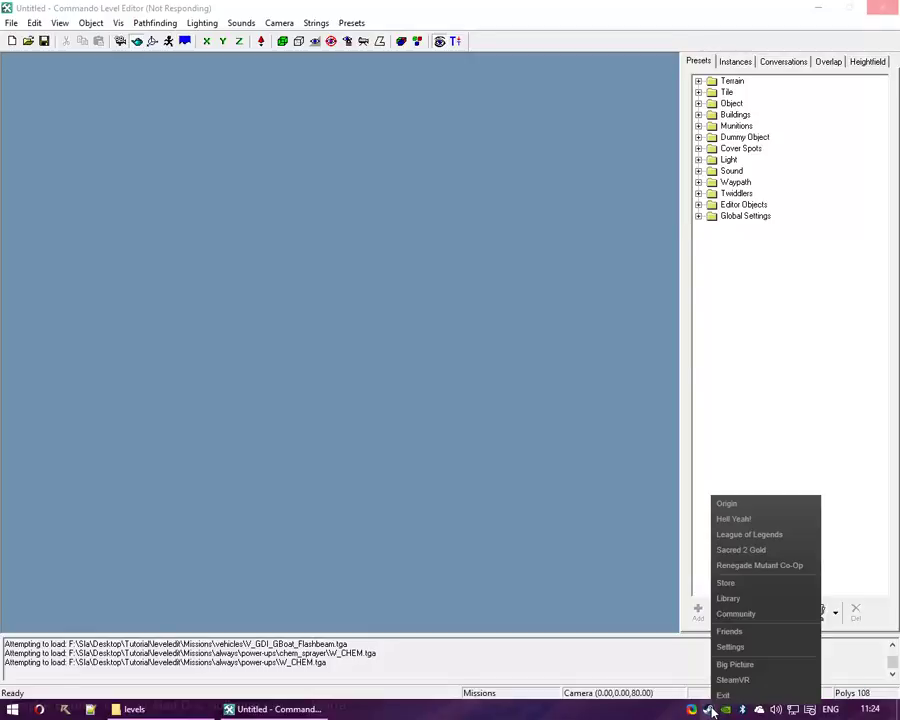
{"action": "left_click", "coordinate": [741, 647]}
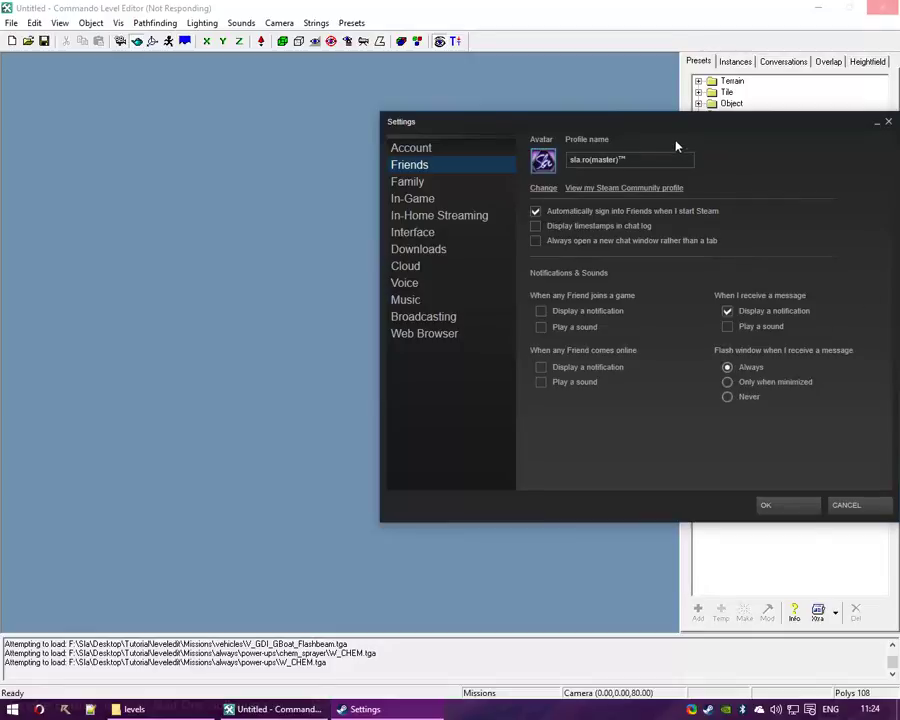
{"action": "left_click", "coordinate": [888, 121]}
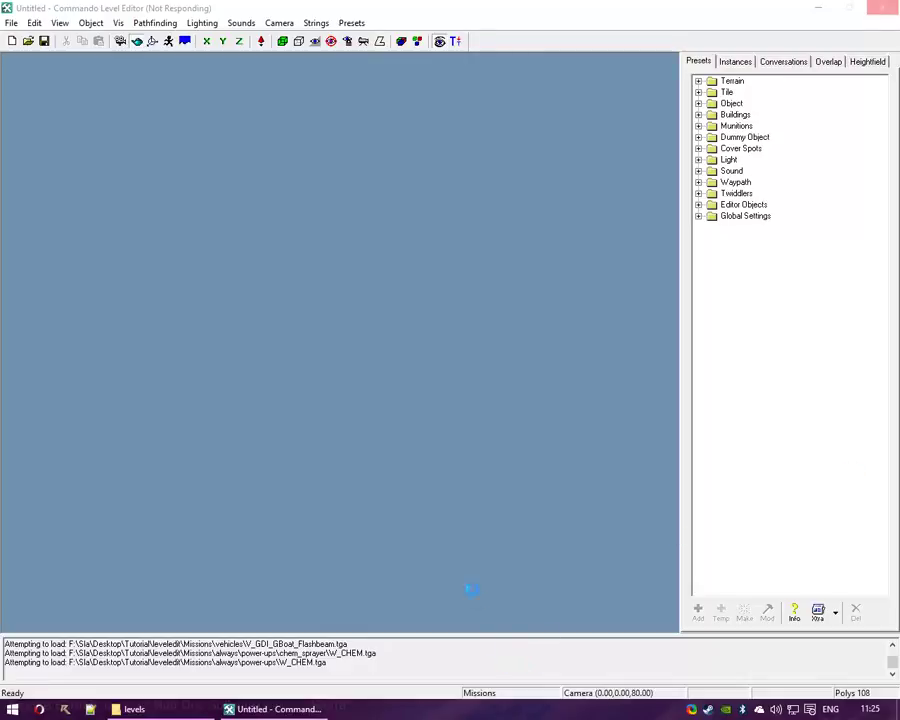
{"action": "left_click", "coordinate": [398, 602]}
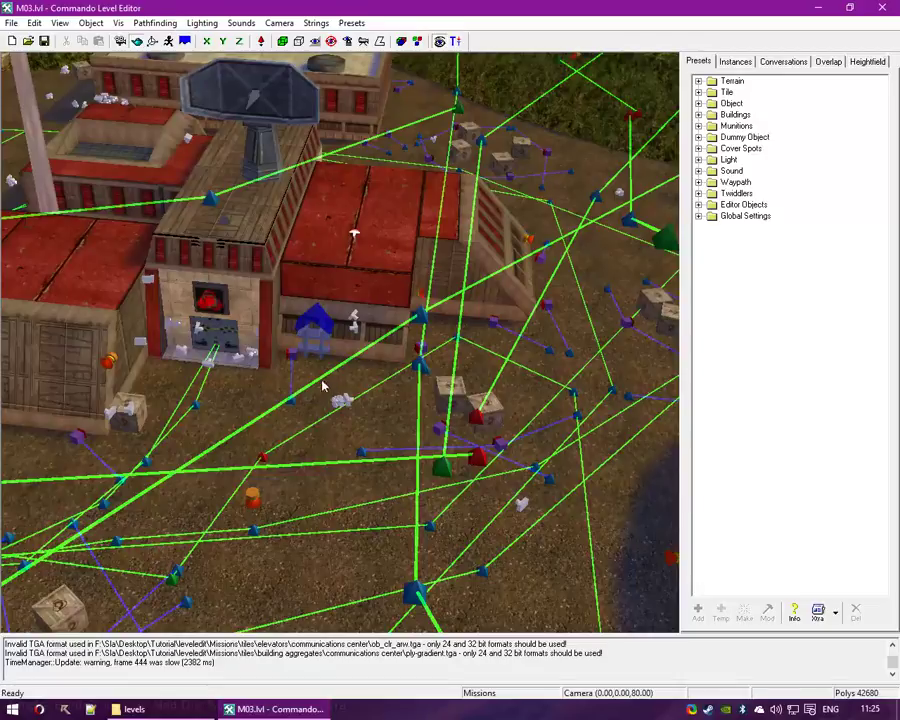
Try moving the Communications Center building controller with its movement restricted to the Z axis, and undo the move
{"action": "left_click", "coordinate": [378, 327]}
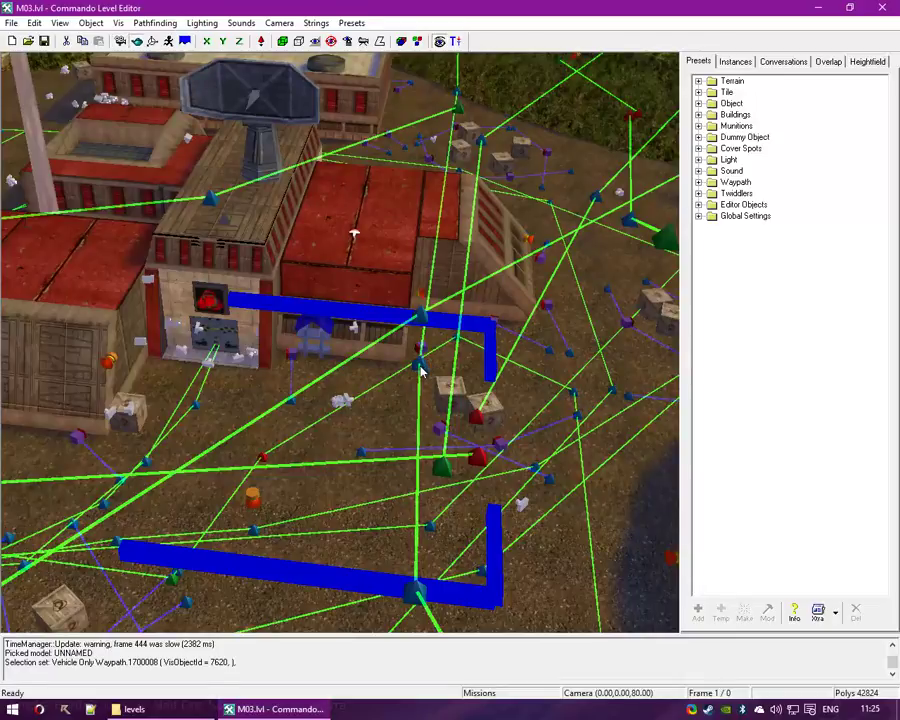
{"action": "key", "text": "ctrl+1"}
{"action": "left_click_drag", "start_coordinate": [314, 198], "coordinate": [325, 221]}
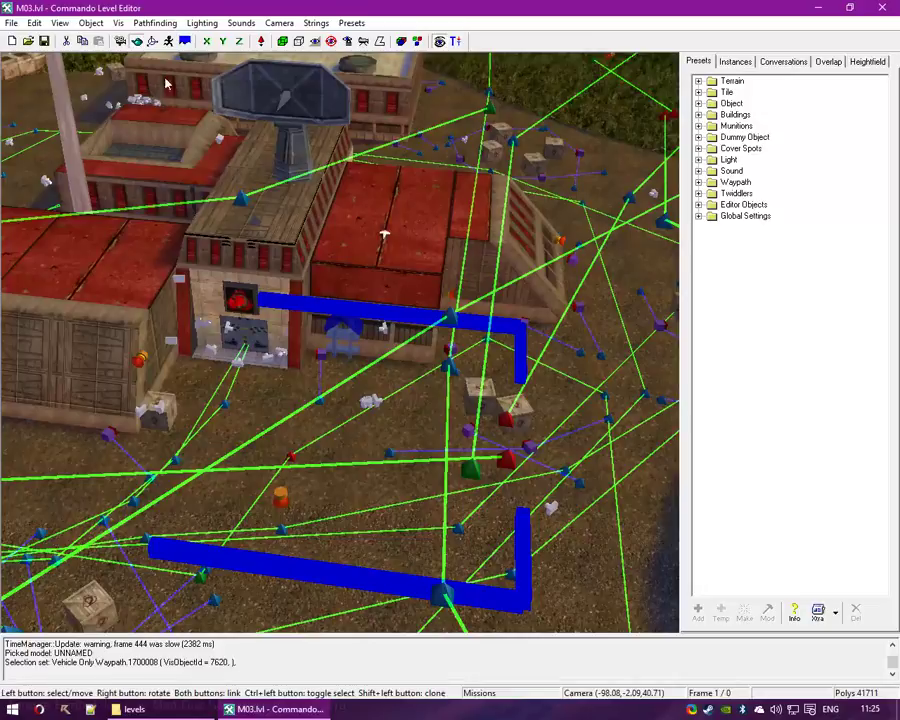
{"action": "left_click", "coordinate": [363, 337]}
{"action": "left_click", "coordinate": [346, 322]}
{"action": "left_click", "coordinate": [349, 322]}
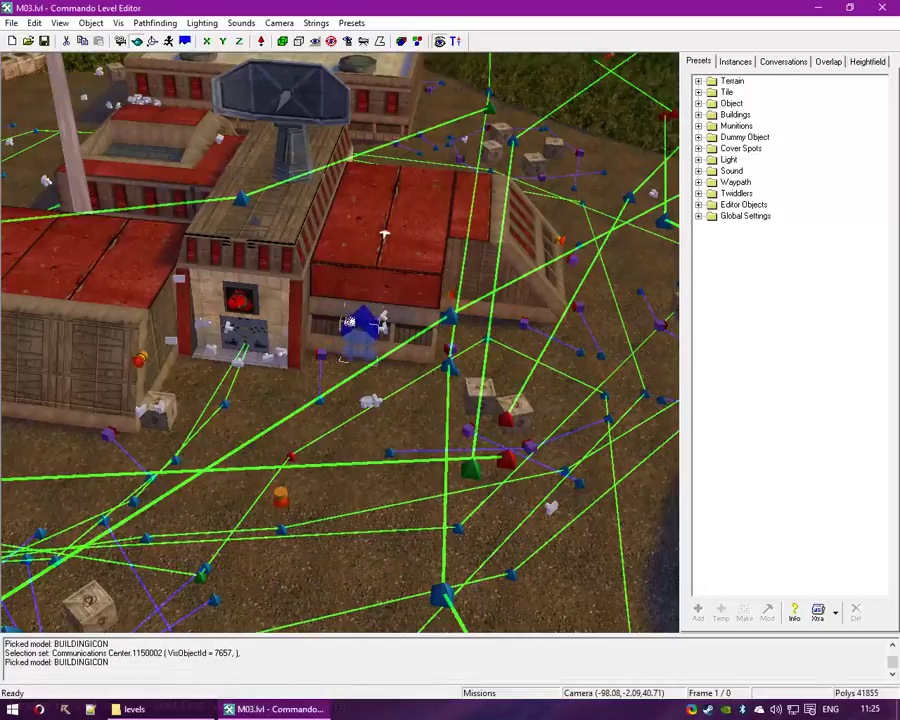
{"action": "left_click_drag", "start_coordinate": [349, 322], "coordinate": [352, 330]}
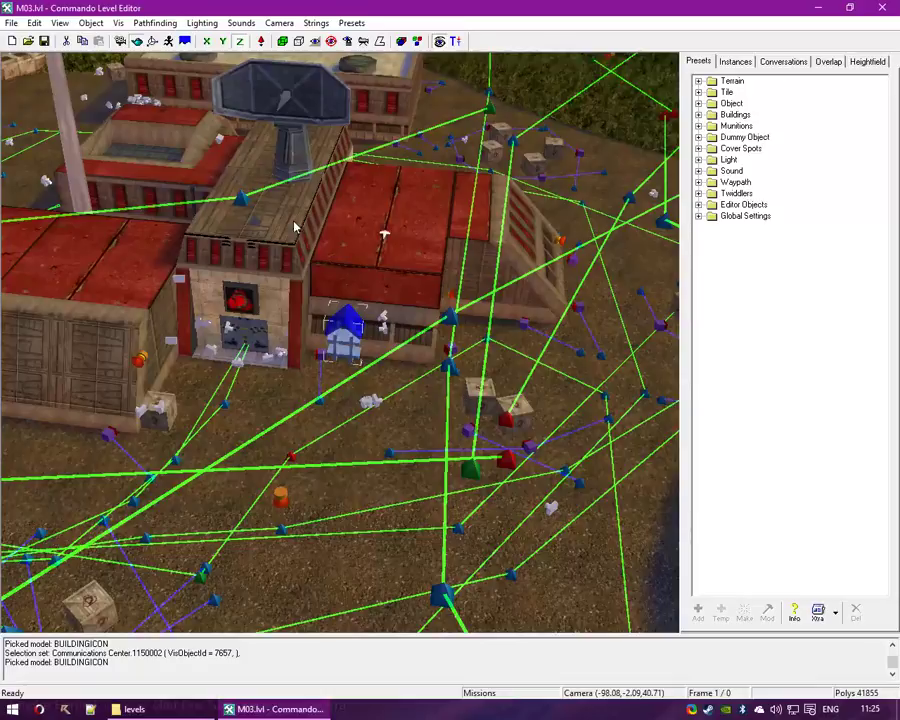
{"action": "left_click", "coordinate": [36, 22]}
{"action": "left_click", "coordinate": [40, 38]}
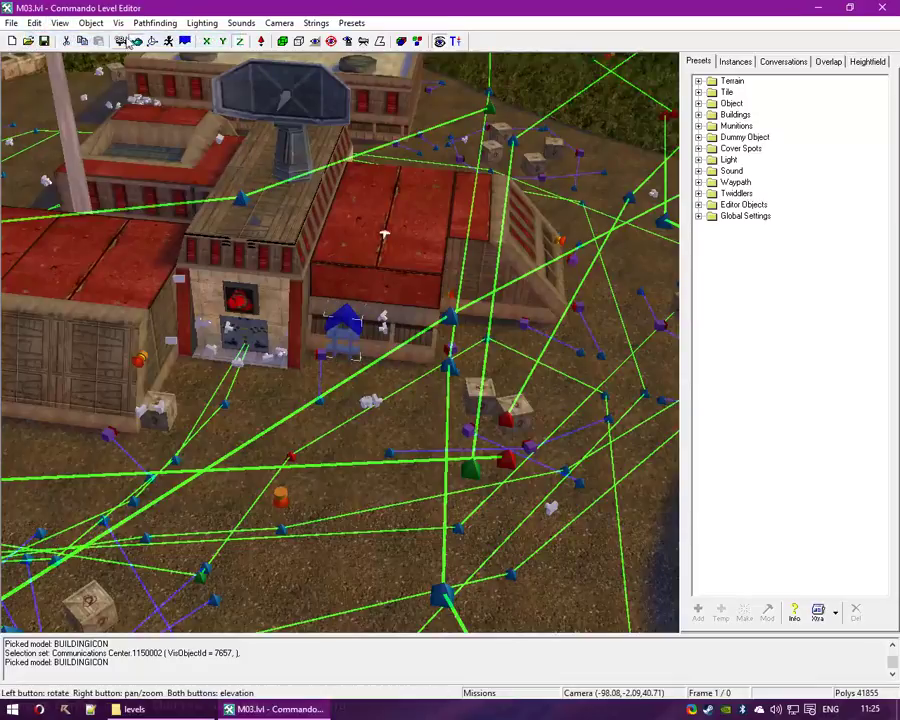
{"action": "left_click", "coordinate": [239, 43]}
Examine the Damage Zone and PowerUp object instances that remain in the M03 level
{"action": "left_click_drag", "start_coordinate": [258, 198], "coordinate": [396, 373]}
{"action": "right_click_drag", "start_coordinate": [397, 378], "coordinate": [72, 292]}
{"action": "left_click", "coordinate": [736, 62]}
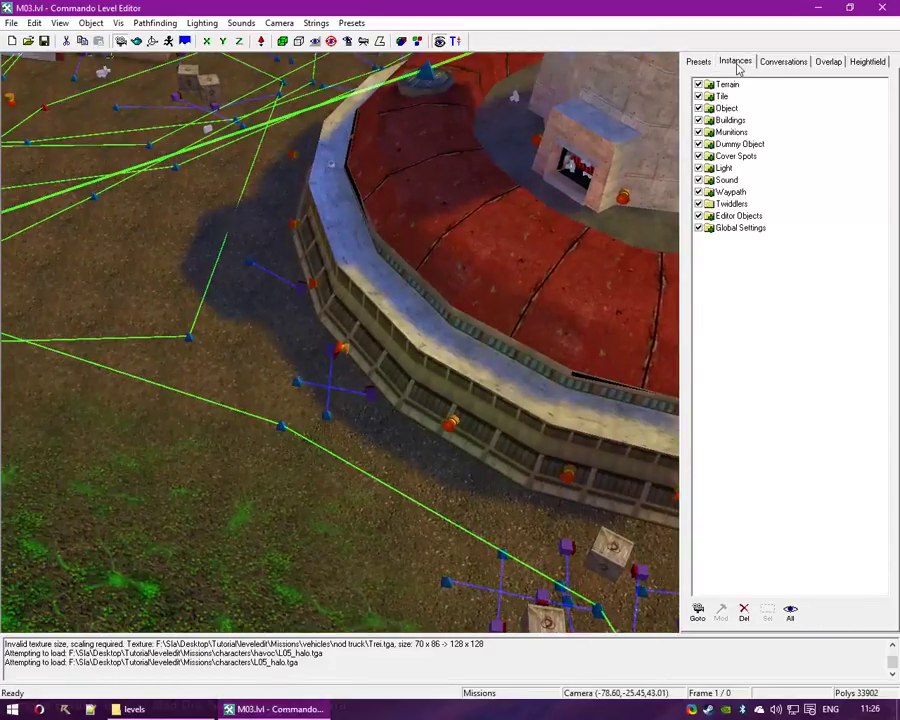
{"action": "left_click", "coordinate": [698, 62]}
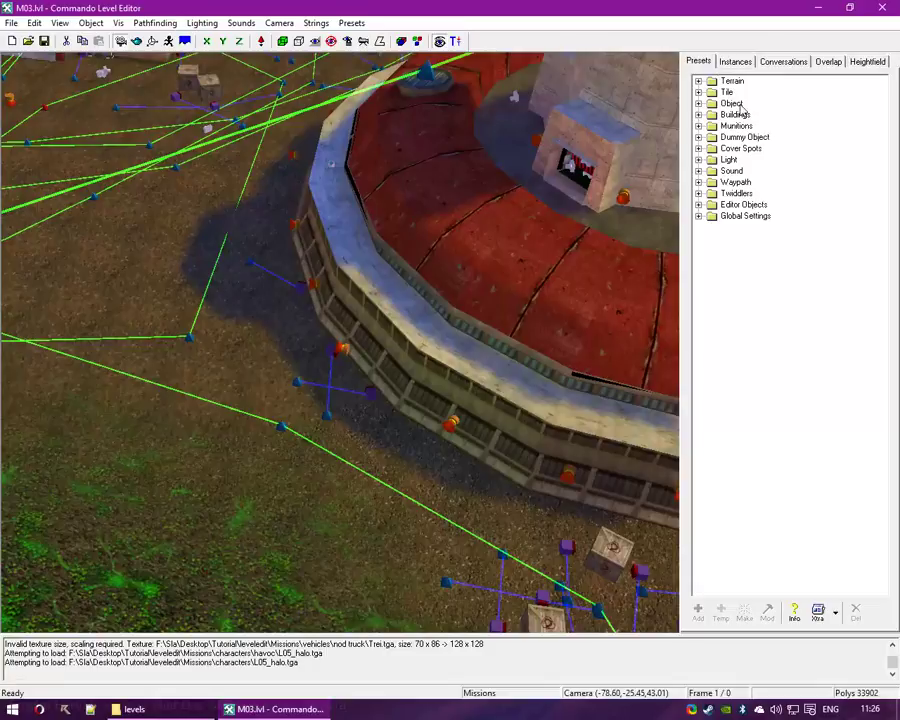
{"action": "left_click", "coordinate": [736, 62]}
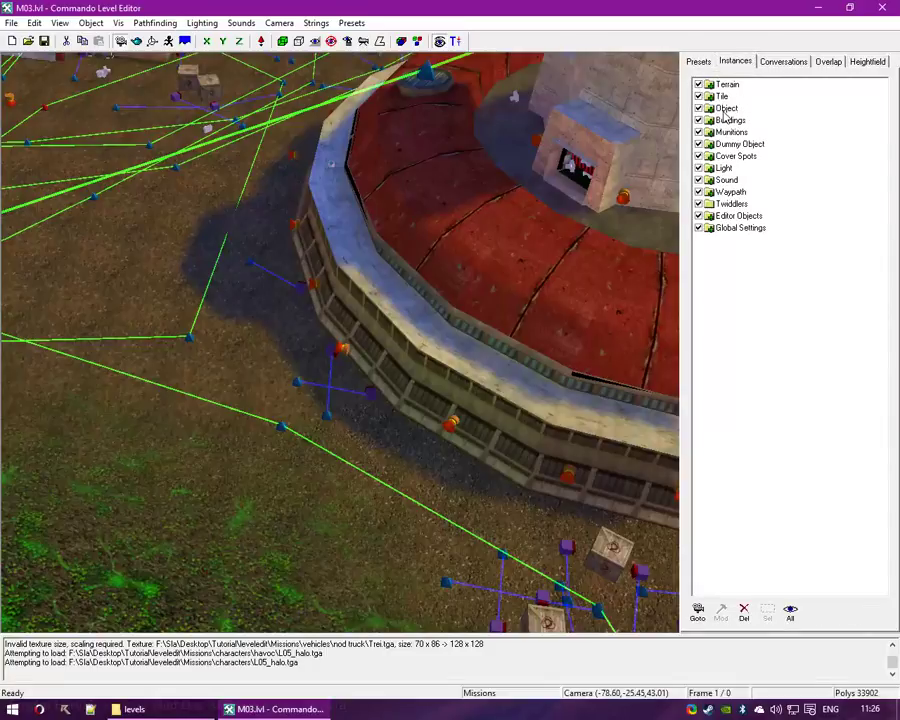
{"action": "double_click", "coordinate": [724, 109]}
{"action": "double_click", "coordinate": [736, 132]}
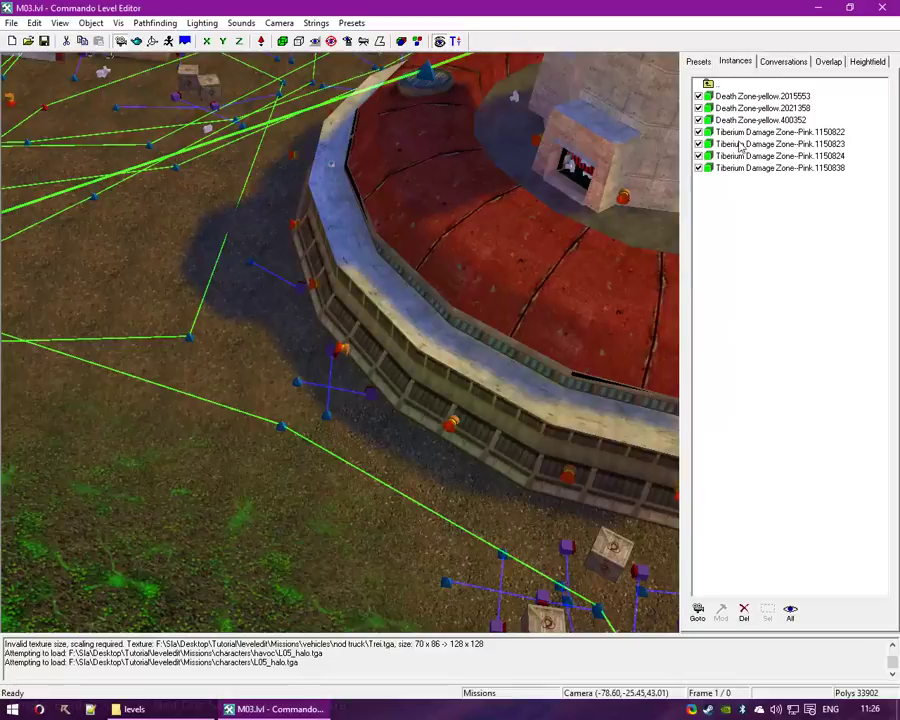
{"action": "double_click", "coordinate": [708, 87]}
{"action": "double_click", "coordinate": [733, 156]}
{"action": "scroll", "coordinate": [770, 231], "scroll_direction": "down", "scroll_amount": 9}
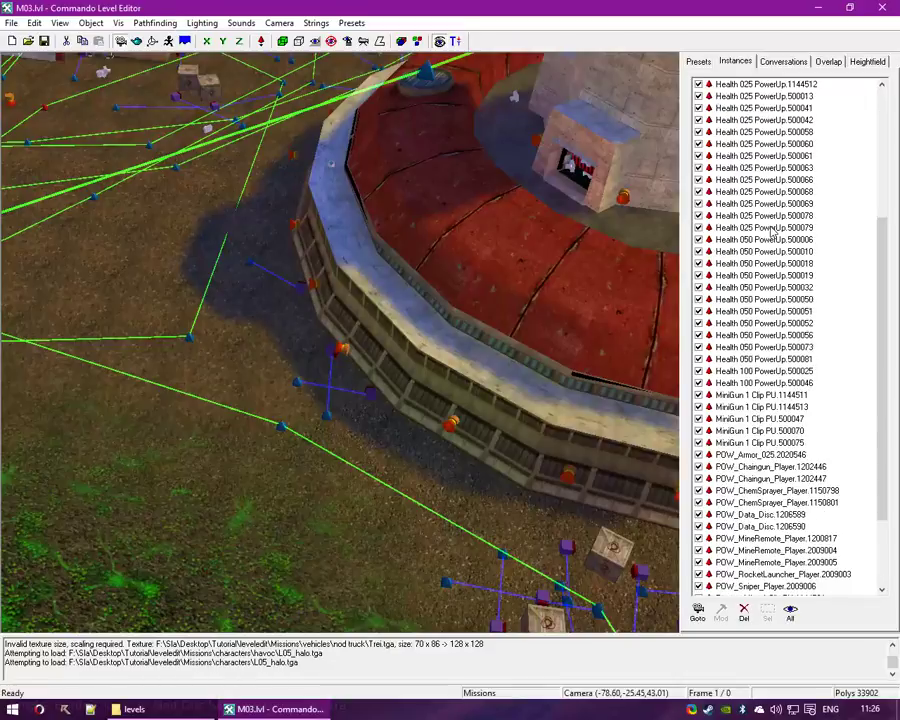
{"action": "scroll", "coordinate": [768, 232], "scroll_direction": "up", "scroll_amount": 10}
{"action": "double_click", "coordinate": [708, 84]}
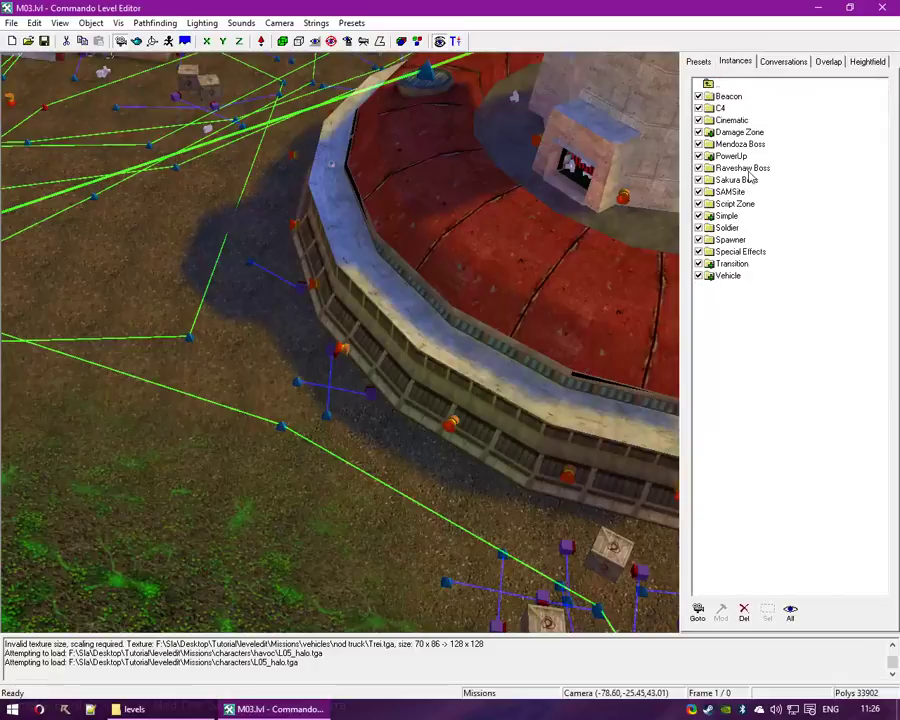
Examine the Simple object instances in the level, going to a Daves Arrow and the crusher, Chinook, beach and dock evacuation controllers
{"action": "double_click", "coordinate": [729, 217]}
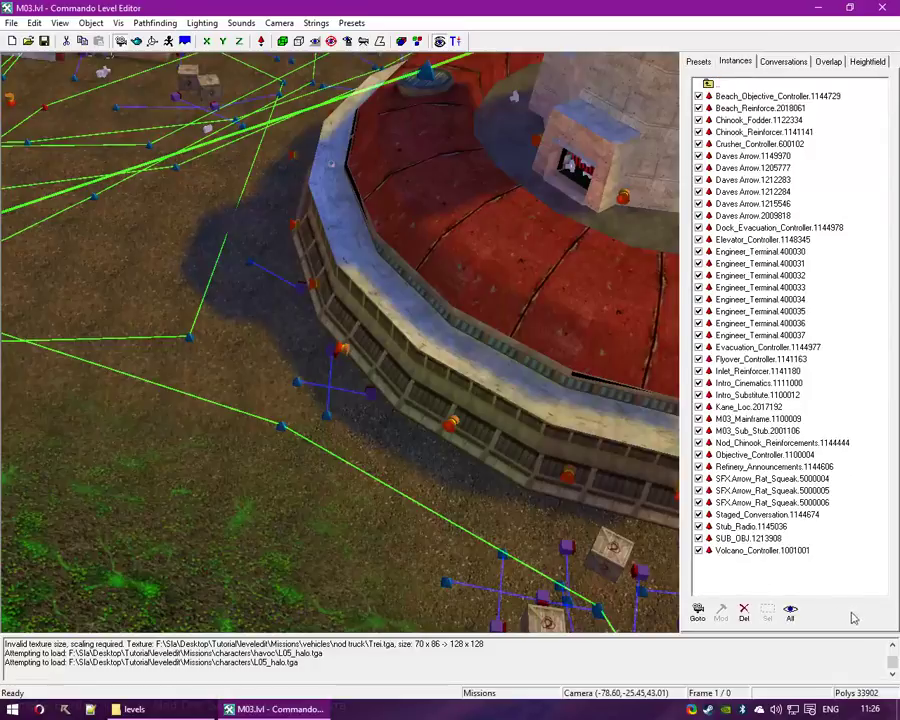
{"action": "double_click", "coordinate": [730, 217]}
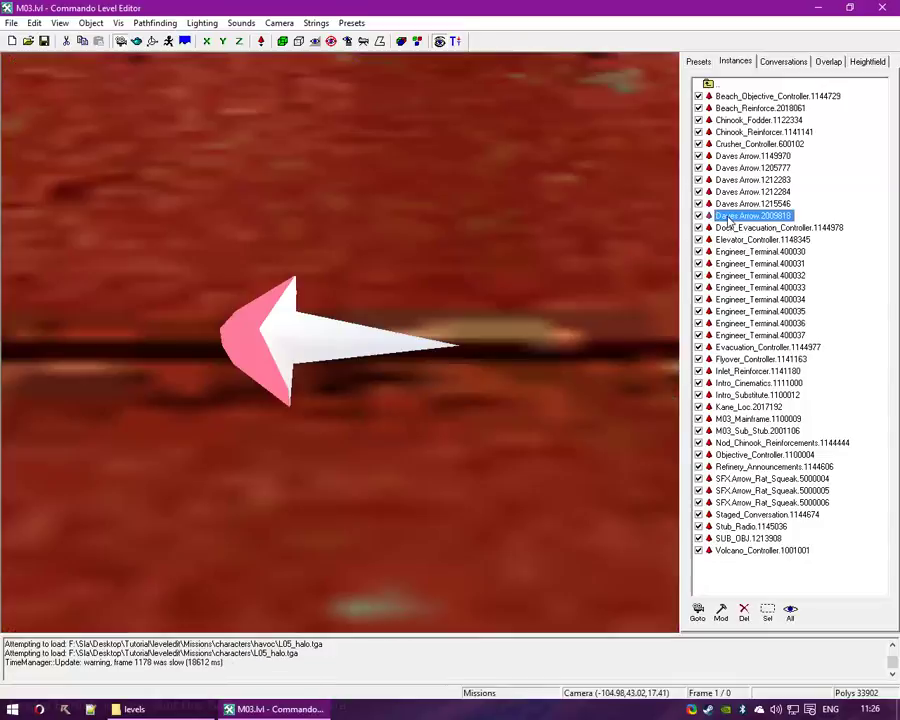
{"action": "double_click", "coordinate": [750, 145]}
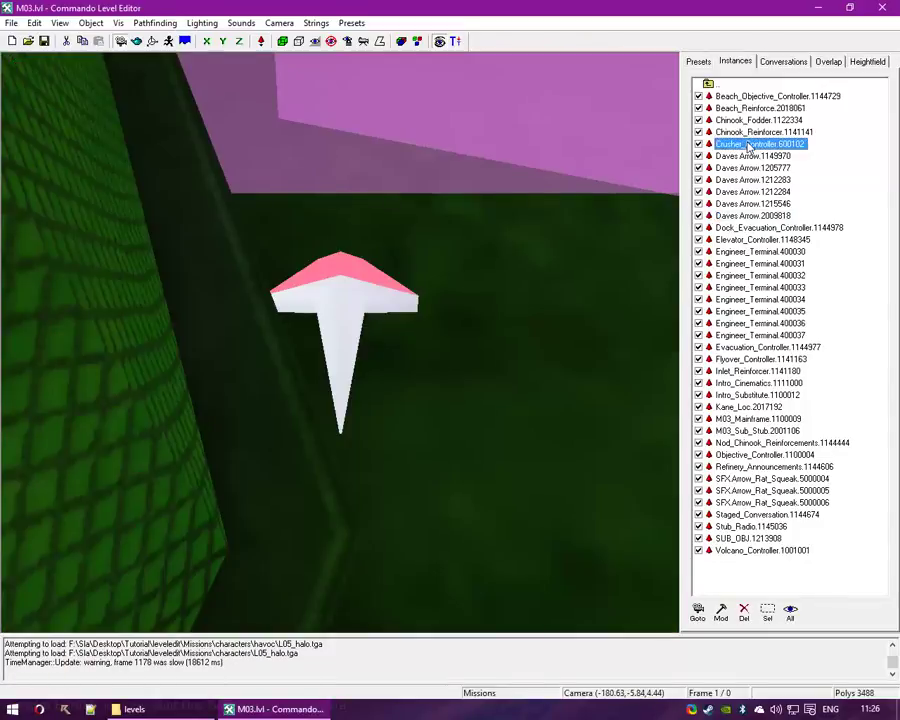
{"action": "double_click", "coordinate": [760, 120]}
{"action": "double_click", "coordinate": [756, 108]}
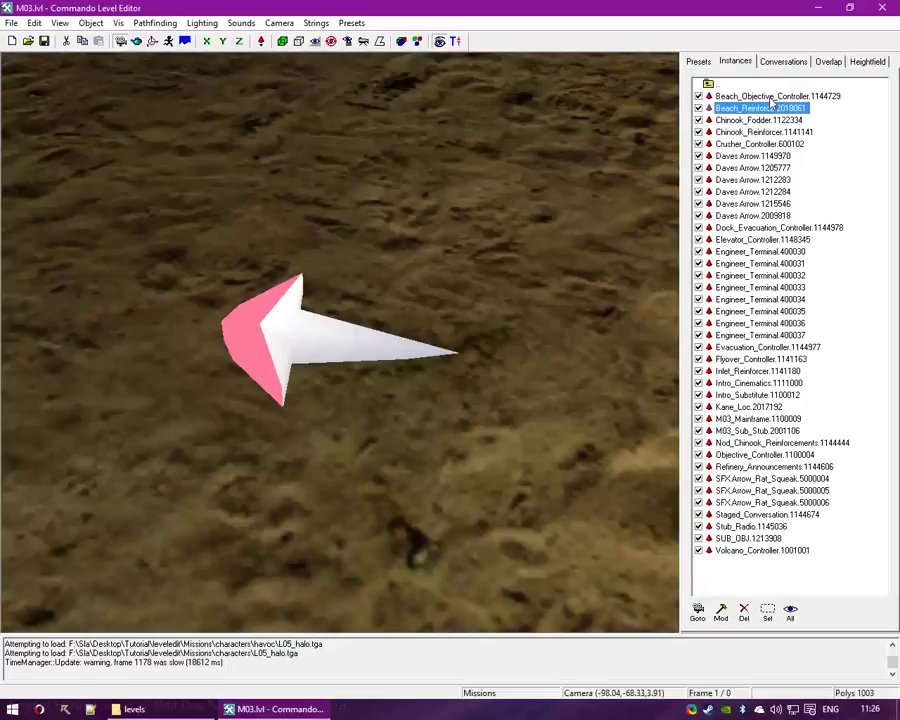
{"action": "double_click", "coordinate": [760, 97]}
{"action": "double_click", "coordinate": [757, 228]}
Go to several Engineer_Terminal instances, the evacuation, flyover, inlet and intro controllers, and M03_Mainframe, and return to the Object folders
{"action": "double_click", "coordinate": [755, 251]}
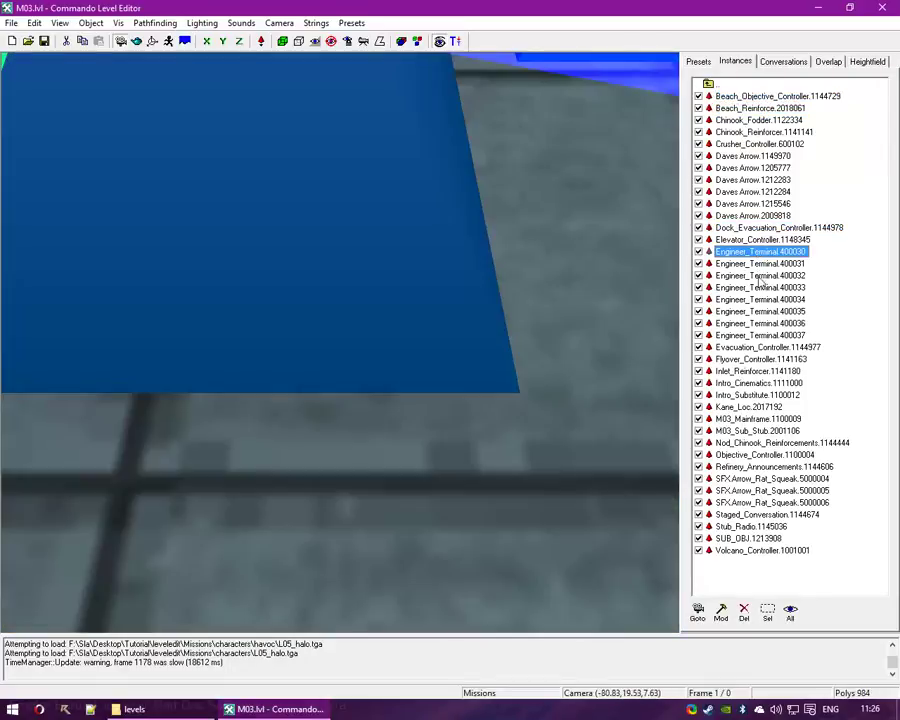
{"action": "double_click", "coordinate": [754, 276]}
{"action": "double_click", "coordinate": [760, 312]}
{"action": "double_click", "coordinate": [760, 347]}
{"action": "double_click", "coordinate": [758, 359]}
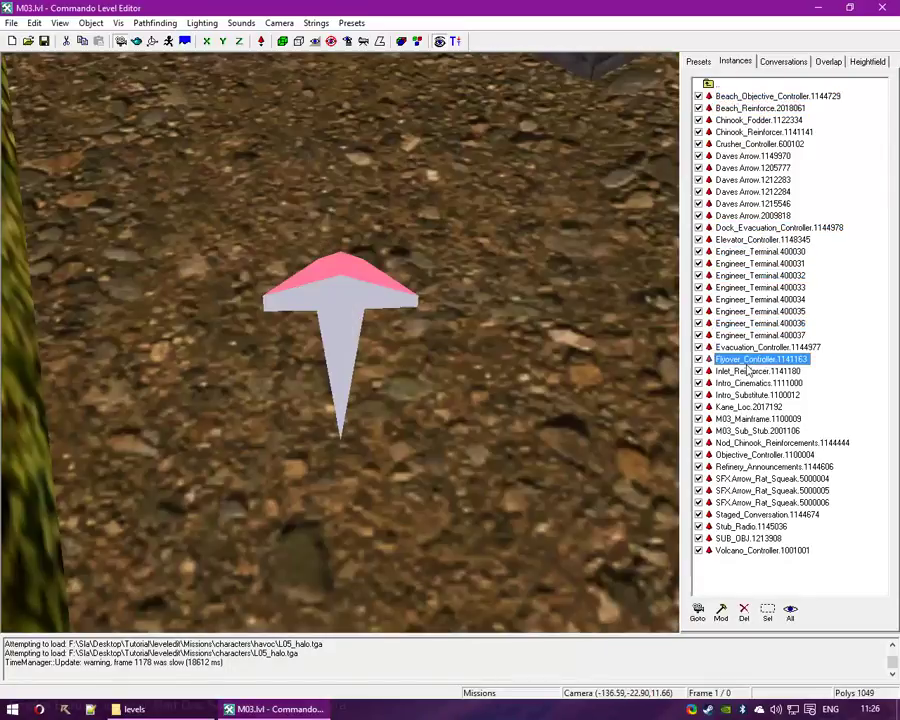
{"action": "double_click", "coordinate": [752, 371]}
{"action": "double_click", "coordinate": [758, 383]}
{"action": "double_click", "coordinate": [758, 419]}
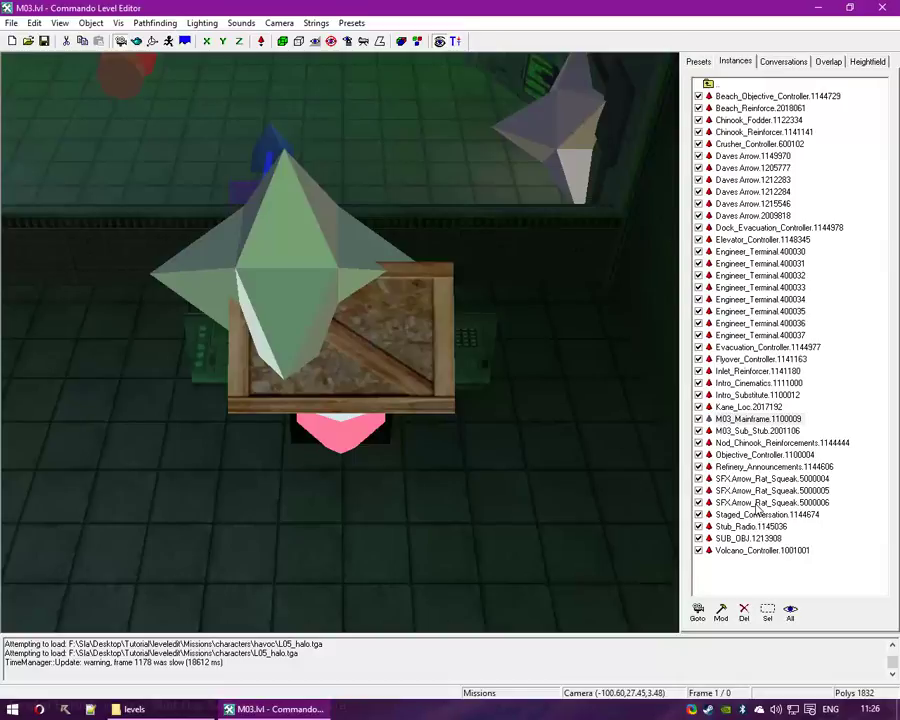
{"action": "left_click", "coordinate": [708, 84]}
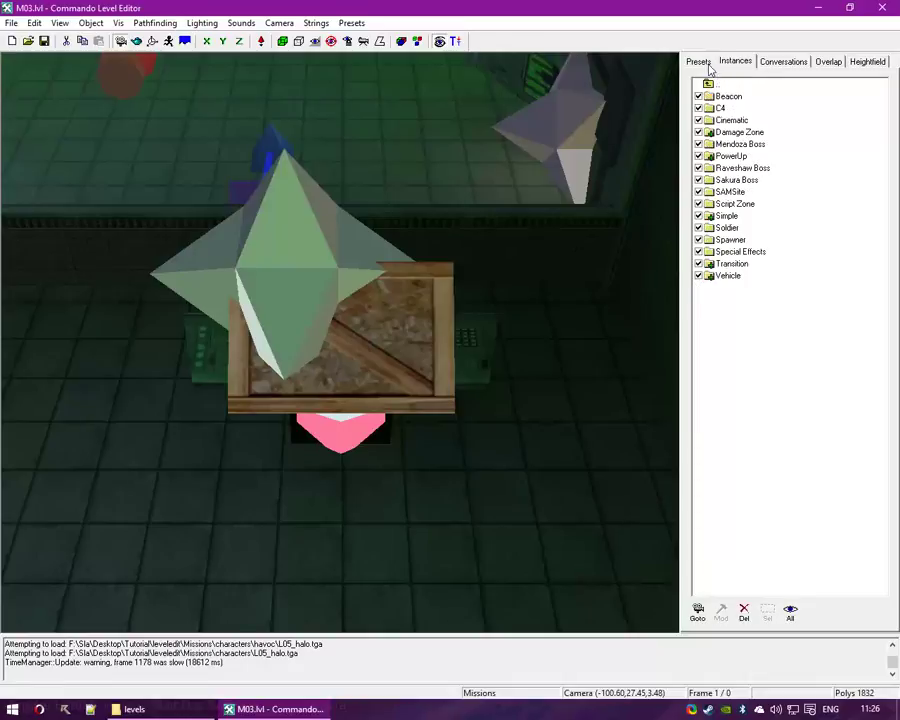
Expand the Object Spawners, Powerup Spawners and Startup Spawners in the Spawner presets
{"action": "left_click", "coordinate": [700, 62]}
{"action": "left_click_drag", "start_coordinate": [140, 146], "coordinate": [440, 190]}
{"action": "left_click", "coordinate": [742, 106]}
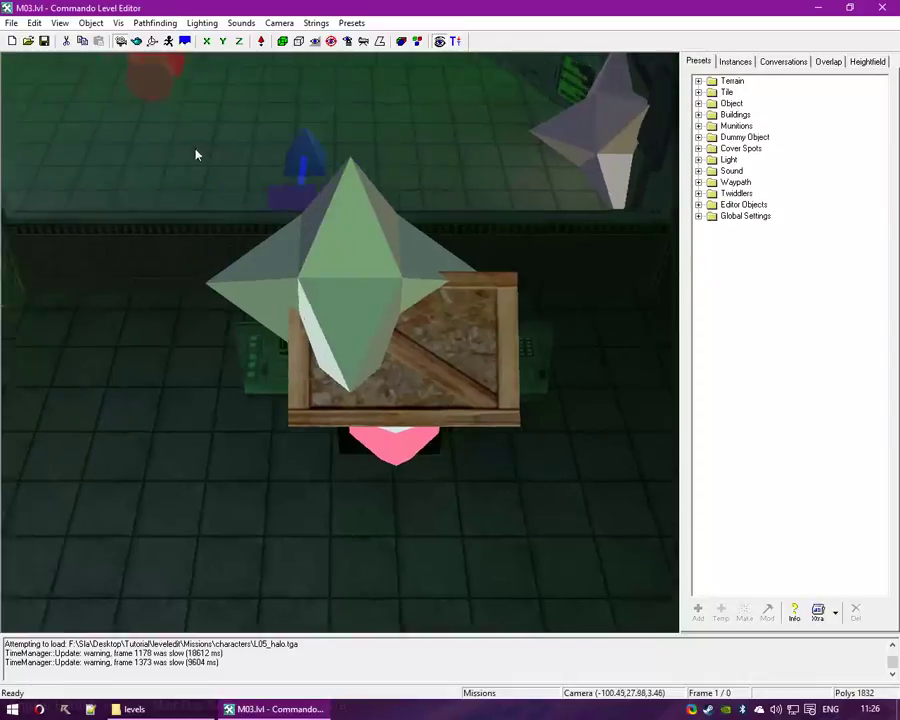
{"action": "double_click", "coordinate": [738, 104]}
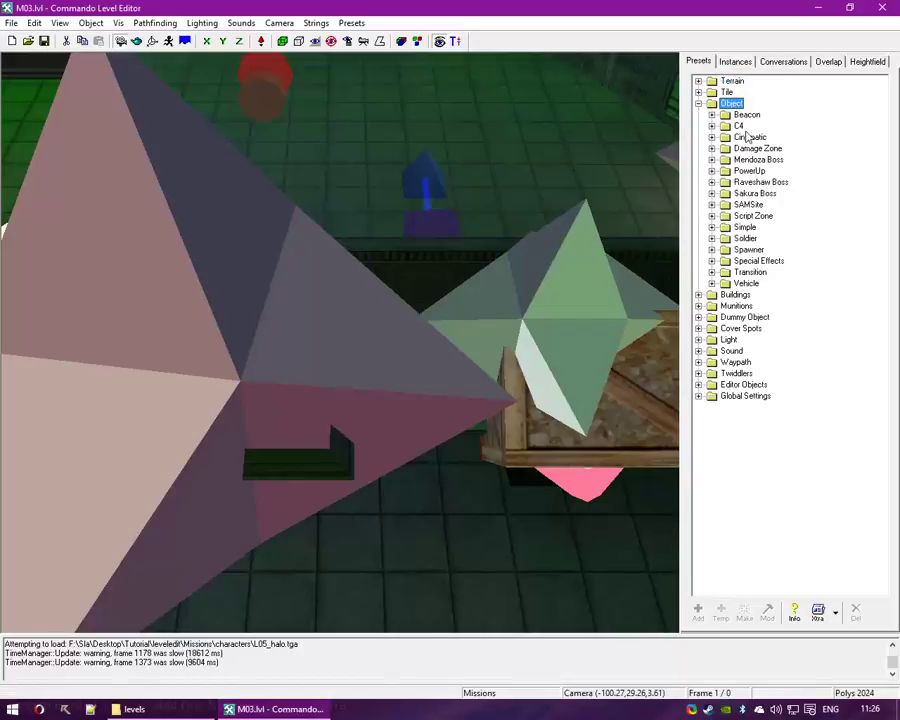
{"action": "double_click", "coordinate": [750, 250]}
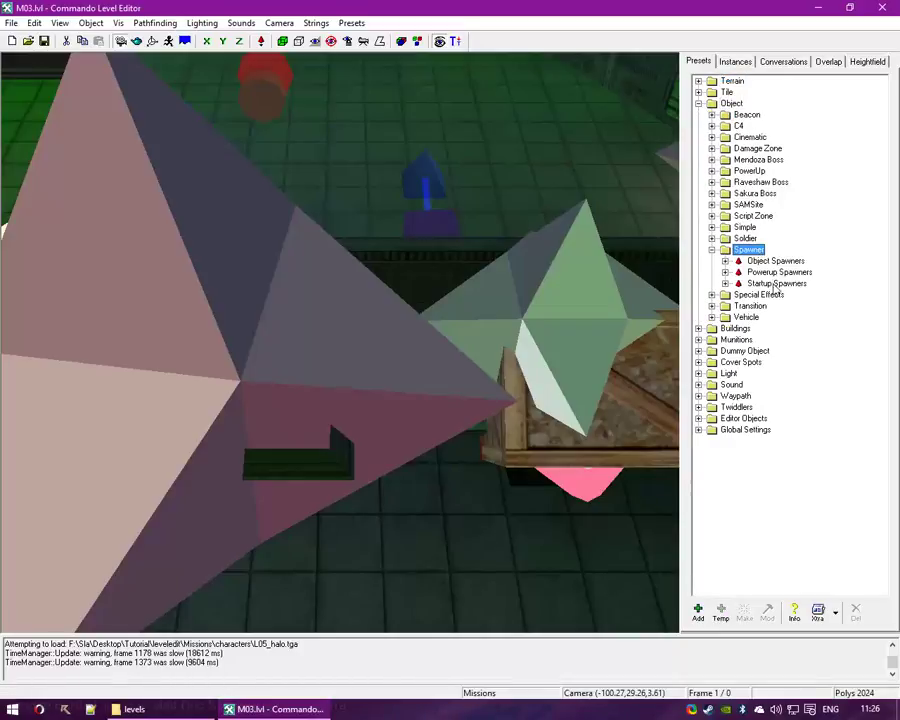
{"action": "double_click", "coordinate": [776, 283]}
{"action": "double_click", "coordinate": [778, 272]}
{"action": "double_click", "coordinate": [775, 261]}
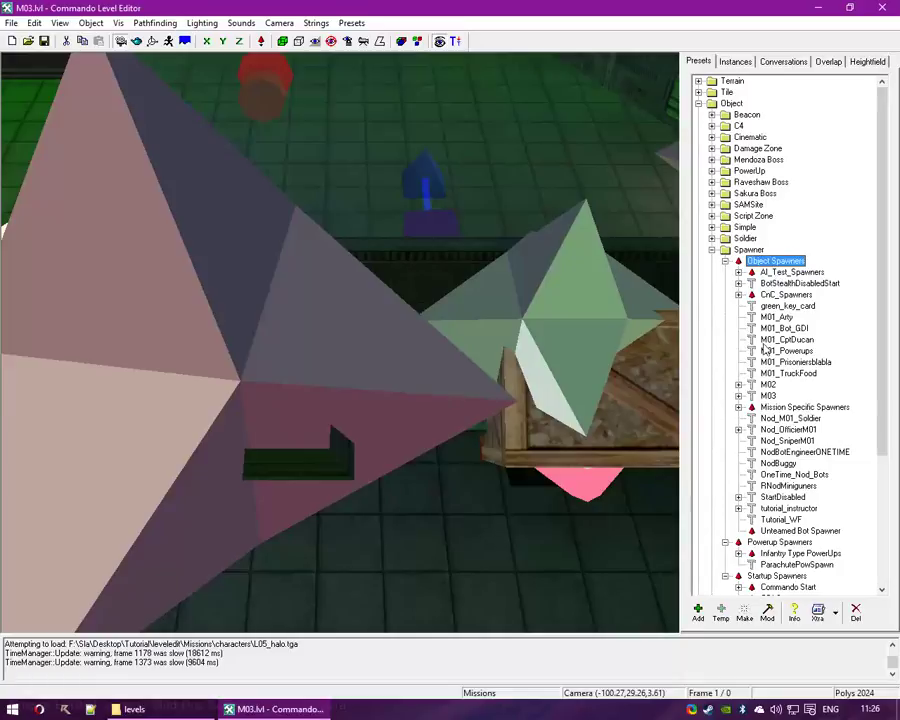
Examine the M02 and M03 temp presets under Object Spawners, and collapse the Spawner presets
{"action": "left_click_drag", "start_coordinate": [535, 311], "coordinate": [503, 267]}
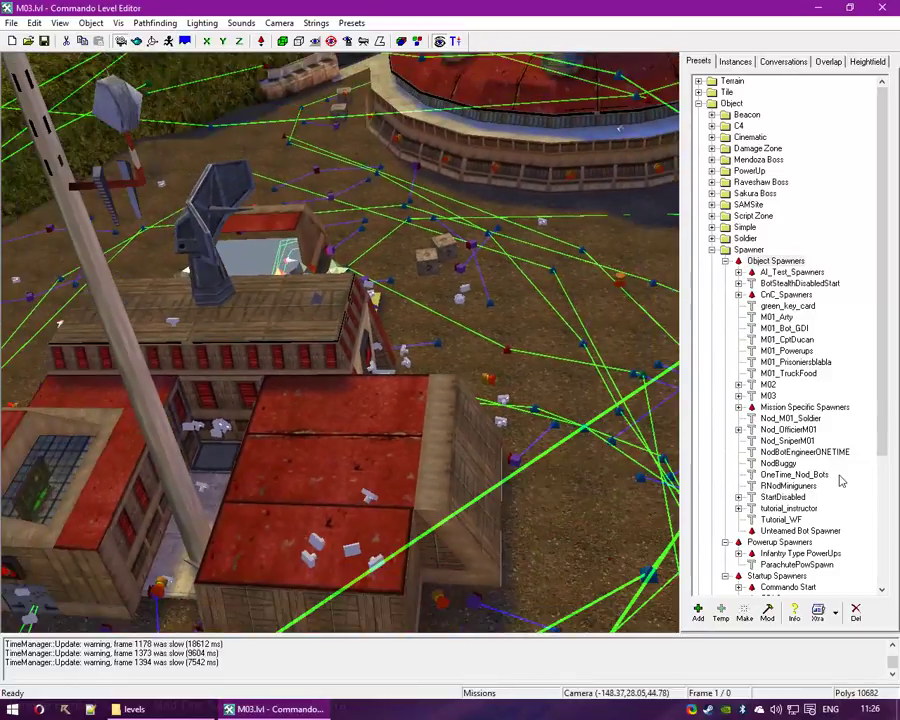
{"action": "scroll", "coordinate": [840, 488], "scroll_direction": "down", "scroll_amount": 5}
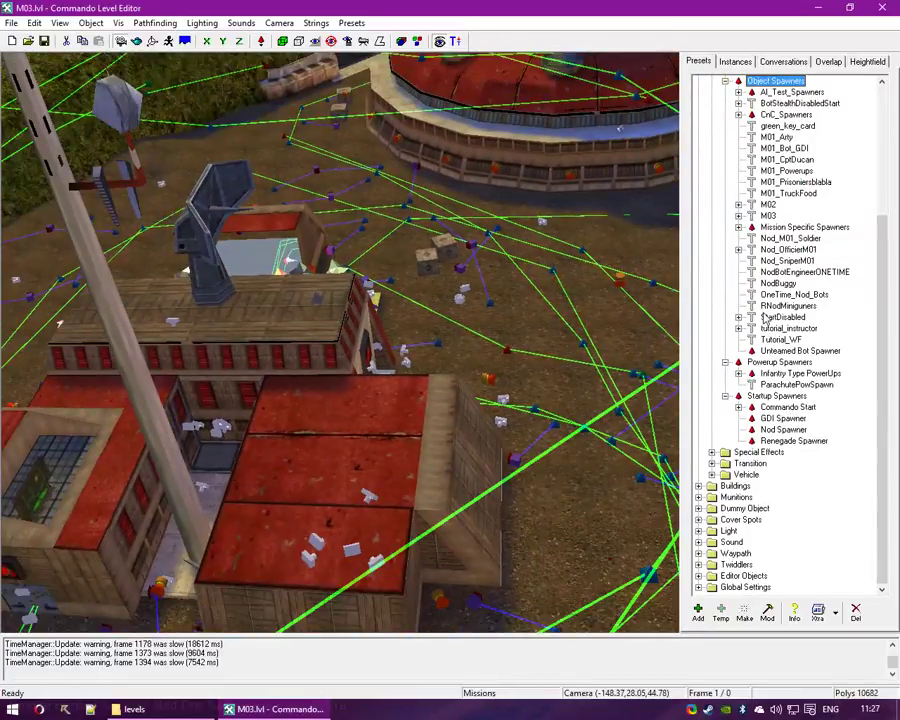
{"action": "scroll", "coordinate": [768, 316], "scroll_direction": "up", "scroll_amount": 5}
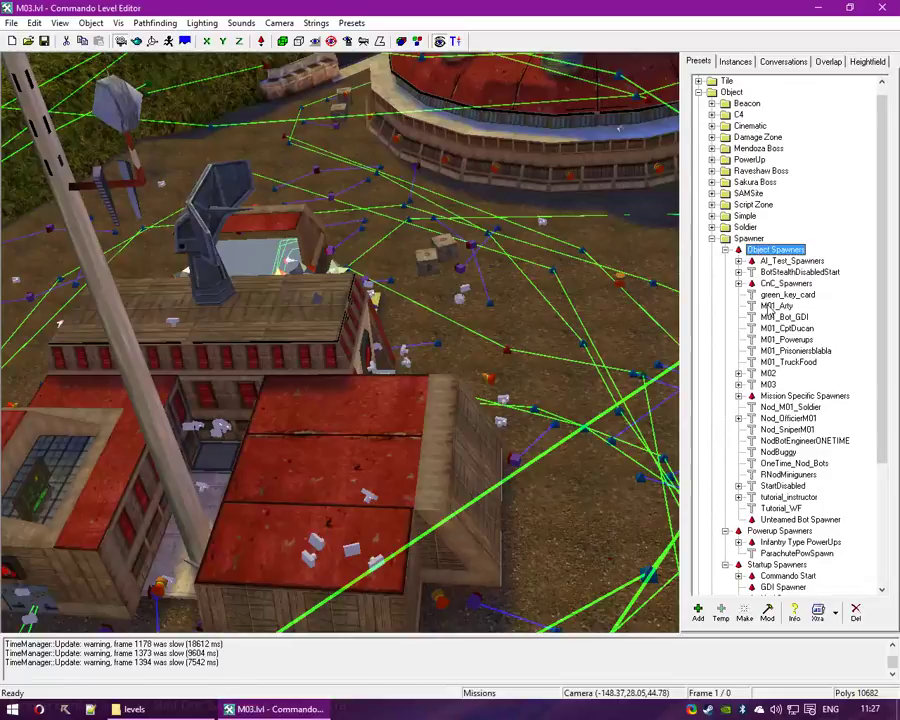
{"action": "scroll", "coordinate": [765, 308], "scroll_direction": "down", "scroll_amount": 5}
{"action": "scroll", "coordinate": [765, 300], "scroll_direction": "up", "scroll_amount": 1}
{"action": "left_click", "coordinate": [768, 249]}
{"action": "left_click", "coordinate": [738, 249]}
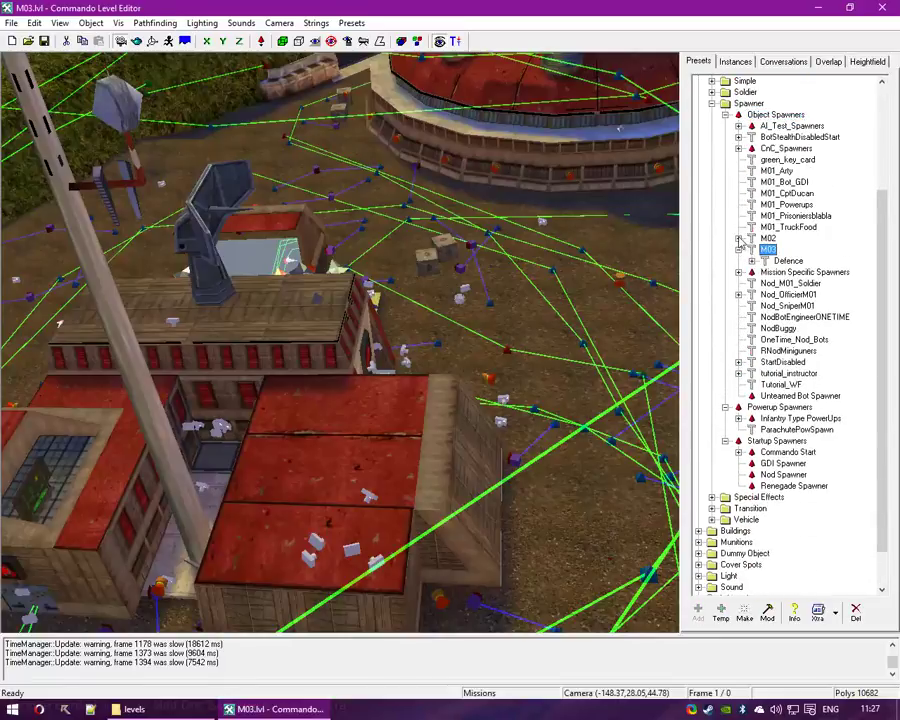
{"action": "left_click", "coordinate": [738, 238]}
{"action": "scroll", "coordinate": [842, 476], "scroll_direction": "down", "scroll_amount": 4}
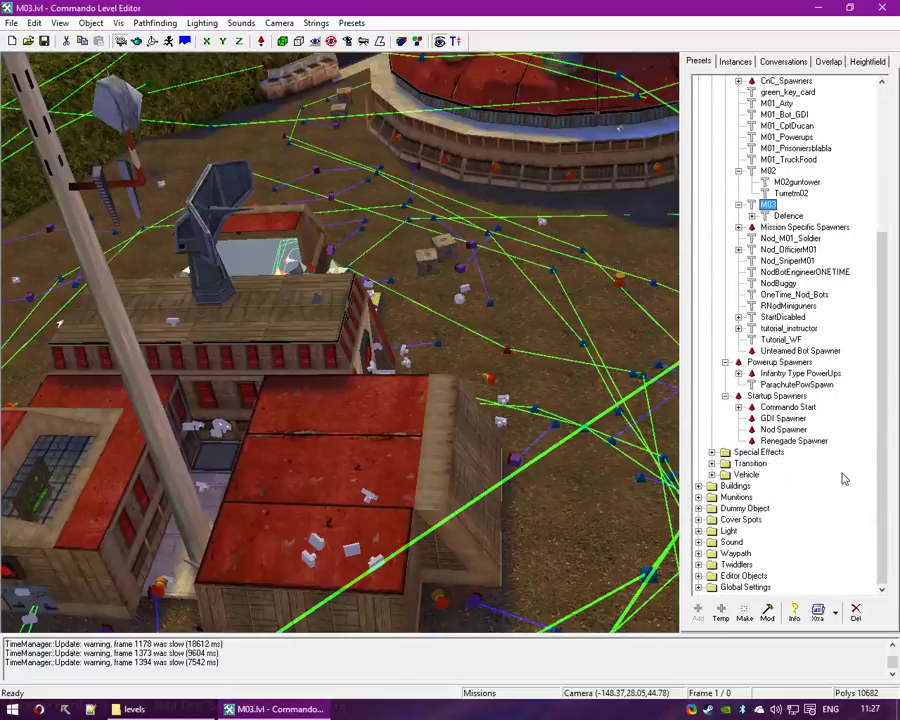
{"action": "scroll", "coordinate": [790, 350], "scroll_direction": "up", "scroll_amount": 8}
{"action": "left_click", "coordinate": [712, 250]}
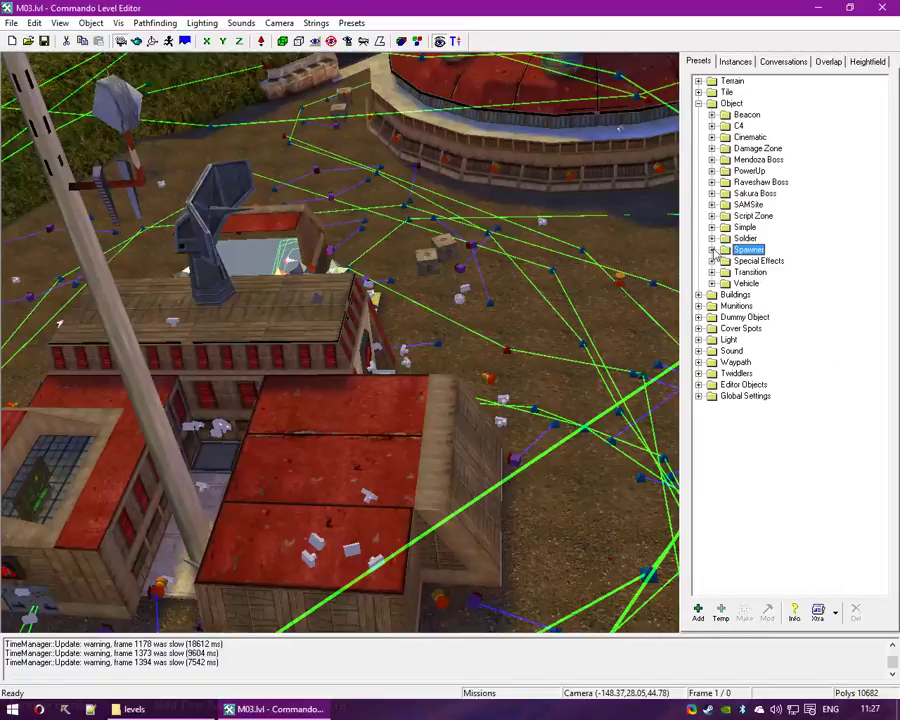
Copy temps20.ddb from the Desktop into the Missions presets folder, replacing the existing file, and close the level editor
{"action": "left_click", "coordinate": [134, 709]}
{"action": "key", "text": "BackSpace"}
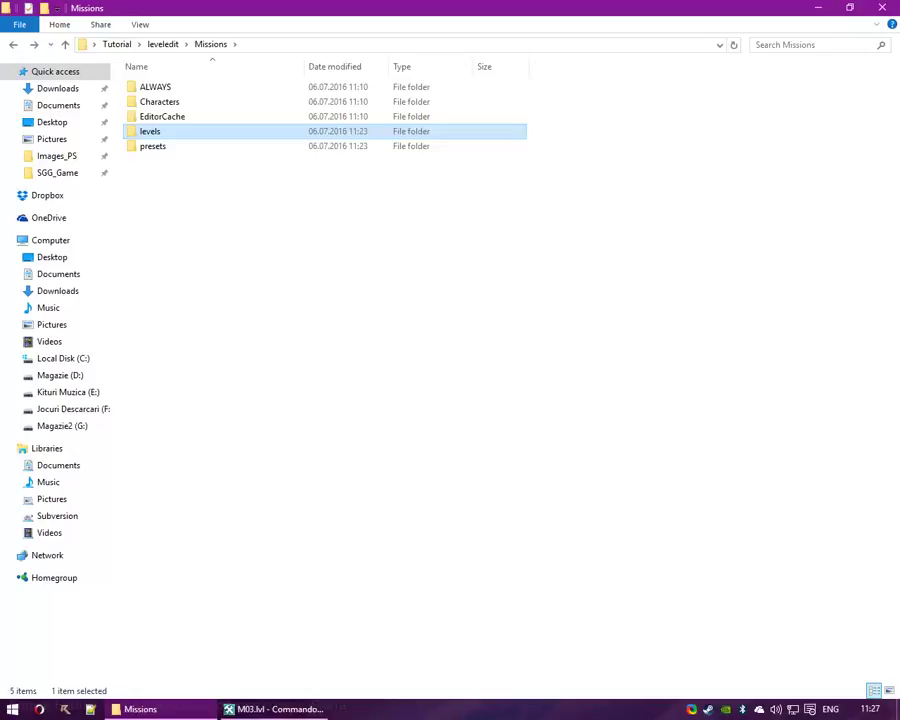
{"action": "key", "text": "alt+Tab"}
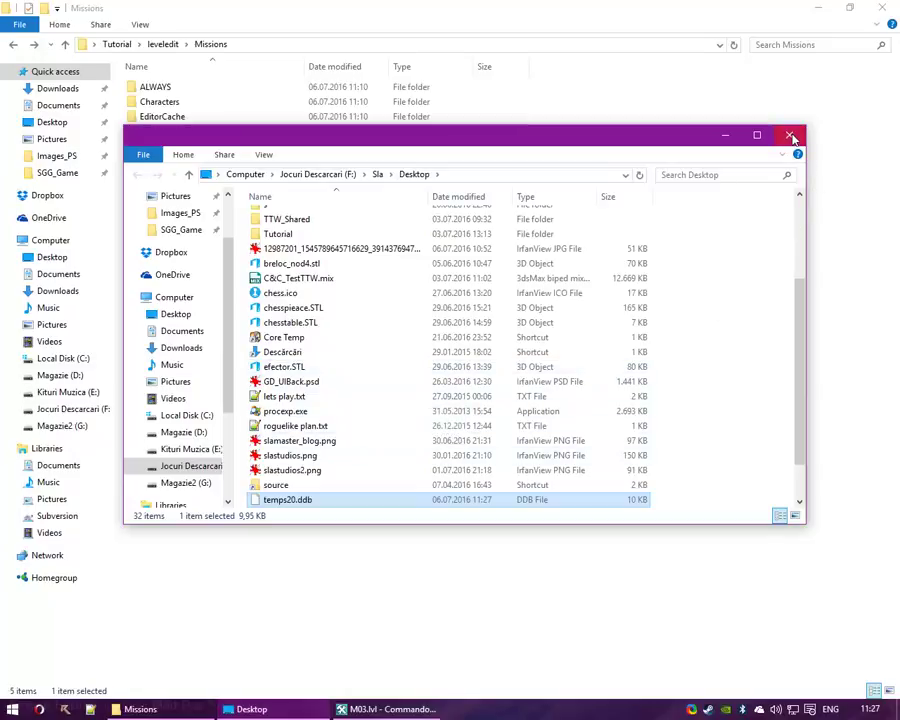
{"action": "left_click", "coordinate": [790, 136]}
{"action": "double_click", "coordinate": [152, 146]}
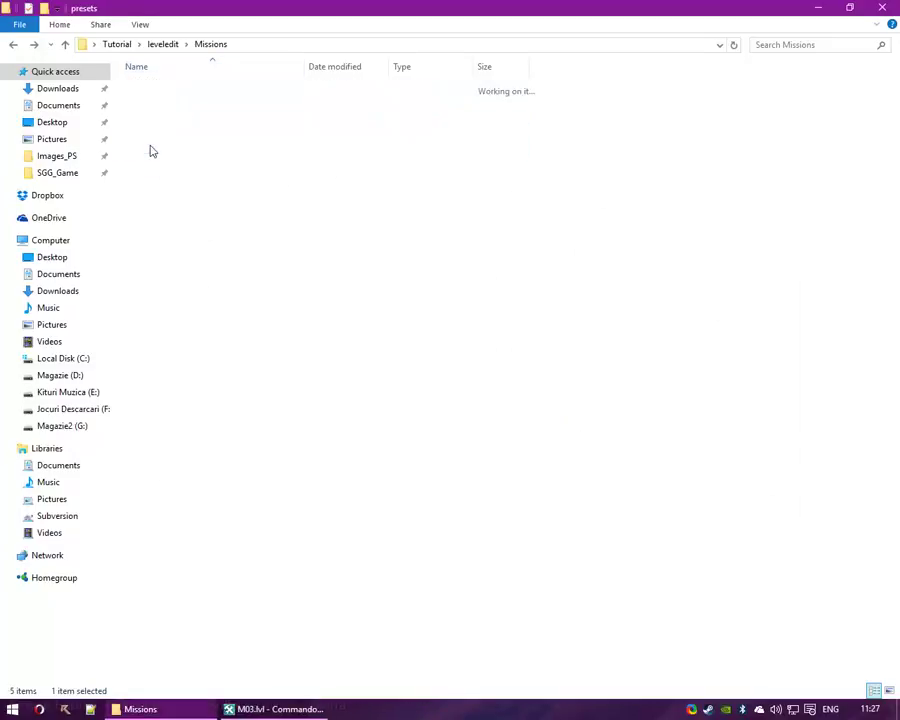
{"action": "key", "text": "ctrl+v"}
{"action": "left_click", "coordinate": [385, 708]}
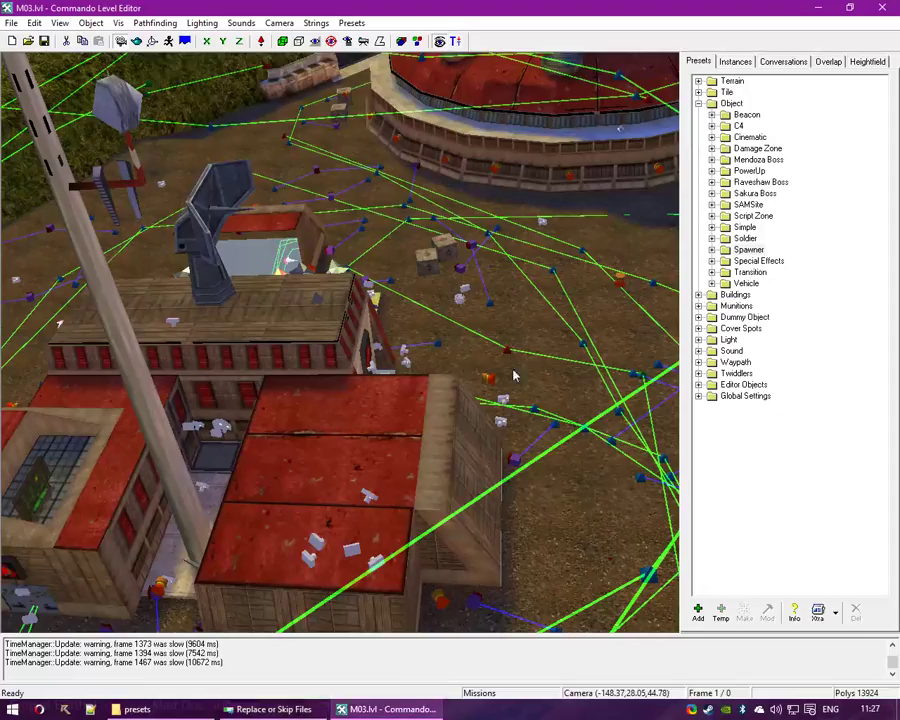
{"action": "left_click", "coordinate": [881, 9]}
{"action": "left_click", "coordinate": [459, 386]}
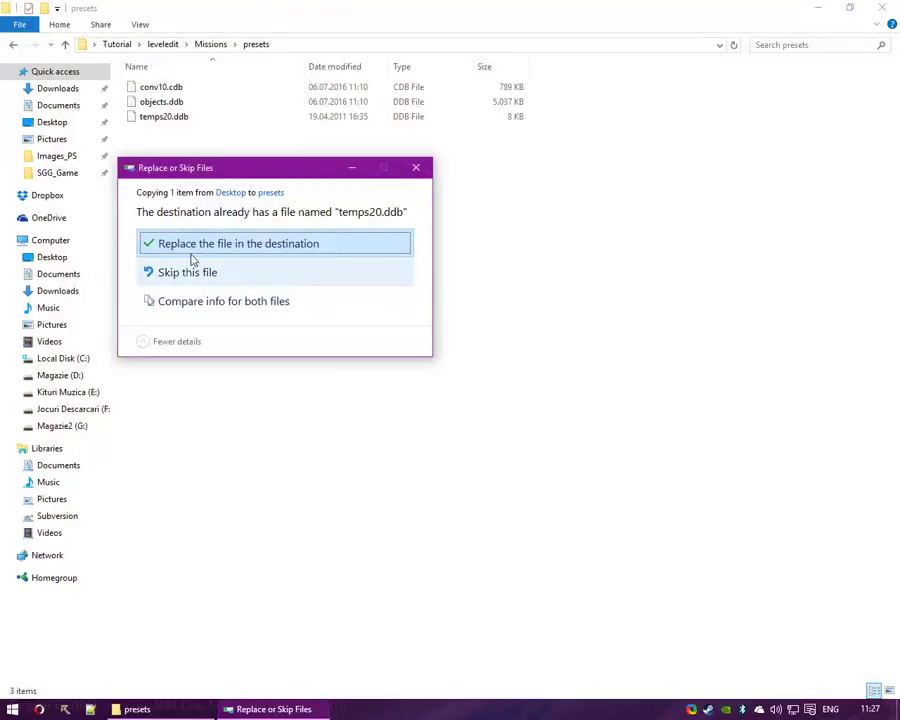
{"action": "left_click", "coordinate": [191, 247]}
{"action": "left_click", "coordinate": [210, 46]}
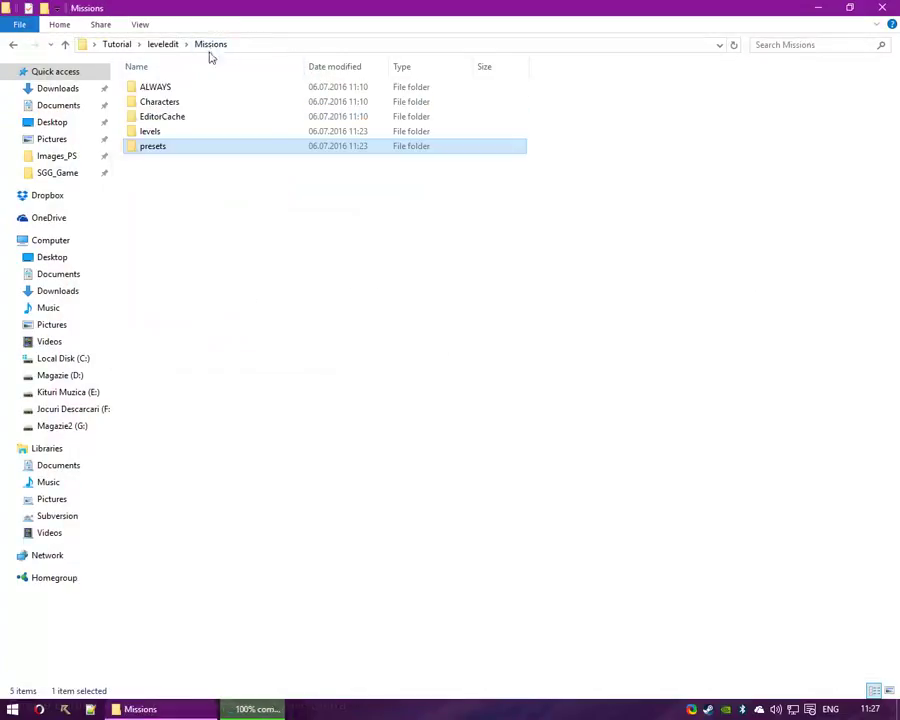
{"action": "double_click", "coordinate": [150, 131]}
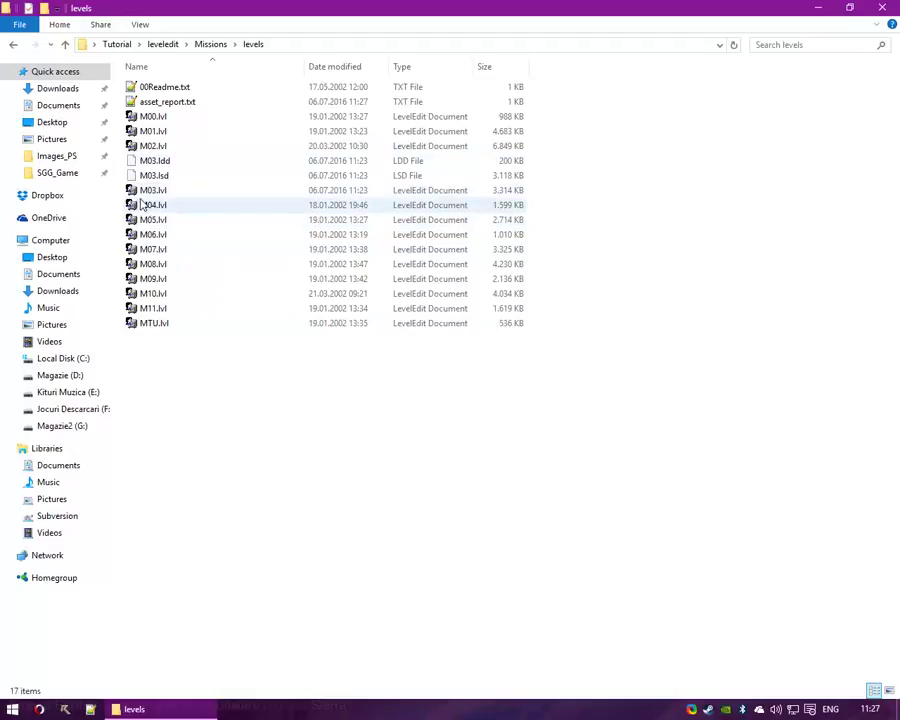
{"action": "double_click", "coordinate": [152, 191]}
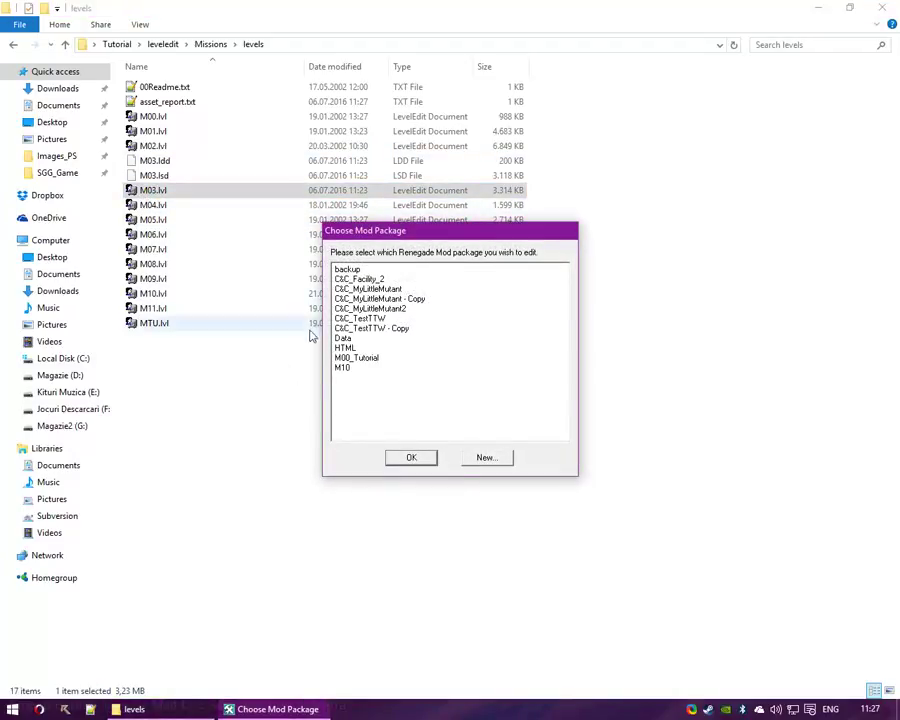
{"action": "right_click", "coordinate": [412, 714]}
{"action": "left_click", "coordinate": [455, 645]}
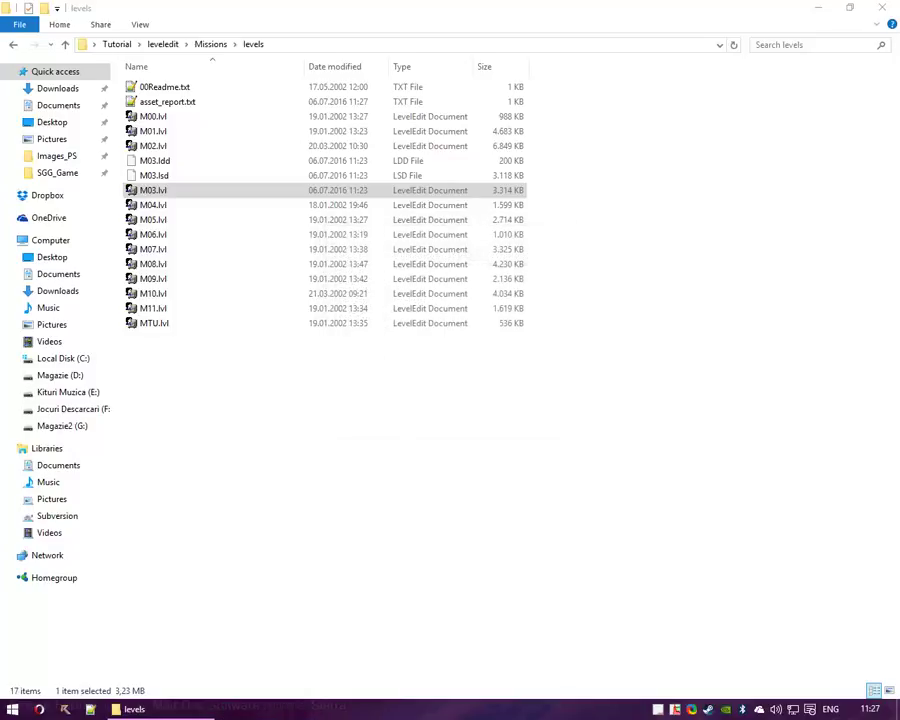
Return to the leveledit folder and launch LevelEdit.exe with the Missions mod package
{"action": "key", "text": "alt+Left"}
{"action": "key", "text": "alt+Left"}
{"action": "key", "text": "alt+Left"}
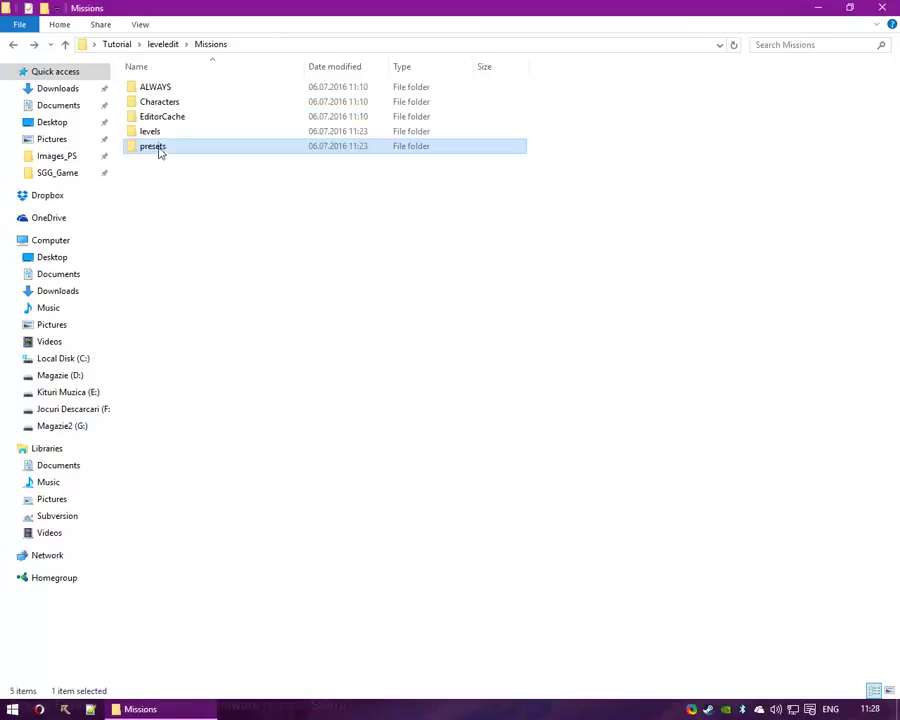
{"action": "left_click", "coordinate": [166, 46]}
{"action": "double_click", "coordinate": [145, 133]}
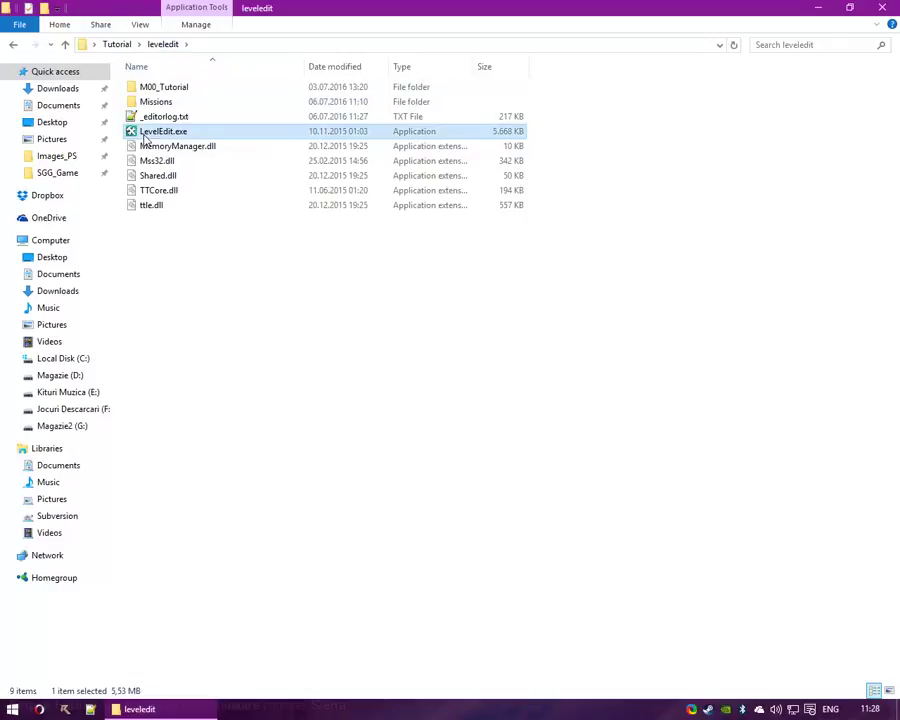
{"action": "double_click", "coordinate": [346, 280]}
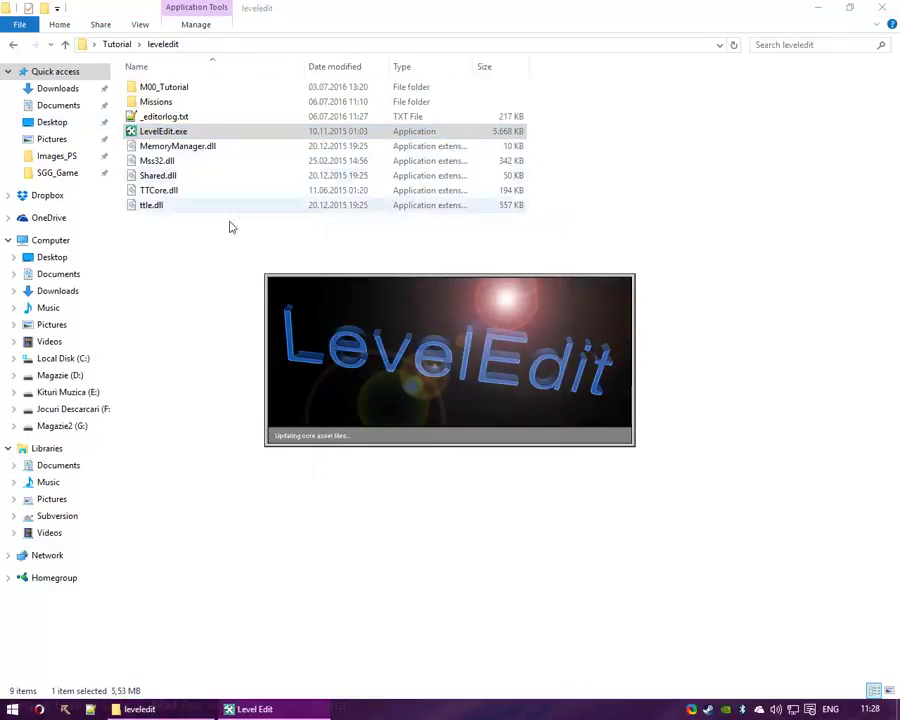
Check the presets folder inside Missions and return to the leveledit folder
{"action": "double_click", "coordinate": [156, 101]}
{"action": "left_click", "coordinate": [150, 709]}
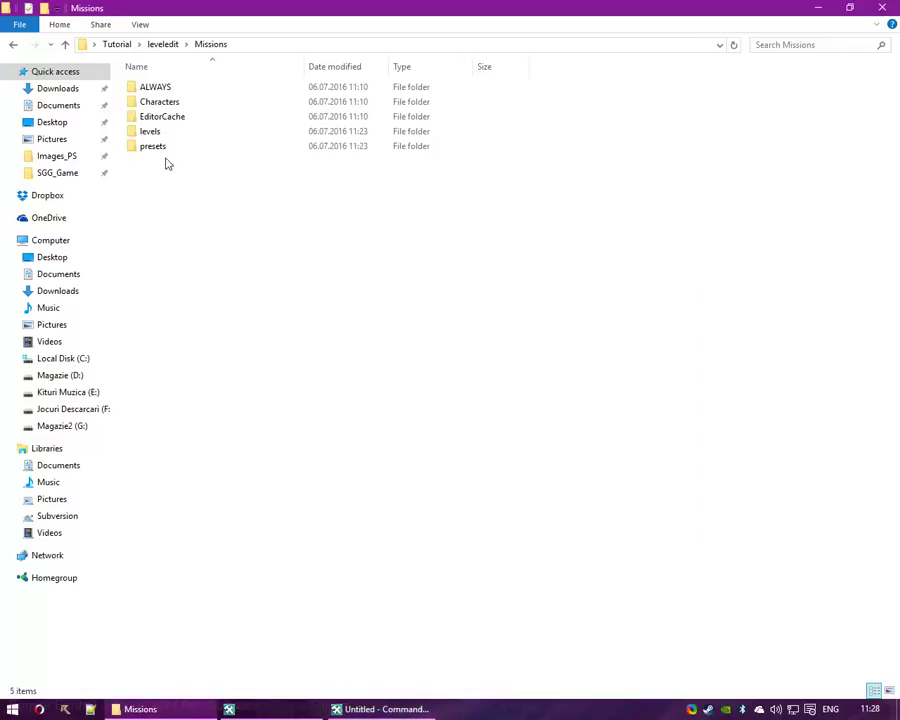
{"action": "double_click", "coordinate": [161, 148]}
{"action": "left_click", "coordinate": [13, 46]}
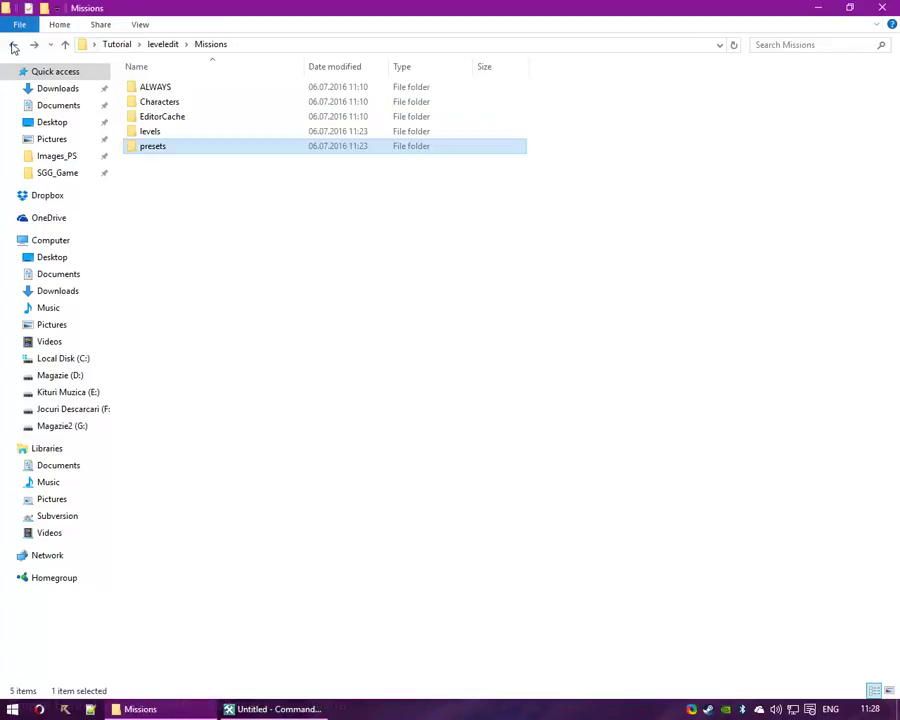
{"action": "left_click", "coordinate": [13, 46]}
Switch to the Commando Level Editor, open the M03.lvl level and toggle its sound playback option
{"action": "left_click", "coordinate": [297, 708]}
{"action": "left_click", "coordinate": [28, 42]}
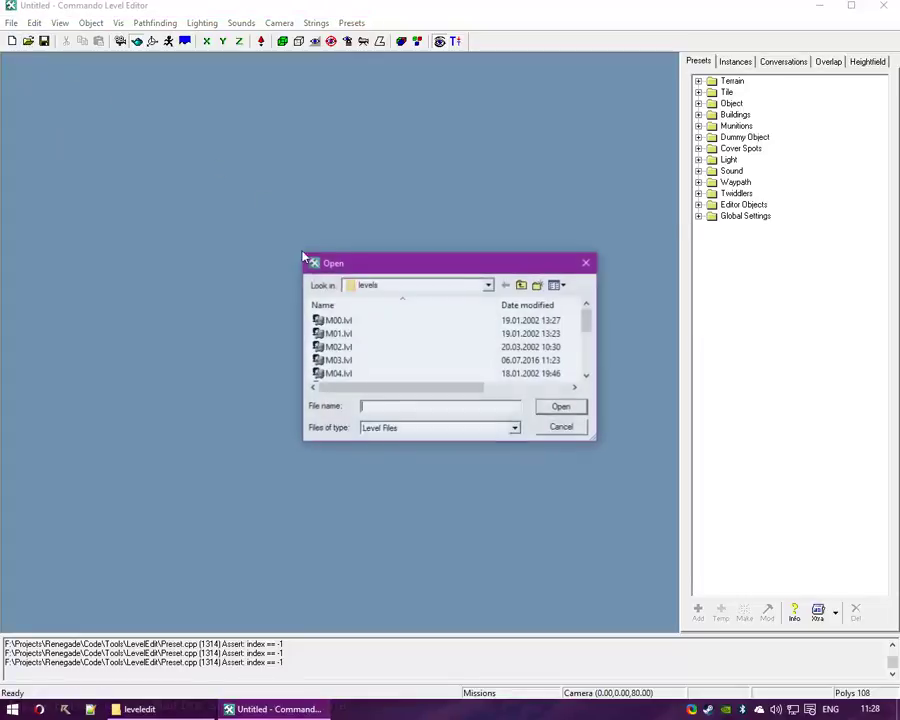
{"action": "left_click", "coordinate": [340, 362]}
{"action": "double_click", "coordinate": [340, 362]}
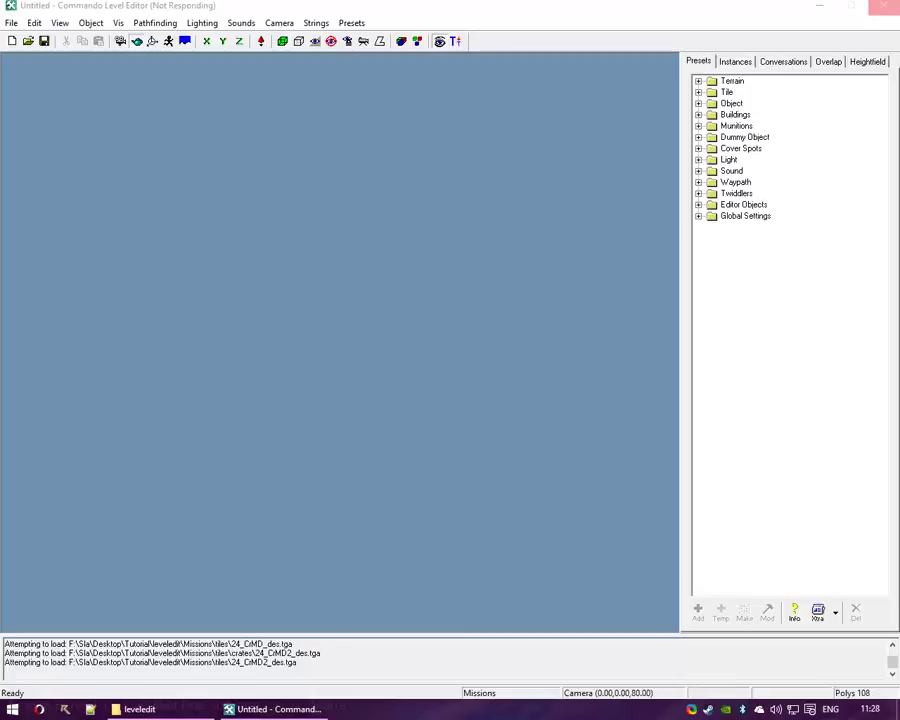
{"action": "left_click", "coordinate": [172, 709]}
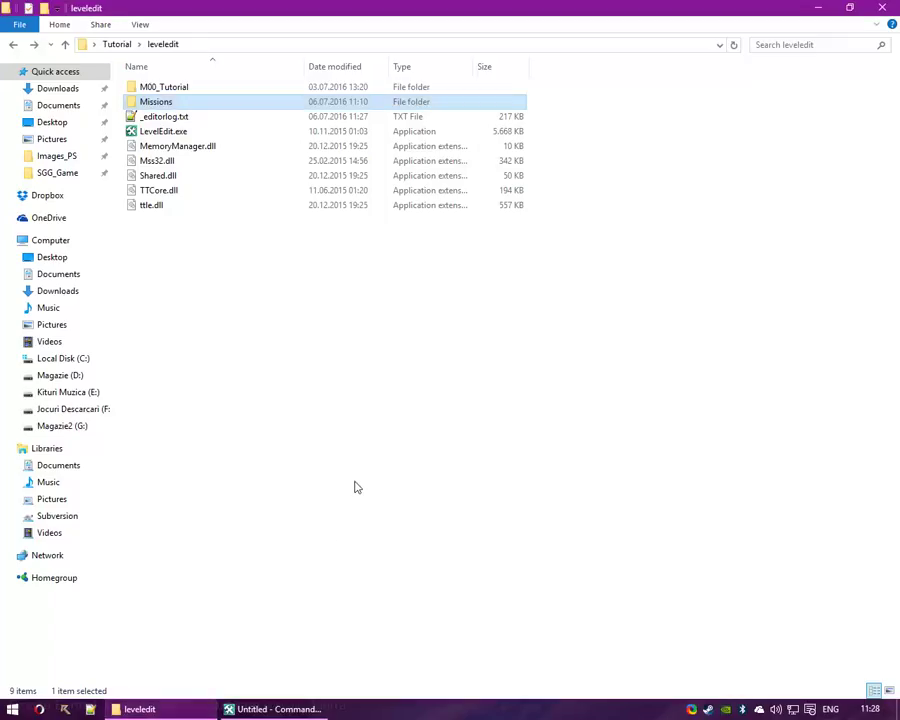
{"action": "left_click", "coordinate": [354, 481]}
{"action": "left_click", "coordinate": [274, 709]}
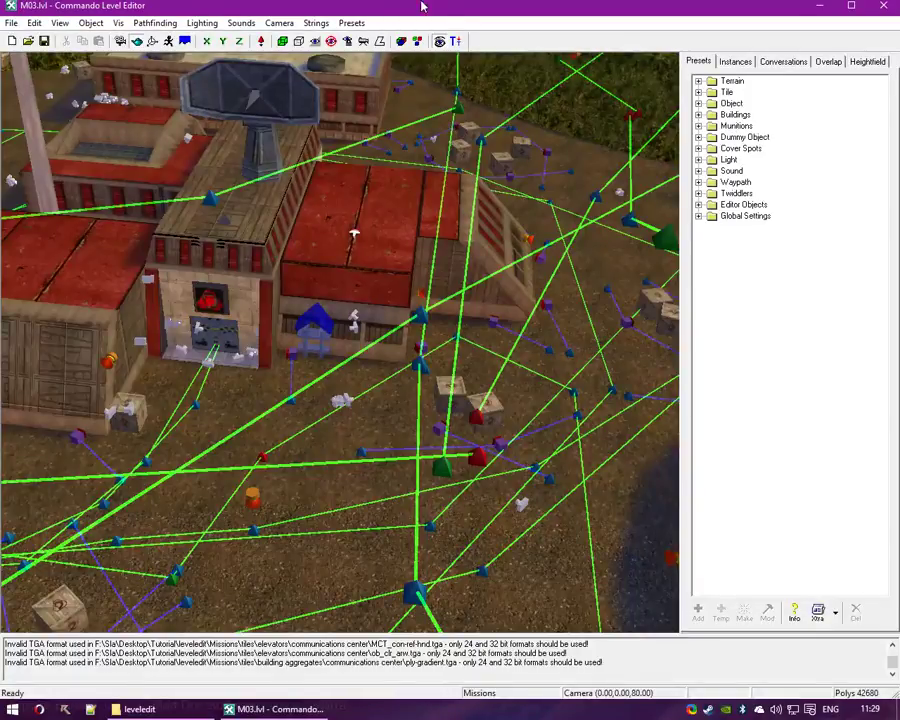
{"action": "left_click", "coordinate": [240, 22]}
{"action": "left_click", "coordinate": [262, 53]}
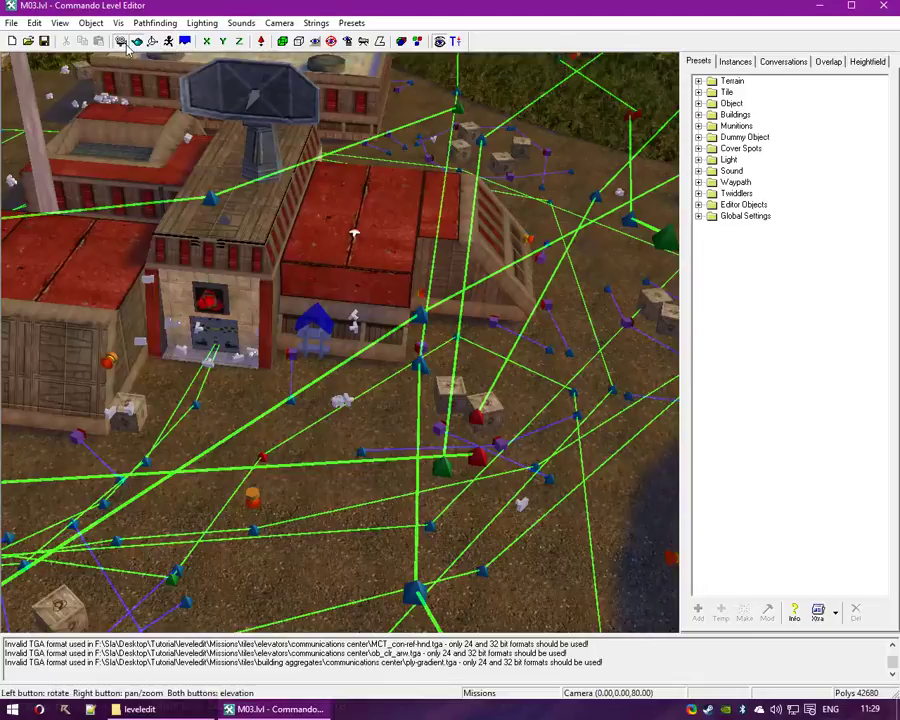
Expand the Object presets down to the MutantCoop temp presets under Spawner, Object Spawners
{"action": "right_click_drag", "start_coordinate": [228, 370], "coordinate": [637, 118]}
{"action": "double_click", "coordinate": [731, 103]}
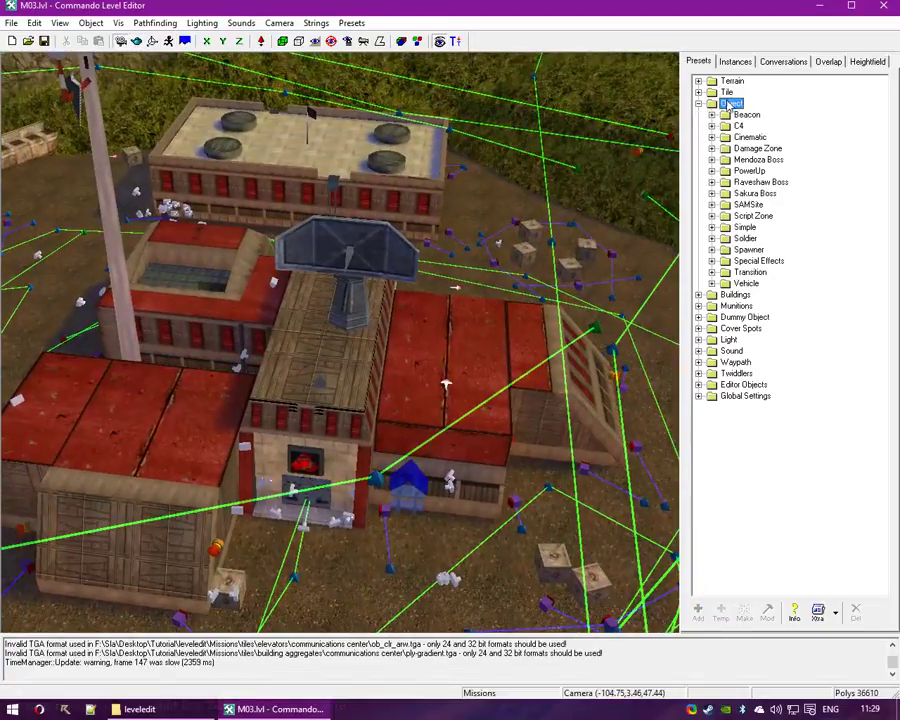
{"action": "double_click", "coordinate": [748, 249]}
{"action": "double_click", "coordinate": [775, 260]}
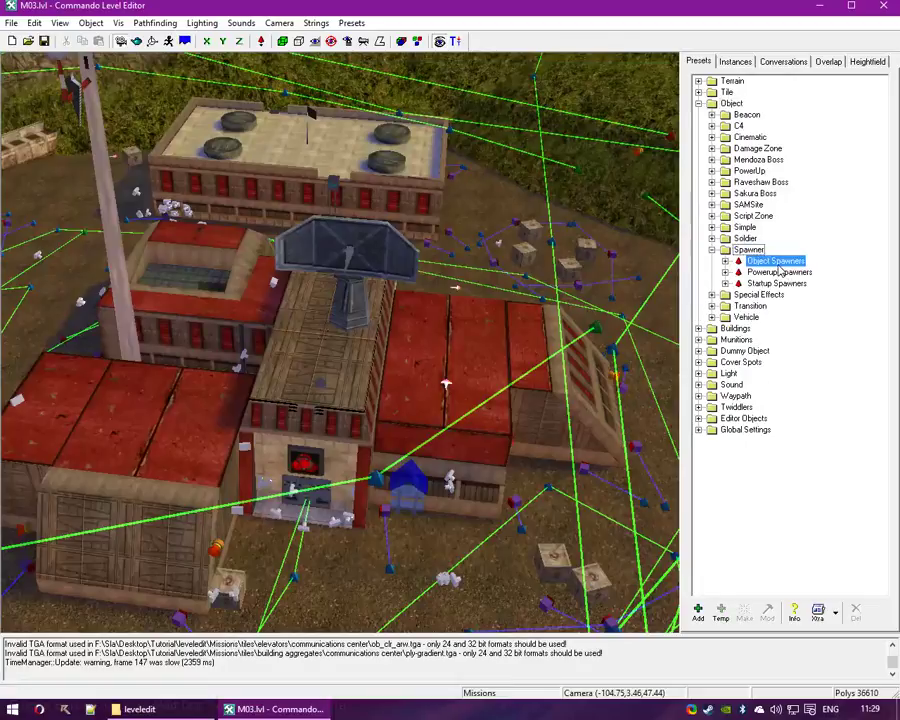
{"action": "left_click", "coordinate": [780, 306]}
{"action": "double_click", "coordinate": [780, 307]}
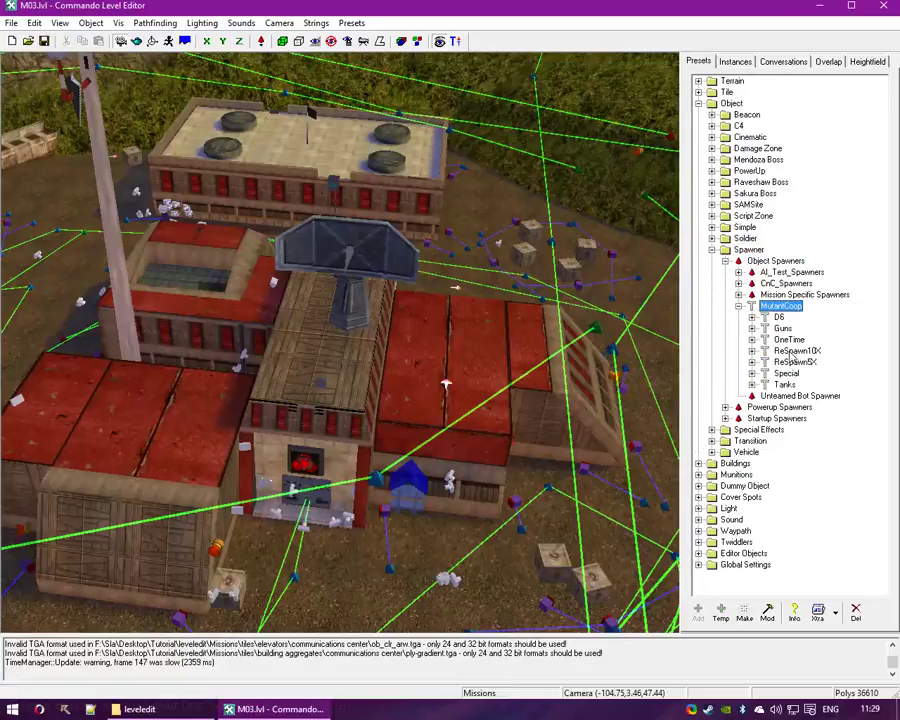
Turn off Vis Sector Fallback for the M03 level
{"action": "left_click_drag", "start_coordinate": [322, 388], "coordinate": [323, 160]}
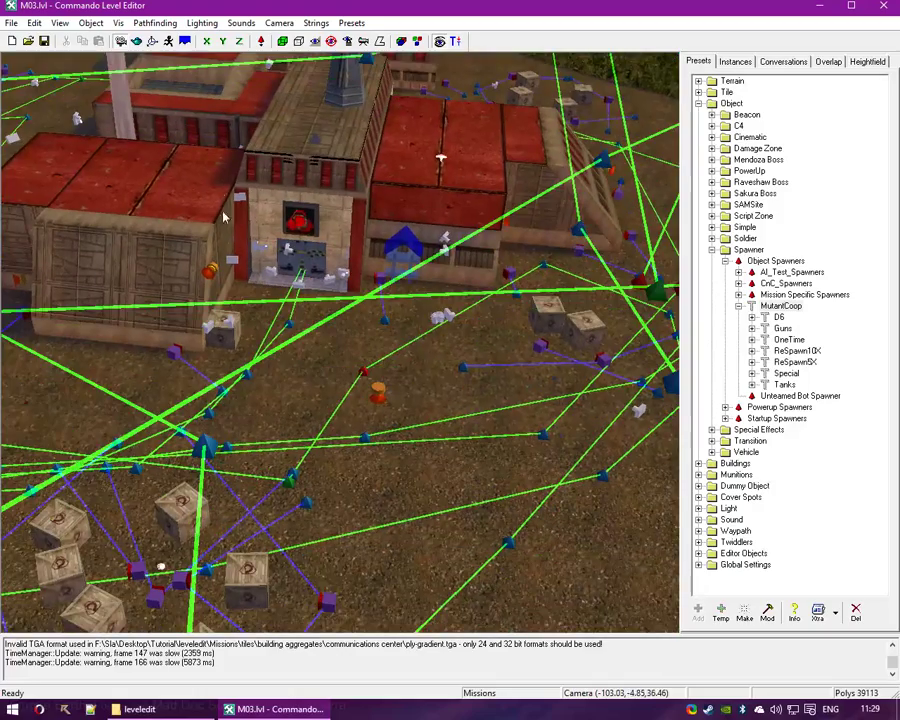
{"action": "left_click_drag", "start_coordinate": [245, 196], "coordinate": [368, 424]}
{"action": "right_click_drag", "start_coordinate": [368, 424], "coordinate": [412, 382]}
{"action": "left_click_drag", "start_coordinate": [222, 242], "coordinate": [366, 476]}
{"action": "right_click_drag", "start_coordinate": [366, 477], "coordinate": [293, 336]}
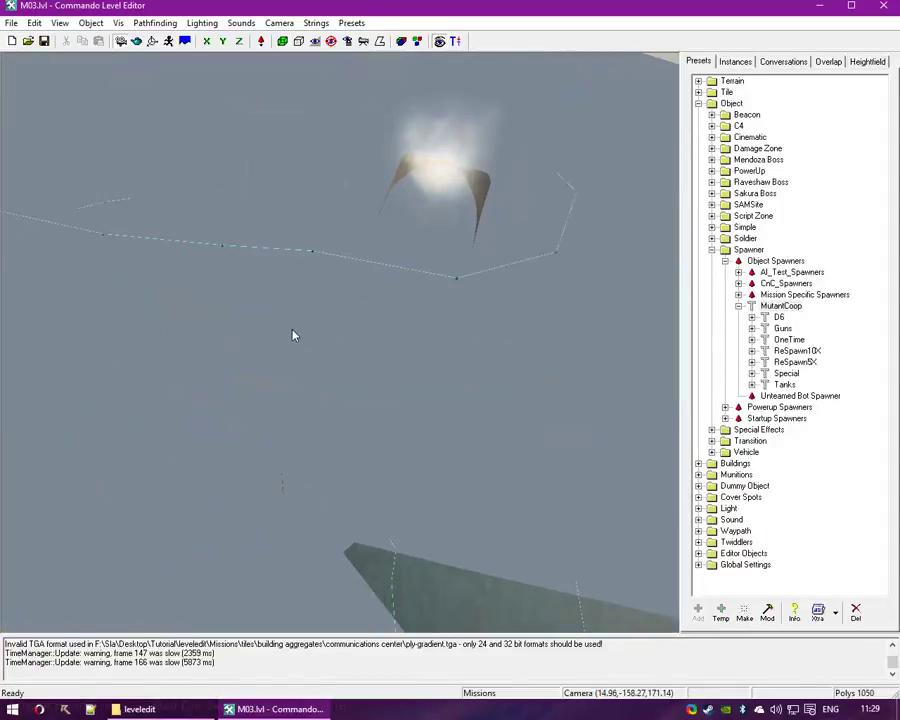
{"action": "mouse_move", "coordinate": [352, 184]}
{"action": "right_mouse_down"}
{"action": "mouse_move", "coordinate": [237, 223]}
{"action": "mouse_move", "coordinate": [326, 414]}
{"action": "mouse_move", "coordinate": [346, 167]}
{"action": "mouse_move", "coordinate": [365, 236]}
{"action": "right_mouse_up"}
{"action": "mouse_move", "coordinate": [118, 346]}
{"action": "right_mouse_down"}
{"action": "mouse_move", "coordinate": [328, 328]}
{"action": "mouse_move", "coordinate": [474, 153]}
{"action": "right_mouse_up"}
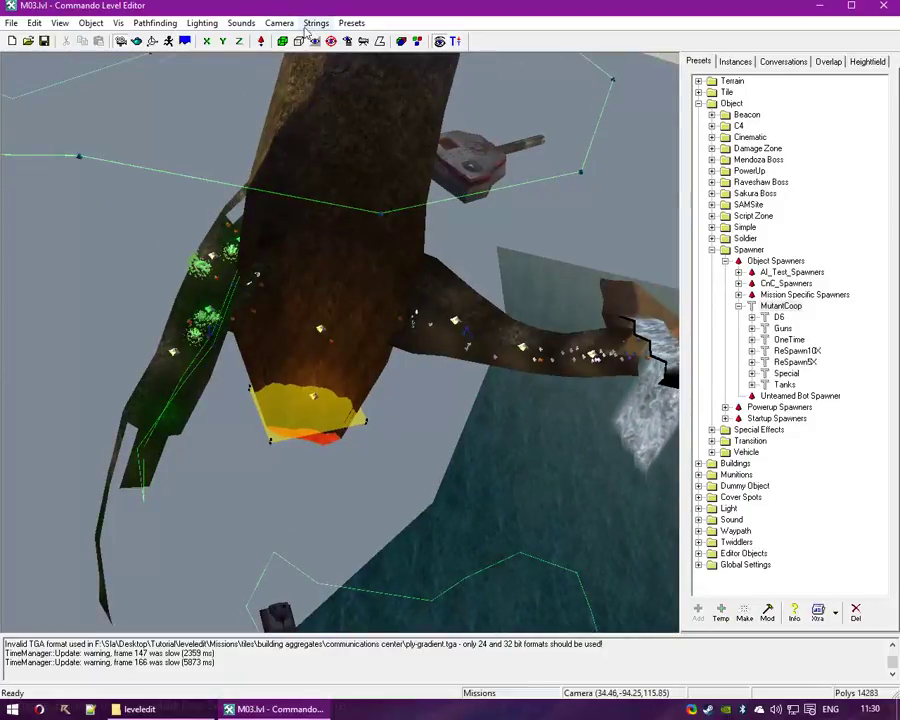
{"action": "left_click", "coordinate": [155, 22]}
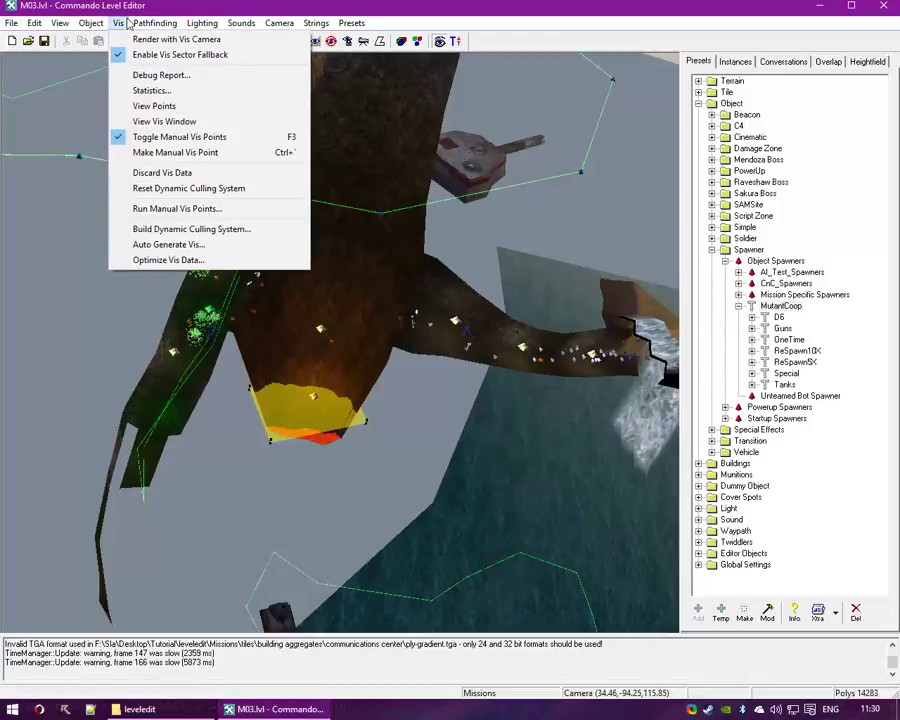
{"action": "left_click", "coordinate": [152, 56]}
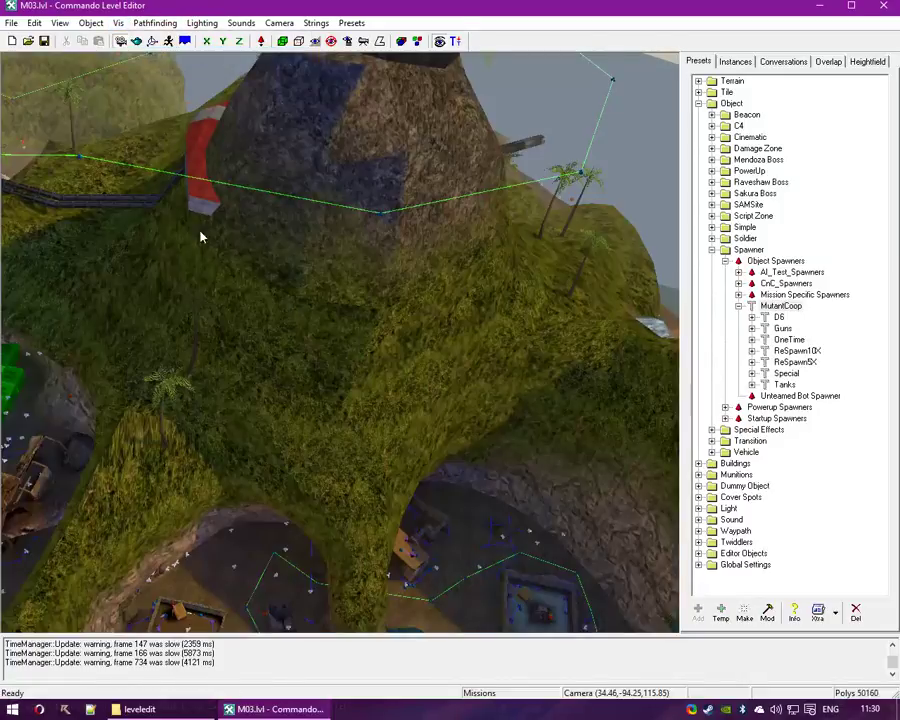
Place a Nod Spawner from the Startup Spawners inside the hangar near the Nod crates
{"action": "right_click_drag", "start_coordinate": [200, 237], "coordinate": [372, 155]}
{"action": "right_click_drag", "start_coordinate": [226, 224], "coordinate": [434, 290]}
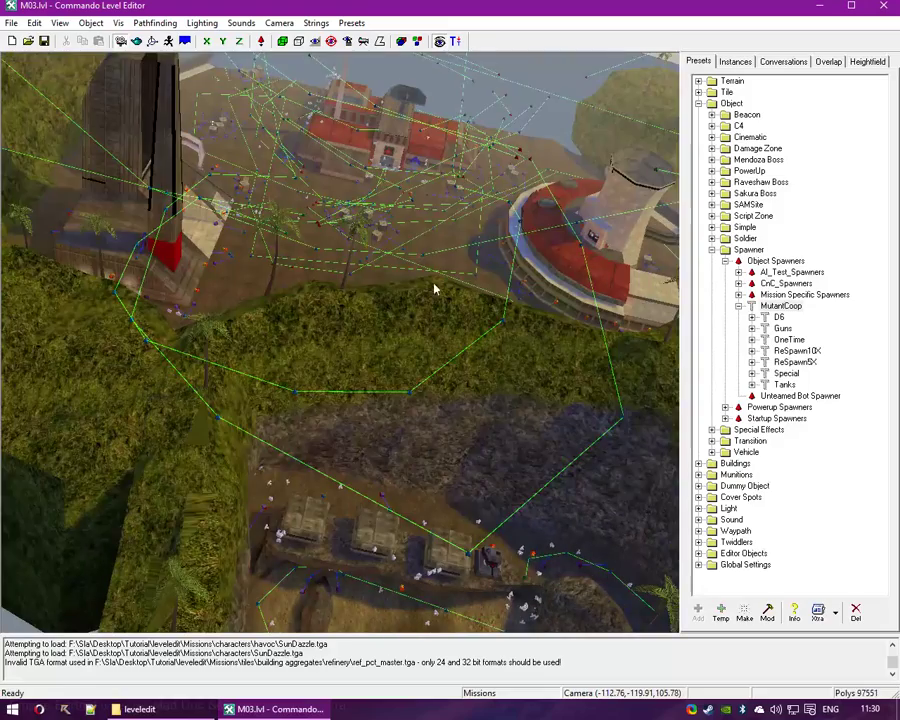
{"action": "right_click_drag", "start_coordinate": [433, 231], "coordinate": [155, 277]}
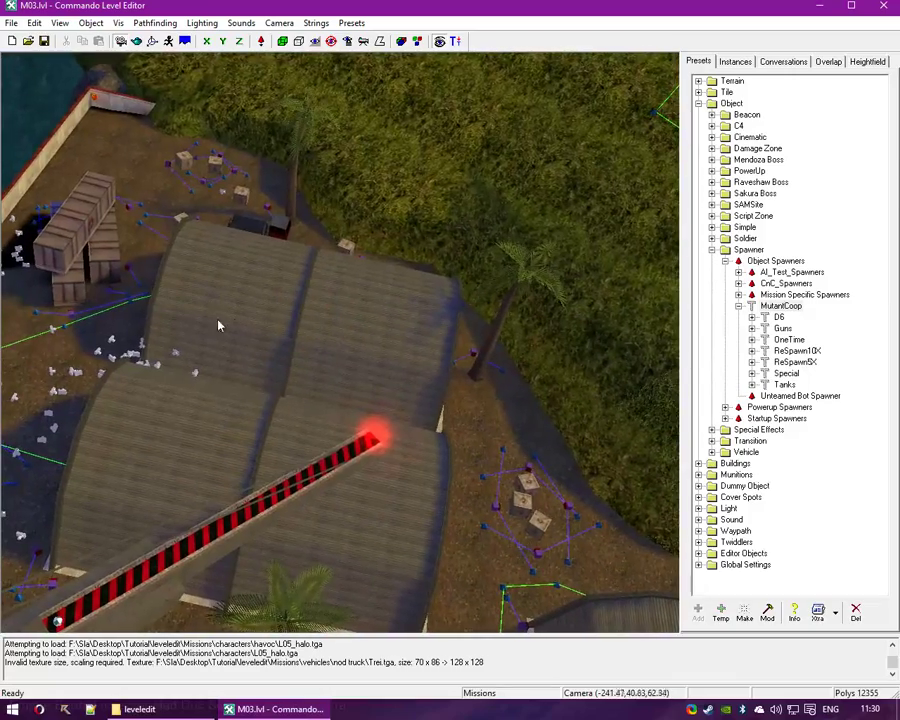
{"action": "right_click_drag", "start_coordinate": [219, 325], "coordinate": [469, 344]}
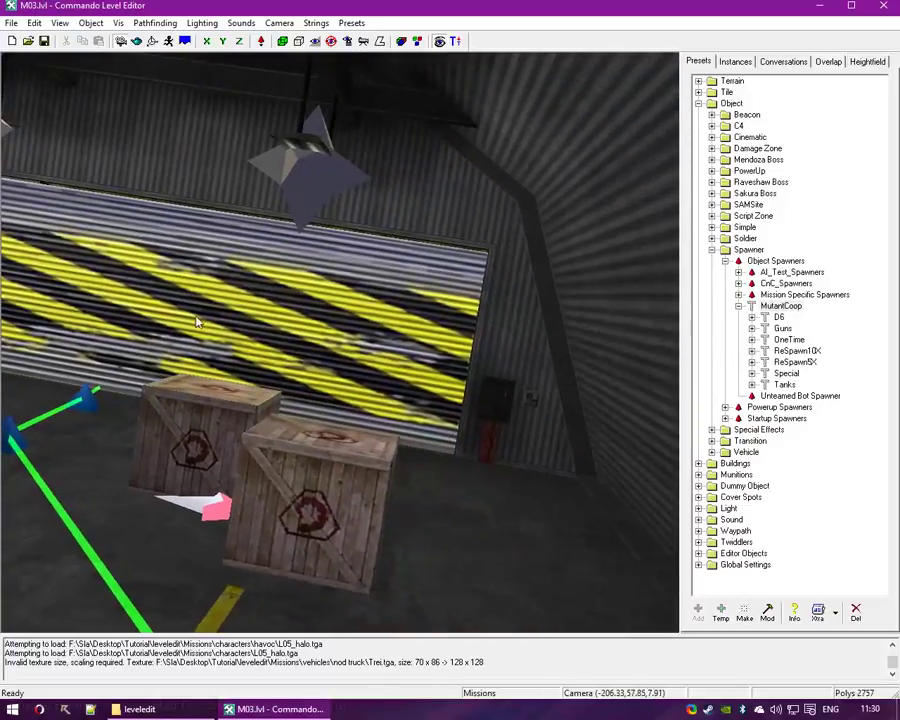
{"action": "right_click_drag", "start_coordinate": [197, 322], "coordinate": [433, 310]}
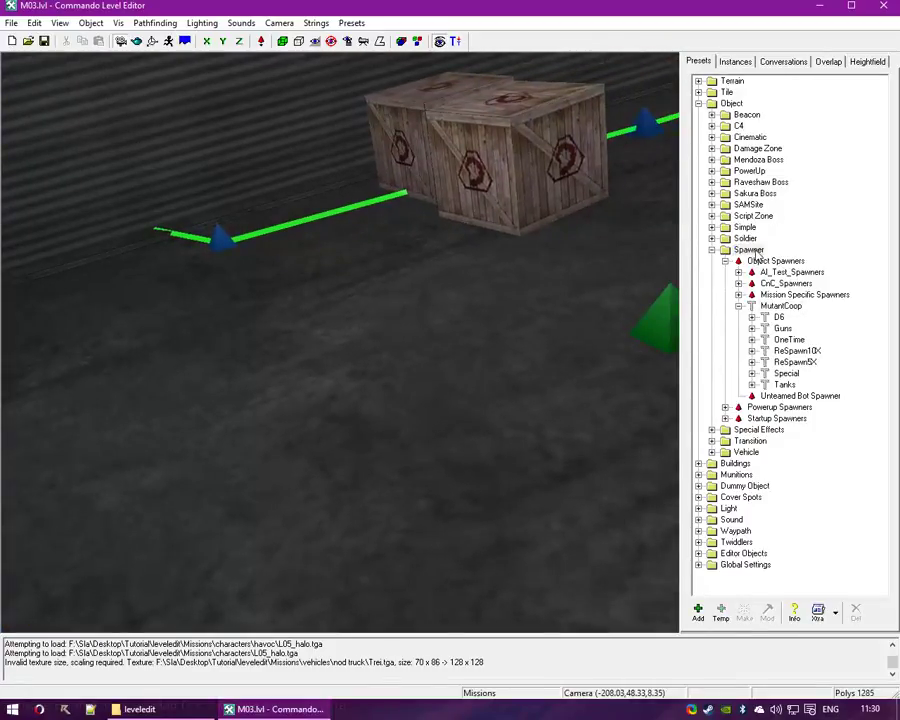
{"action": "double_click", "coordinate": [756, 419]}
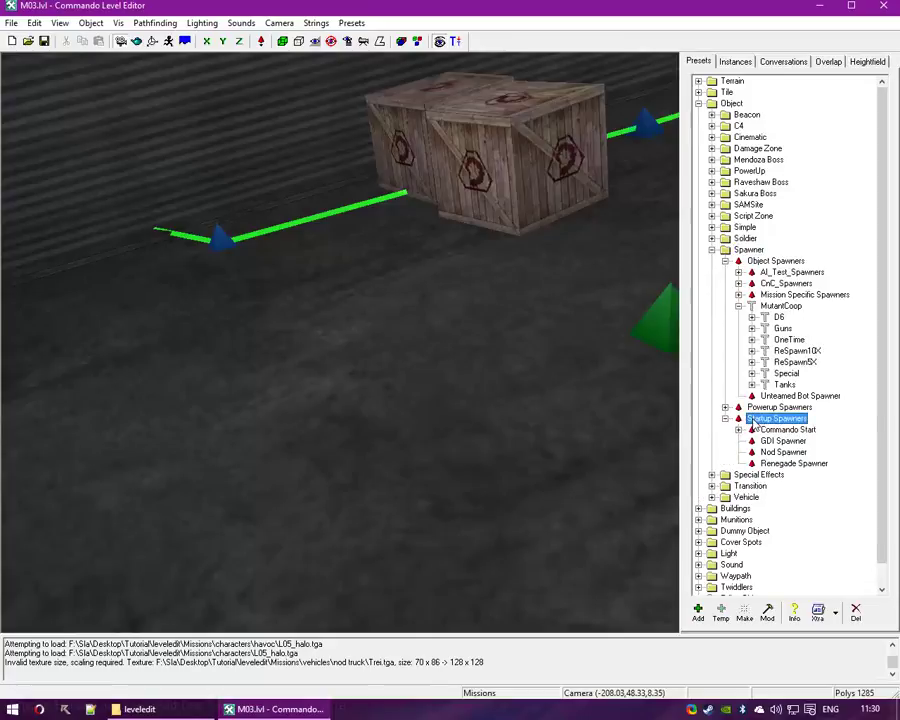
{"action": "left_click", "coordinate": [567, 125]}
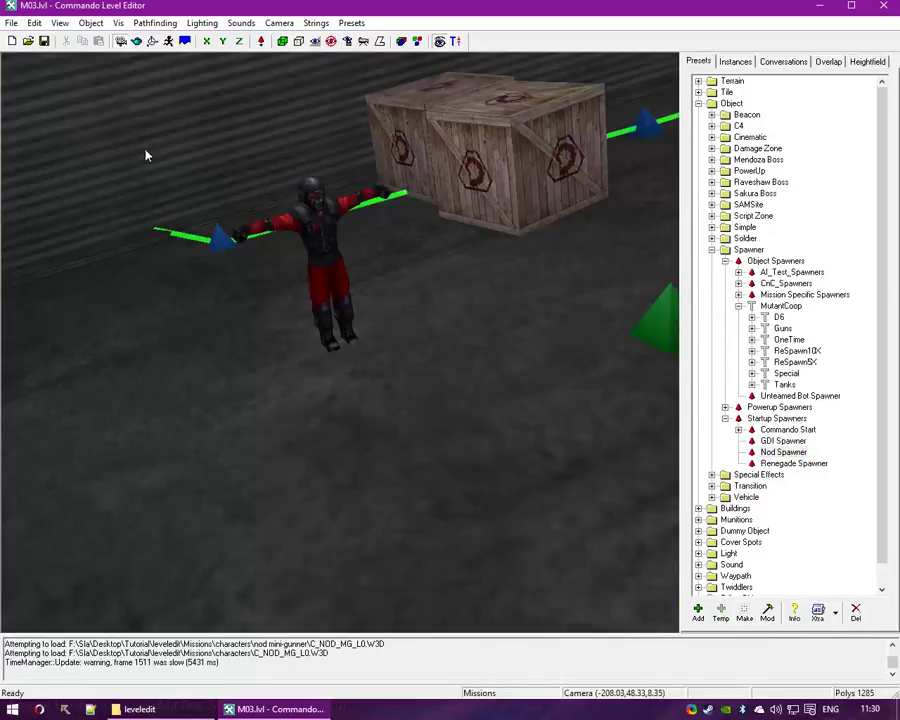
Rotate the Nod Spawner to face away from the view and move it beside the hangar crates
{"action": "left_click", "coordinate": [138, 43]}
{"action": "left_click_drag", "start_coordinate": [338, 264], "coordinate": [362, 316]}
{"action": "mouse_move", "coordinate": [362, 316]}
{"action": "right_mouse_down"}
{"action": "mouse_move", "coordinate": [381, 442]}
{"action": "mouse_move", "coordinate": [352, 325]}
{"action": "right_mouse_up"}
{"action": "left_click_drag", "start_coordinate": [352, 325], "coordinate": [379, 214]}
Paste two copies of the Nod Spawner in a row beside the first, and make another one from the preset
{"action": "key", "text": "ctrl+v"}
{"action": "left_click_drag", "start_coordinate": [317, 273], "coordinate": [438, 252]}
{"action": "key", "text": "ctrl+v"}
{"action": "left_click_drag", "start_coordinate": [332, 285], "coordinate": [575, 322]}
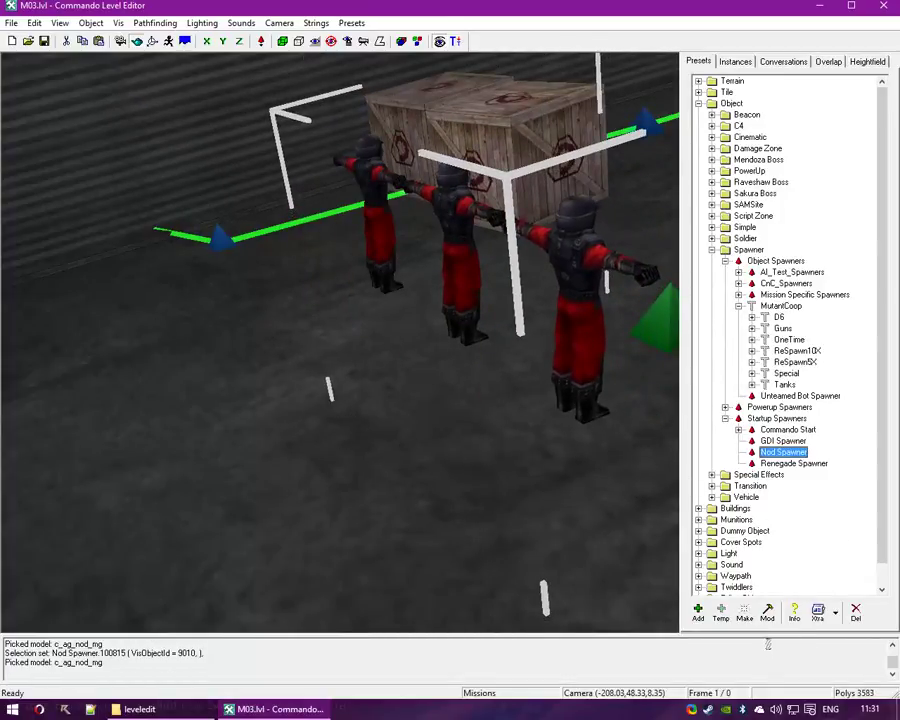
{"action": "left_click", "coordinate": [745, 617]}
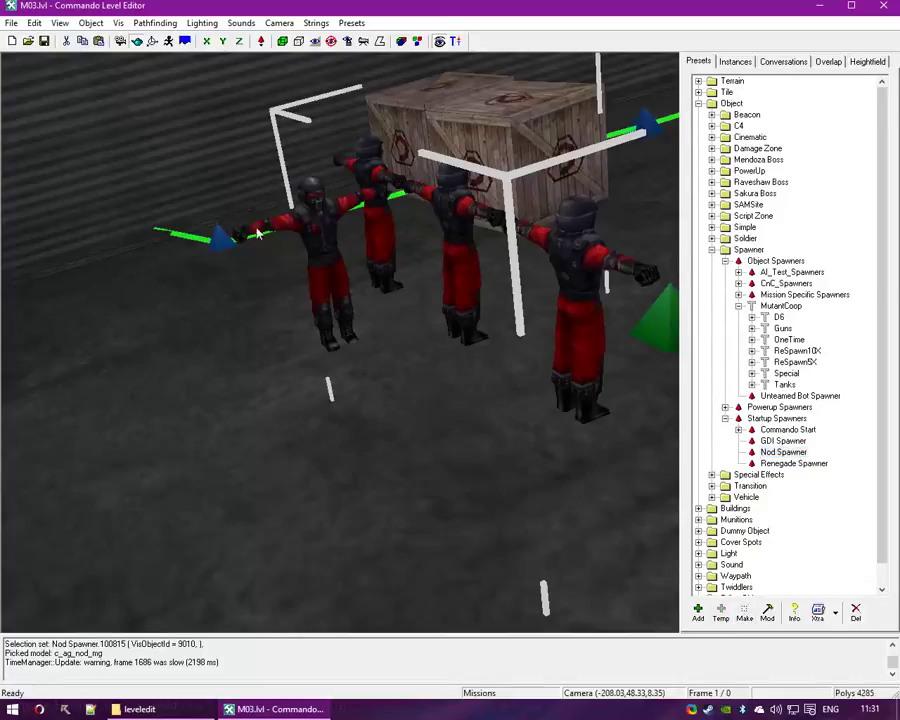
Shift the newest Nod Spawner, place another one in front of it, and turn that one to face the crates
{"action": "left_click_drag", "start_coordinate": [305, 265], "coordinate": [290, 300]}
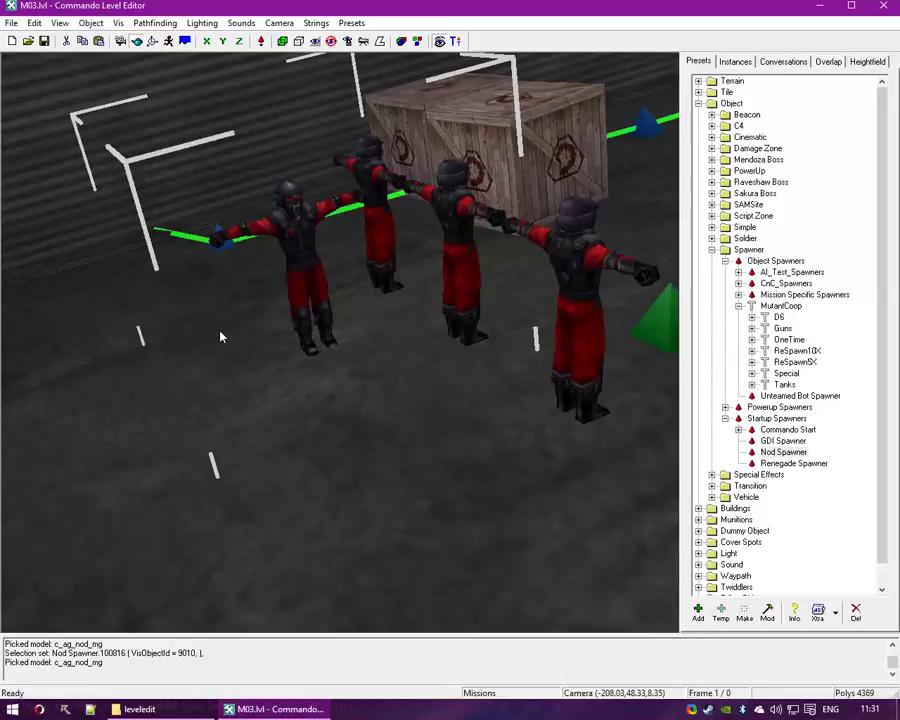
{"action": "left_click_drag", "start_coordinate": [368, 442], "coordinate": [371, 361]}
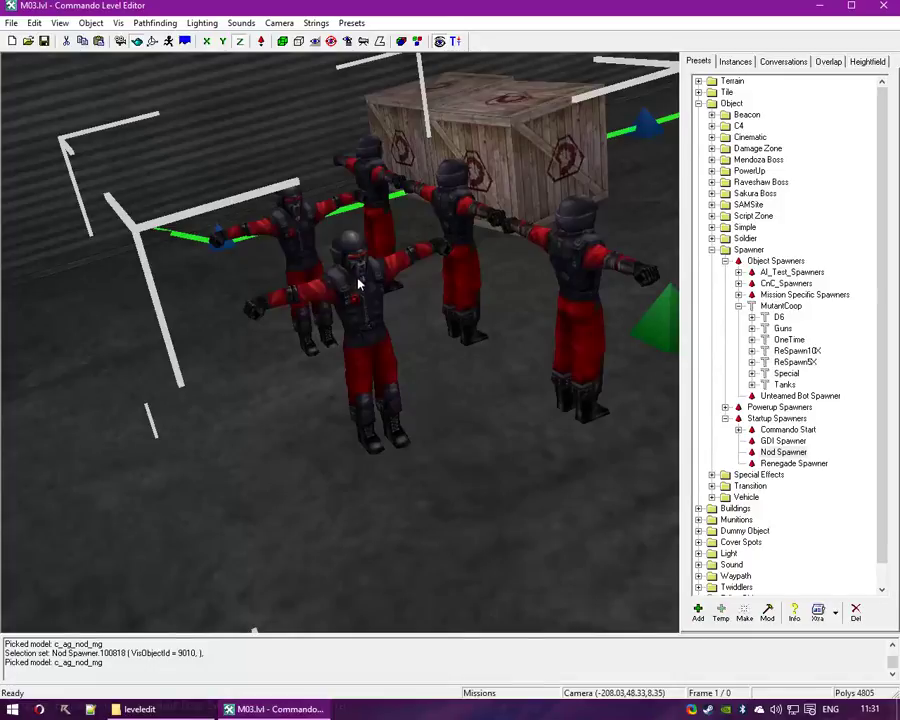
{"action": "left_click_drag", "start_coordinate": [358, 285], "coordinate": [262, 151]}
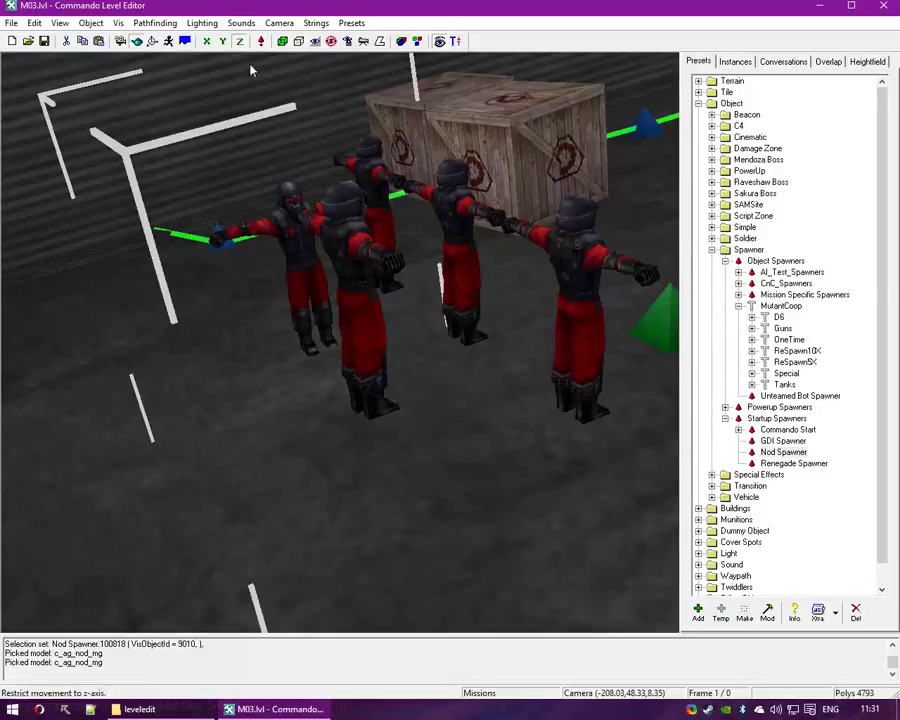
{"action": "right_click_drag", "start_coordinate": [277, 111], "coordinate": [337, 176]}
{"action": "left_click_drag", "start_coordinate": [337, 177], "coordinate": [218, 229]}
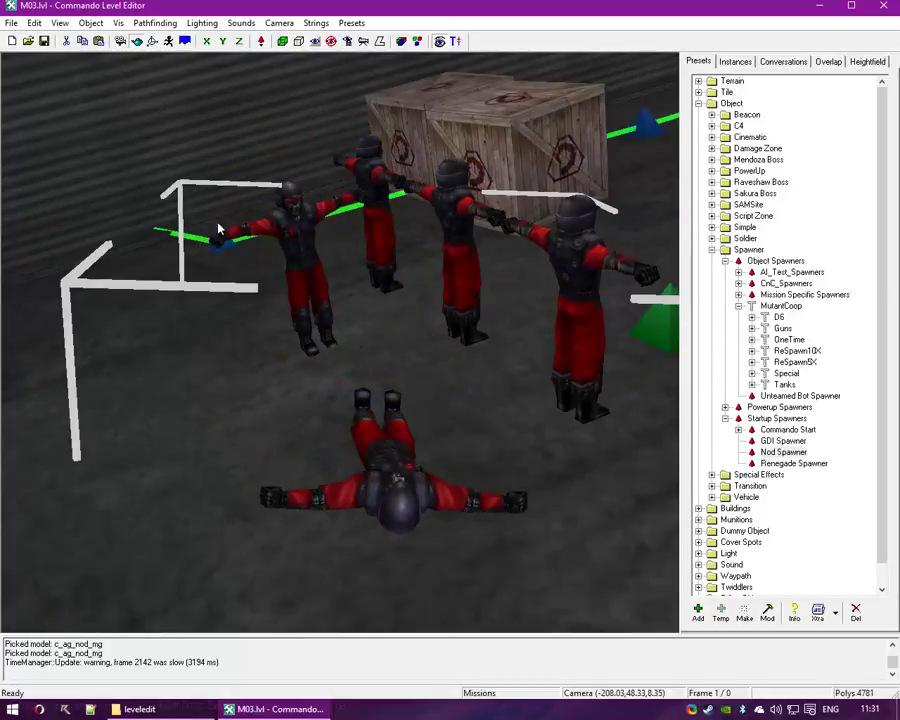
{"action": "left_click", "coordinate": [33, 22]}
{"action": "left_click", "coordinate": [44, 37]}
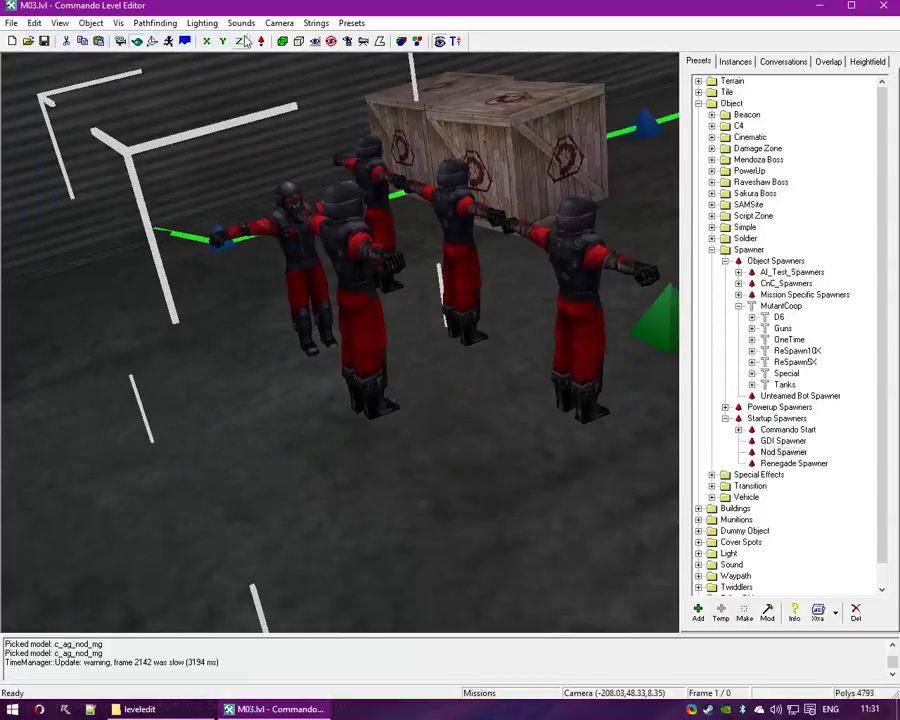
Move the turned Nod Spawner forward to begin a second row, and turn the other front-facing spawner the same way beside it
{"action": "left_click_drag", "start_coordinate": [281, 125], "coordinate": [427, 378]}
{"action": "left_click", "coordinate": [292, 270]}
{"action": "left_click_drag", "start_coordinate": [292, 270], "coordinate": [330, 323]}
Duplicate four of the Nod Spawners together and place the copies on the hangar floor beside the originals
{"action": "left_click", "coordinate": [457, 237], "text": "ctrl"}
{"action": "left_click", "coordinate": [562, 278], "text": "ctrl"}
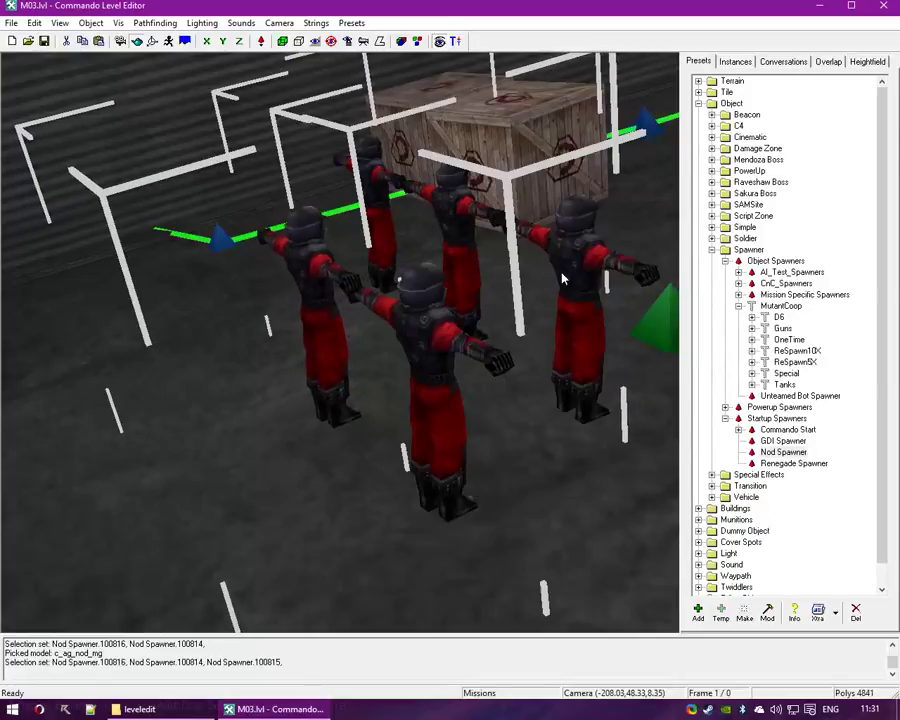
{"action": "left_click", "coordinate": [370, 182], "text": "ctrl"}
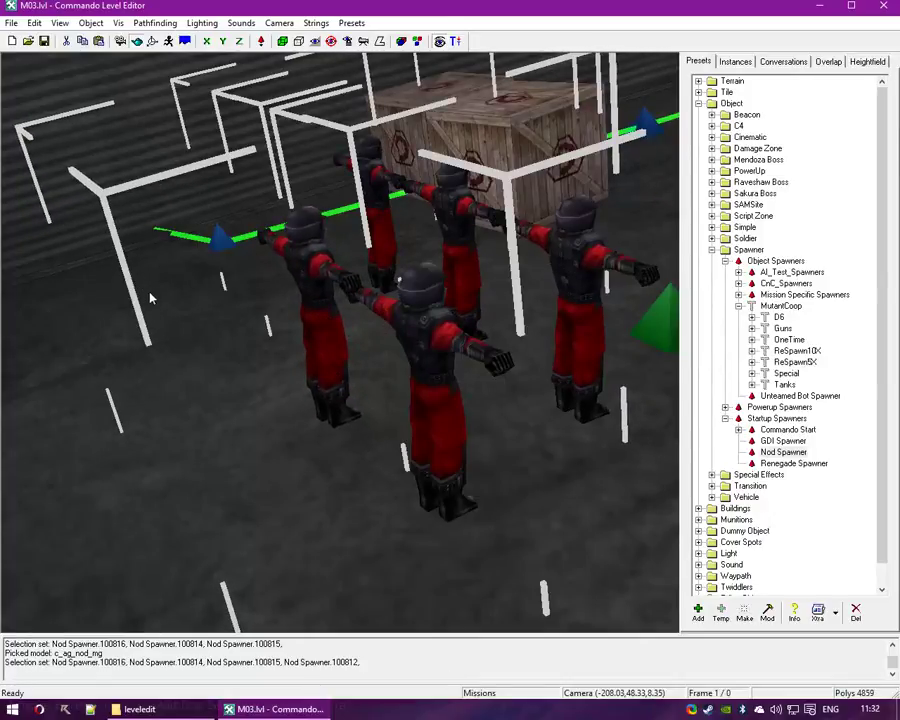
{"action": "key", "text": "ctrl+v"}
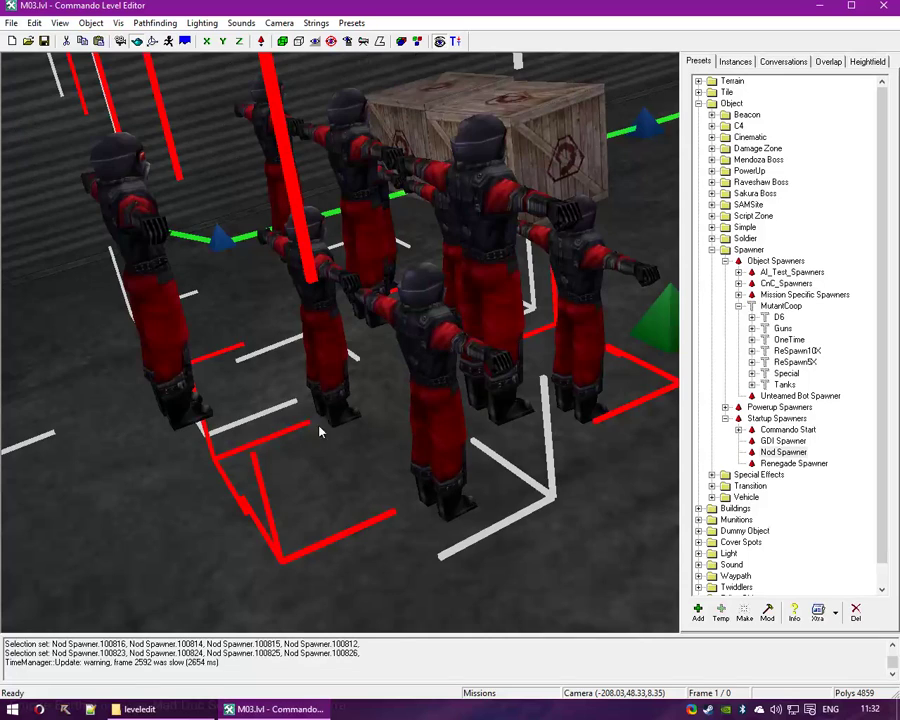
{"action": "mouse_move", "coordinate": [490, 285]}
{"action": "left_mouse_down"}
{"action": "mouse_move", "coordinate": [232, 245]}
{"action": "mouse_move", "coordinate": [243, 410]}
{"action": "mouse_move", "coordinate": [227, 323]}
{"action": "mouse_move", "coordinate": [197, 450]}
{"action": "mouse_move", "coordinate": [233, 445]}
{"action": "left_mouse_up"}
Select the whole group of Nod Spawners and reposition it as one block on the hangar floor
{"action": "left_click", "coordinate": [123, 43]}
{"action": "left_click_drag", "start_coordinate": [195, 222], "coordinate": [269, 260]}
{"action": "right_click_drag", "start_coordinate": [269, 260], "coordinate": [505, 175]}
{"action": "left_click_drag", "start_coordinate": [382, 109], "coordinate": [307, 161]}
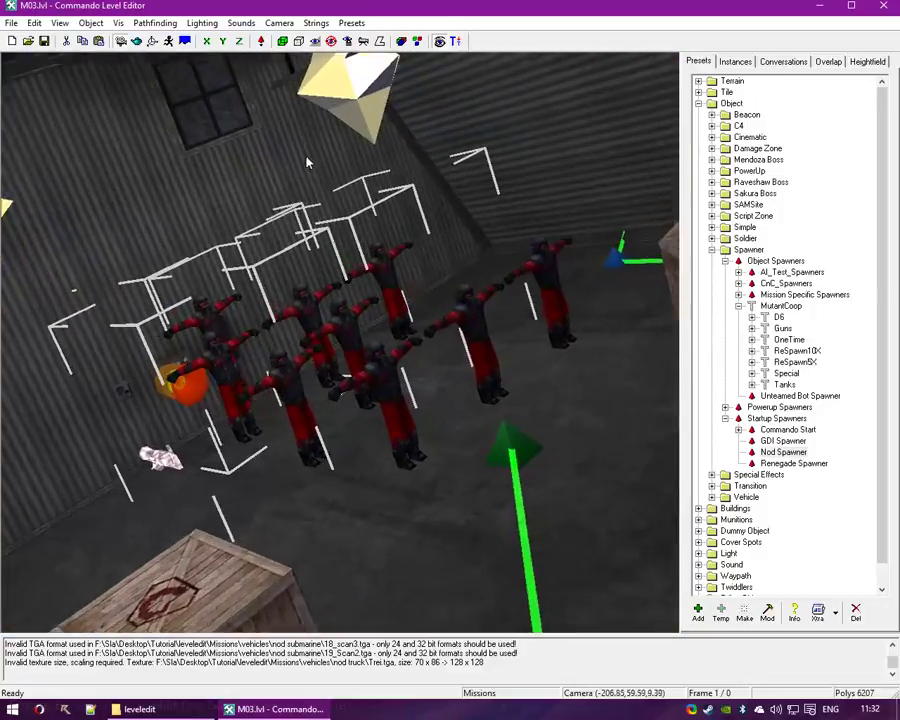
{"action": "left_click", "coordinate": [380, 378]}
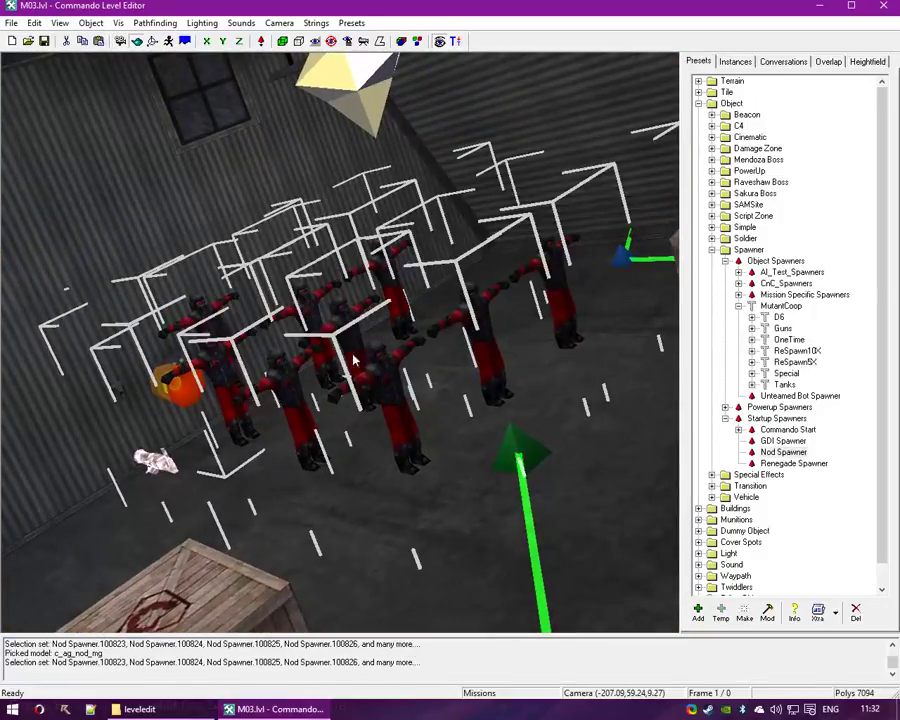
{"action": "left_click_drag", "start_coordinate": [320, 350], "coordinate": [378, 476]}
{"action": "key", "text": "z"}
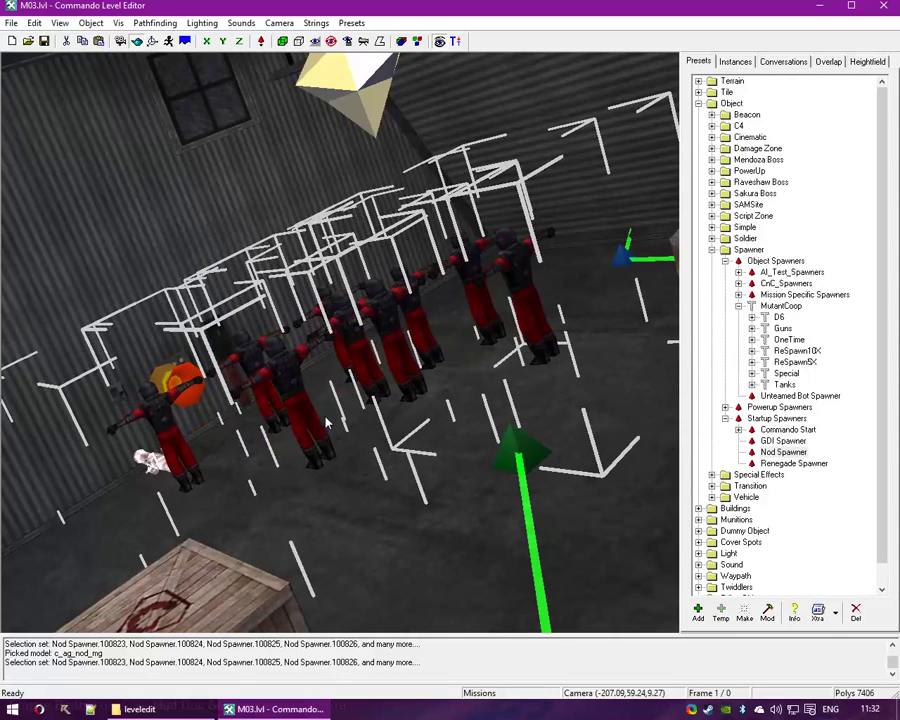
{"action": "left_click_drag", "start_coordinate": [304, 398], "coordinate": [281, 354]}
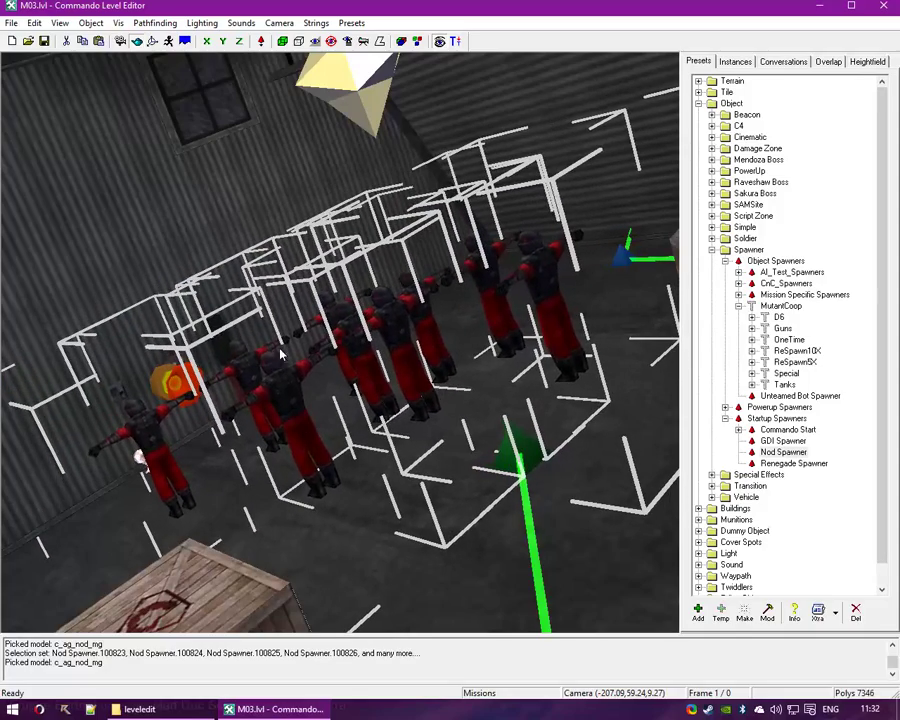
Place a pct_zone_nod from the Simple CnC Objects at the hangar wall behind the spawners and align it with the wall console
{"action": "left_click", "coordinate": [120, 44]}
{"action": "left_click_drag", "start_coordinate": [198, 154], "coordinate": [354, 159]}
{"action": "right_click_drag", "start_coordinate": [354, 159], "coordinate": [402, 196]}
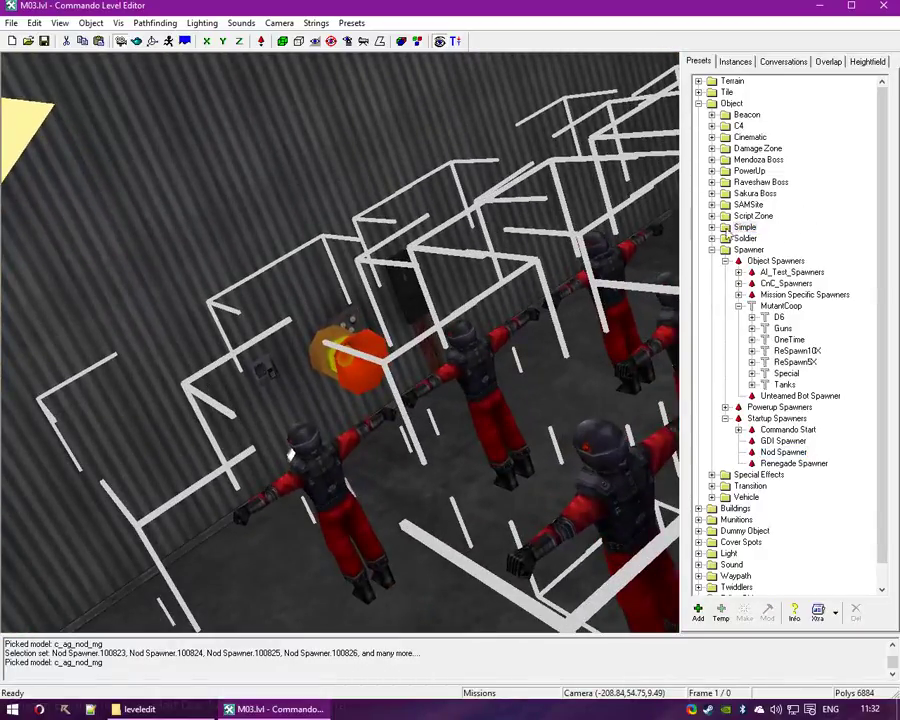
{"action": "double_click", "coordinate": [746, 228]}
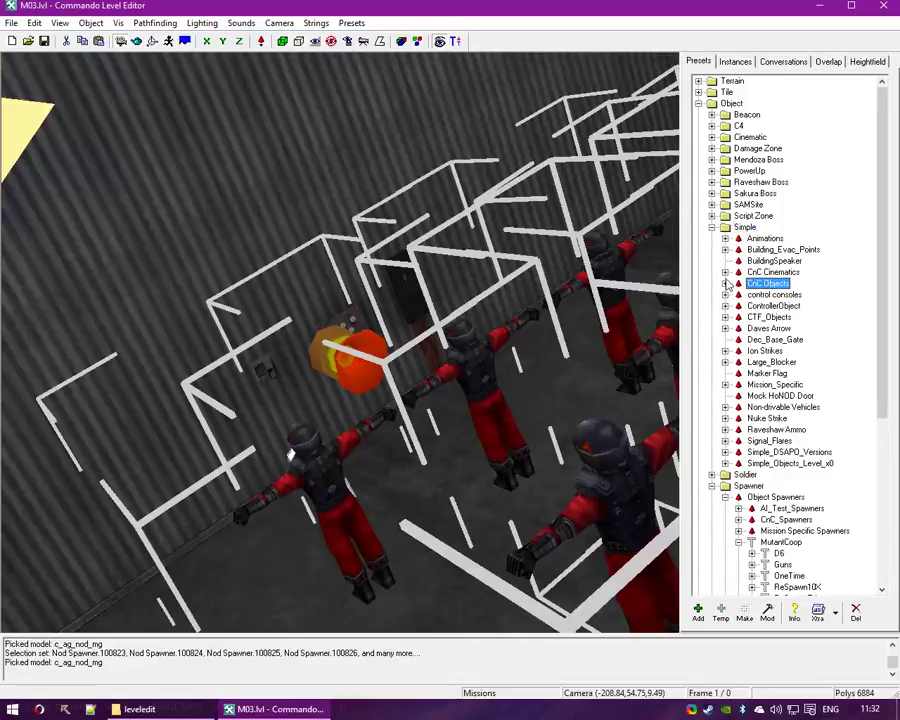
{"action": "left_click", "coordinate": [726, 283]}
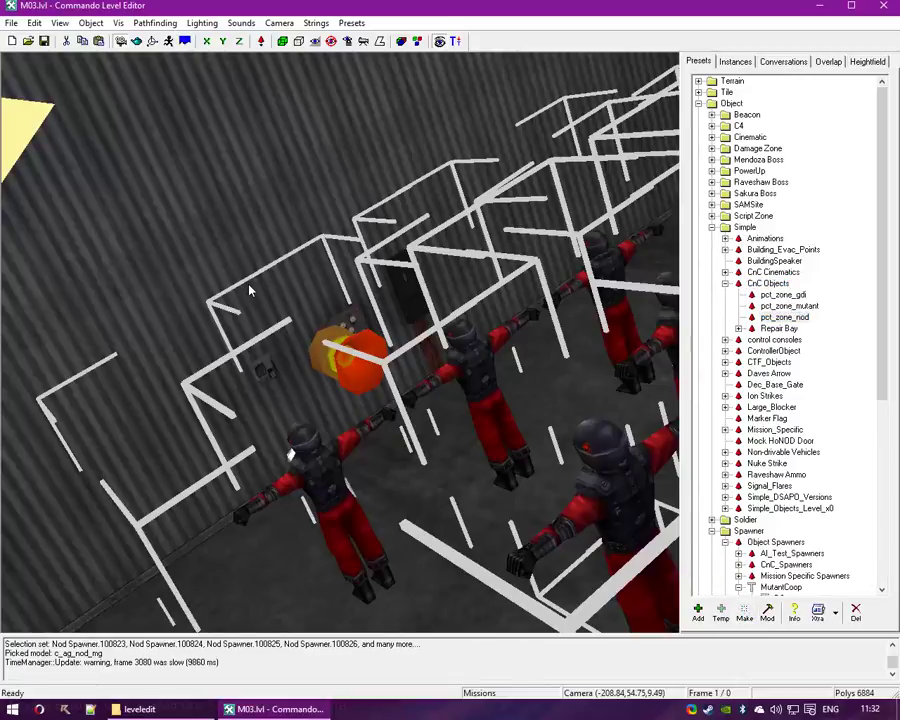
{"action": "left_click", "coordinate": [153, 289]}
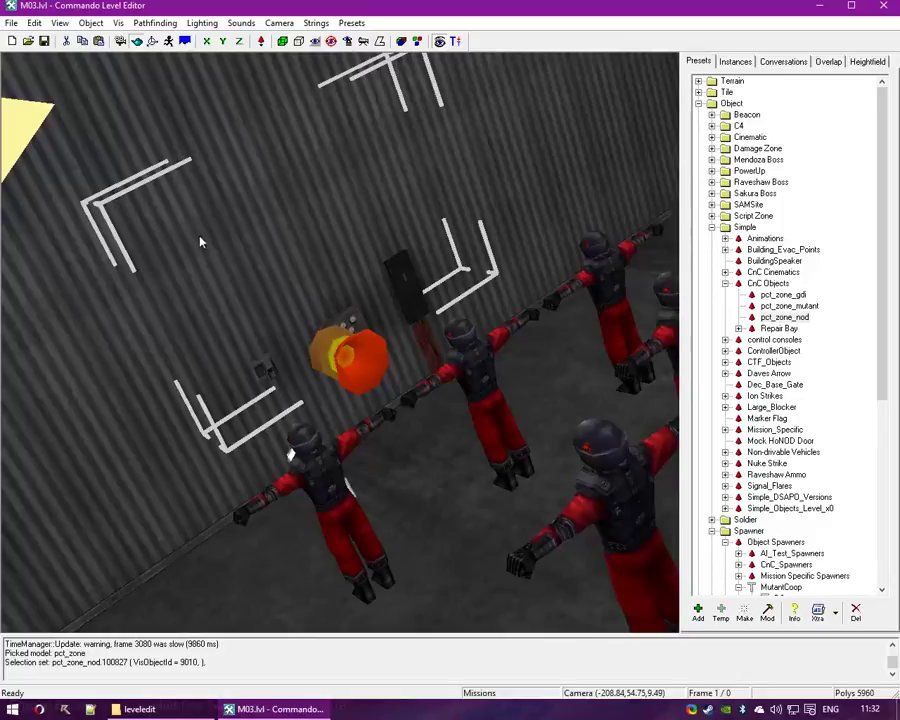
{"action": "left_click", "coordinate": [222, 262]}
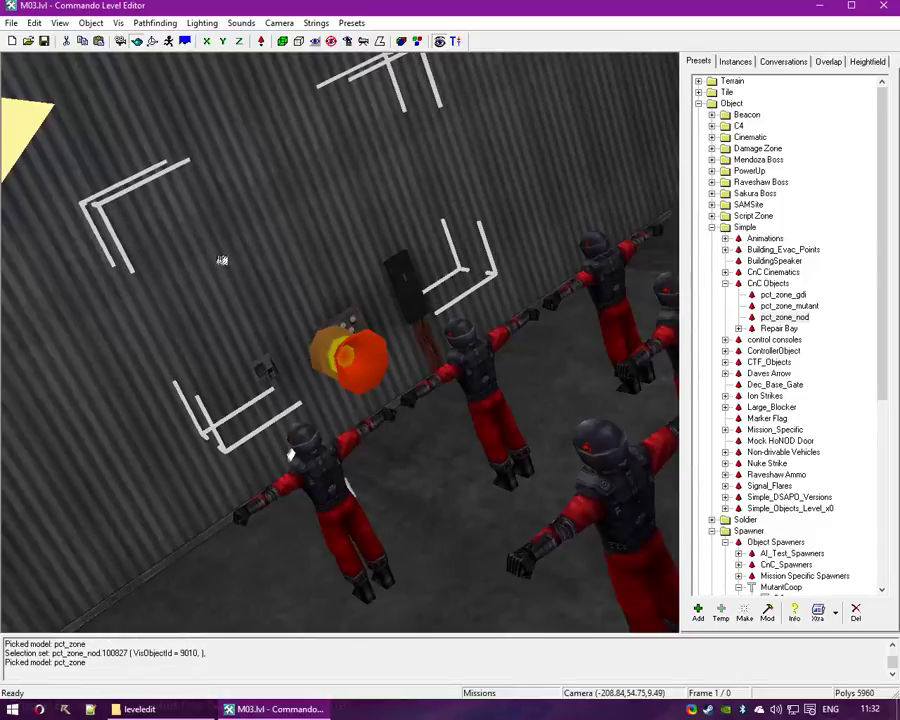
{"action": "left_click_drag", "start_coordinate": [222, 260], "coordinate": [260, 361]}
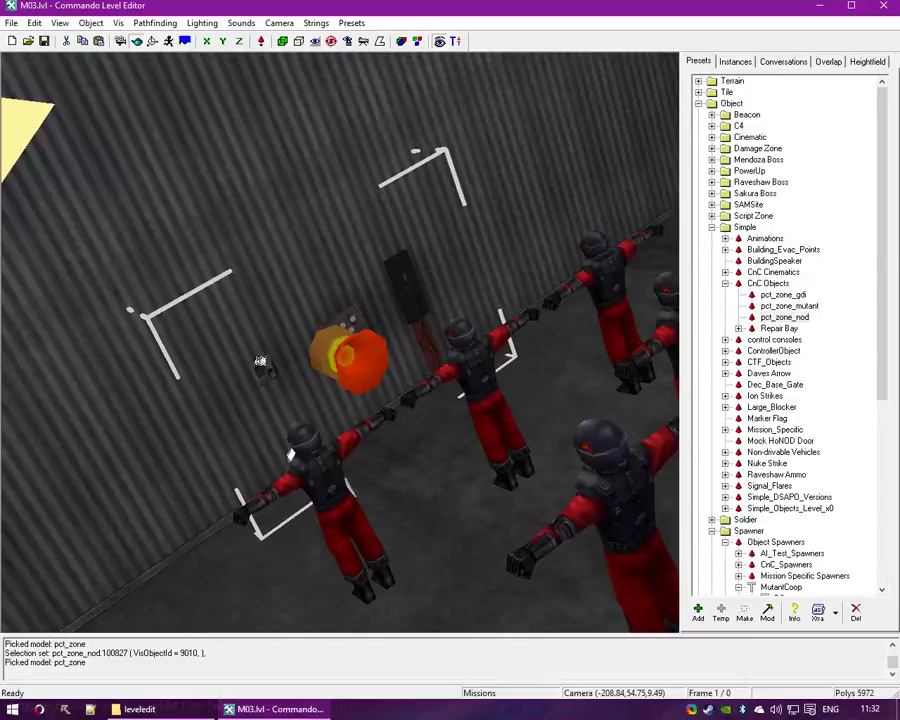
Place another pct_zone_nod at the next wall console and lower it against the corrugated wall
{"action": "left_click", "coordinate": [120, 41]}
{"action": "right_click_drag", "start_coordinate": [135, 117], "coordinate": [318, 261]}
{"action": "left_click", "coordinate": [323, 262]}
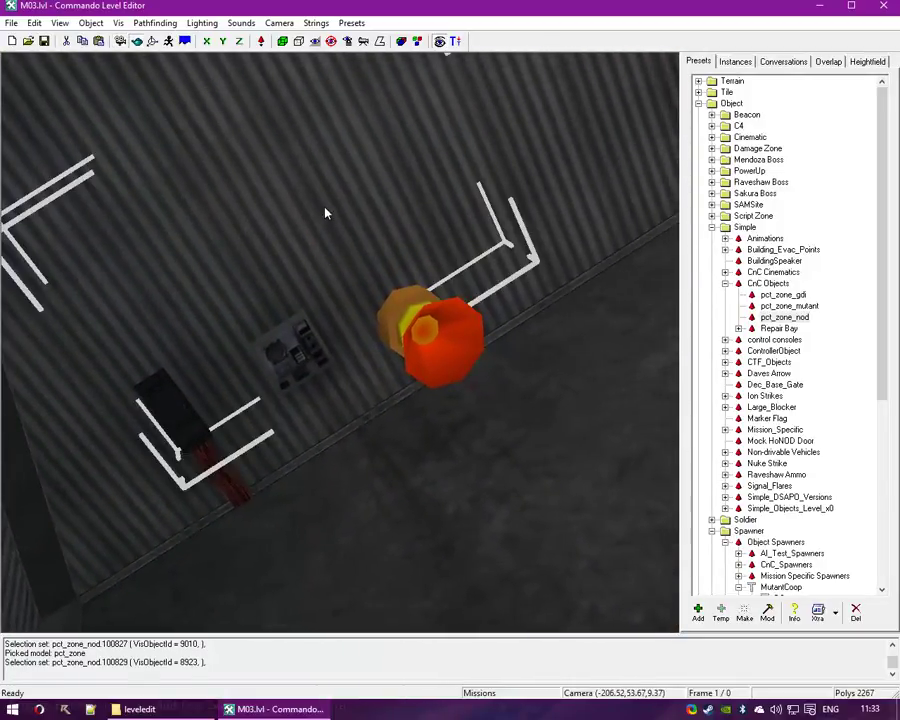
{"action": "left_click_drag", "start_coordinate": [325, 208], "coordinate": [364, 282]}
Delete the MiniGun 1 Clip power-up from the floor beside the Nod Spawners
{"action": "right_click_drag", "start_coordinate": [524, 207], "coordinate": [388, 316]}
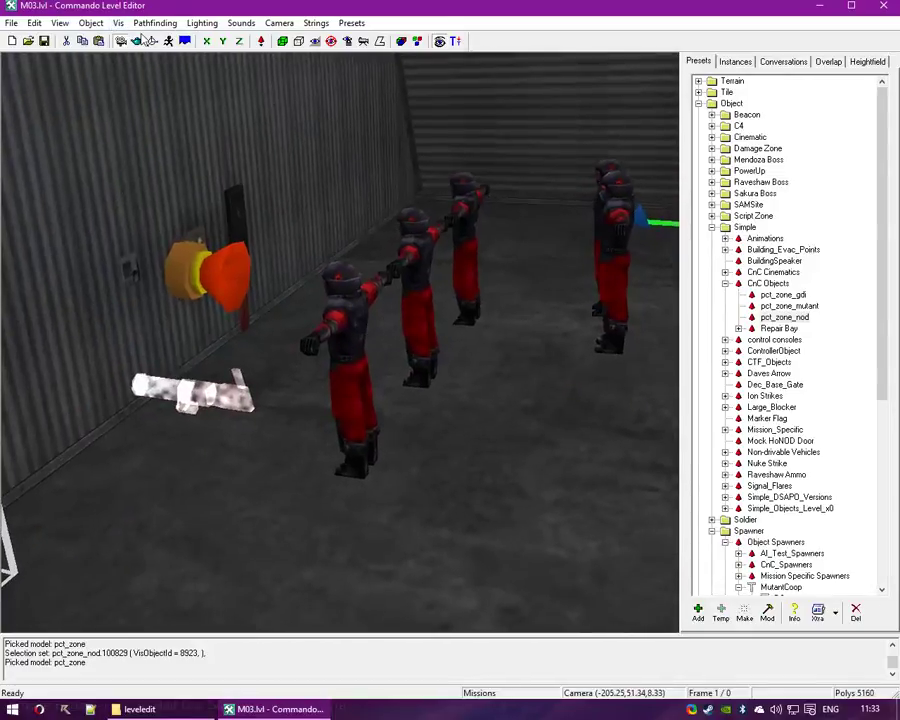
{"action": "left_click_drag", "start_coordinate": [205, 378], "coordinate": [252, 485]}
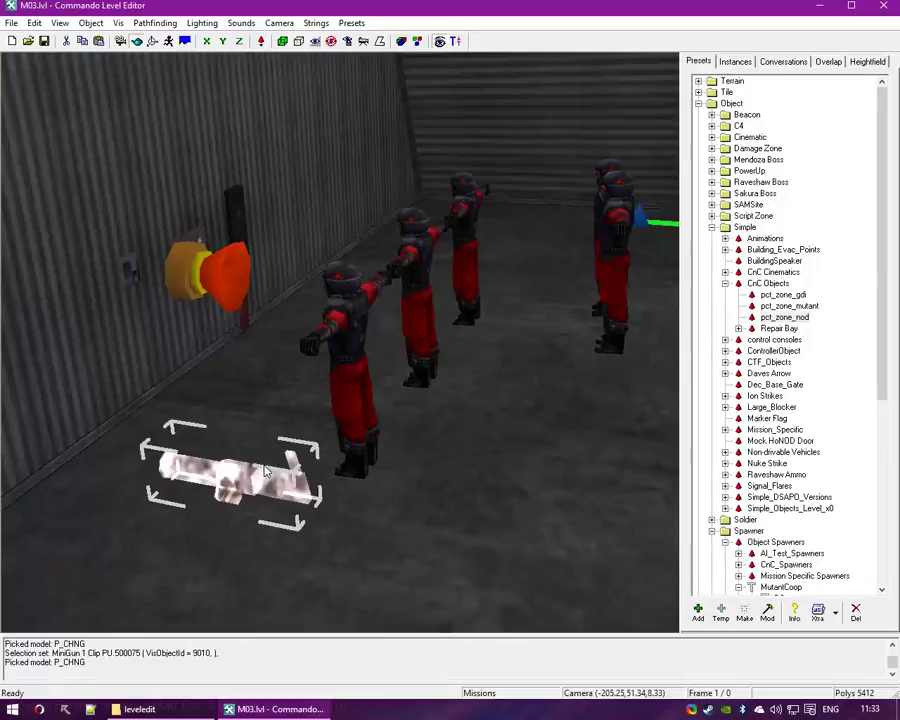
{"action": "key", "text": "Delete"}
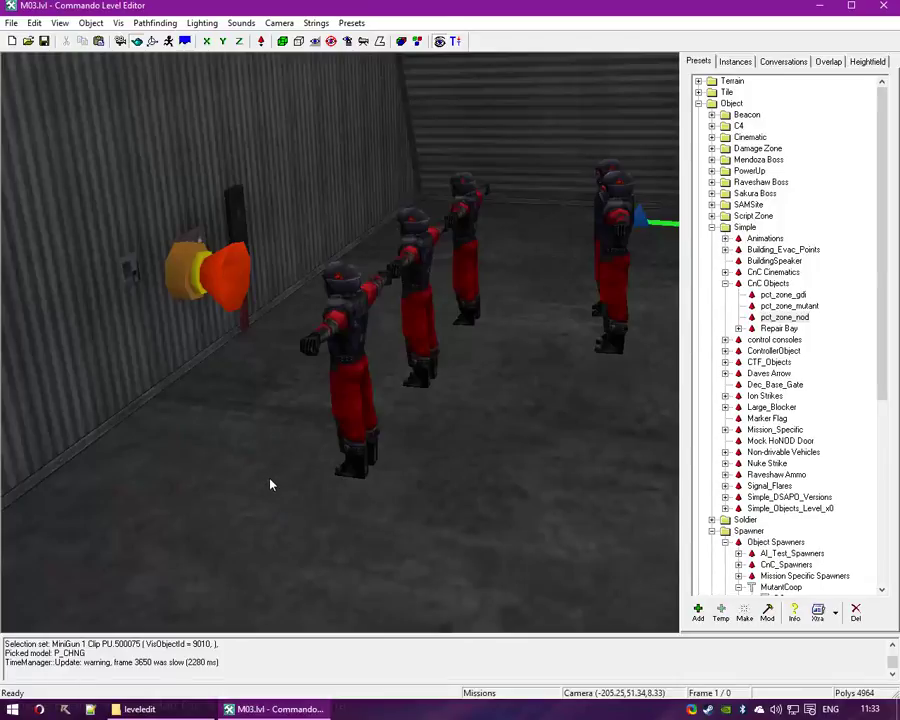
Place a GDI Spawner from the Startup Spawners on the hangar roof beside the ridge
{"action": "right_click_drag", "start_coordinate": [370, 493], "coordinate": [461, 404]}
{"action": "left_click", "coordinate": [798, 295]}
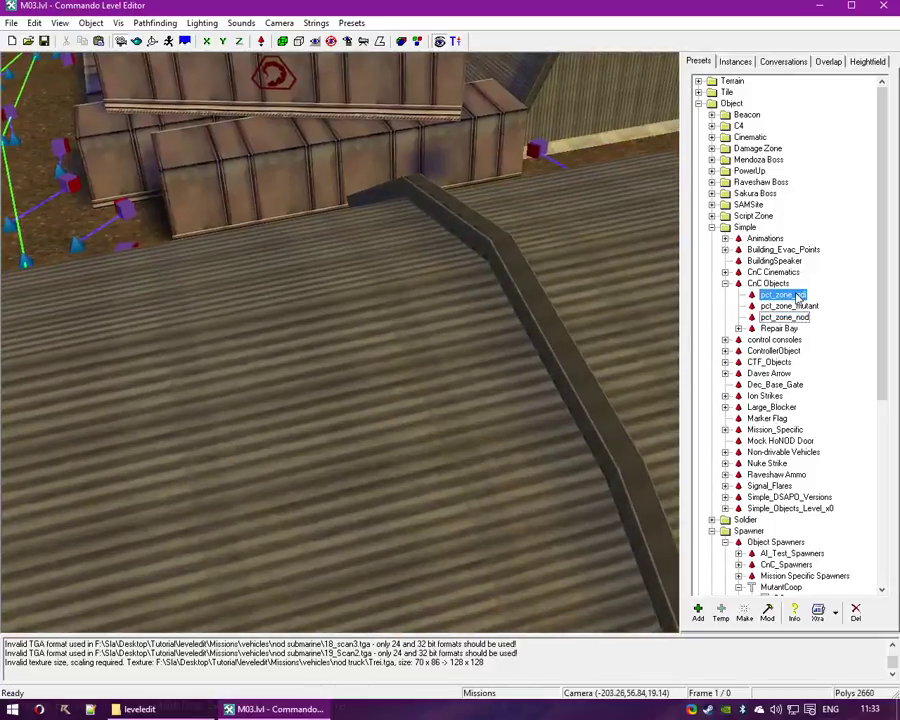
{"action": "scroll", "coordinate": [799, 313], "scroll_direction": "down", "scroll_amount": 6}
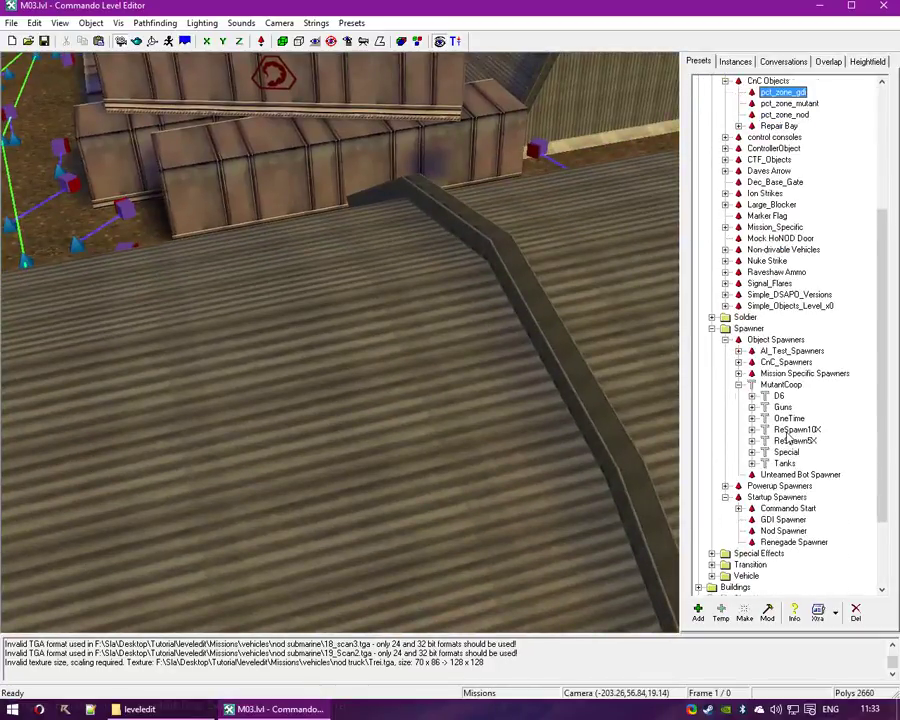
{"action": "left_click", "coordinate": [783, 520]}
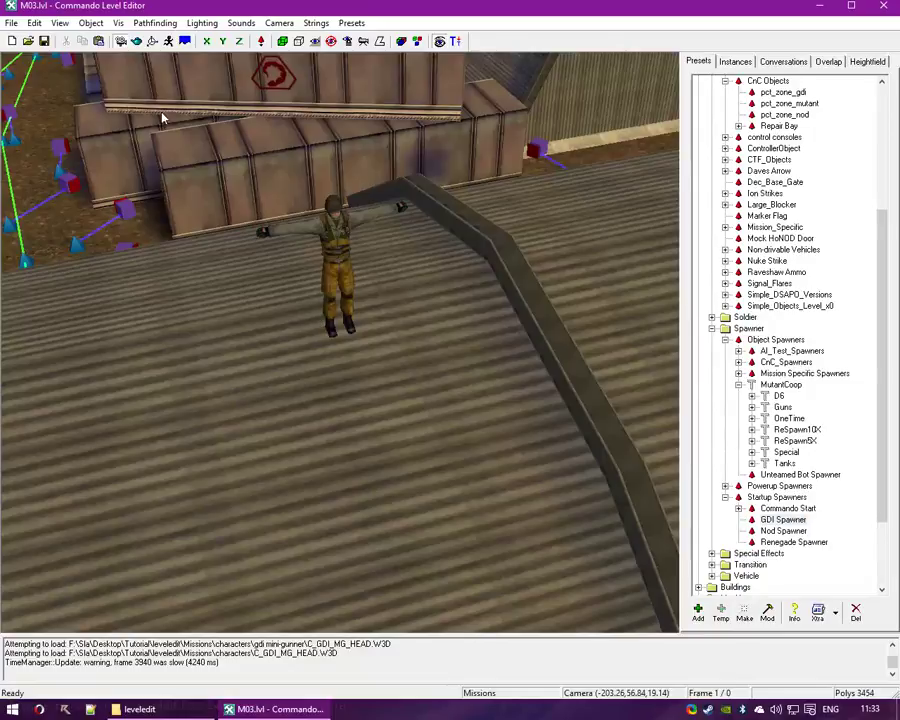
{"action": "left_click", "coordinate": [368, 276]}
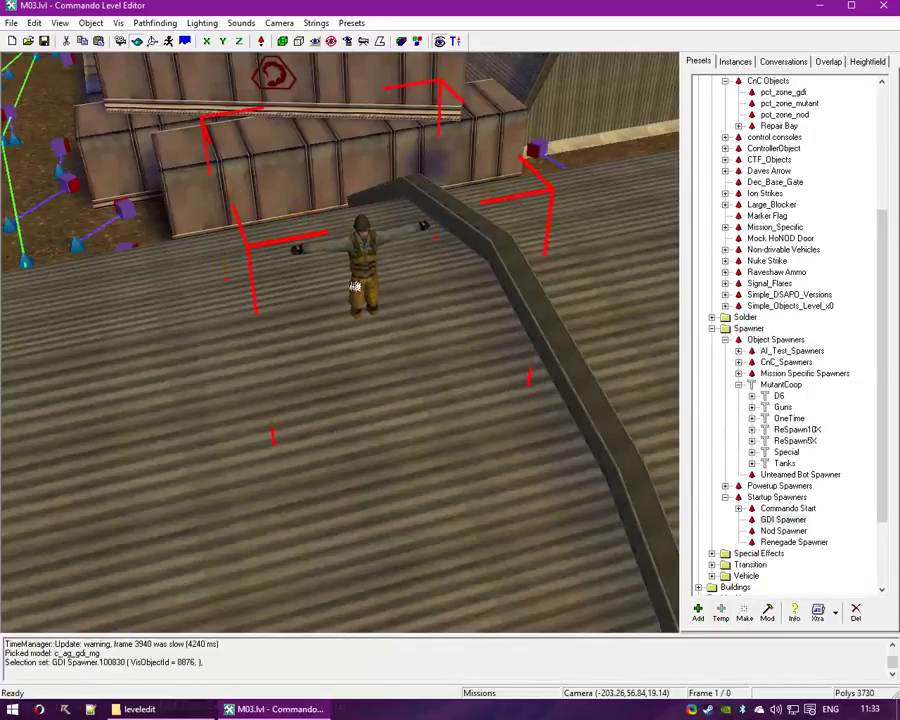
{"action": "left_click_drag", "start_coordinate": [357, 250], "coordinate": [360, 251]}
Create a Script_Zone_Star from the Script Zone presets at the GDI Spawner on the roof
{"action": "left_click", "coordinate": [120, 43]}
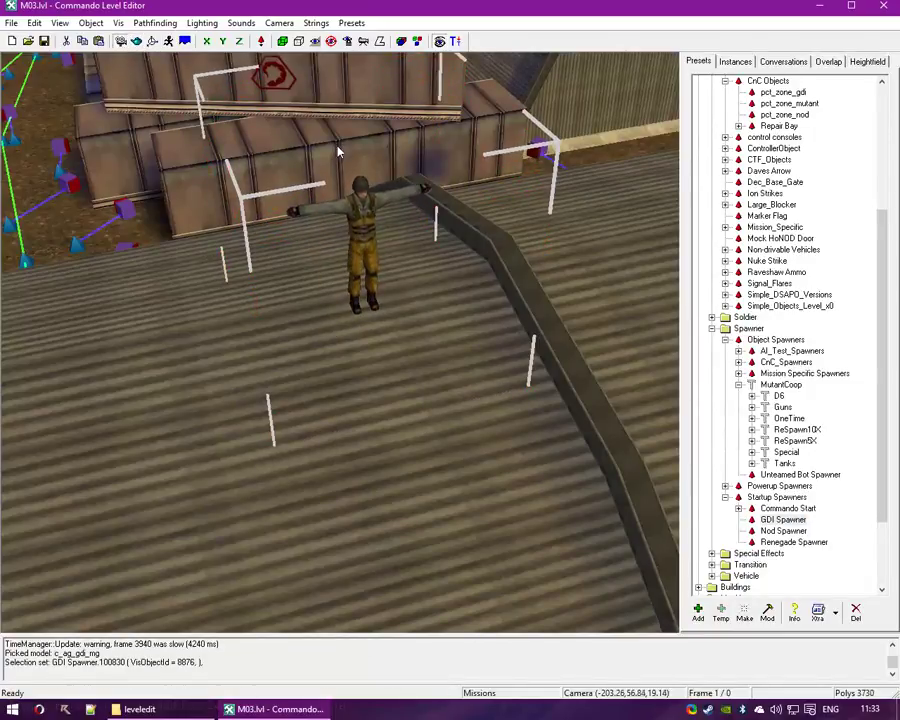
{"action": "left_click_drag", "start_coordinate": [338, 149], "coordinate": [344, 206]}
{"action": "right_click_drag", "start_coordinate": [343, 206], "coordinate": [331, 252]}
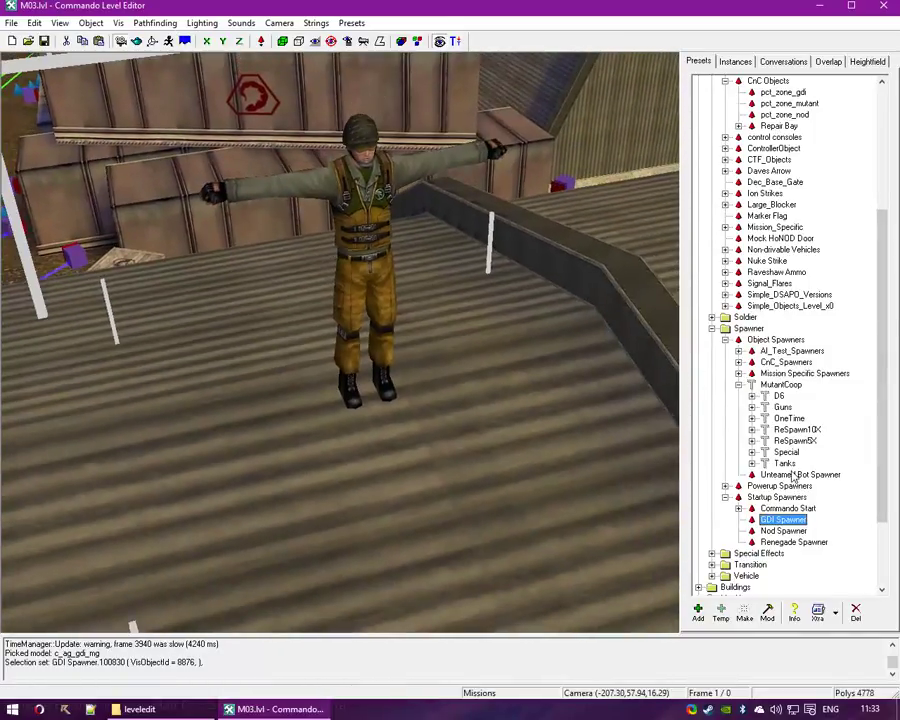
{"action": "scroll", "coordinate": [773, 503], "scroll_direction": "up", "scroll_amount": 6}
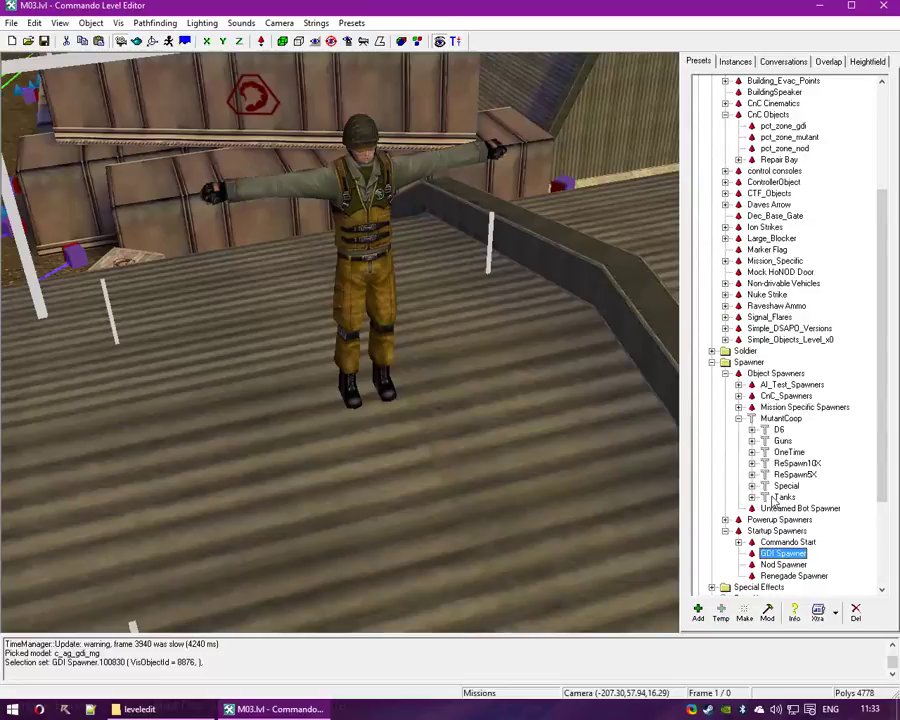
{"action": "double_click", "coordinate": [756, 217]}
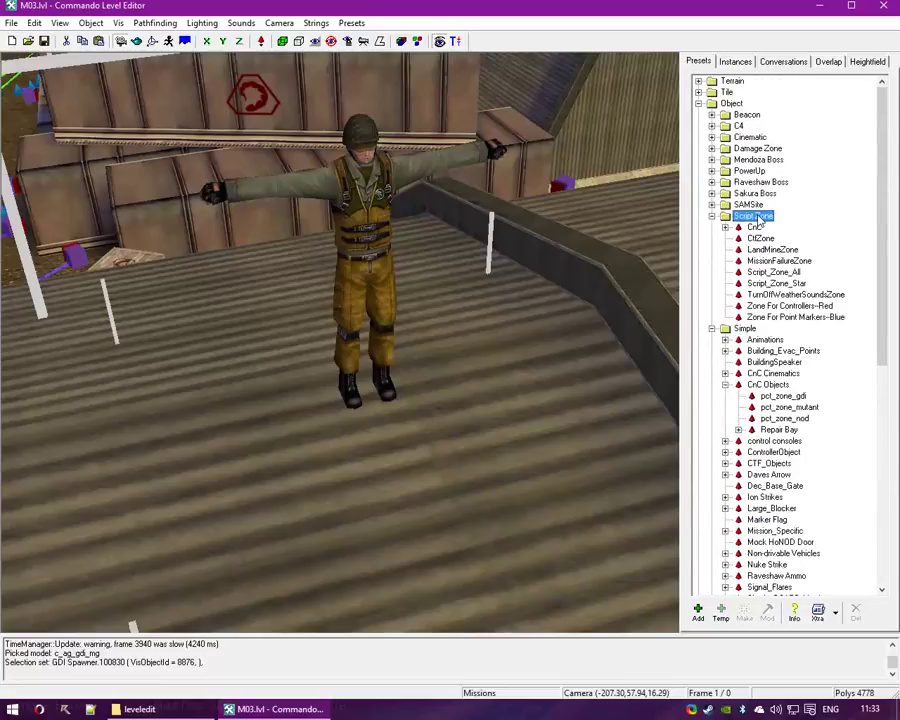
{"action": "left_click", "coordinate": [776, 284]}
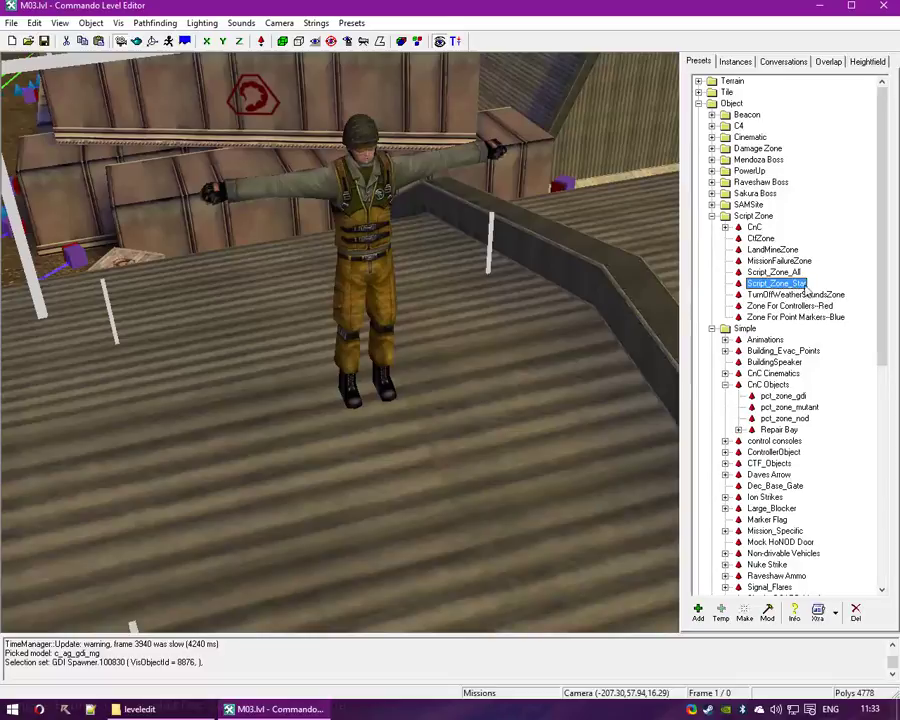
{"action": "left_click", "coordinate": [744, 613]}
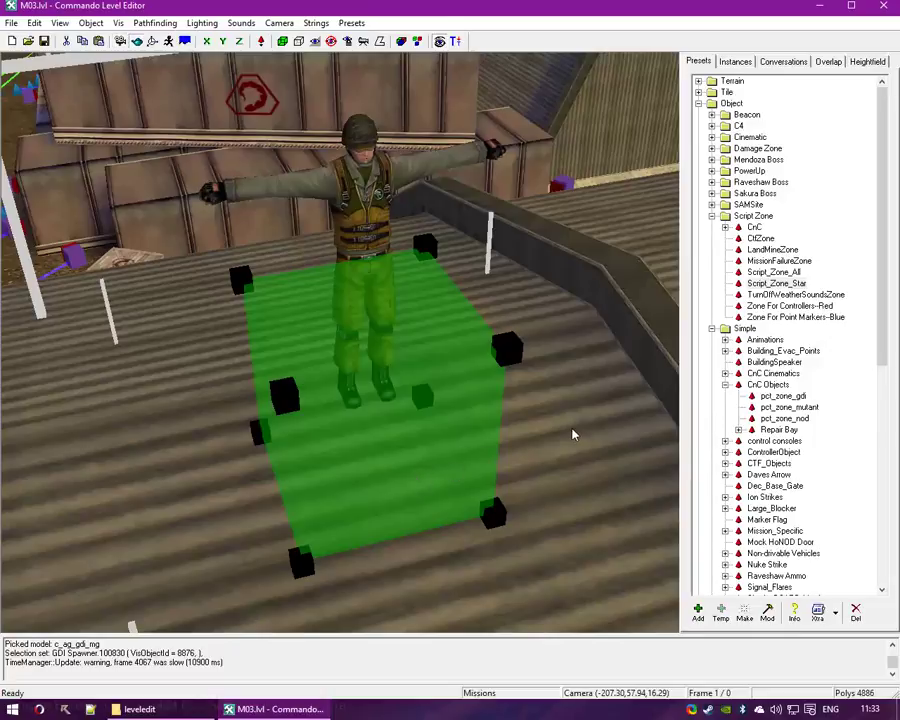
Move and enlarge the Script_Zone_Star box so that it encloses the GDI Spawner on the roof
{"action": "left_click", "coordinate": [418, 464]}
{"action": "left_click_drag", "start_coordinate": [418, 464], "coordinate": [486, 133]}
{"action": "left_click_drag", "start_coordinate": [587, 126], "coordinate": [645, 174]}
{"action": "right_click_drag", "start_coordinate": [607, 178], "coordinate": [536, 231]}
{"action": "left_click_drag", "start_coordinate": [530, 234], "coordinate": [577, 211]}
{"action": "right_click_drag", "start_coordinate": [577, 210], "coordinate": [562, 227]}
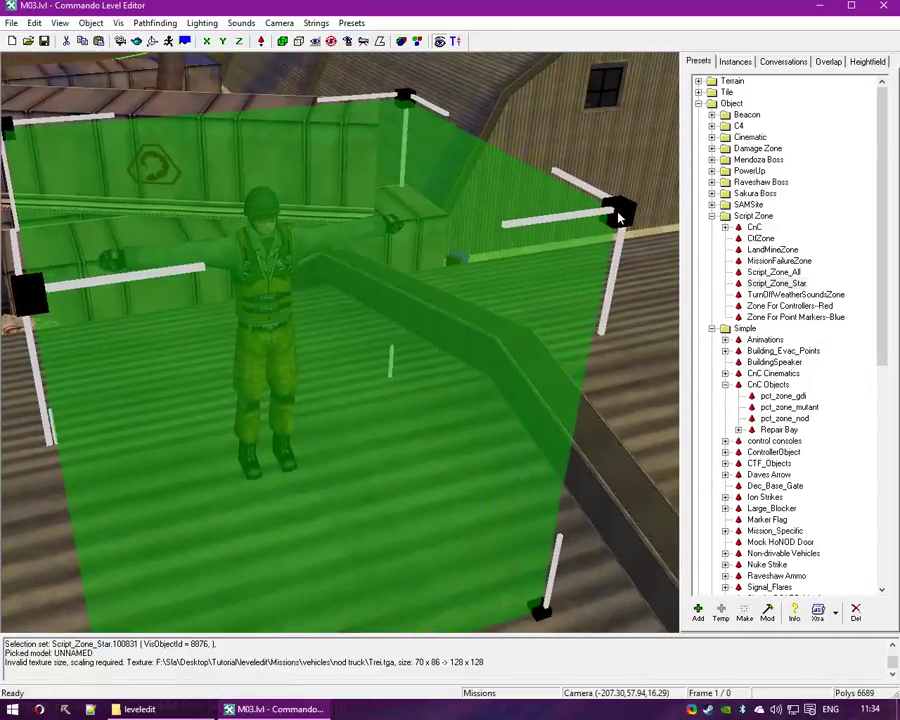
Attach a new script to the Script_Zone_Star on the roof, choosing sla_enter_changeteam as its type
{"action": "double_click", "coordinate": [434, 203]}
{"action": "left_click", "coordinate": [387, 209]}
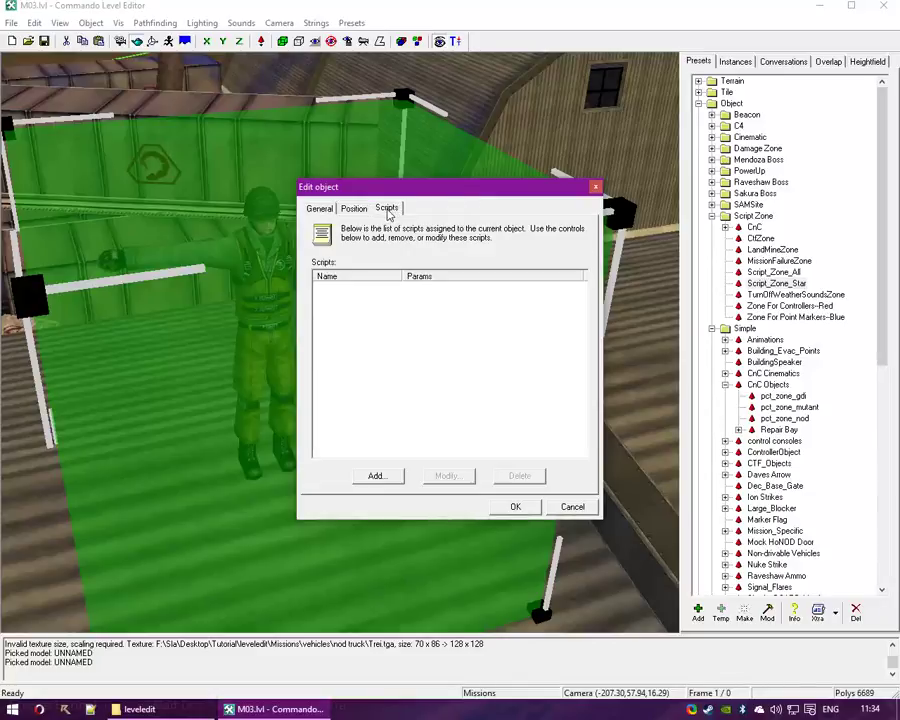
{"action": "left_click", "coordinate": [373, 478]}
{"action": "left_click", "coordinate": [430, 326]}
{"action": "type", "text": "sla_ai_vehicle_controller"}
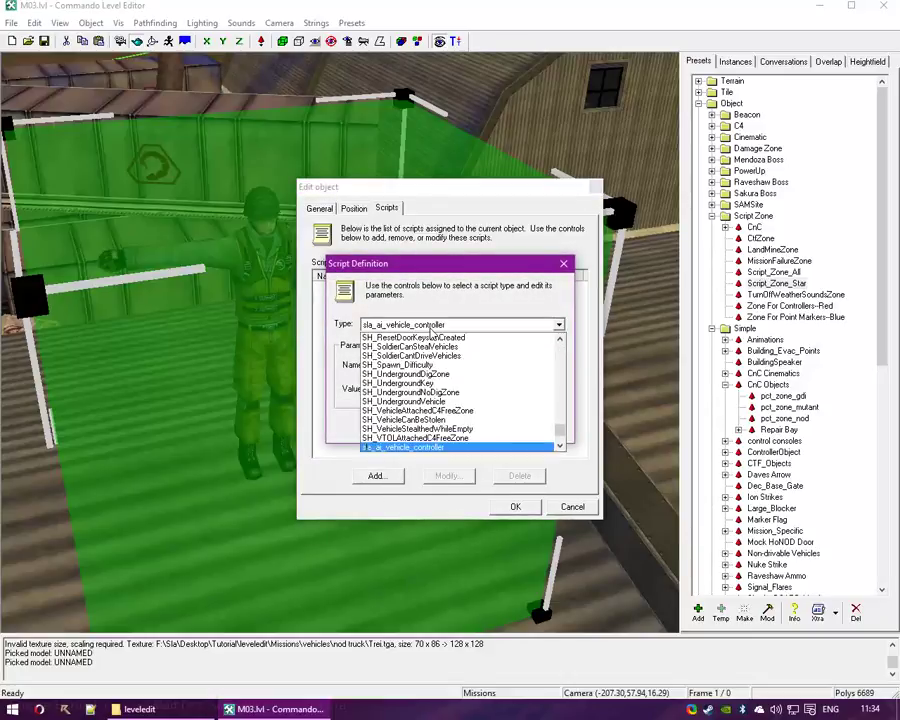
{"action": "scroll", "coordinate": [432, 446], "scroll_direction": "down", "scroll_amount": 3}
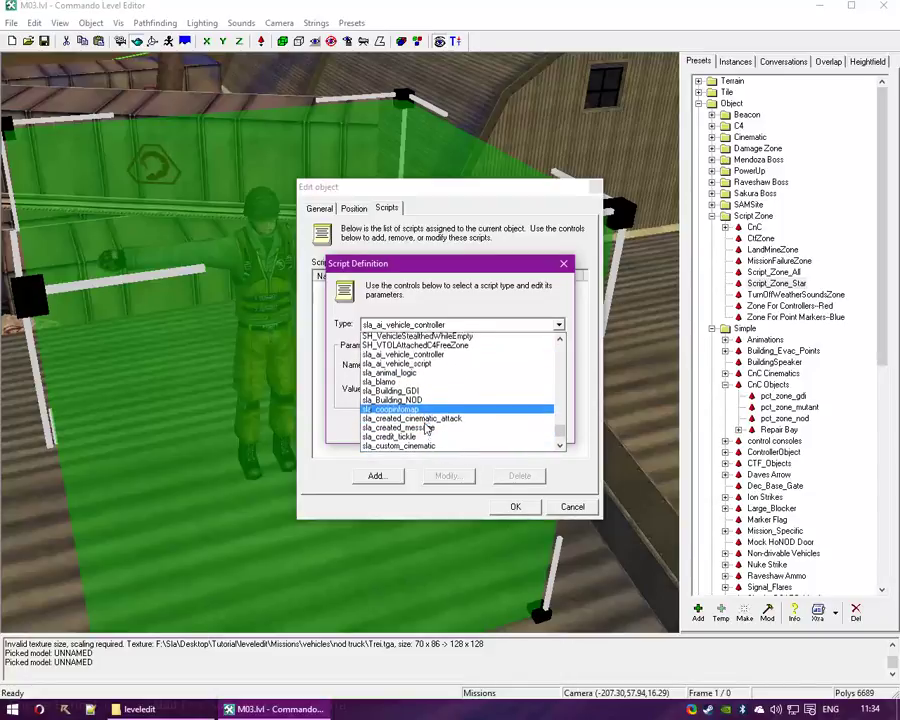
{"action": "scroll", "coordinate": [430, 425], "scroll_direction": "down", "scroll_amount": 6}
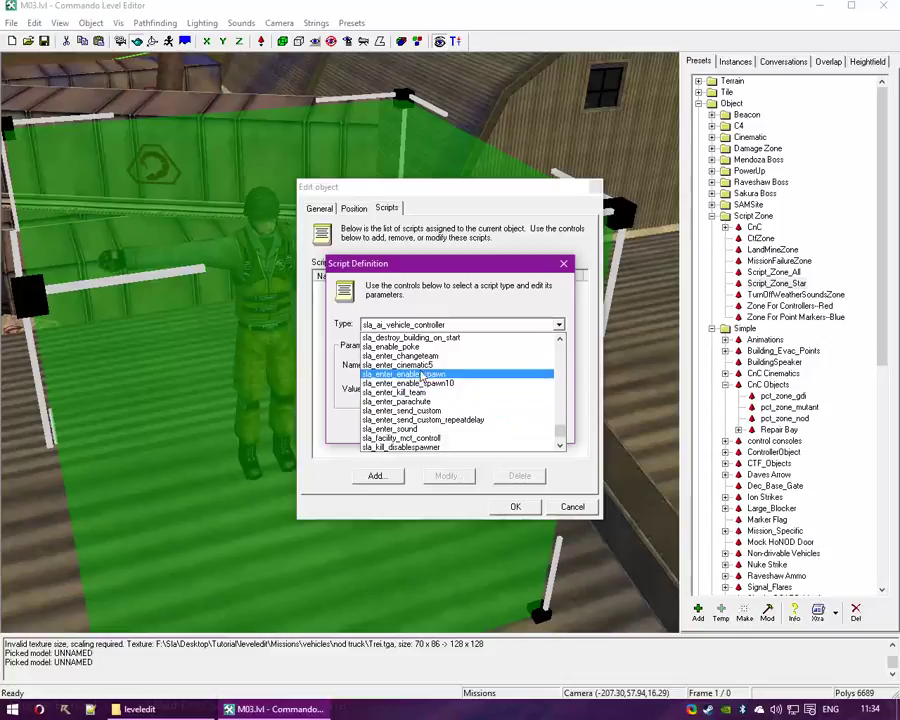
{"action": "scroll", "coordinate": [423, 385], "scroll_direction": "down", "scroll_amount": 5}
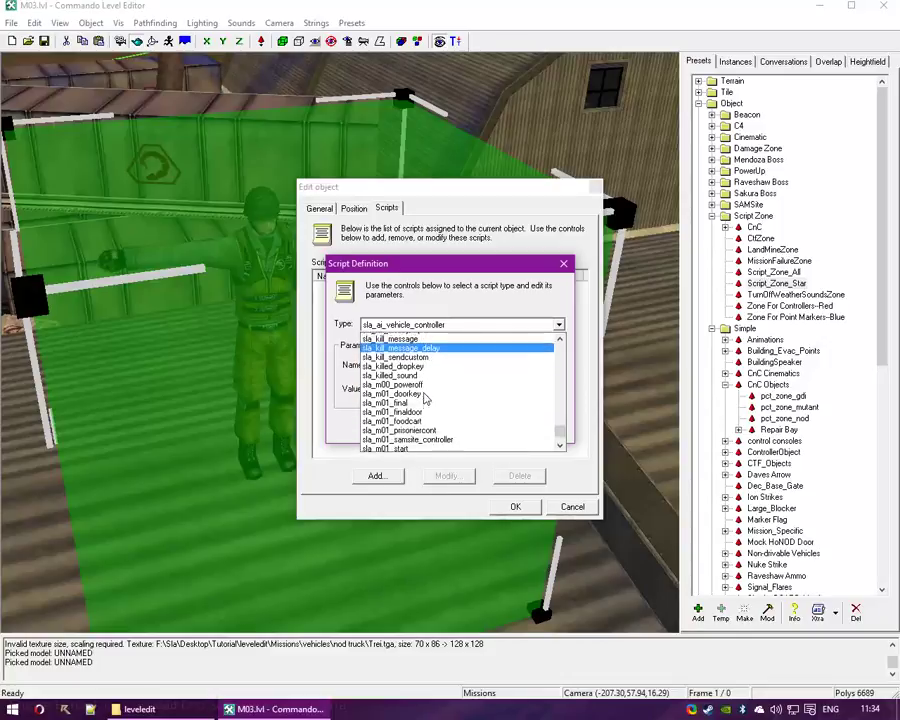
{"action": "scroll", "coordinate": [424, 393], "scroll_direction": "down", "scroll_amount": 4}
{"action": "type", "text": "sla_on_enter_message"}
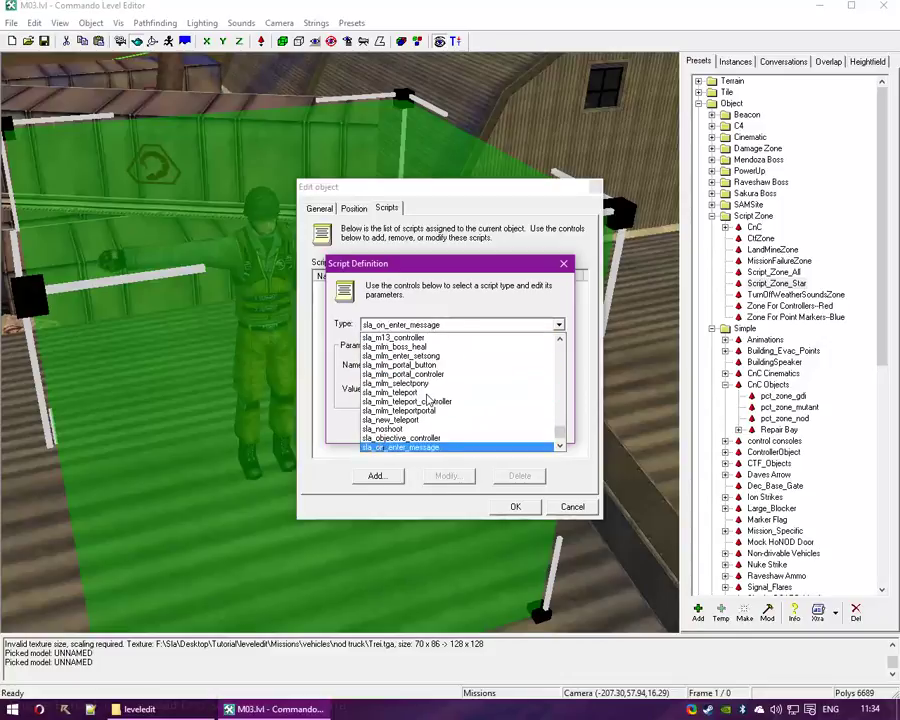
{"action": "scroll", "coordinate": [427, 448], "scroll_direction": "down", "scroll_amount": 1}
{"action": "type", "text": "sla_ai_vehicle_controller"}
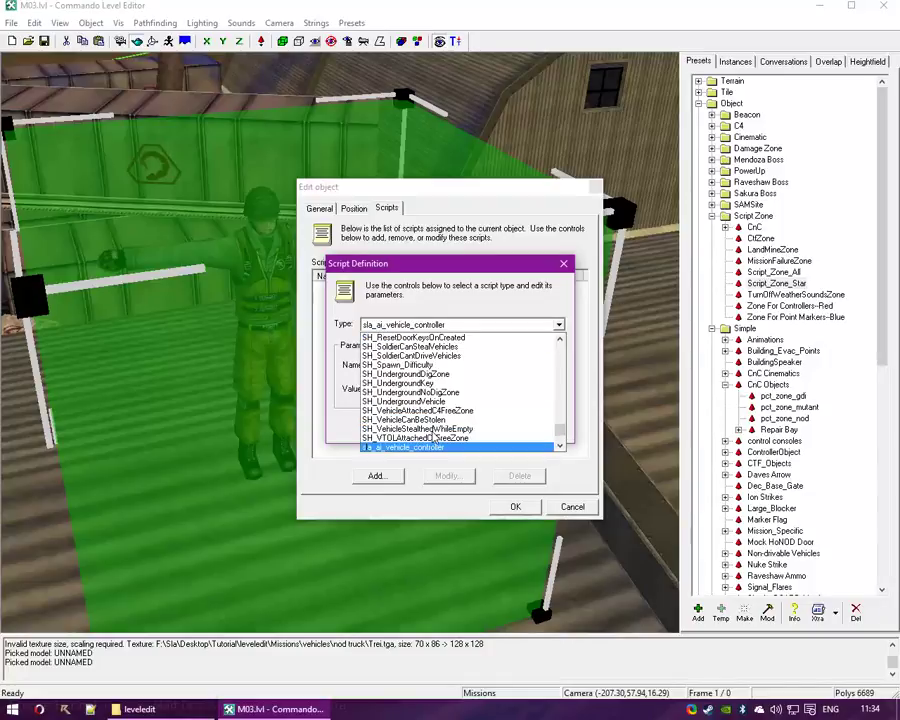
{"action": "type", "text": "sla_enter_changeteam"}
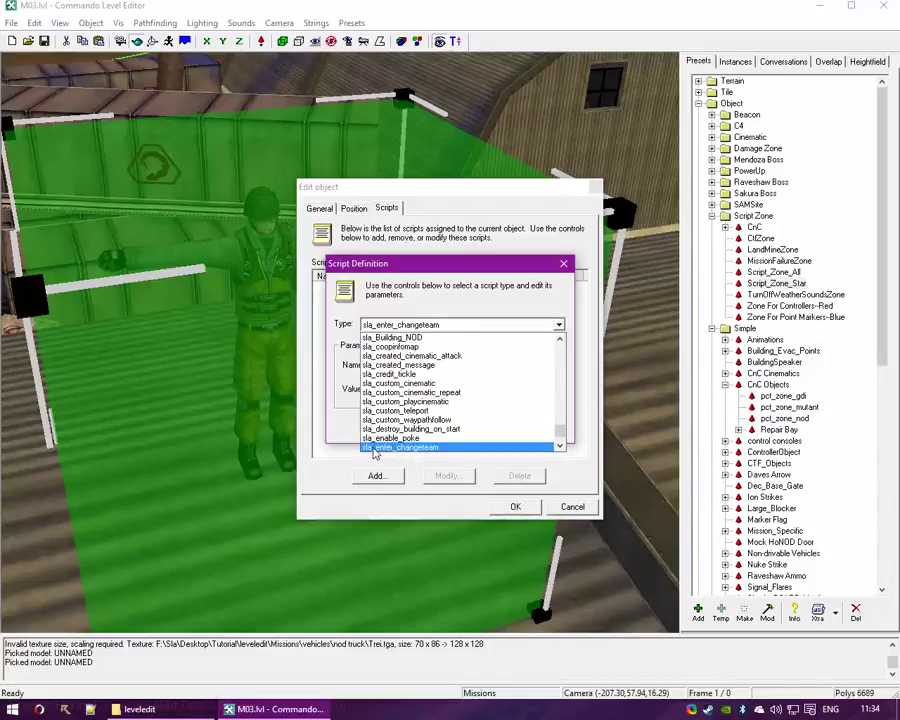
{"action": "left_click", "coordinate": [379, 449]}
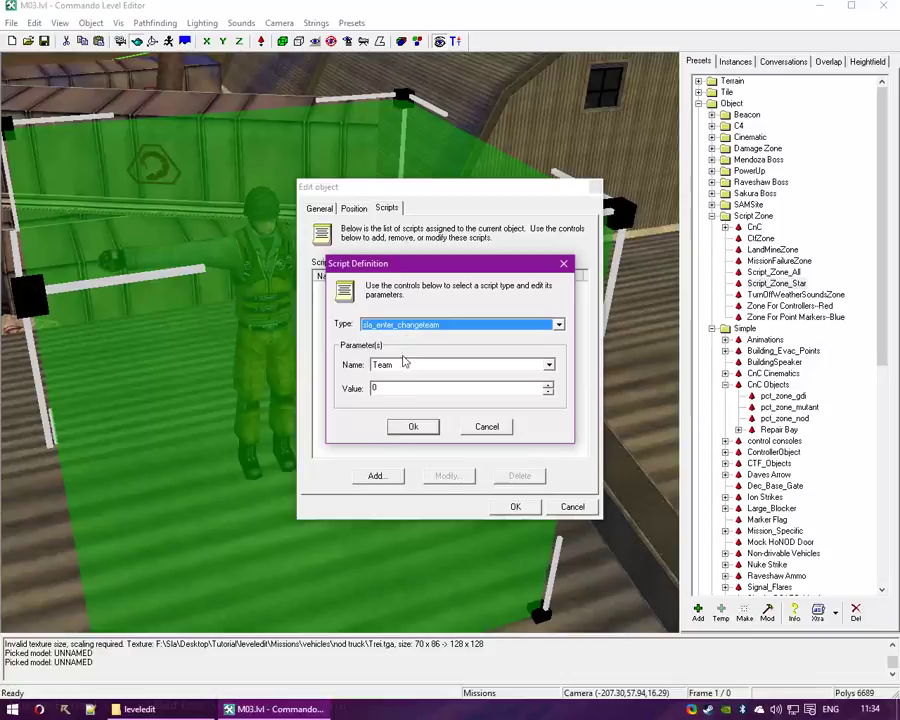
Use 0 for the script's Team parameter and save the script assignment on the zone
{"action": "left_click", "coordinate": [394, 388]}
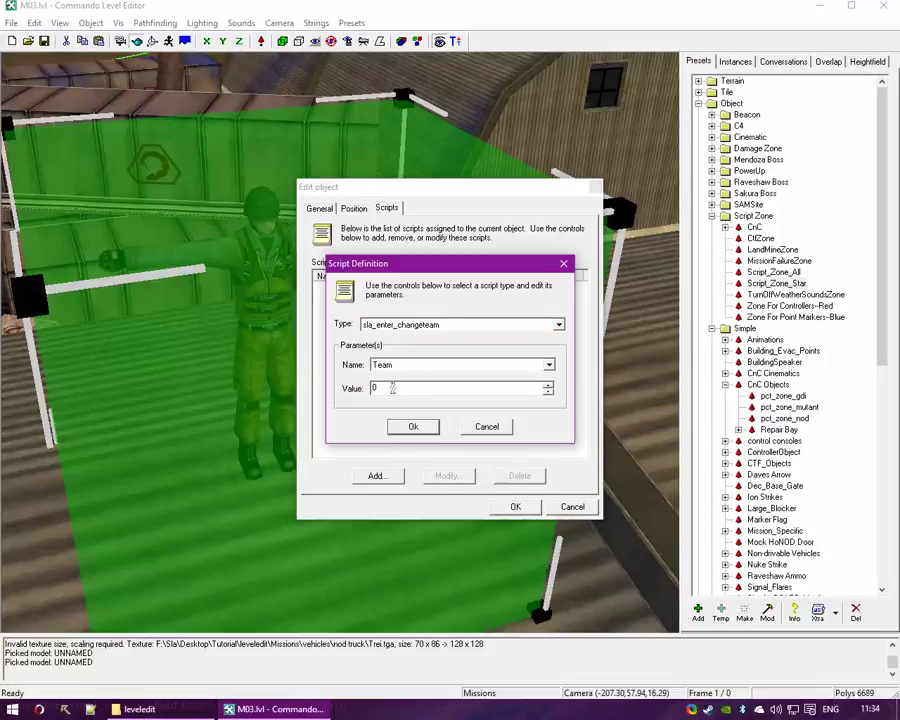
{"action": "left_click", "coordinate": [416, 372]}
{"action": "left_click", "coordinate": [413, 427]}
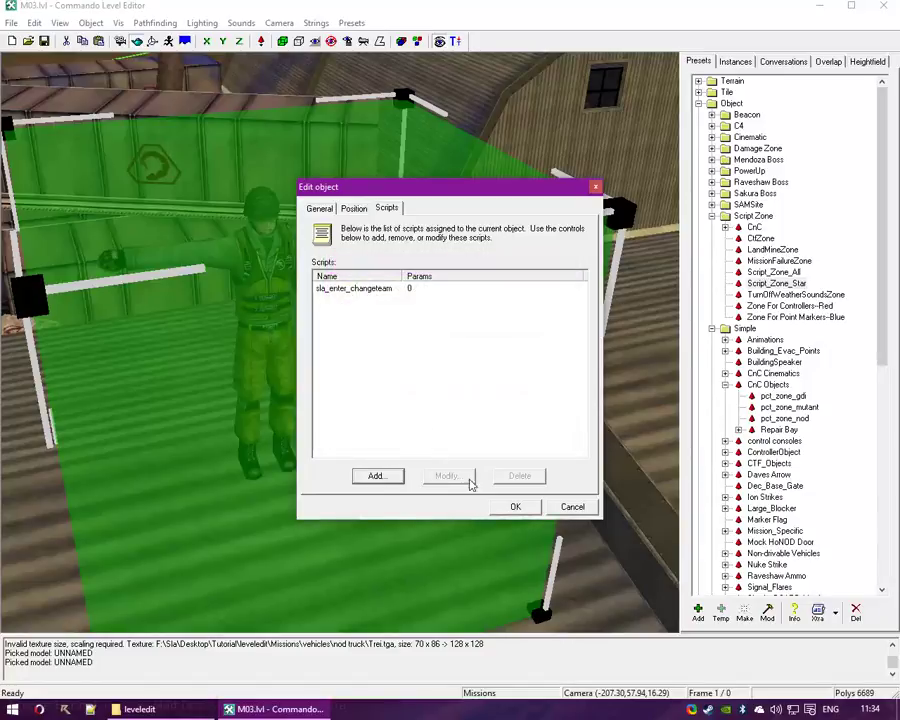
{"action": "left_click", "coordinate": [490, 501]}
Place a Simple_Sydney_SandM_Wall from the Simple_DSAPO_Versions presets at the striped roller door inside the hangar
{"action": "left_click", "coordinate": [120, 42]}
{"action": "scroll", "coordinate": [327, 275], "scroll_direction": "down", "scroll_amount": 5}
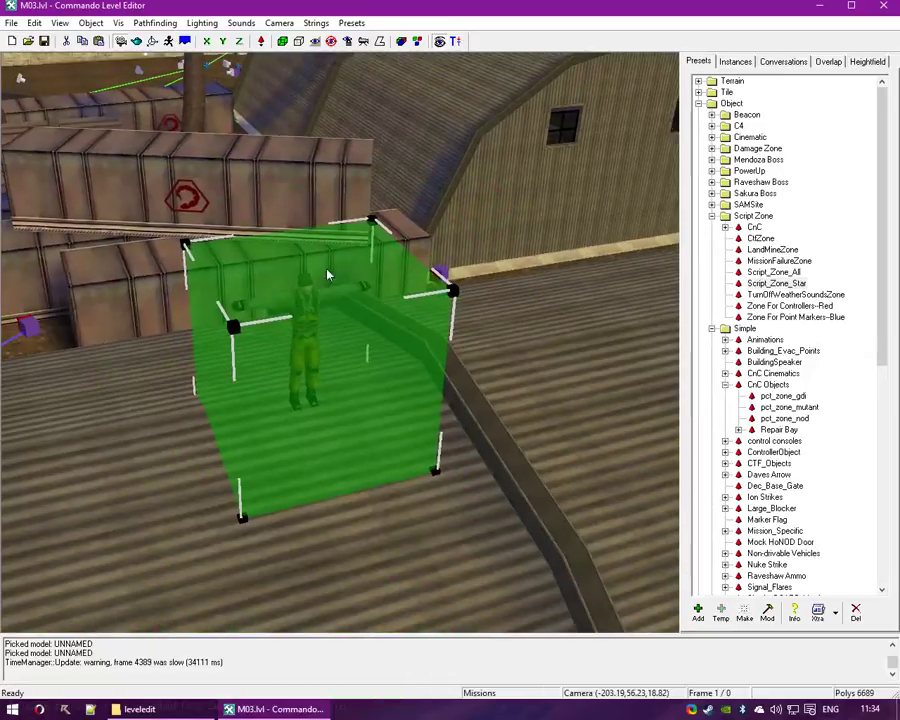
{"action": "scroll", "coordinate": [378, 372], "scroll_direction": "up", "scroll_amount": 5}
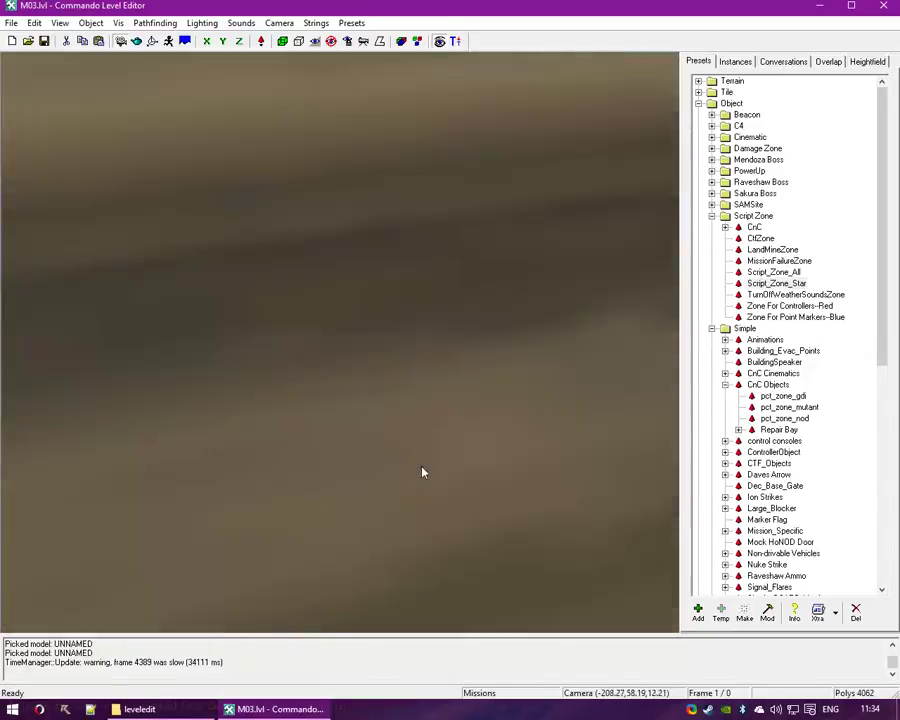
{"action": "scroll", "coordinate": [423, 480], "scroll_direction": "up", "scroll_amount": 1}
{"action": "left_click_drag", "start_coordinate": [360, 422], "coordinate": [84, 515]}
{"action": "scroll", "coordinate": [474, 257], "scroll_direction": "up", "scroll_amount": 1}
{"action": "right_click_drag", "start_coordinate": [84, 515], "coordinate": [433, 383]}
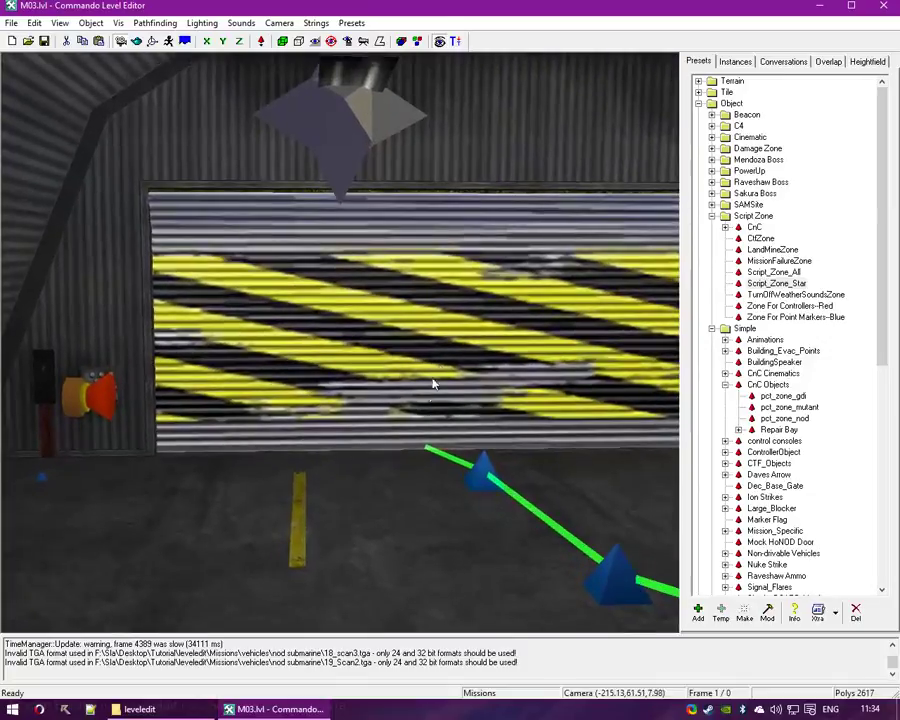
{"action": "scroll", "coordinate": [858, 381], "scroll_direction": "down", "scroll_amount": 5}
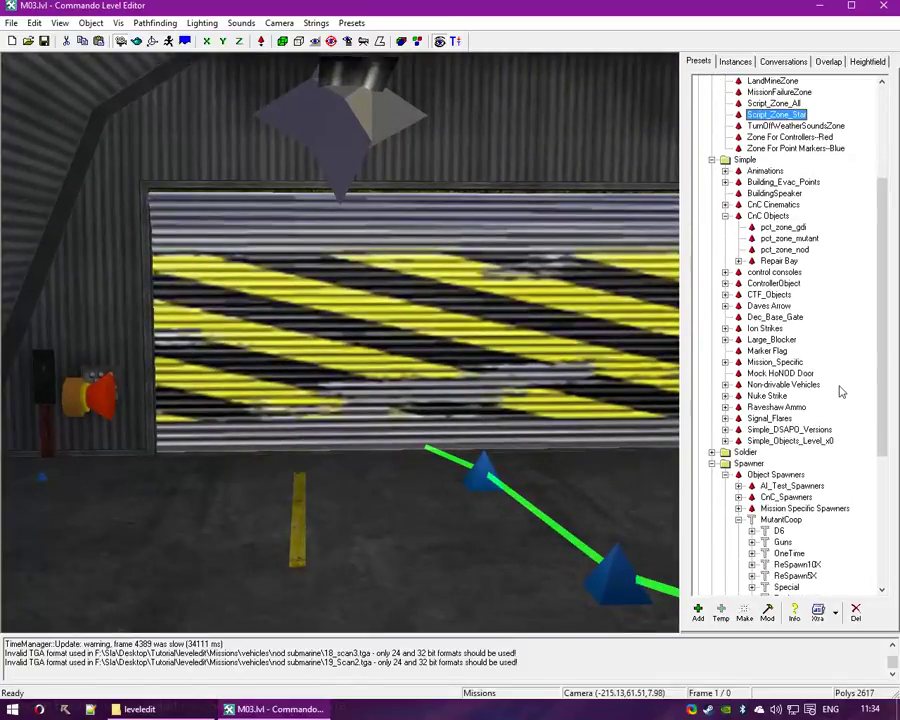
{"action": "double_click", "coordinate": [820, 441]}
{"action": "left_click", "coordinate": [838, 466]}
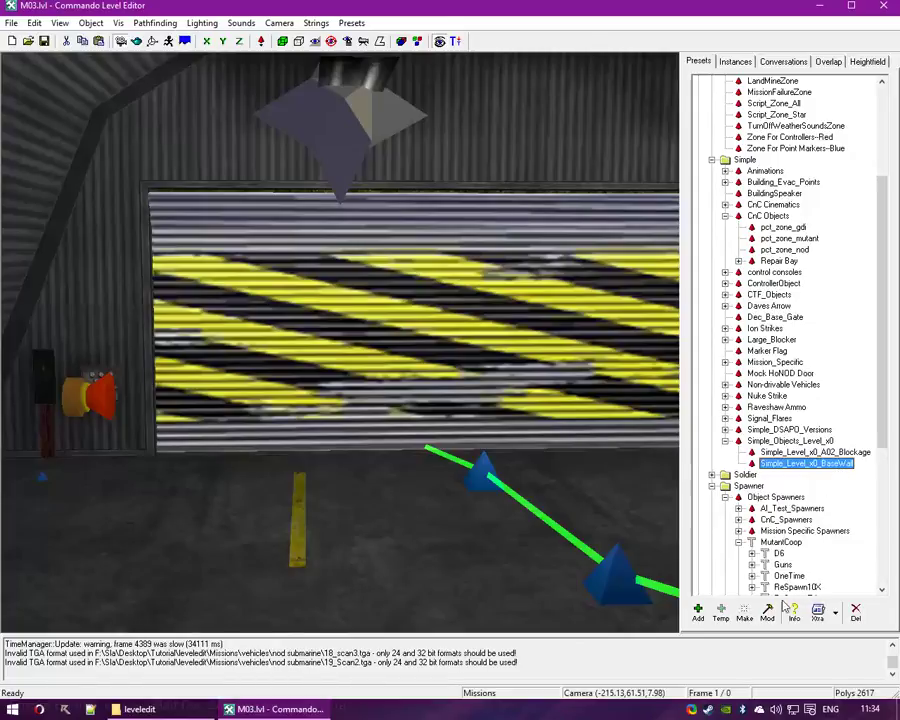
{"action": "left_click", "coordinate": [847, 457]}
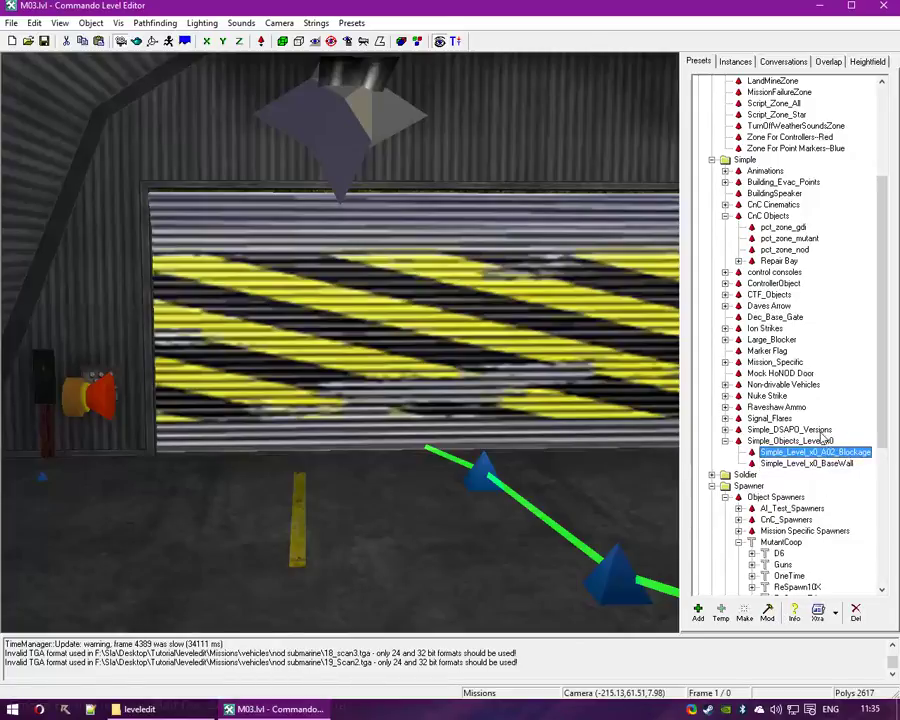
{"action": "double_click", "coordinate": [760, 428]}
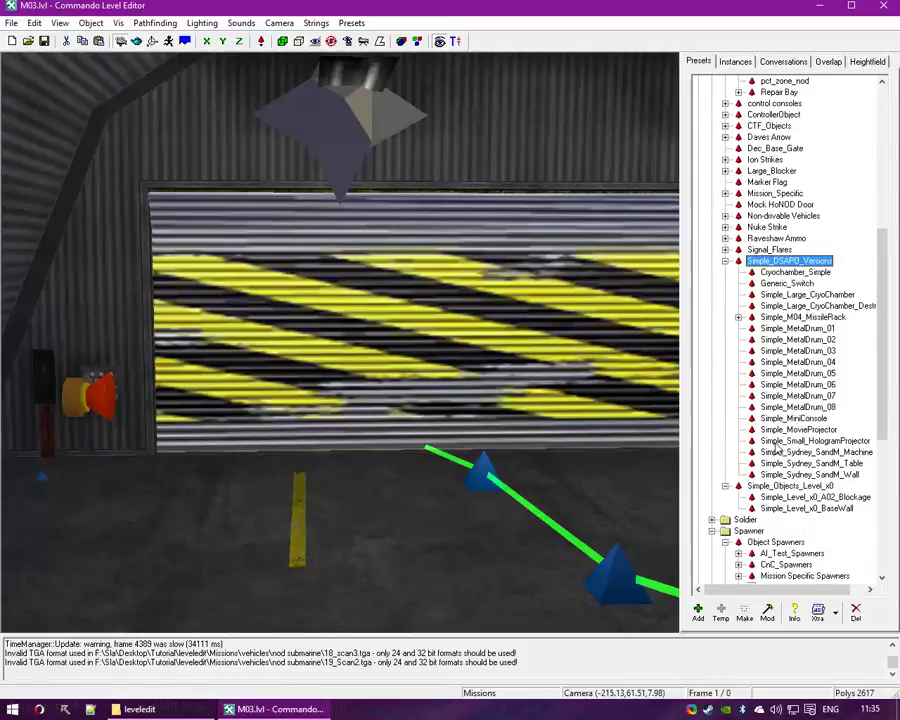
{"action": "left_click", "coordinate": [825, 475]}
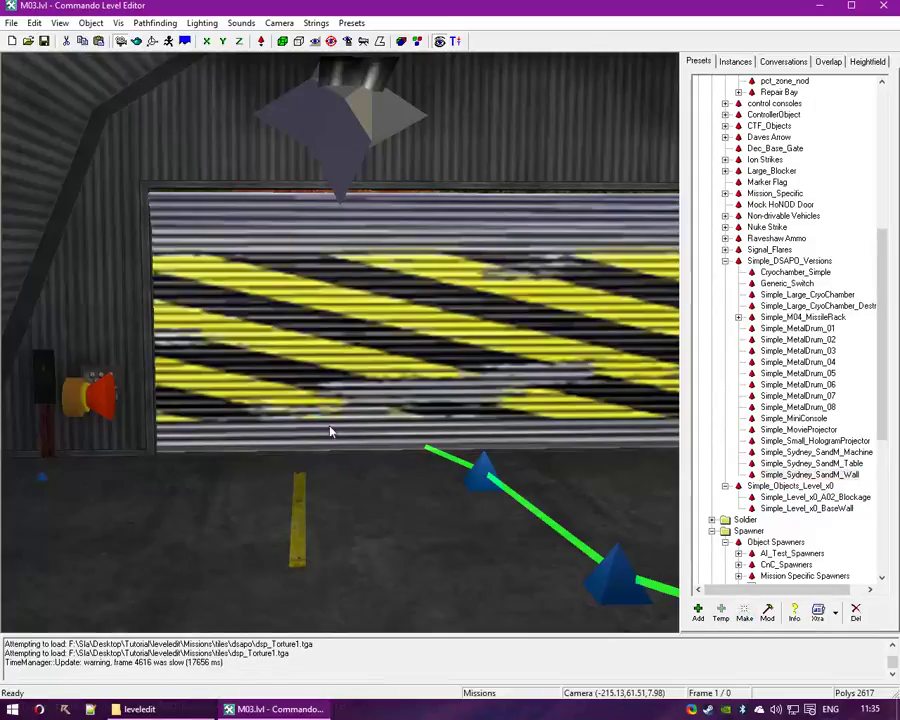
Shift the Simple_Sydney_SandM_Wall onto the inner face of the hangar's roller door beside the orange lamp, and duplicate it
{"action": "left_click", "coordinate": [321, 295]}
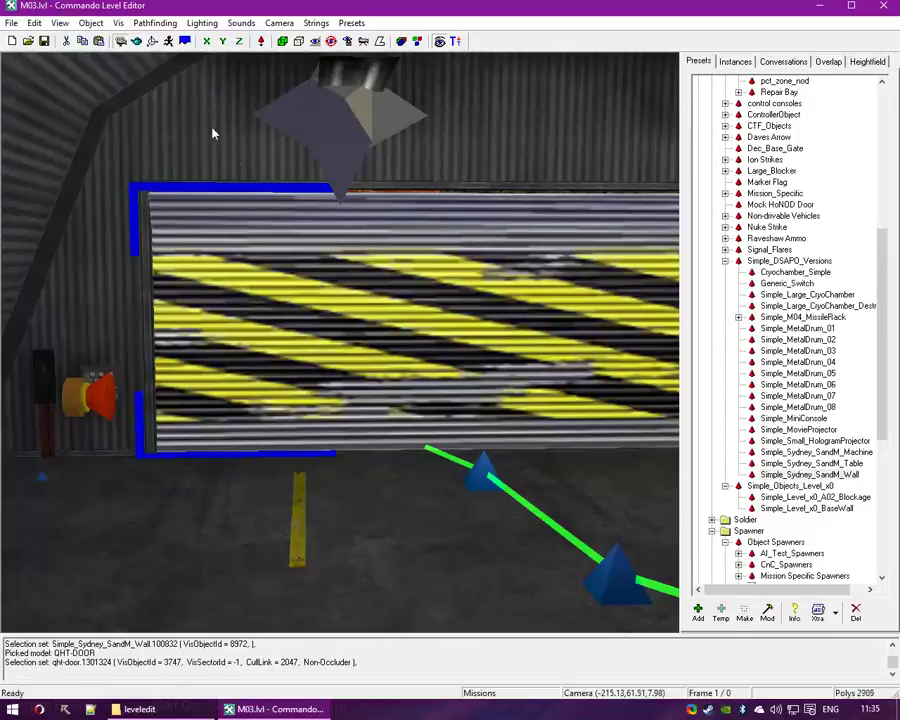
{"action": "left_click_drag", "start_coordinate": [213, 133], "coordinate": [350, 342]}
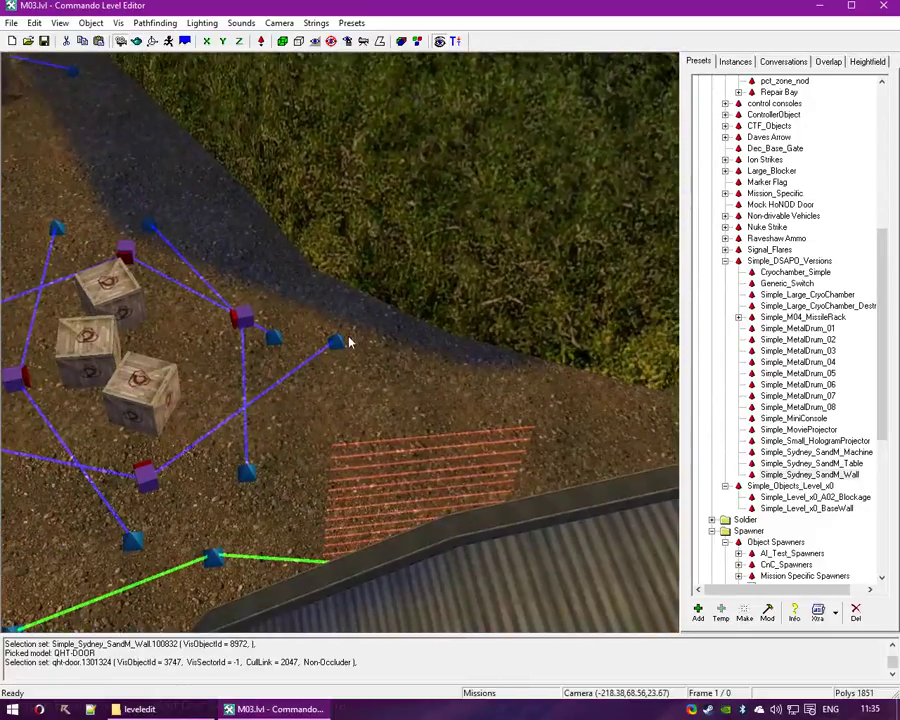
{"action": "left_click", "coordinate": [407, 470]}
{"action": "left_click_drag", "start_coordinate": [475, 443], "coordinate": [583, 405]}
{"action": "right_click_drag", "start_coordinate": [584, 404], "coordinate": [460, 314]}
{"action": "key", "text": "space"}
{"action": "left_click_drag", "start_coordinate": [249, 236], "coordinate": [259, 356]}
{"action": "left_click", "coordinate": [336, 495]}
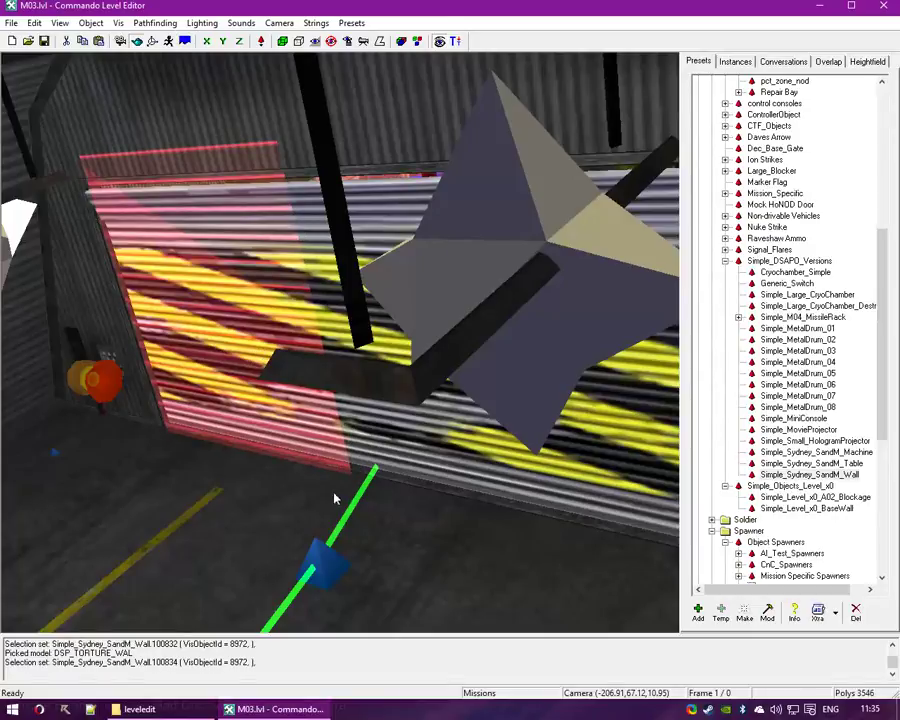
Move the duplicate wall along the roller door so that it slightly overlaps the end of the first one
{"action": "left_click", "coordinate": [389, 178]}
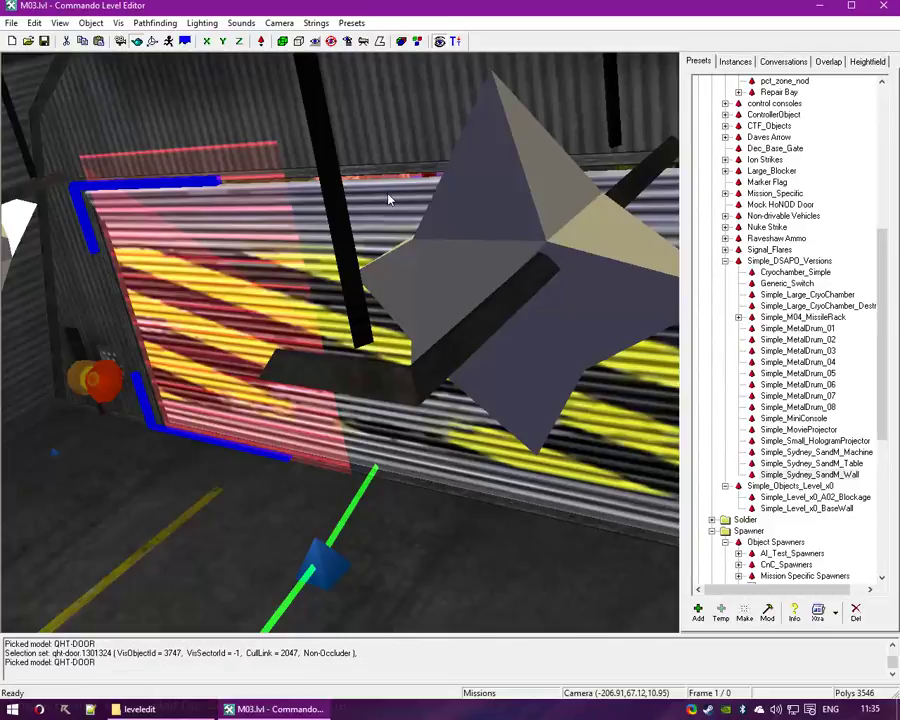
{"action": "left_click", "coordinate": [397, 173]}
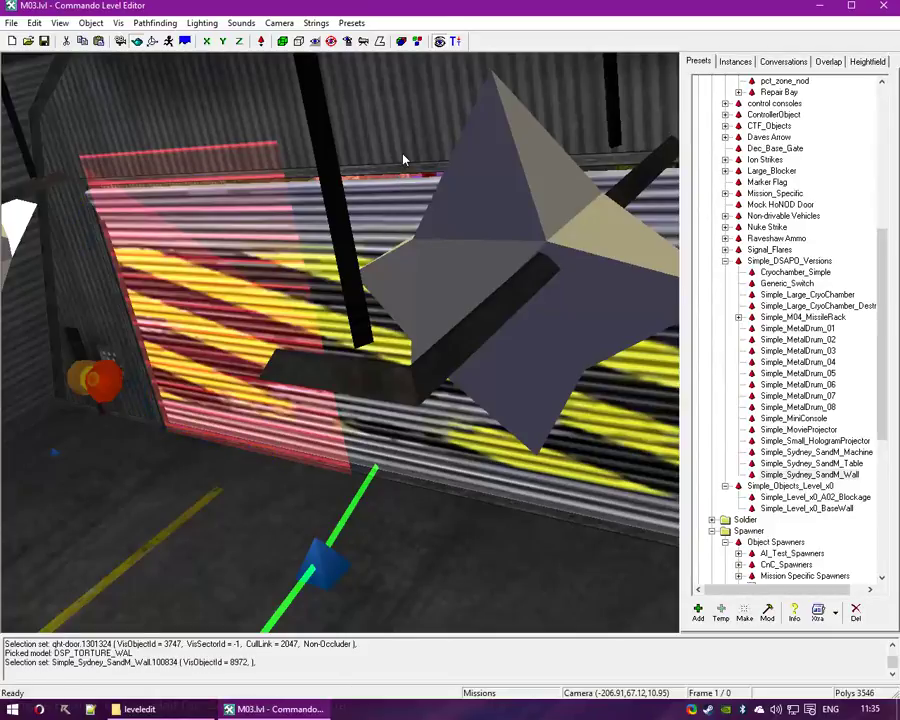
{"action": "key", "text": "ctrl+1"}
{"action": "left_click_drag", "start_coordinate": [397, 174], "coordinate": [157, 588]}
{"action": "key", "text": "ctrl+2"}
{"action": "key", "text": "ctrl+1"}
{"action": "left_click_drag", "start_coordinate": [282, 456], "coordinate": [380, 190]}
{"action": "right_click_drag", "start_coordinate": [380, 190], "coordinate": [305, 328]}
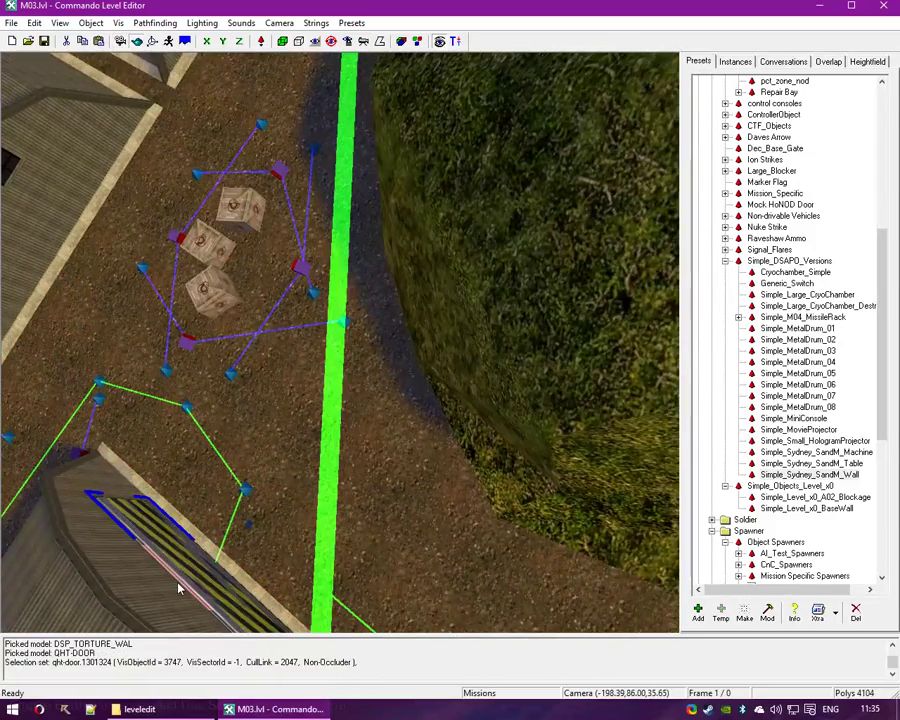
{"action": "right_click_drag", "start_coordinate": [193, 586], "coordinate": [341, 286]}
{"action": "left_click_drag", "start_coordinate": [341, 286], "coordinate": [371, 446]}
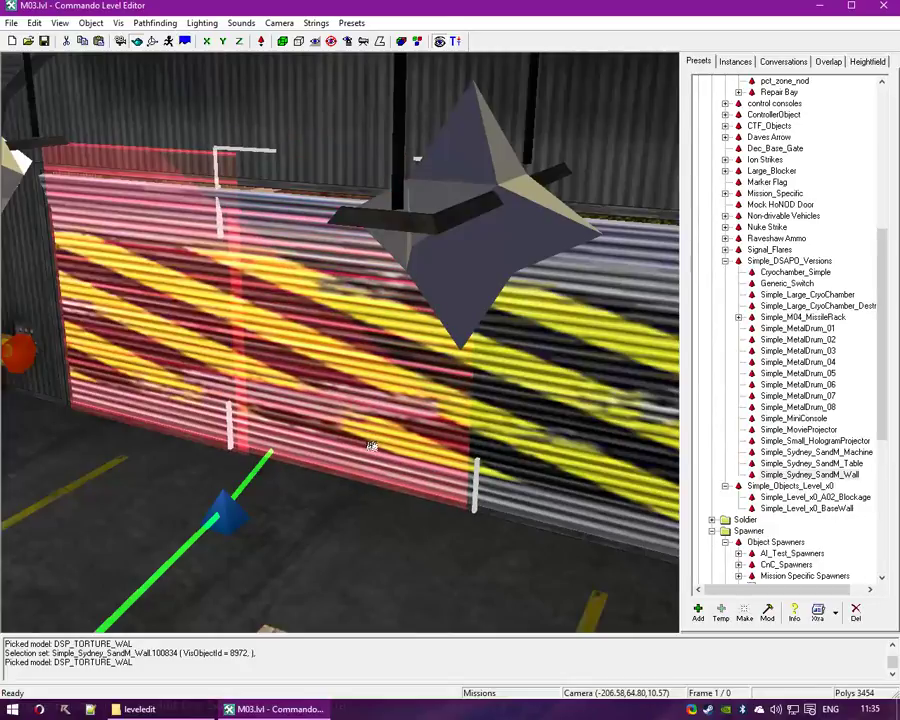
Duplicate both laser walls together and slide the copies along to cover the remaining part of the roller door
{"action": "left_click", "coordinate": [178, 438], "text": "ctrl"}
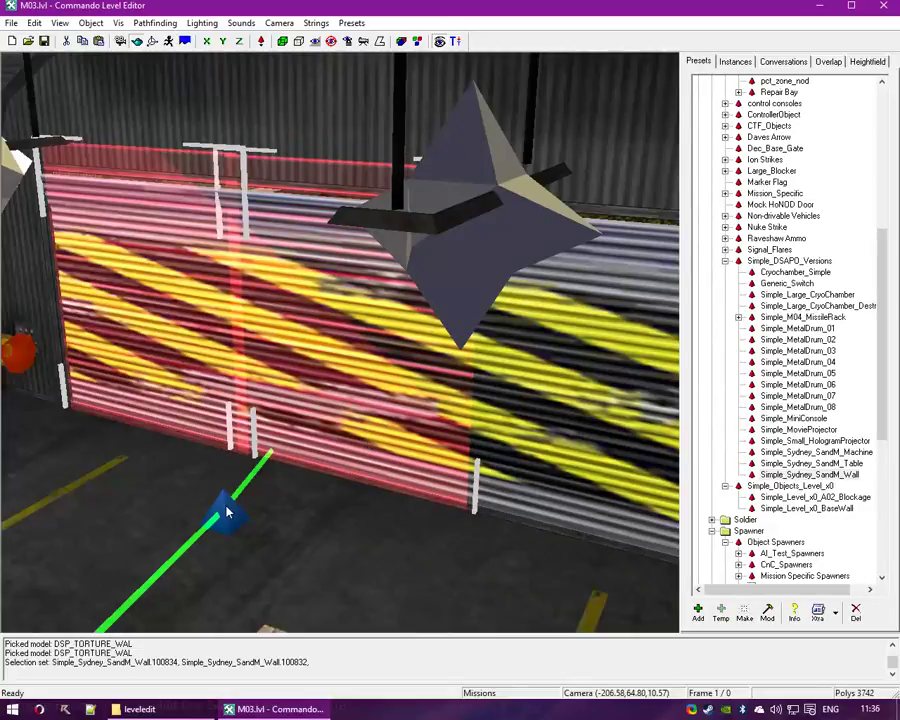
{"action": "right_click_drag", "start_coordinate": [163, 319], "coordinate": [320, 125]}
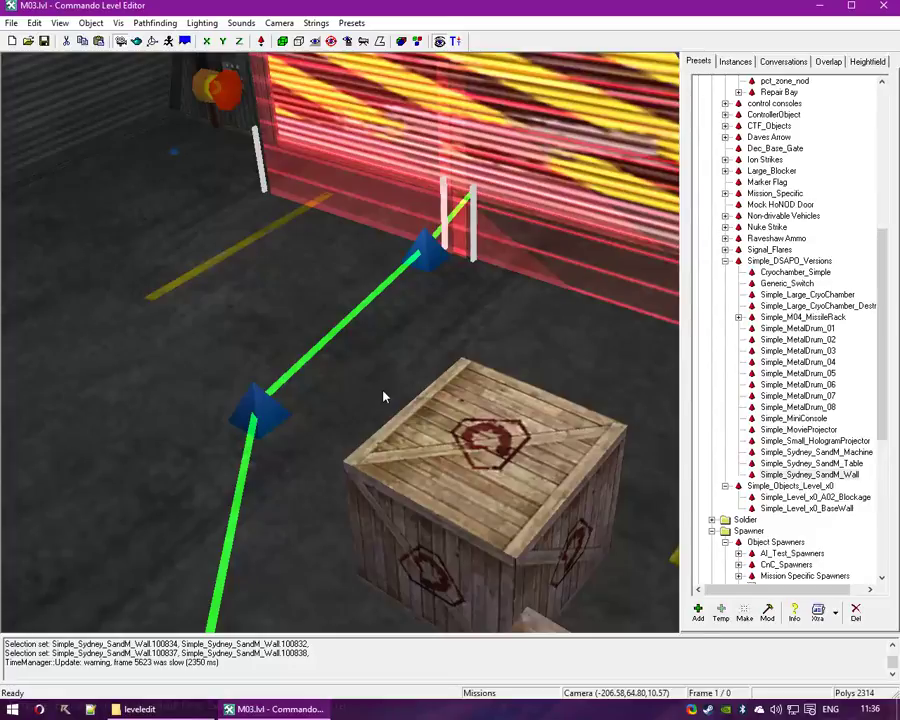
{"action": "left_click_drag", "start_coordinate": [393, 307], "coordinate": [618, 449]}
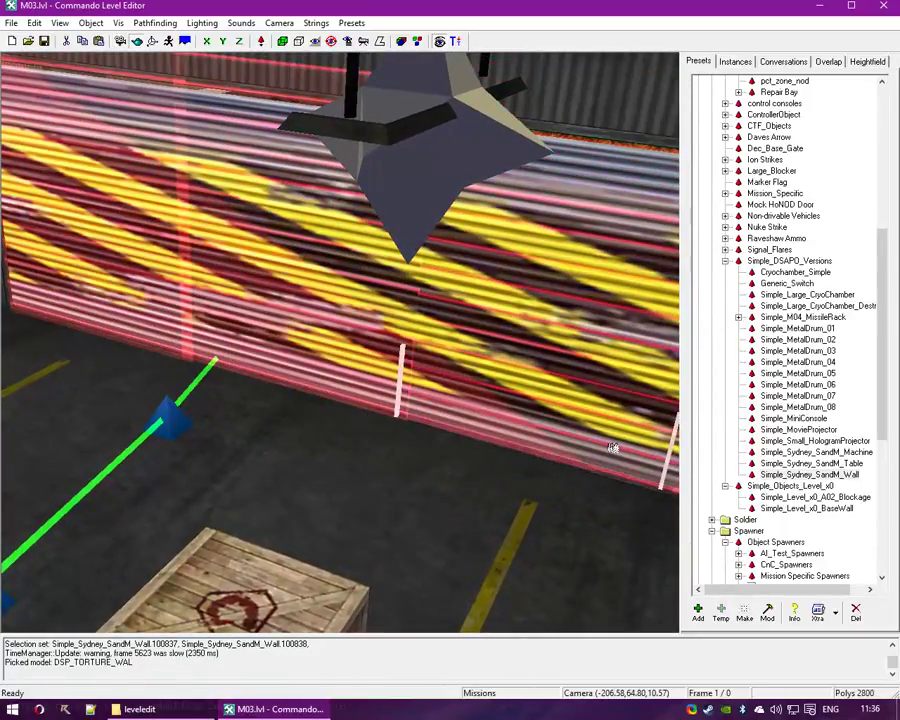
{"action": "left_click_drag", "start_coordinate": [491, 539], "coordinate": [373, 494]}
Pull the copied walls back so they do not stick out past the hangar's outer edge, and save the level
{"action": "right_click_drag", "start_coordinate": [372, 494], "coordinate": [501, 446]}
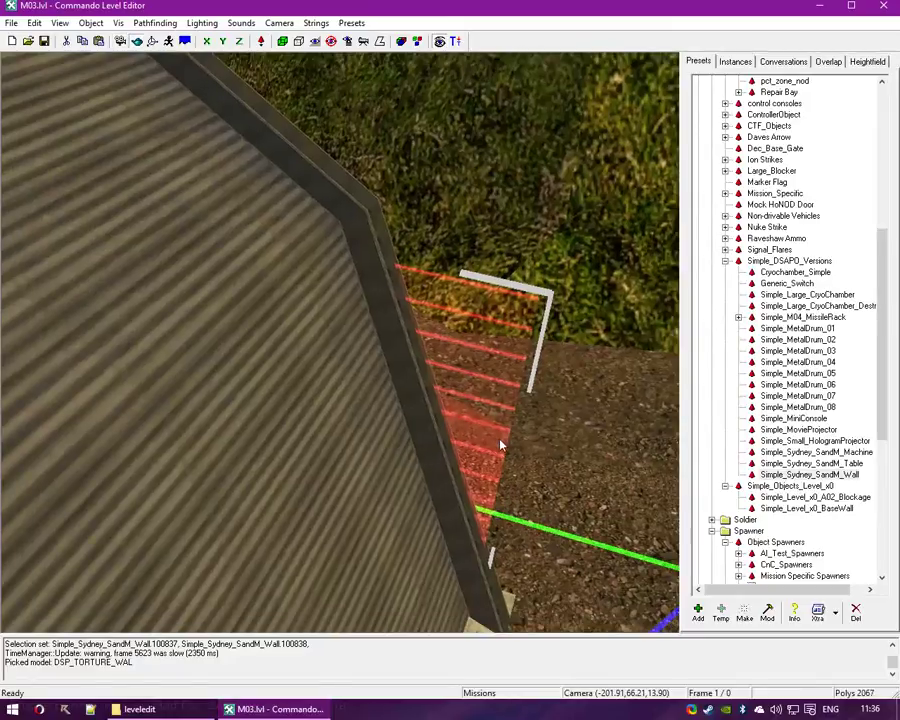
{"action": "left_click_drag", "start_coordinate": [485, 443], "coordinate": [452, 441]}
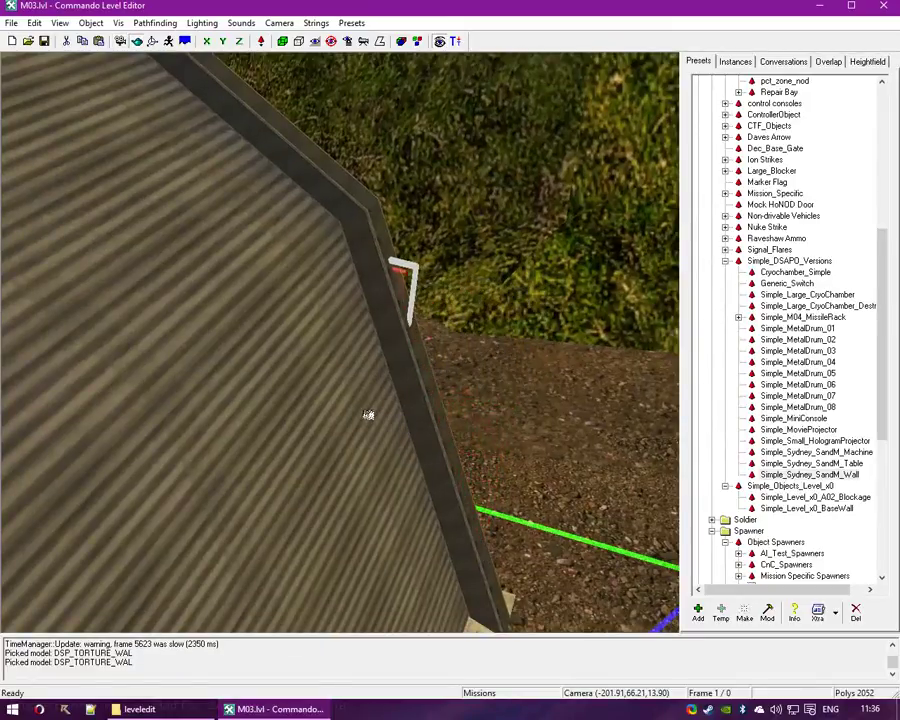
{"action": "right_click_drag", "start_coordinate": [367, 468], "coordinate": [374, 504]}
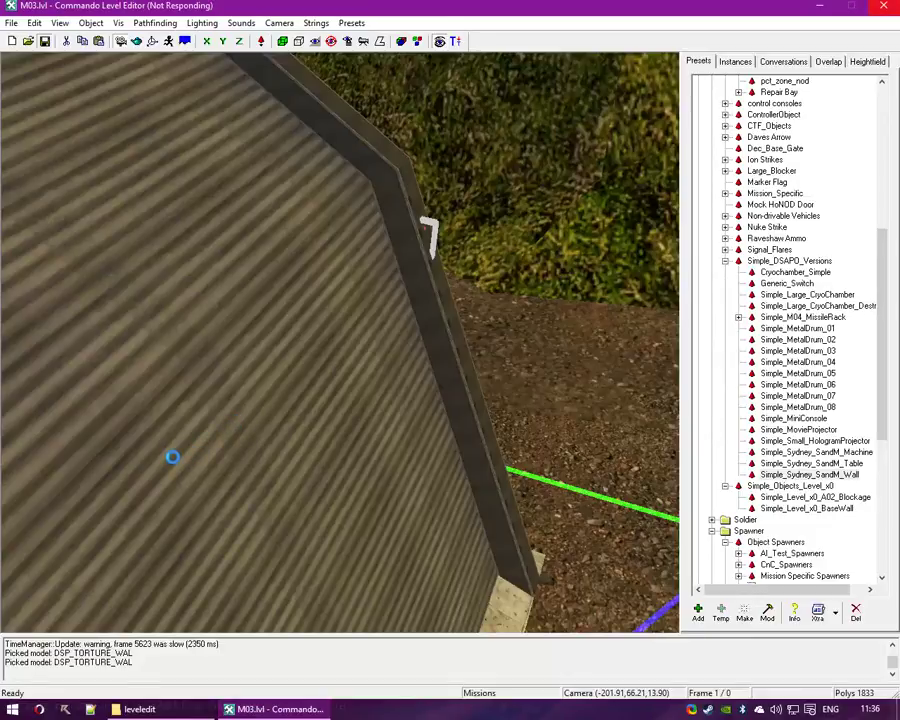
Adjust the position of the copied laser wall at the far end of the roller door, beside the wooden crate
{"action": "left_click_drag", "start_coordinate": [172, 464], "coordinate": [273, 416]}
{"action": "key", "text": "space"}
{"action": "left_click", "coordinate": [387, 195]}
{"action": "left_click_drag", "start_coordinate": [386, 195], "coordinate": [386, 211]}
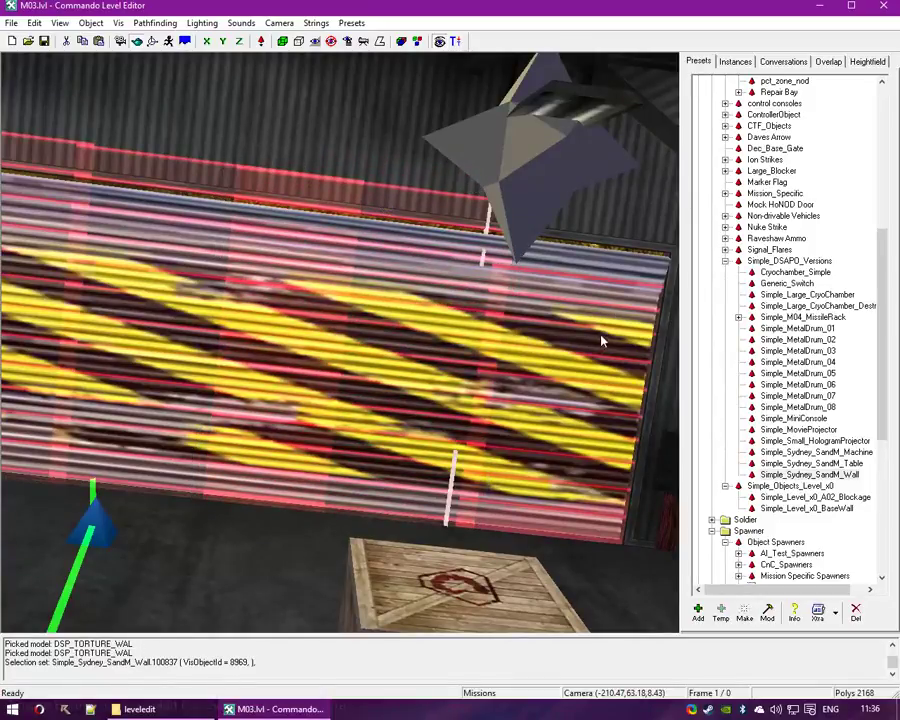
{"action": "left_click_drag", "start_coordinate": [603, 341], "coordinate": [583, 370]}
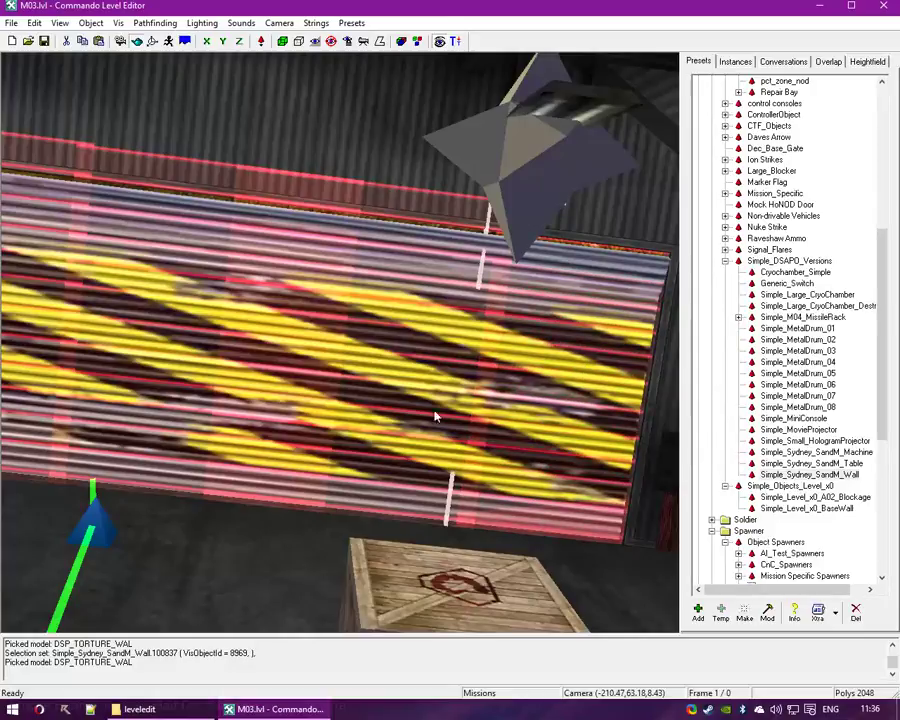
{"action": "key", "text": "Down"}
{"action": "right_click_drag", "start_coordinate": [213, 475], "coordinate": [370, 274]}
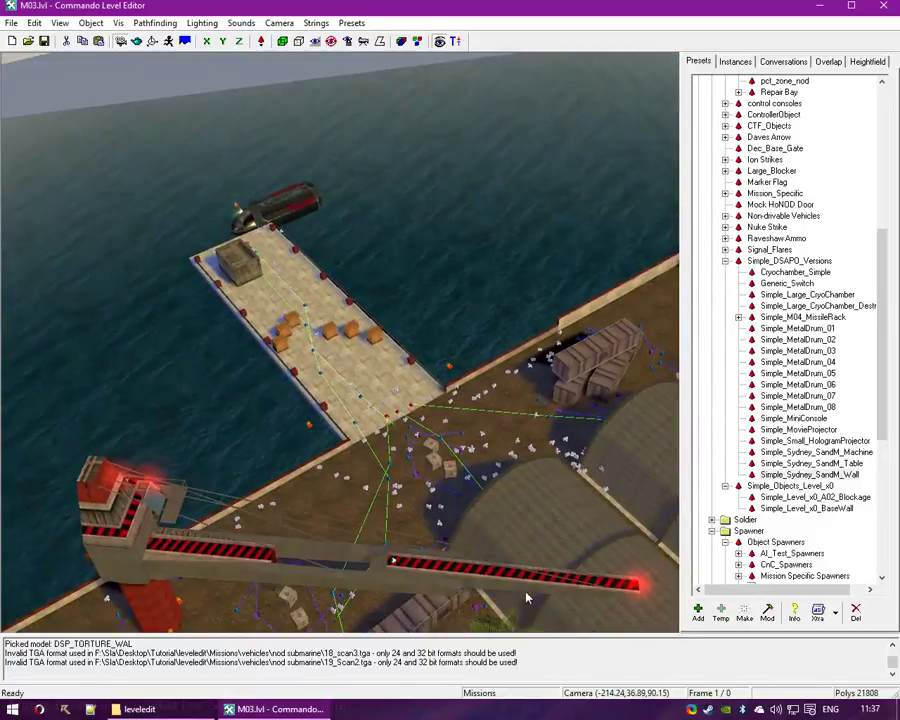
Place a Daves Arrow object on the outer end of the pier, between the submarine and the large container
{"action": "right_click_drag", "start_coordinate": [526, 598], "coordinate": [296, 500]}
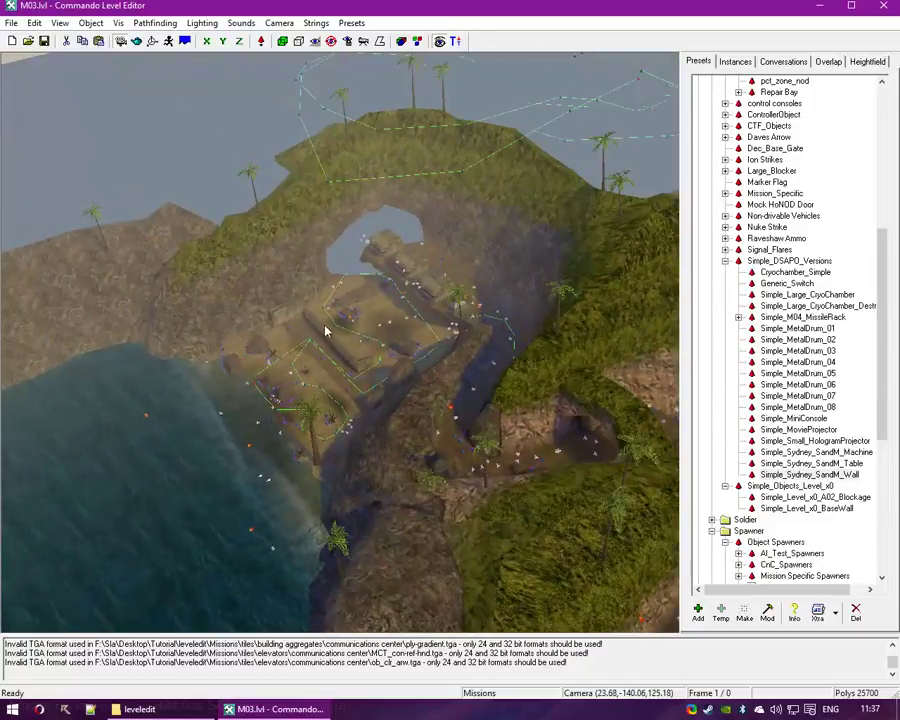
{"action": "right_click_drag", "start_coordinate": [322, 368], "coordinate": [400, 300]}
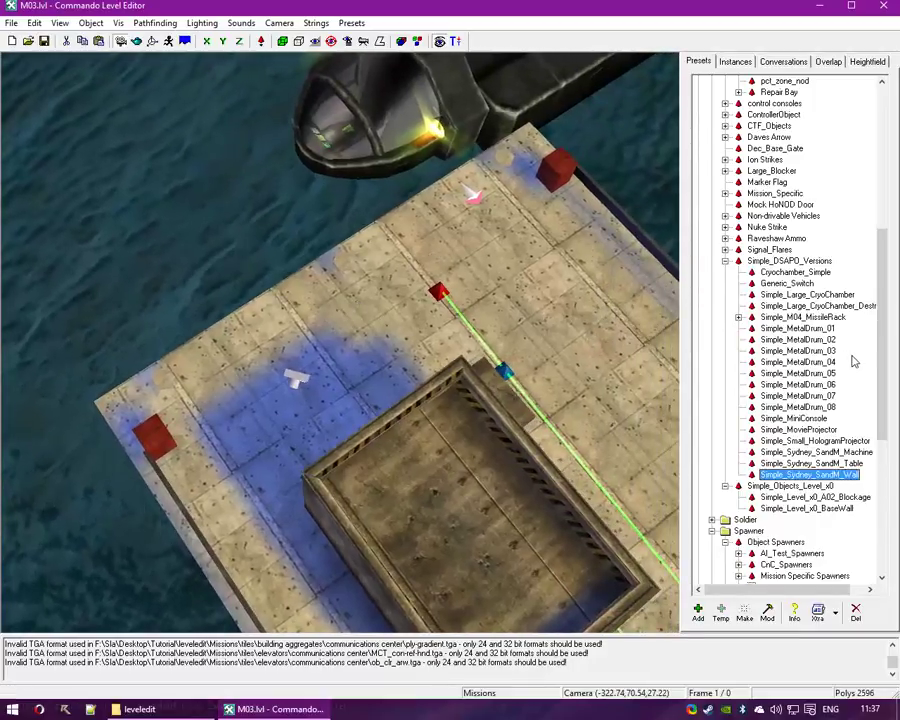
{"action": "scroll", "coordinate": [855, 362], "scroll_direction": "up", "scroll_amount": 6}
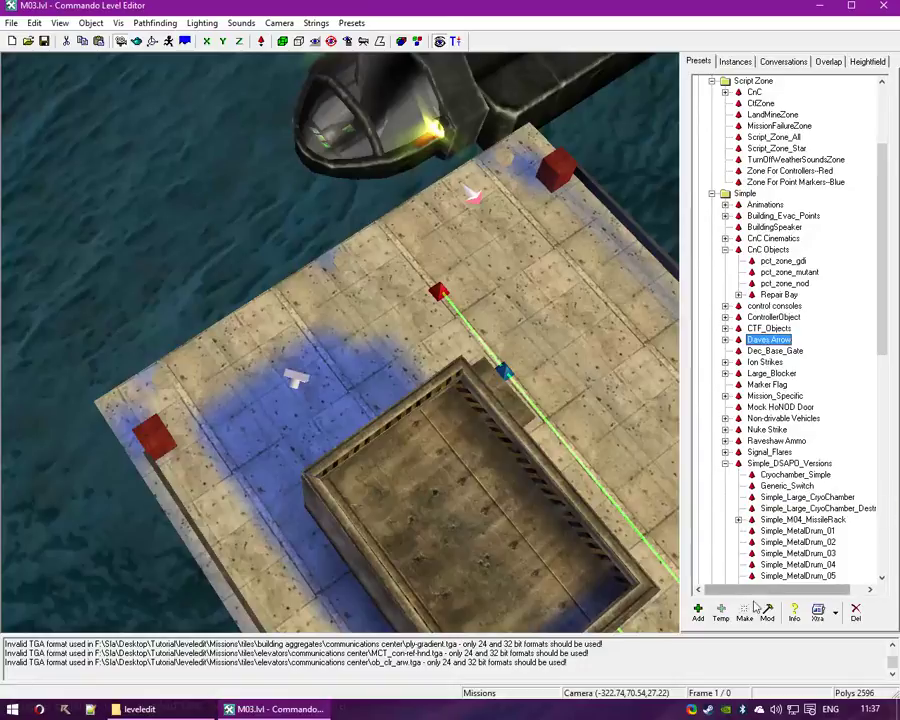
{"action": "left_click", "coordinate": [750, 609]}
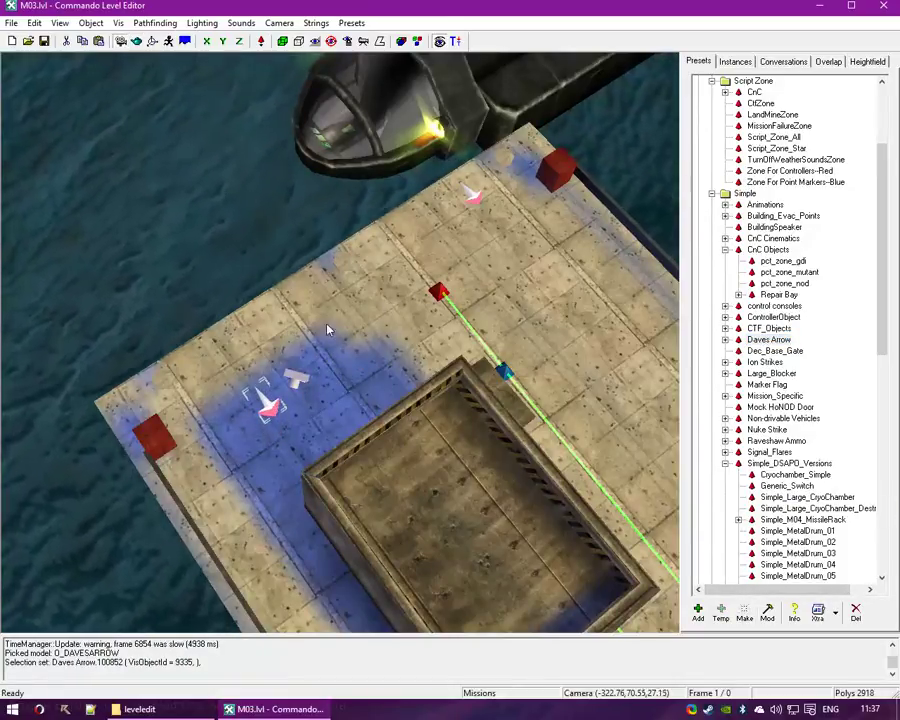
{"action": "left_click_drag", "start_coordinate": [326, 329], "coordinate": [142, 405]}
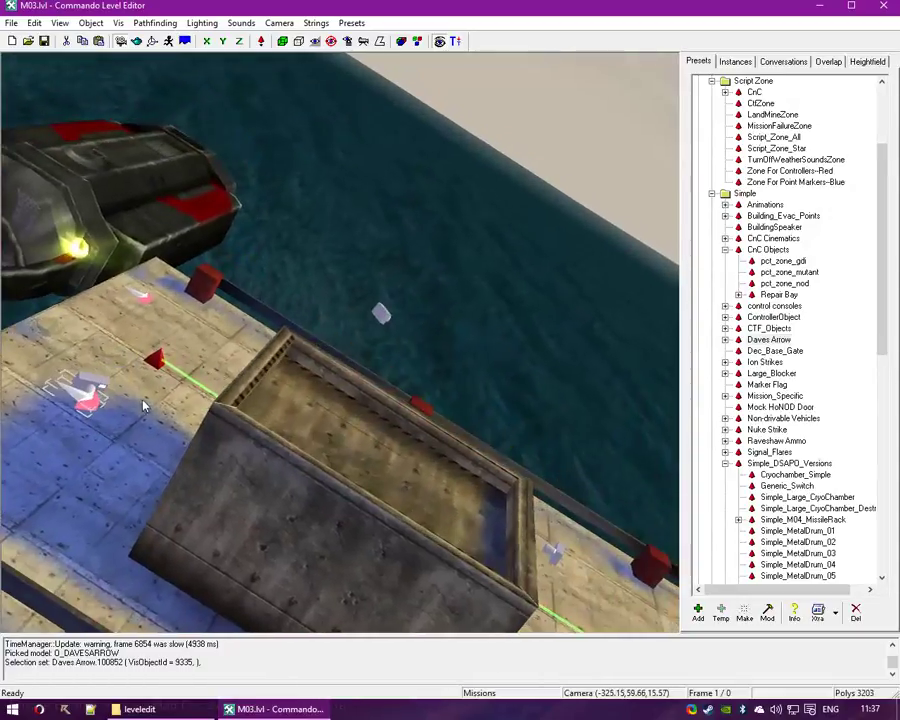
{"action": "right_click_drag", "start_coordinate": [143, 406], "coordinate": [296, 310]}
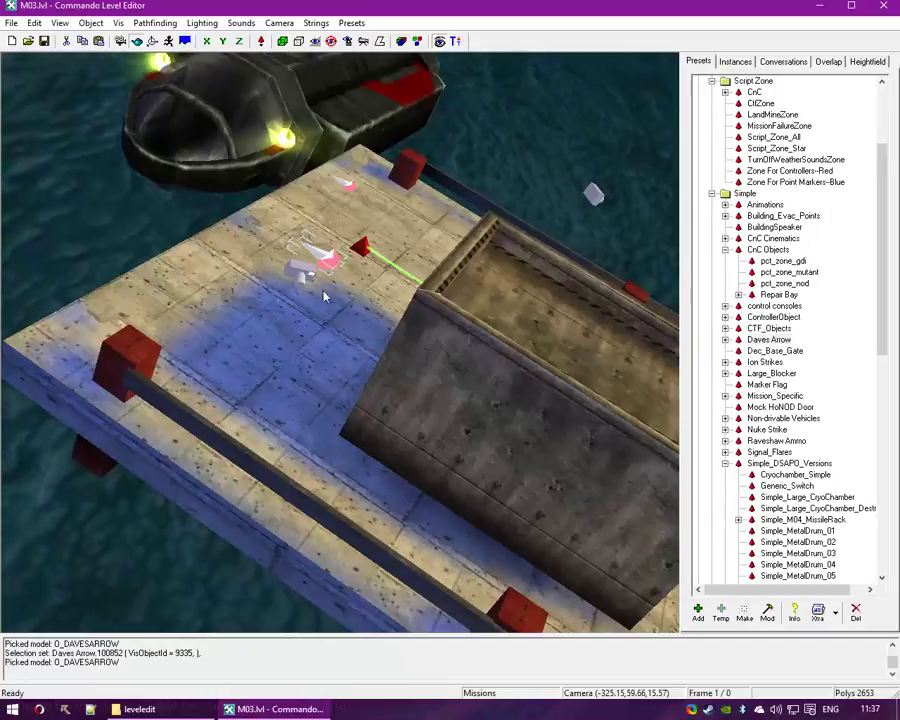
Clone the Daves Arrow twice and position the copies along the railing side of the pier, away from the original
{"action": "left_click", "coordinate": [123, 45]}
{"action": "left_click_drag", "start_coordinate": [264, 182], "coordinate": [286, 250]}
{"action": "right_click_drag", "start_coordinate": [287, 251], "coordinate": [340, 213]}
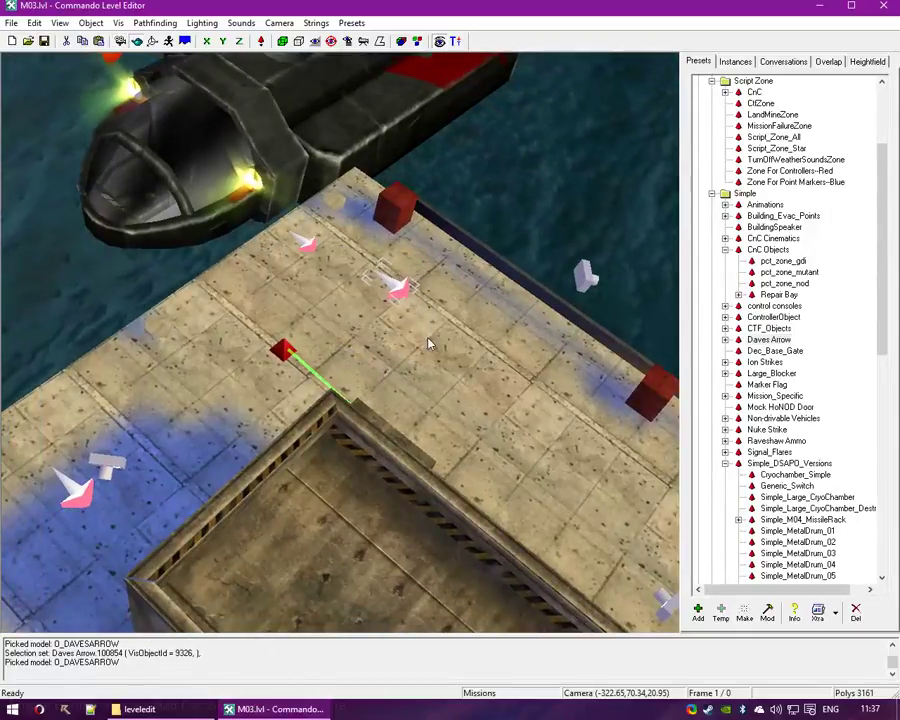
{"action": "mouse_move", "coordinate": [430, 343]}
{"action": "left_mouse_down", "text": "ctrl"}
{"action": "mouse_move", "coordinate": [398, 350]}
{"action": "mouse_move", "coordinate": [465, 417]}
{"action": "left_mouse_up", "text": "ctrl"}
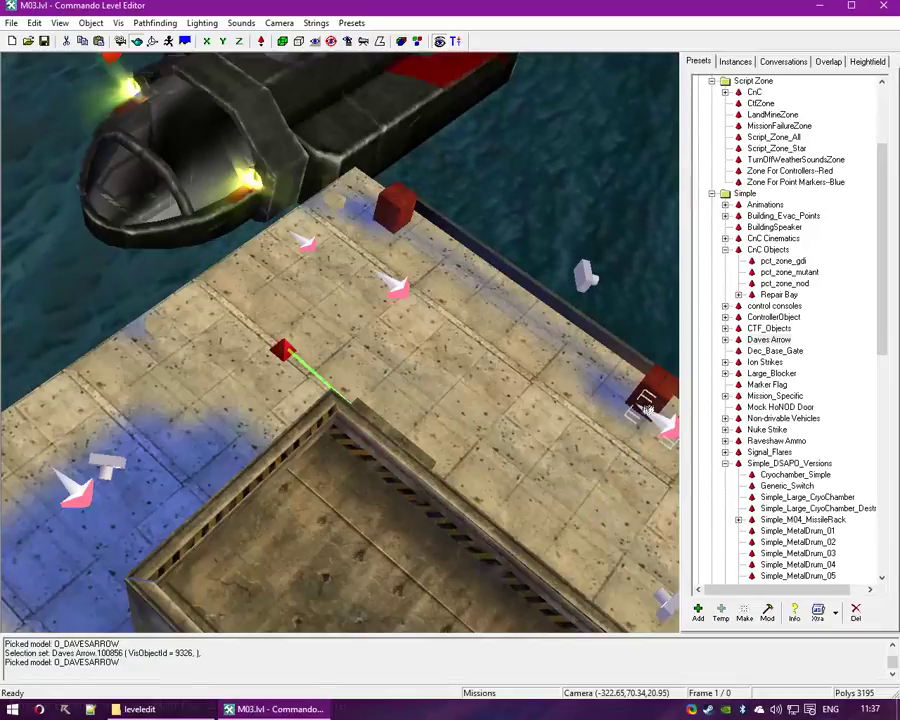
{"action": "left_click_drag", "start_coordinate": [647, 410], "coordinate": [623, 455]}
Copy the object ID of the arrow farthest along the railing and paste it into a new Notepad++ document
{"action": "double_click", "coordinate": [645, 465]}
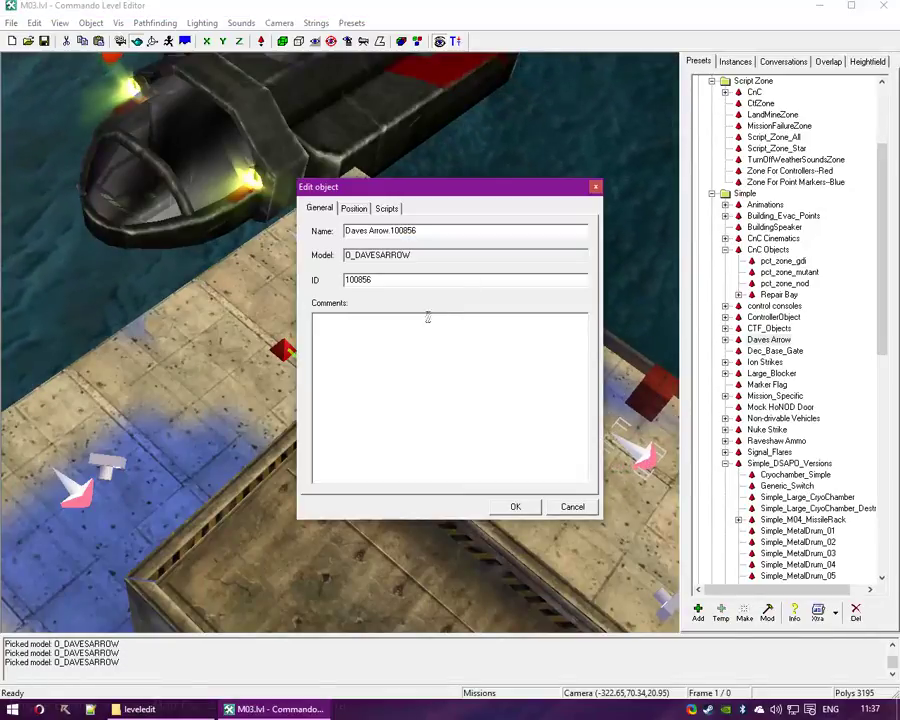
{"action": "right_click", "coordinate": [381, 282]}
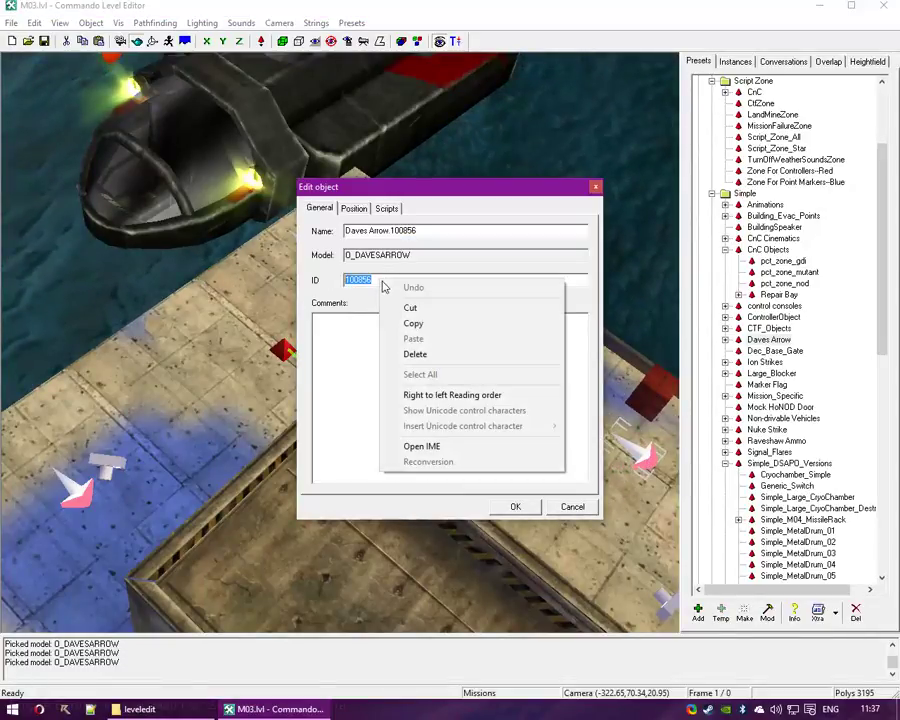
{"action": "left_click", "coordinate": [413, 323]}
{"action": "left_click", "coordinate": [91, 709]}
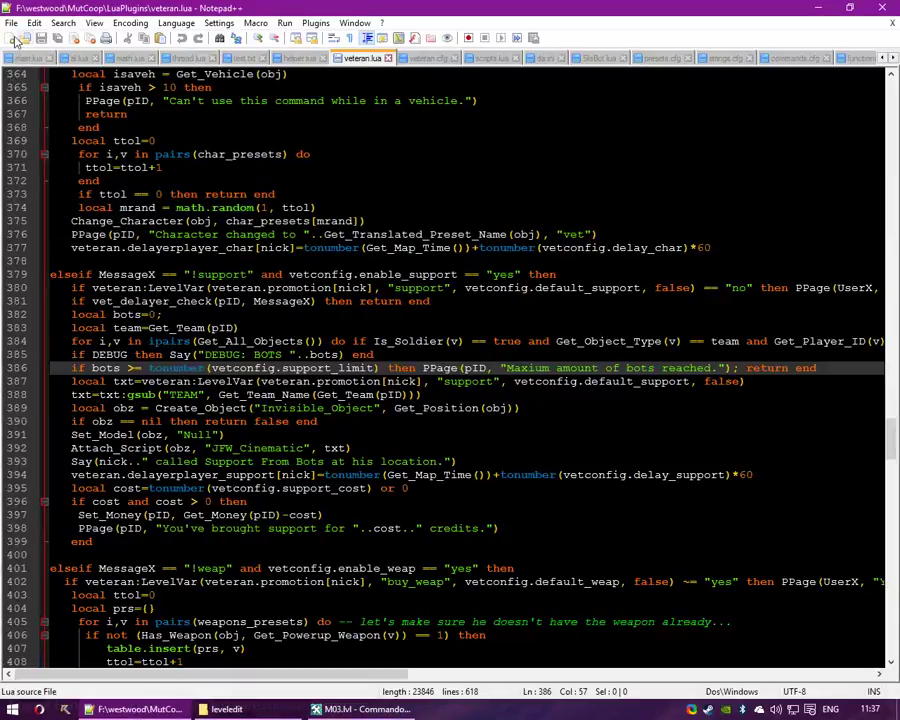
{"action": "left_click", "coordinate": [12, 38]}
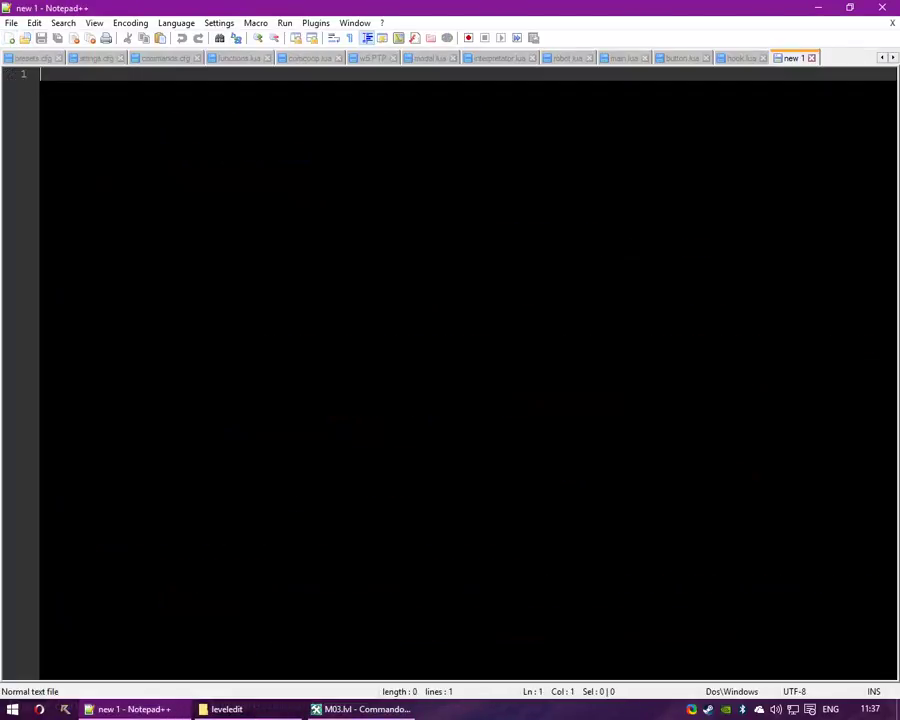
{"action": "key", "text": "ctrl+v"}
{"action": "key", "text": "Return"}
{"action": "left_click", "coordinate": [341, 712]}
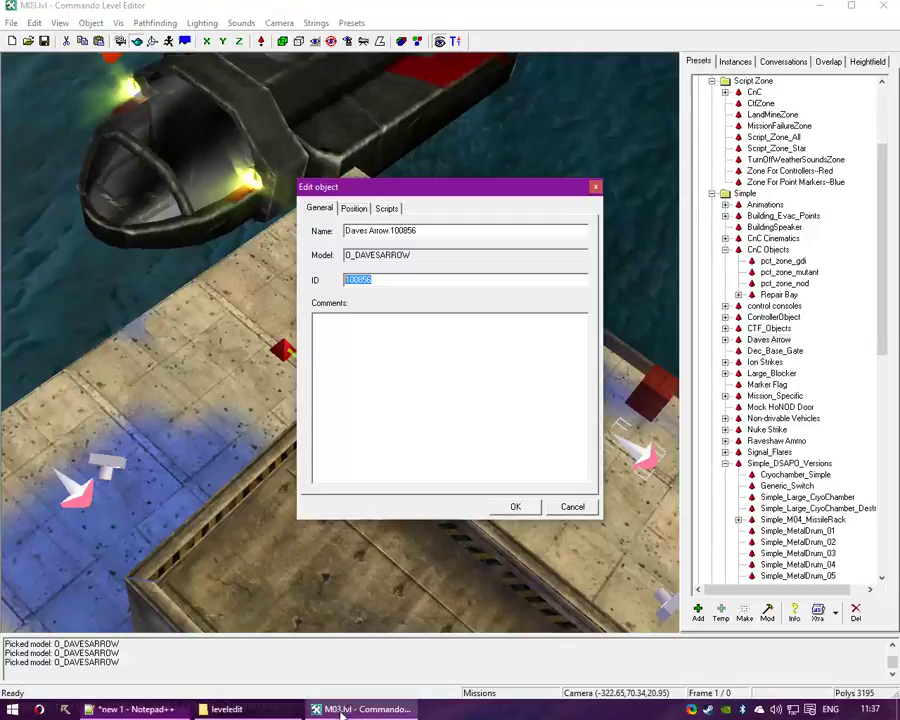
{"action": "left_click", "coordinate": [519, 508]}
Add the object ID of the arrow copy nearer the submarine as the second line of the Notepad++ list
{"action": "left_click", "coordinate": [393, 284]}
{"action": "double_click", "coordinate": [391, 283]}
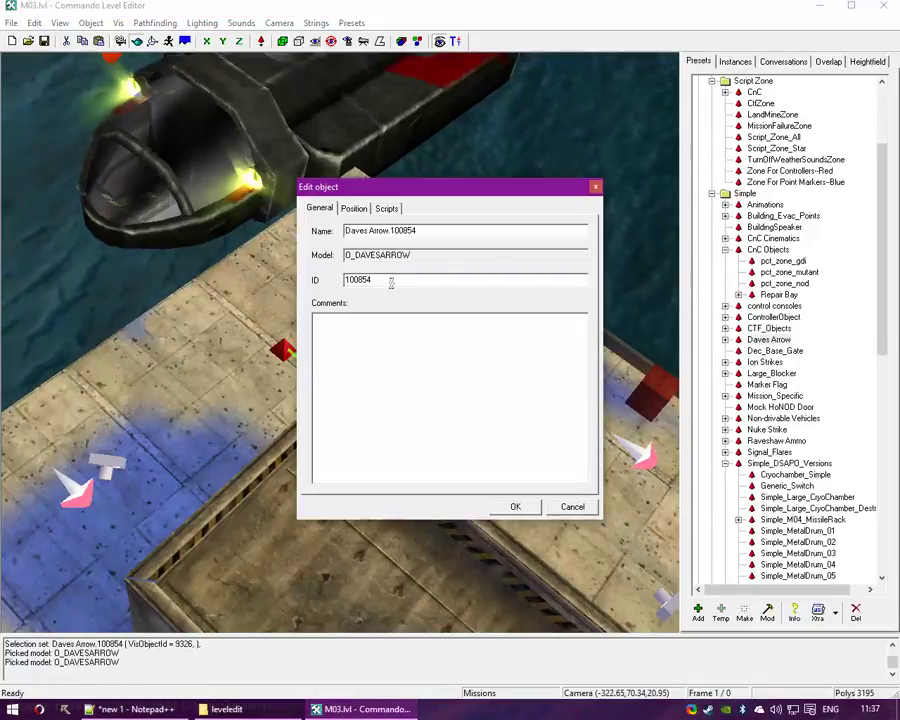
{"action": "key", "text": "alt+Tab"}
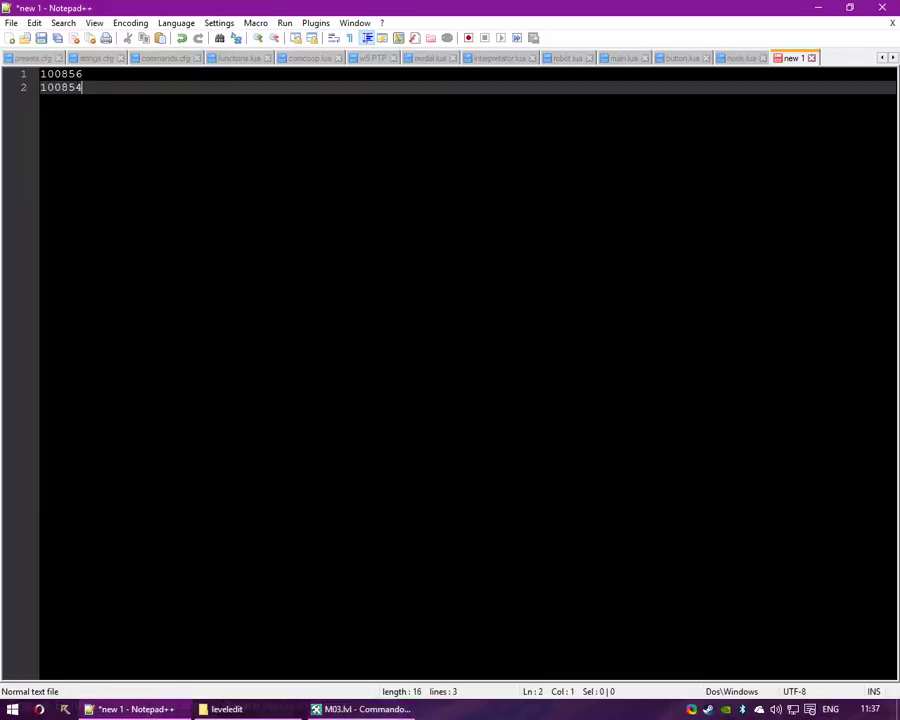
{"action": "key", "text": "Return"}
{"action": "left_click", "coordinate": [367, 711]}
{"action": "left_click", "coordinate": [500, 506]}
Add the object ID of the original arrow, on the other side of the container, to the Notepad++ list
{"action": "left_click", "coordinate": [76, 508]}
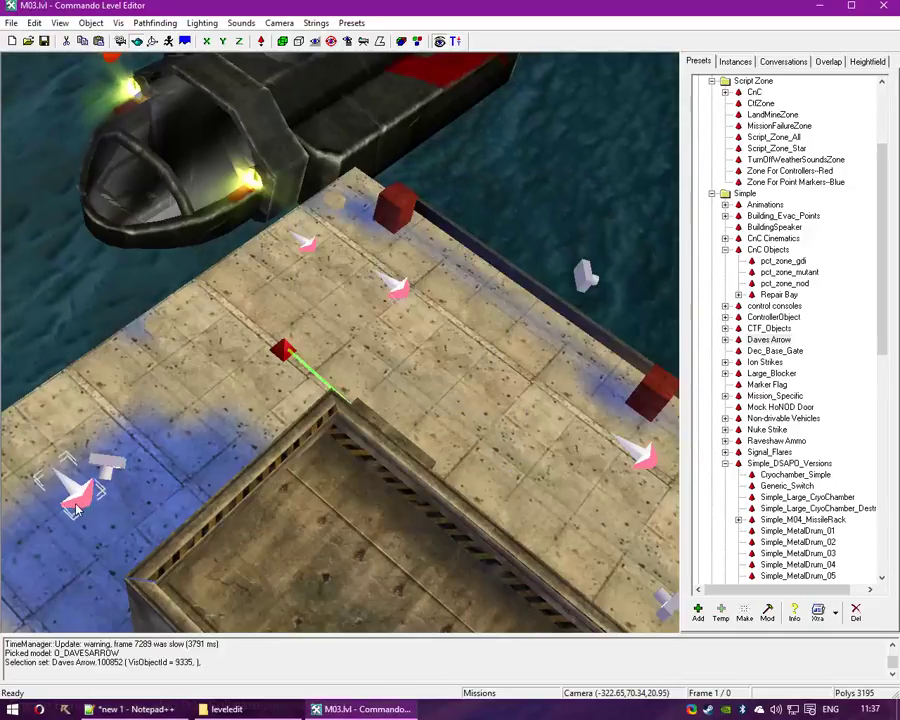
{"action": "double_click", "coordinate": [76, 505]}
{"action": "key", "text": "ctrl+c"}
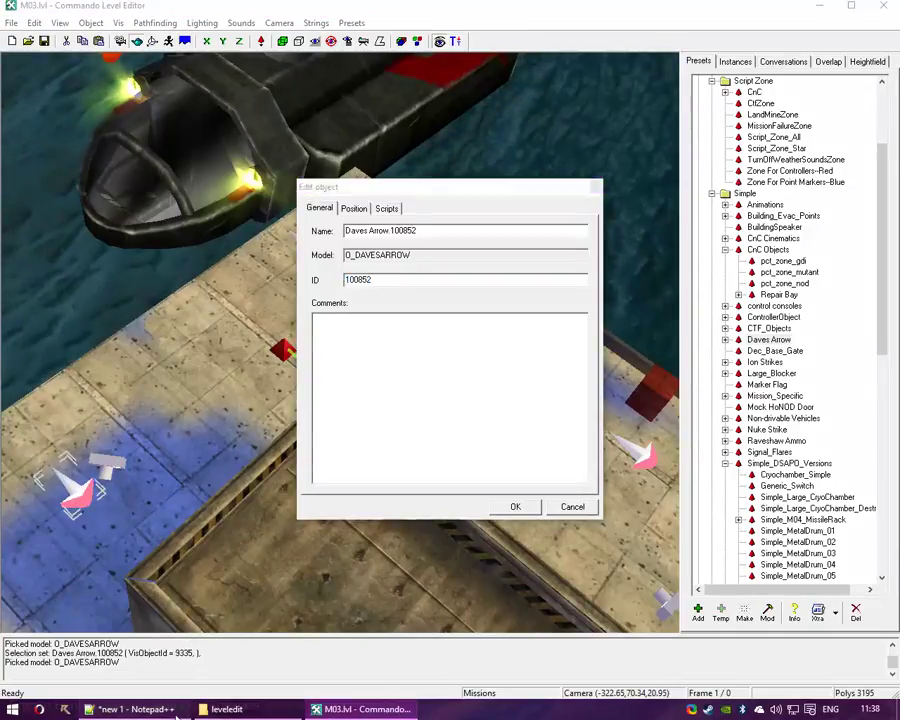
{"action": "key", "text": "alt+Tab"}
{"action": "key", "text": "ctrl+v"}
{"action": "key", "text": "Return"}
{"action": "key", "text": "alt+Tab"}
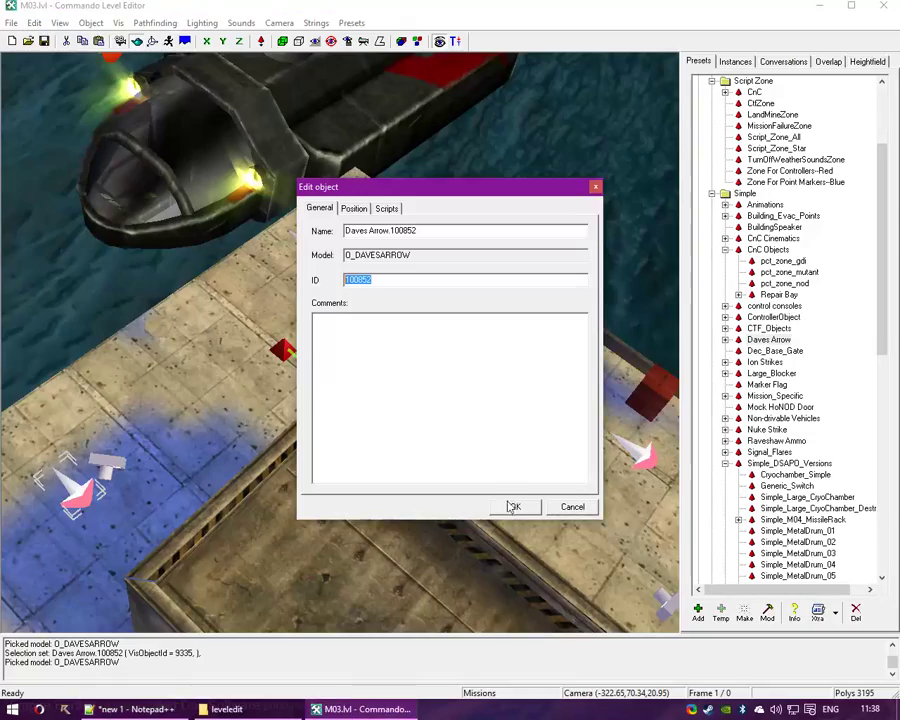
{"action": "left_click", "coordinate": [510, 505]}
Add a Script_Zone_Star zone at the hangar and move it onto the floor inside, near the Nod soldiers and crates
{"action": "right_click_drag", "start_coordinate": [339, 287], "coordinate": [346, 314]}
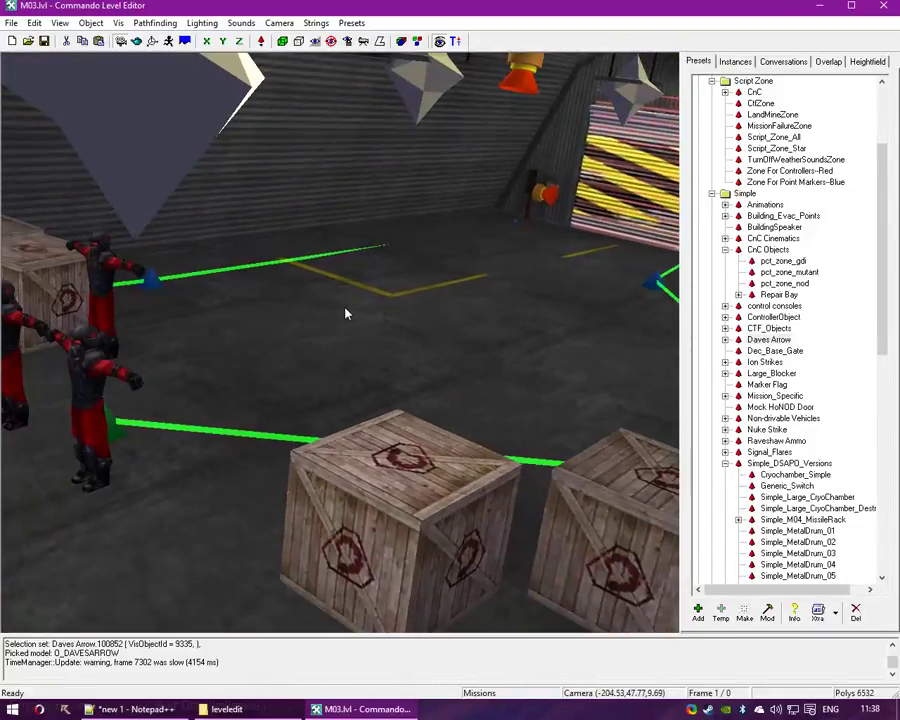
{"action": "scroll", "coordinate": [813, 455], "scroll_direction": "down", "scroll_amount": 4}
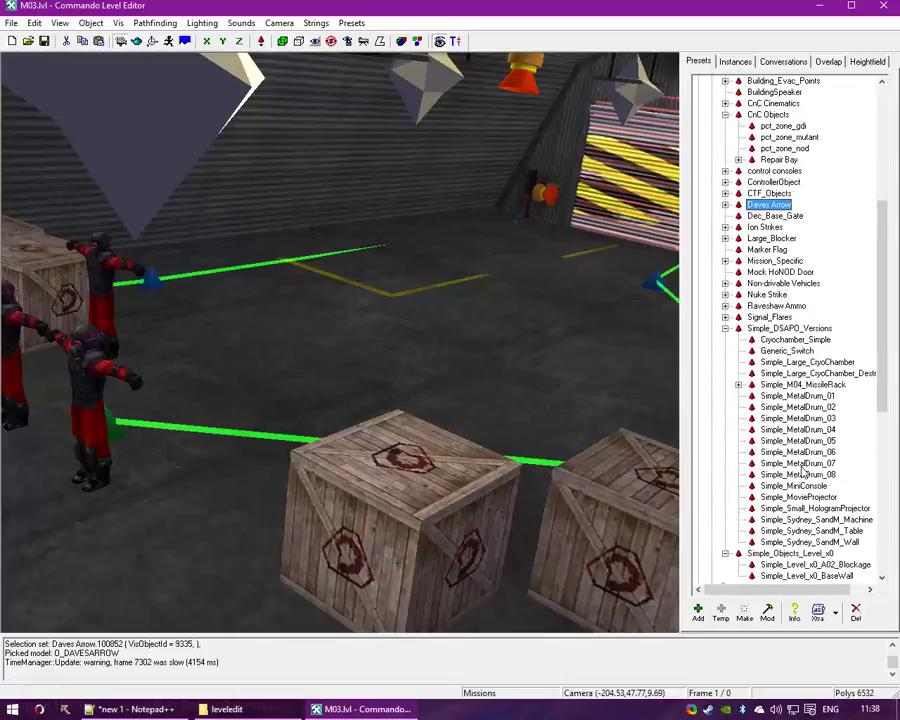
{"action": "scroll", "coordinate": [800, 445], "scroll_direction": "up", "scroll_amount": 8}
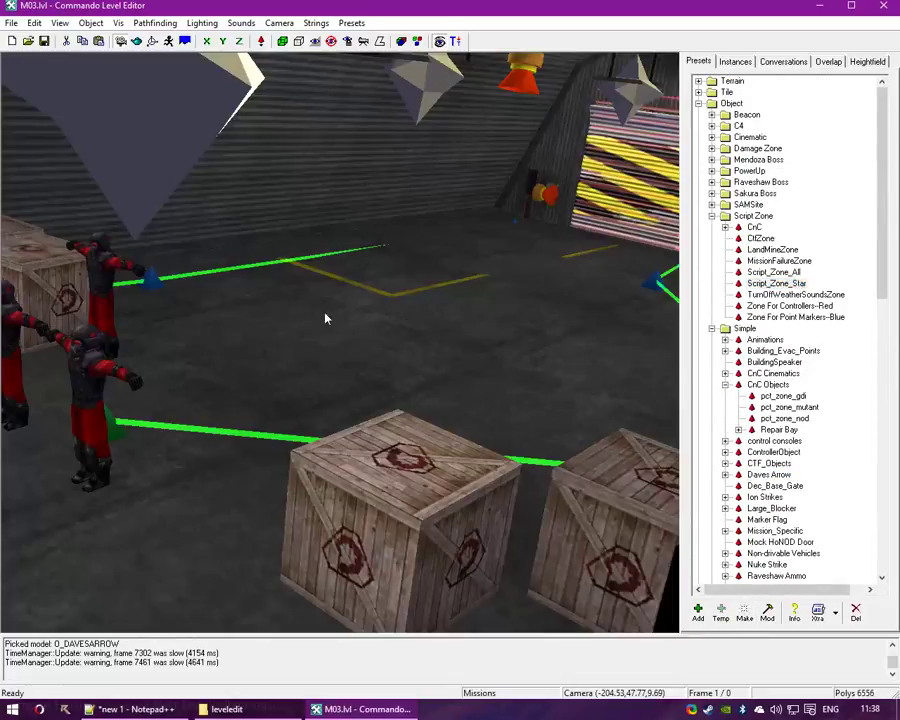
{"action": "right_click_drag", "start_coordinate": [325, 318], "coordinate": [266, 351]}
{"action": "left_click", "coordinate": [266, 351]}
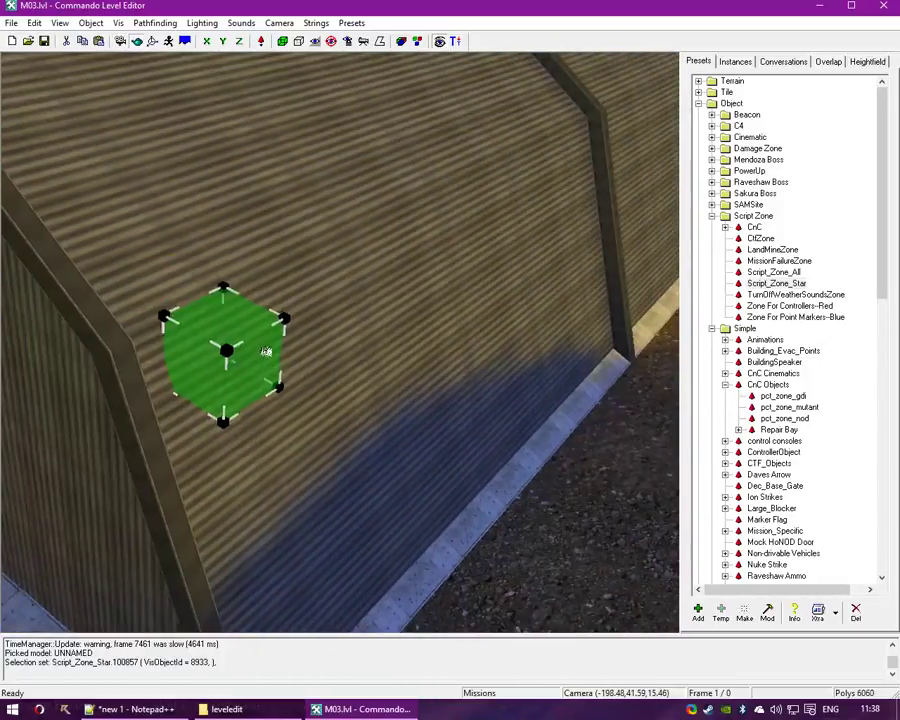
{"action": "left_click", "coordinate": [123, 46]}
{"action": "right_click_drag", "start_coordinate": [215, 335], "coordinate": [365, 106]}
{"action": "left_click", "coordinate": [137, 42]}
{"action": "left_click_drag", "start_coordinate": [442, 259], "coordinate": [399, 469]}
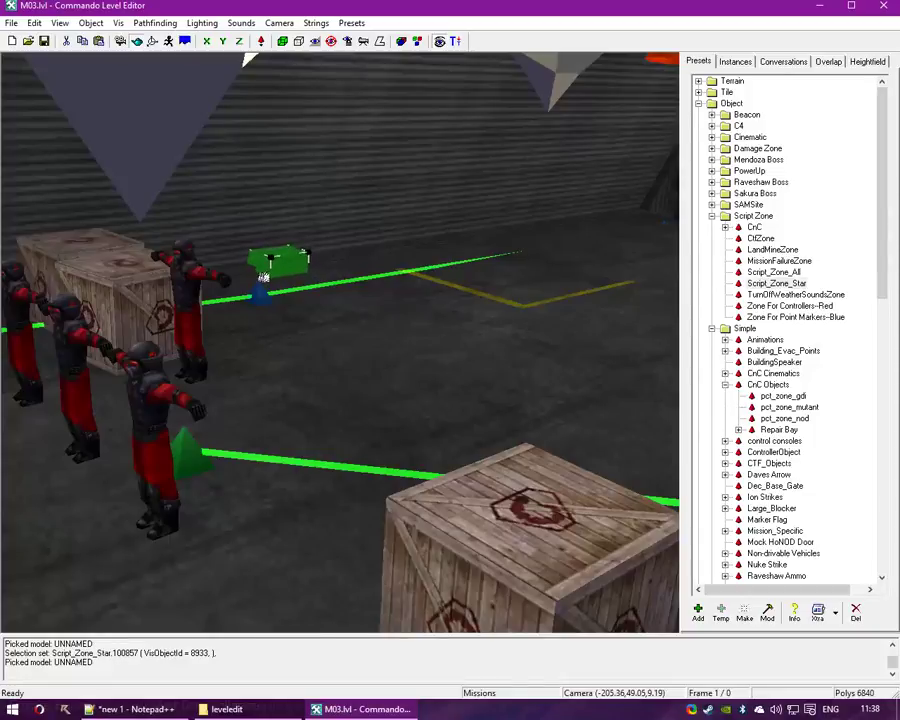
Stretch the script zone lengthwise across the hangar floor and enlarge it towards the corrugated side wall
{"action": "left_click_drag", "start_coordinate": [319, 302], "coordinate": [655, 450]}
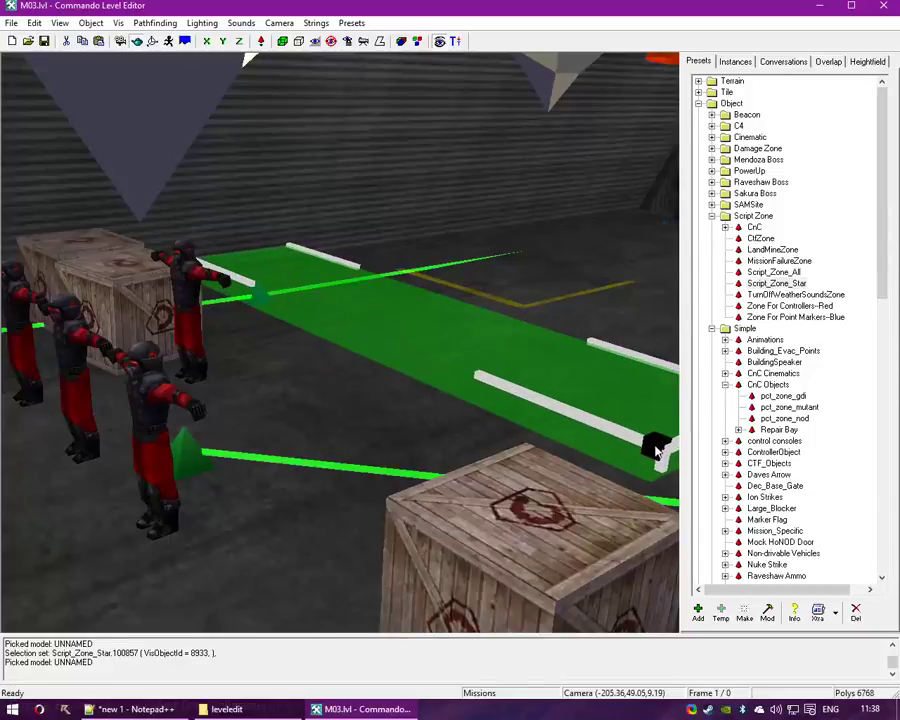
{"action": "right_click_drag", "start_coordinate": [389, 329], "coordinate": [225, 412]}
{"action": "key", "text": "space"}
{"action": "left_click_drag", "start_coordinate": [226, 413], "coordinate": [677, 430]}
{"action": "left_click_drag", "start_coordinate": [228, 172], "coordinate": [287, 284]}
{"action": "right_click_drag", "start_coordinate": [287, 284], "coordinate": [270, 362]}
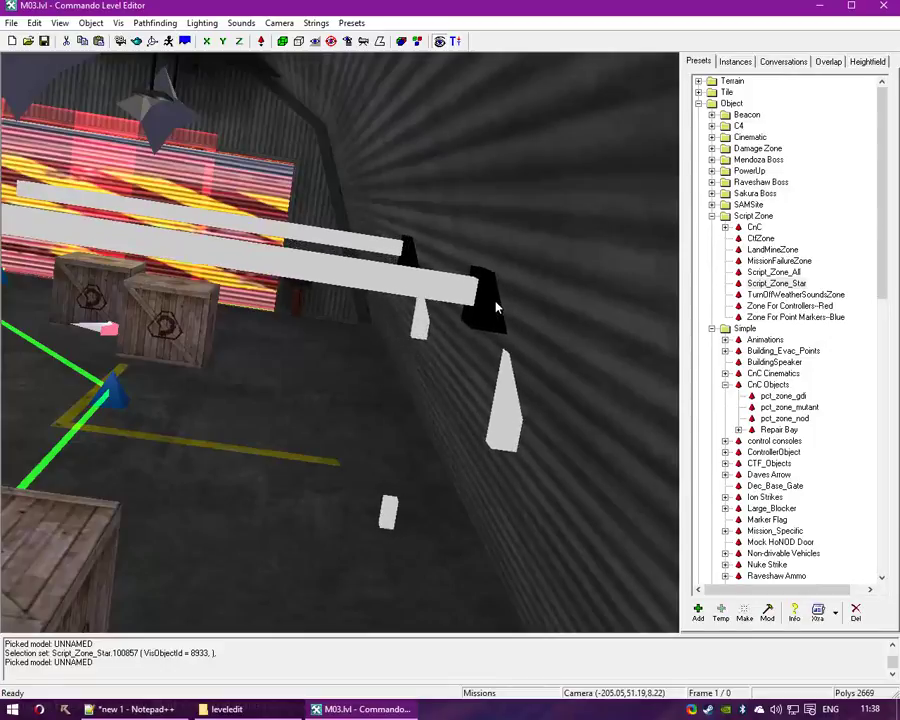
Adjust the script zone's corners so it covers the floor beside the crates and reaches the hangar wall
{"action": "right_click_drag", "start_coordinate": [200, 311], "coordinate": [308, 400]}
{"action": "key", "text": "Down"}
{"action": "left_click_drag", "start_coordinate": [271, 306], "coordinate": [467, 445]}
{"action": "key", "text": "space"}
{"action": "right_click_drag", "start_coordinate": [466, 444], "coordinate": [160, 338]}
{"action": "key", "text": "space"}
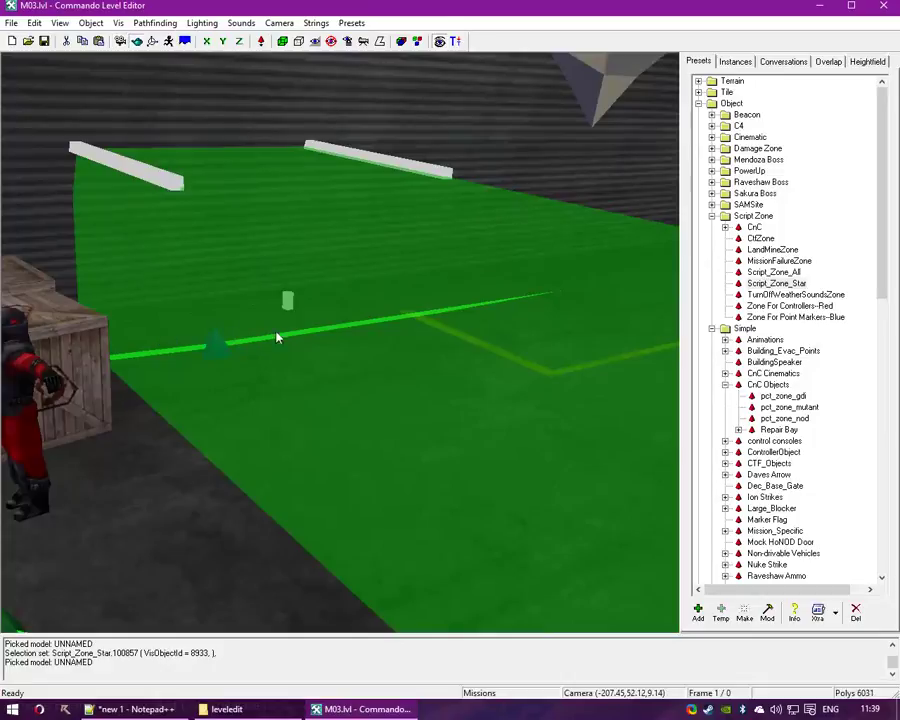
{"action": "left_click_drag", "start_coordinate": [287, 304], "coordinate": [348, 375]}
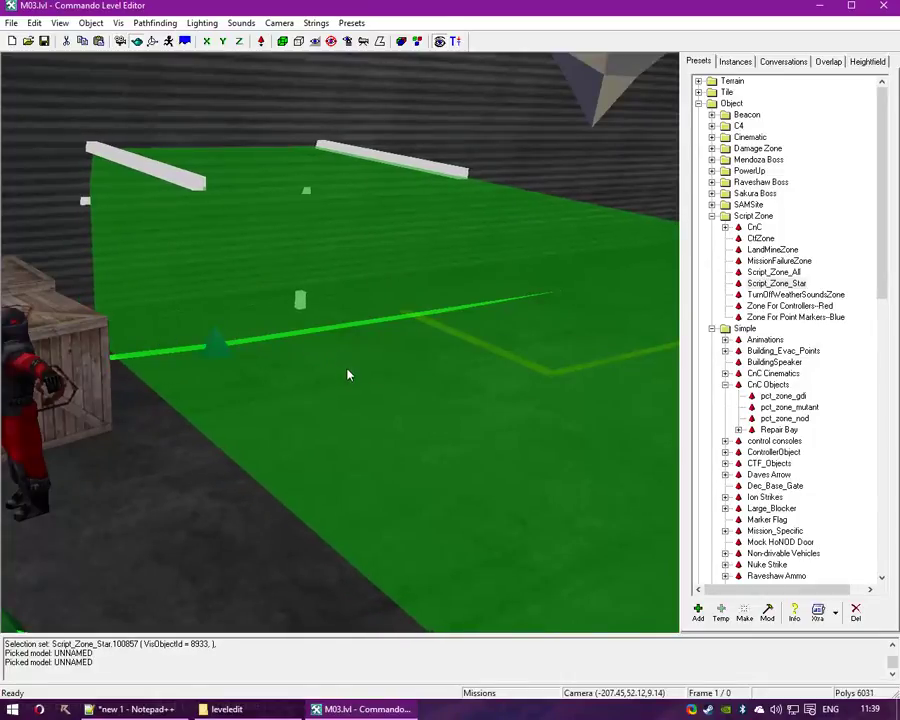
{"action": "right_click_drag", "start_coordinate": [449, 228], "coordinate": [265, 277]}
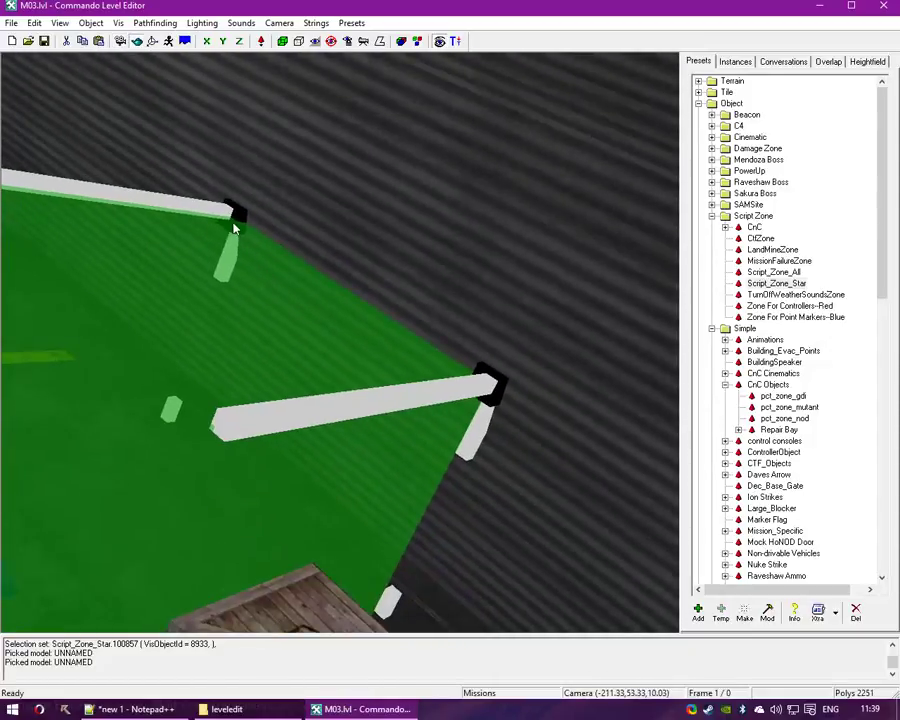
{"action": "right_click_drag", "start_coordinate": [241, 225], "coordinate": [340, 281]}
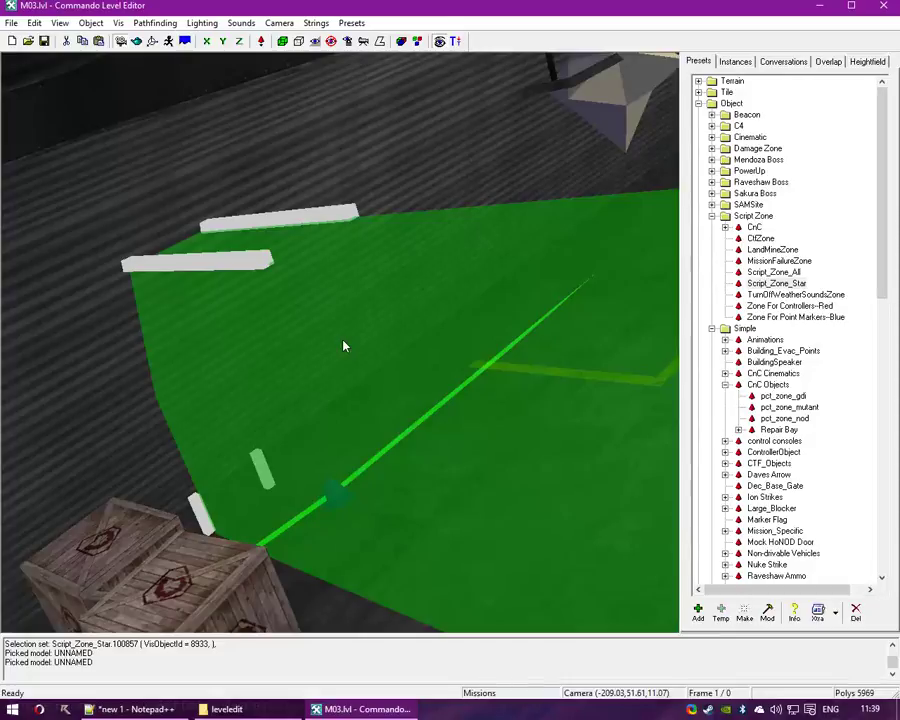
Open the hangar script zone's properties and begin adding a new script to its script list
{"action": "right_click_drag", "start_coordinate": [361, 416], "coordinate": [402, 269]}
{"action": "double_click", "coordinate": [402, 269]}
{"action": "left_click", "coordinate": [386, 208]}
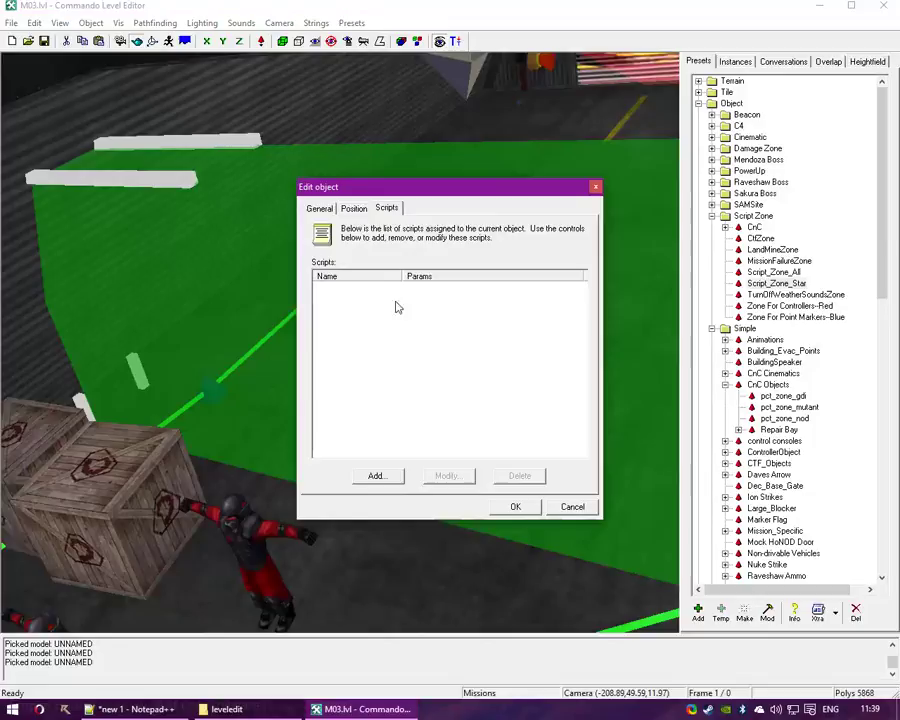
{"action": "left_click", "coordinate": [376, 477]}
{"action": "key", "text": "Down"}
{"action": "key", "text": "Down"}
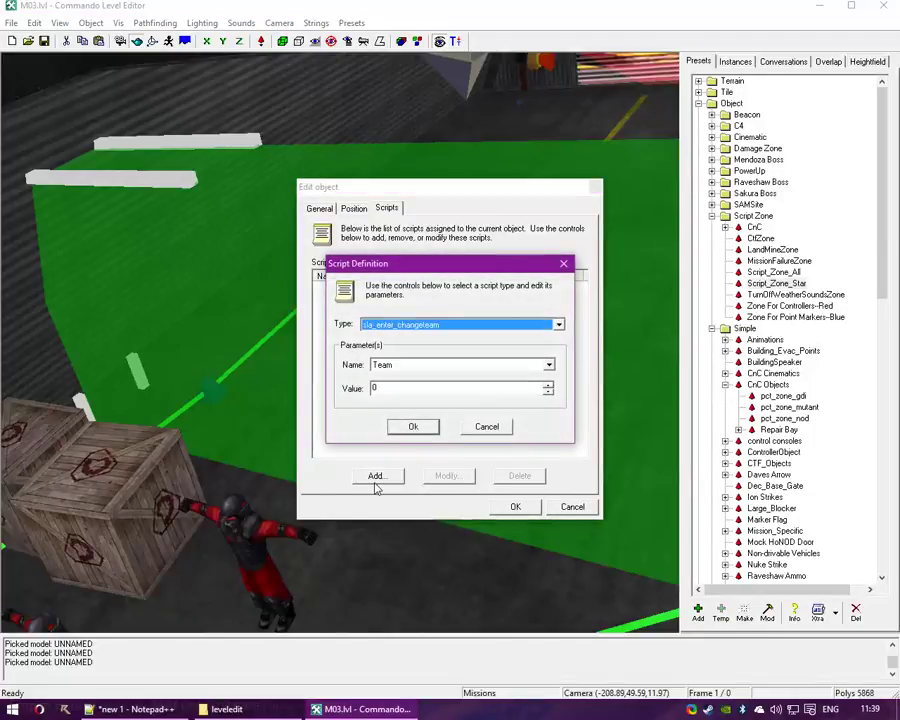
Browse the sla_ script types and try sla_teleport as the zone's script
{"action": "left_click", "coordinate": [425, 326]}
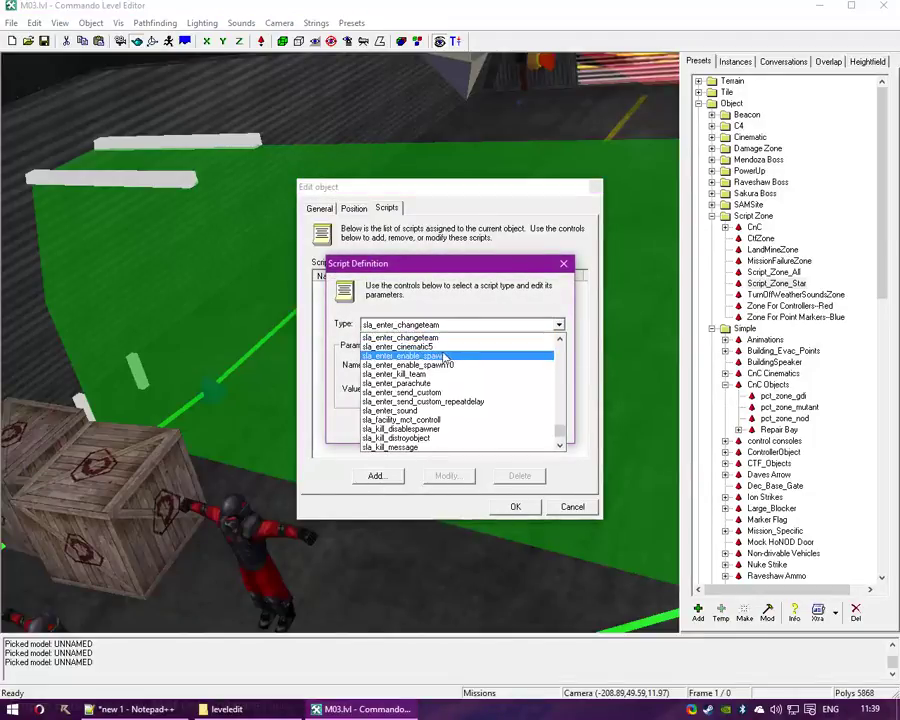
{"action": "scroll", "coordinate": [447, 410], "scroll_direction": "up", "scroll_amount": 4}
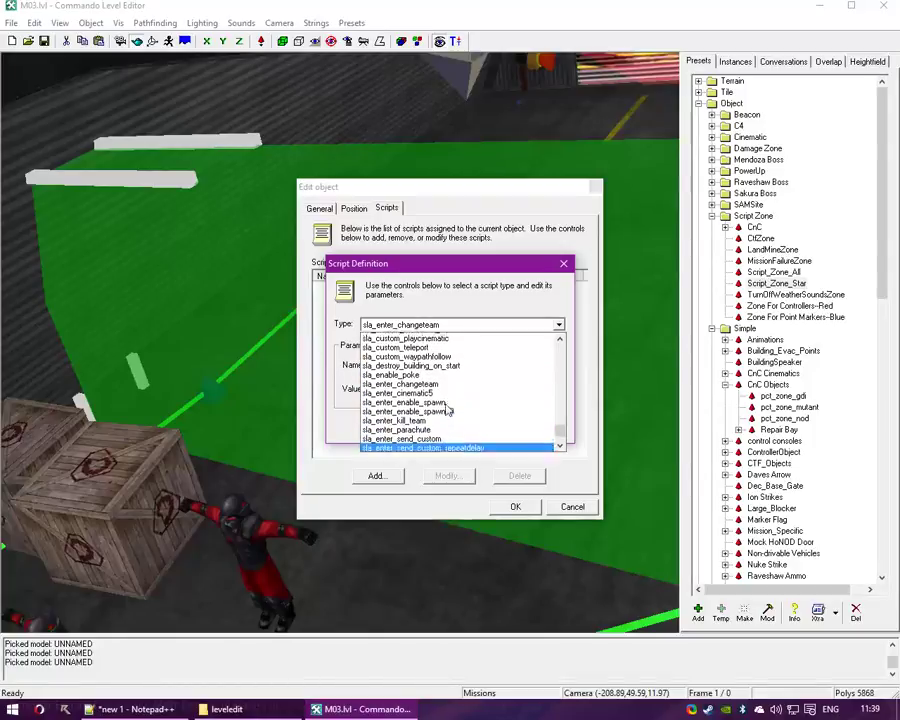
{"action": "scroll", "coordinate": [447, 410], "scroll_direction": "up", "scroll_amount": 2}
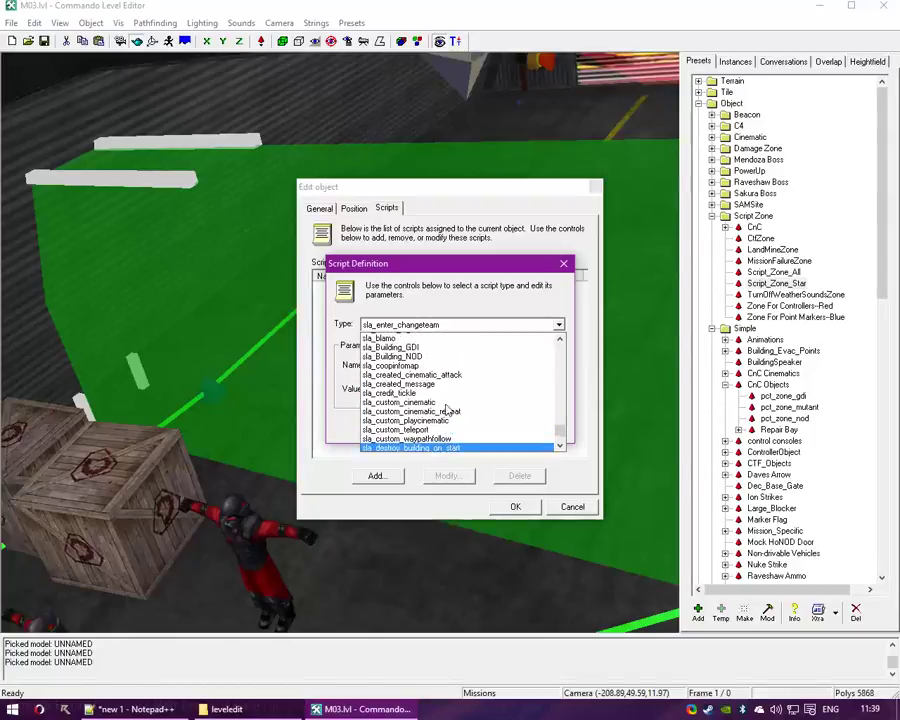
{"action": "scroll", "coordinate": [447, 410], "scroll_direction": "down", "scroll_amount": 3}
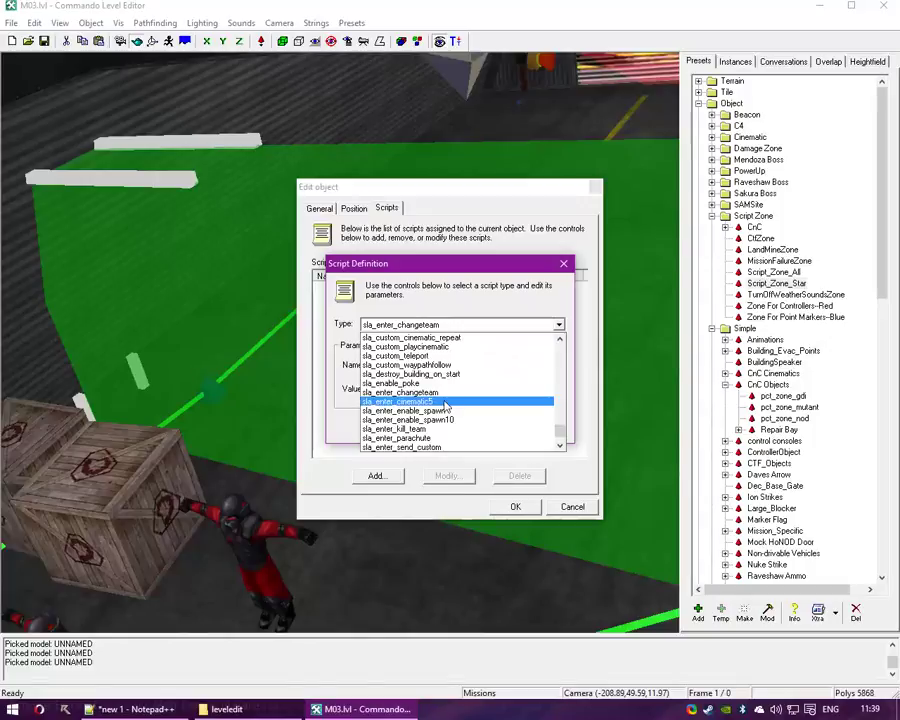
{"action": "scroll", "coordinate": [455, 412], "scroll_direction": "down", "scroll_amount": 3}
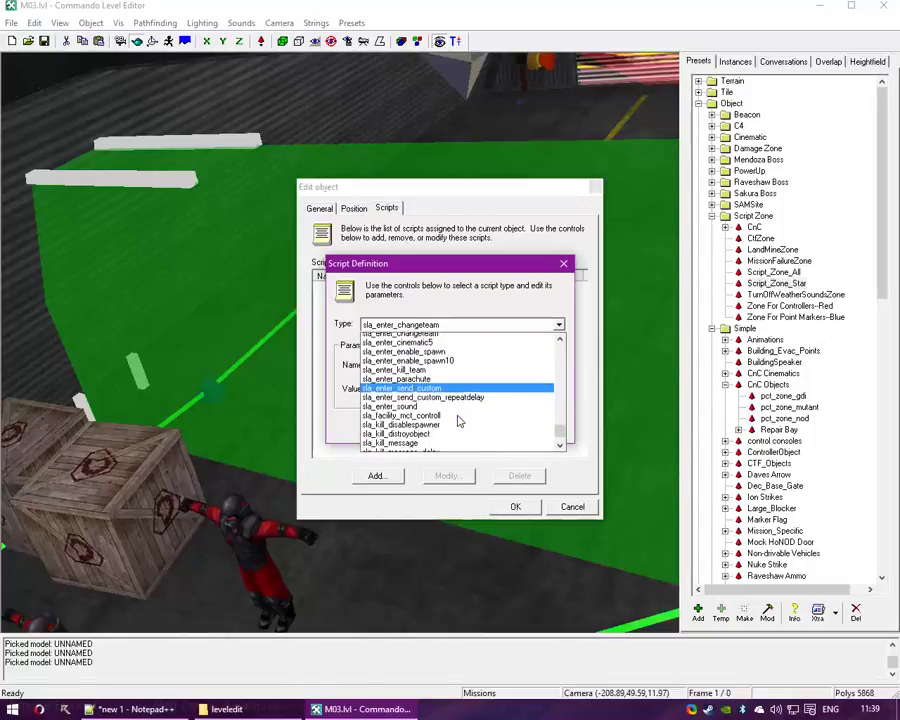
{"action": "type", "text": "sl"}
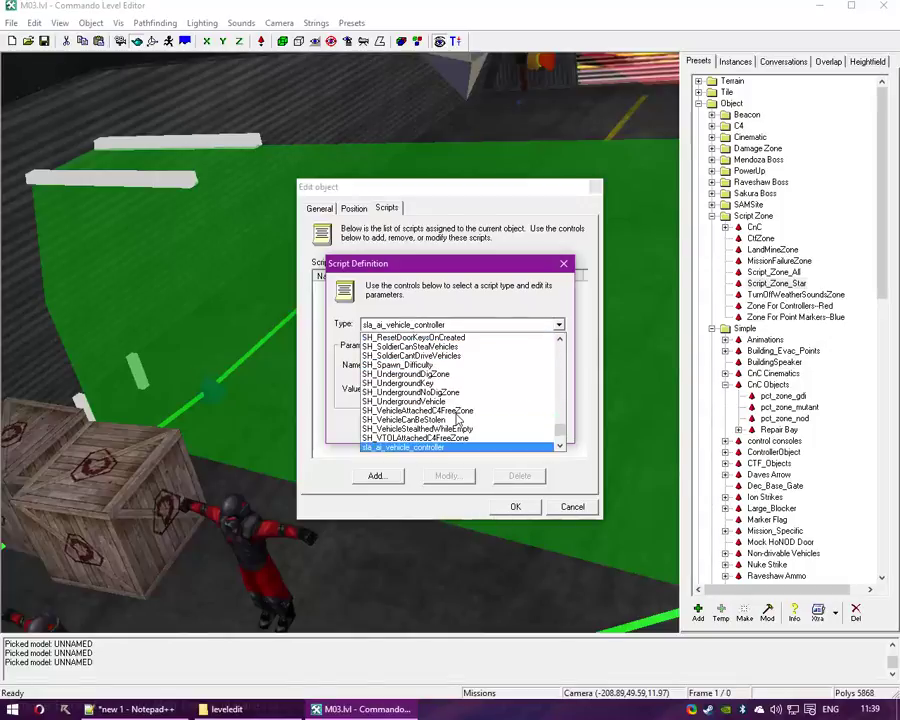
{"action": "type", "text": "a_teleport"}
{"action": "left_click", "coordinate": [403, 446]}
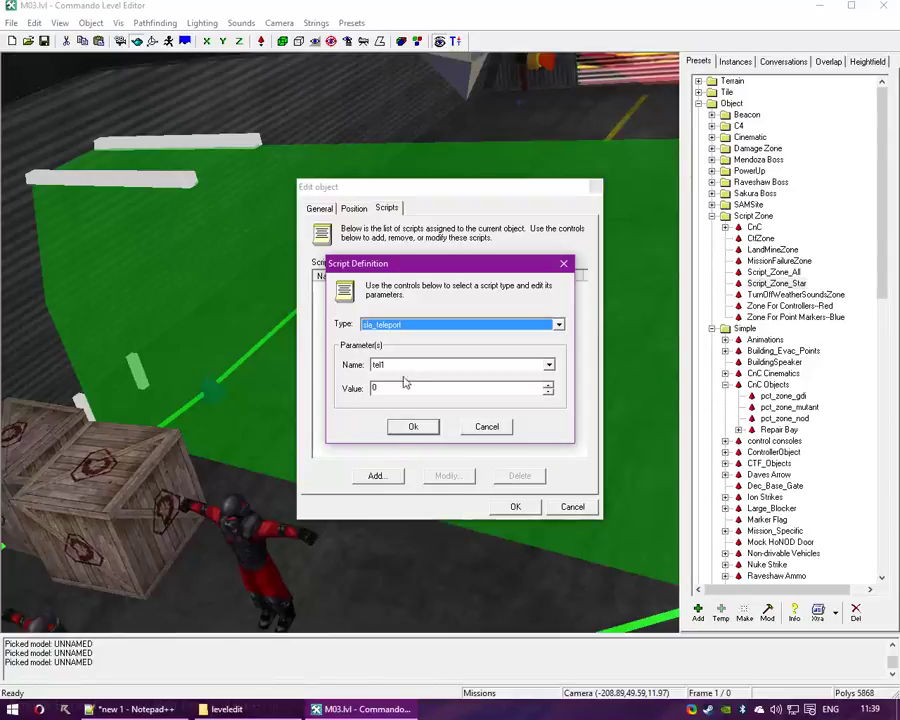
{"action": "left_click", "coordinate": [414, 365]}
{"action": "left_click", "coordinate": [416, 360]}
Set the new script's type to sla_Random_Tele_Enter
{"action": "left_click", "coordinate": [418, 324]}
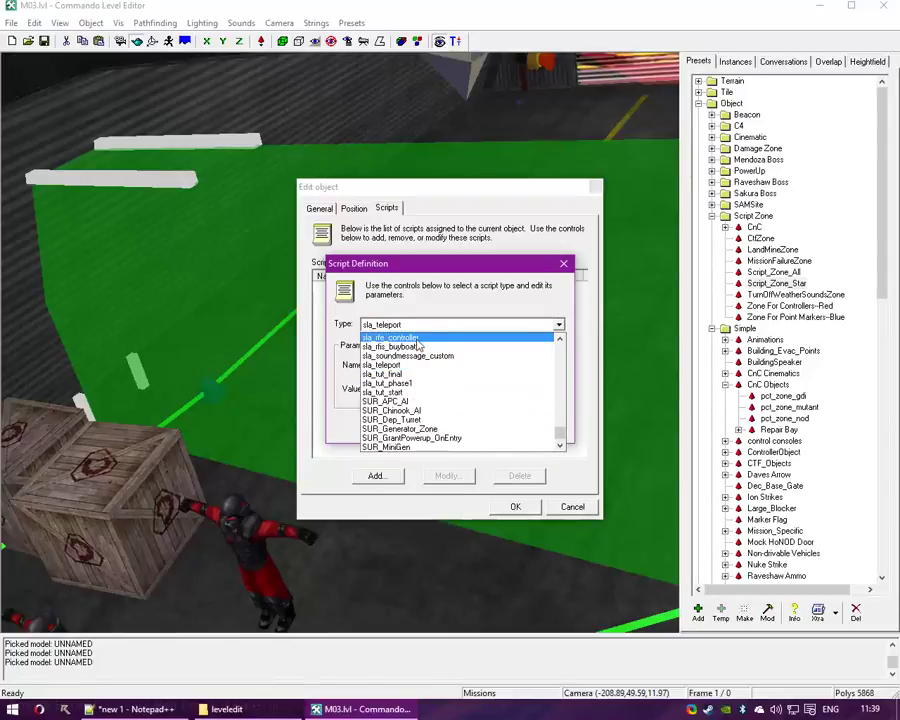
{"action": "scroll", "coordinate": [418, 345], "scroll_direction": "up", "scroll_amount": 1}
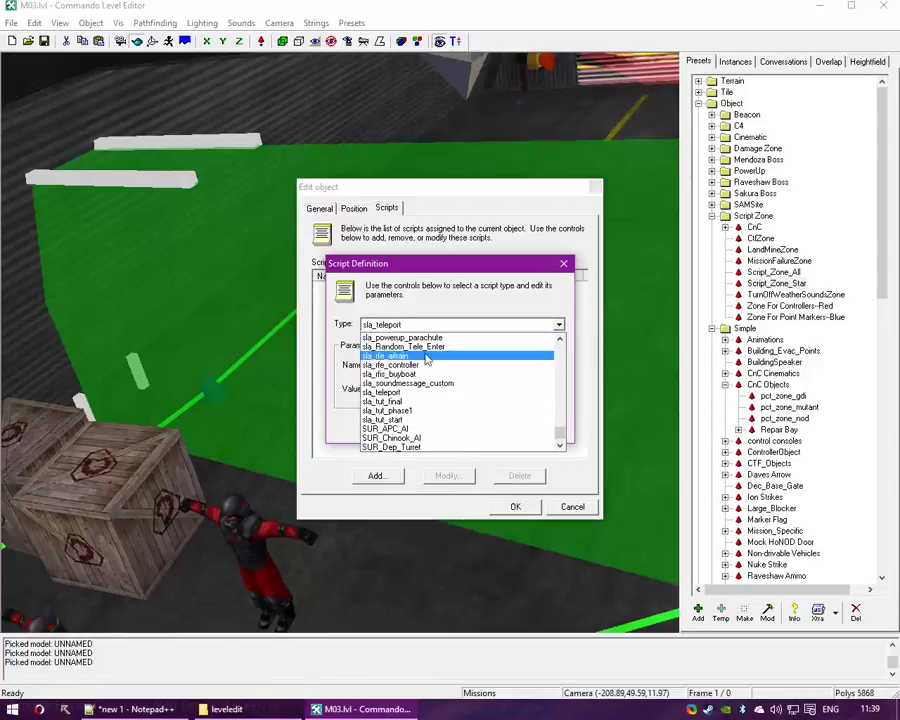
{"action": "left_click", "coordinate": [371, 347]}
{"action": "key", "text": "Tab"}
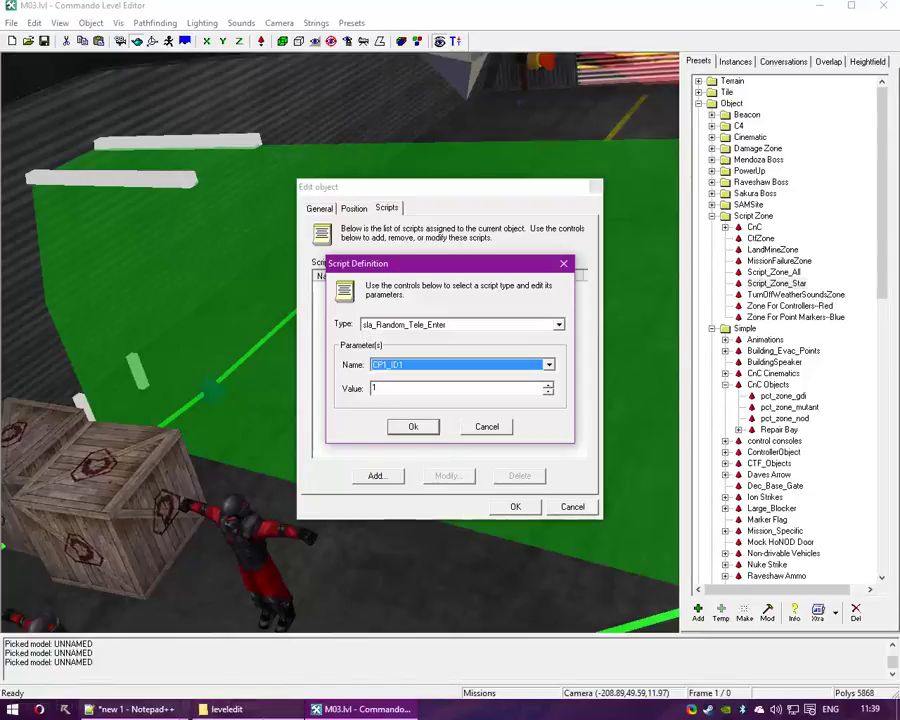
Copy the first arrow ID, 100856, from the Notepad++ list into the script's CP1_ID1 parameter
{"action": "key", "text": "alt+Tab"}
{"action": "key", "text": "ctrl+Home"}
{"action": "key", "text": "shift+End"}
{"action": "key", "text": "ctrl+c"}
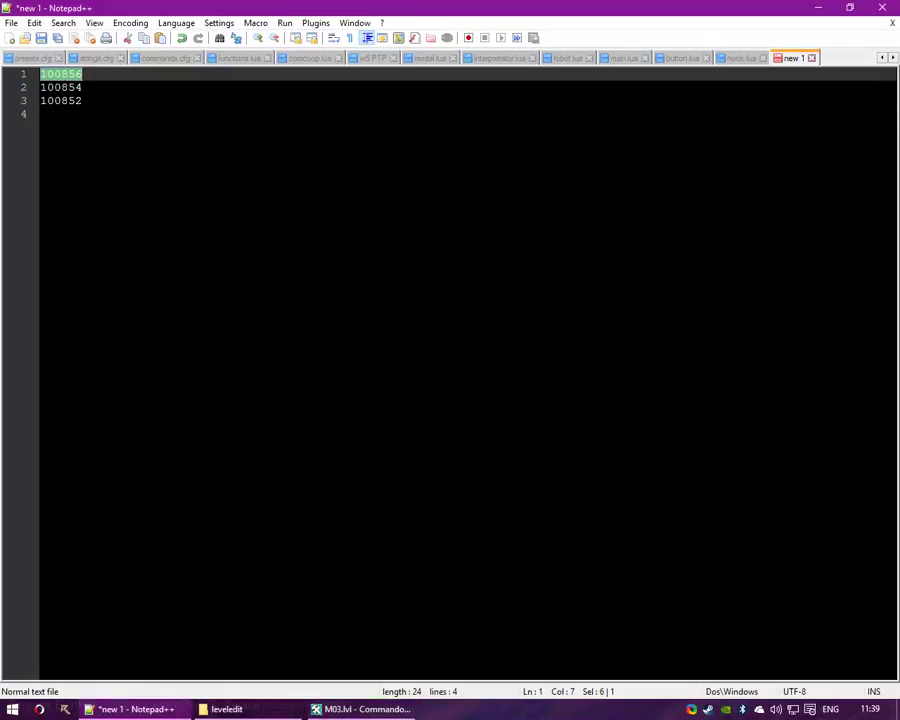
{"action": "left_click", "coordinate": [345, 710]}
{"action": "double_click", "coordinate": [382, 388]}
{"action": "right_click", "coordinate": [394, 385]}
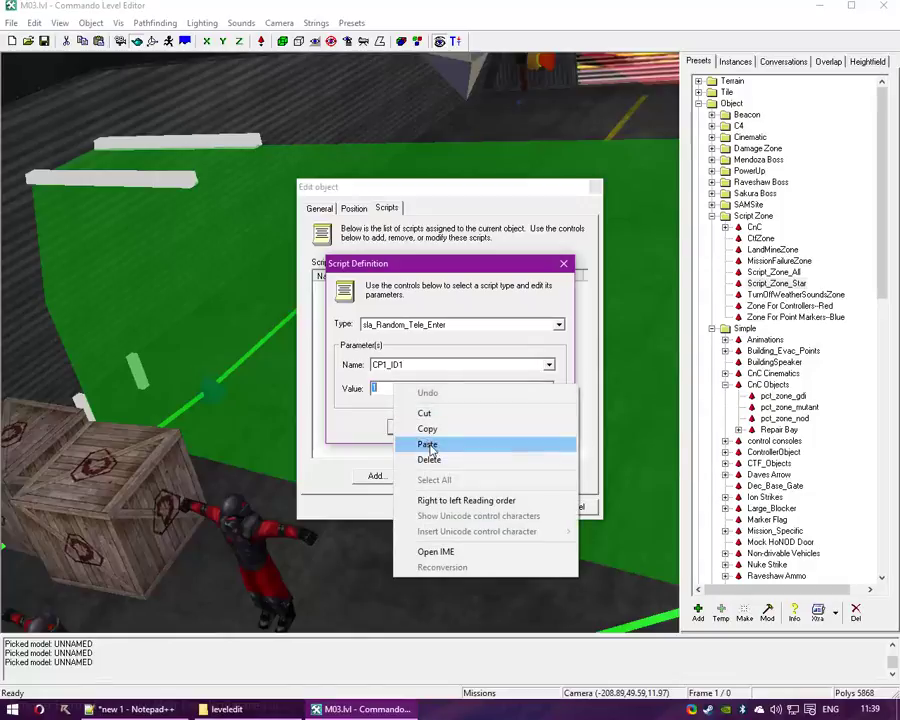
{"action": "left_click", "coordinate": [429, 446]}
Set the CP1_ID2 parameter to the second arrow ID in the Notepad++ list, 100854
{"action": "left_click", "coordinate": [401, 368]}
{"action": "left_click", "coordinate": [402, 385]}
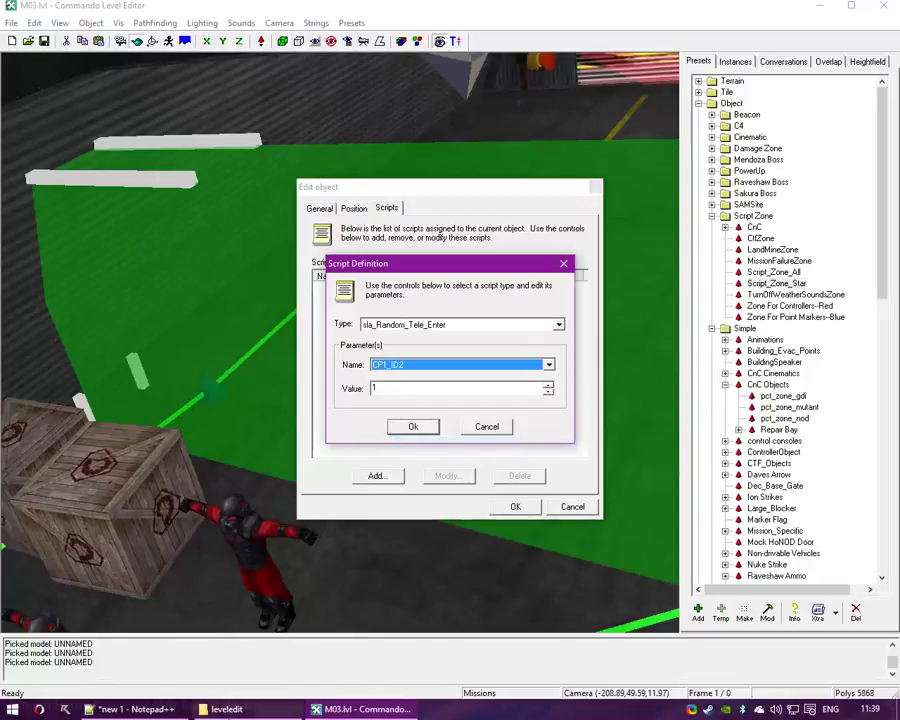
{"action": "left_click", "coordinate": [152, 709]}
{"action": "double_click", "coordinate": [62, 88]}
{"action": "key", "text": "ctrl+c"}
{"action": "left_click", "coordinate": [348, 711]}
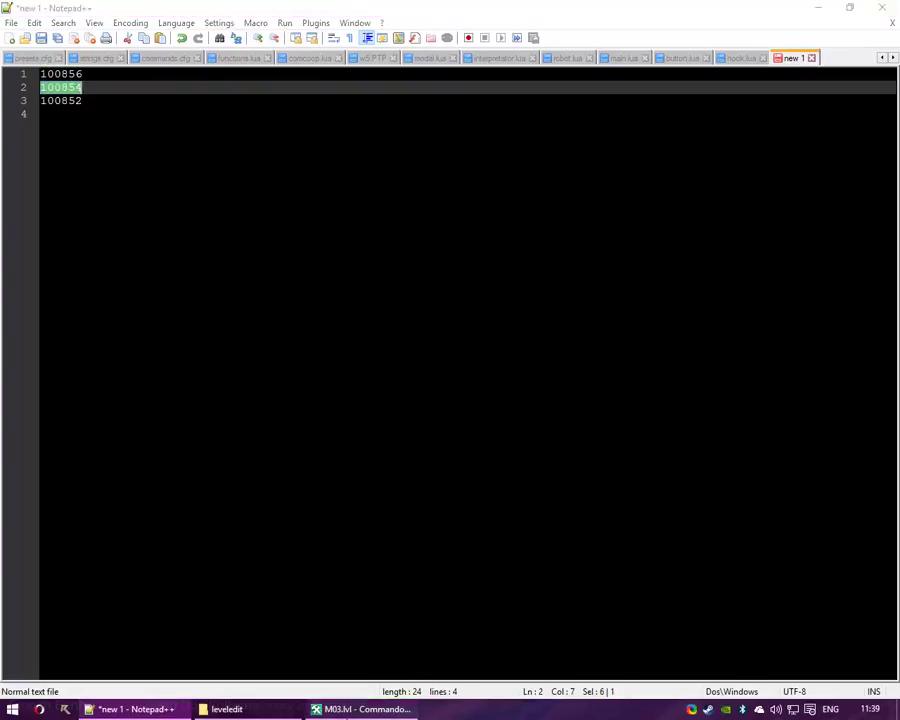
{"action": "key", "text": "alt+Tab"}
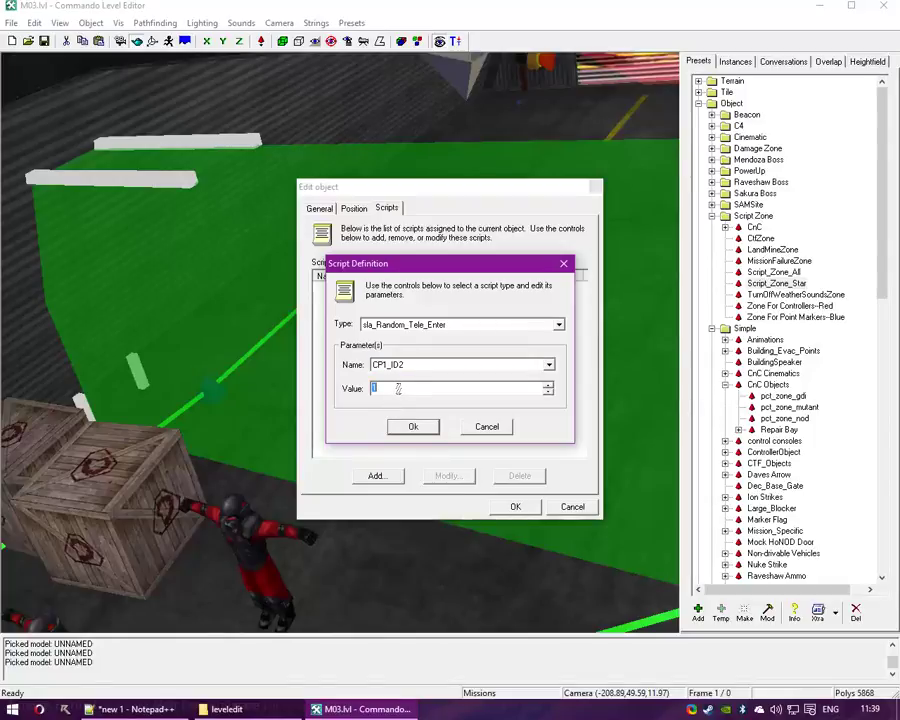
{"action": "right_click", "coordinate": [388, 390]}
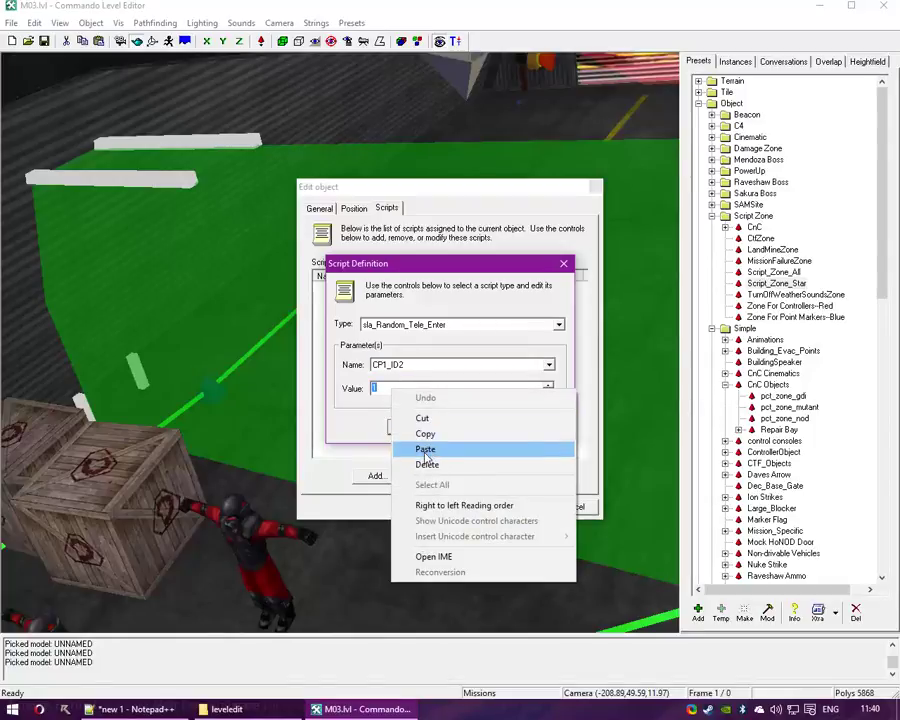
{"action": "left_click", "coordinate": [425, 450]}
Set the CP1_ID3 parameter to the third listed arrow ID, 100852, and apply the script to the zone
{"action": "left_click", "coordinate": [418, 366]}
{"action": "left_click", "coordinate": [400, 392]}
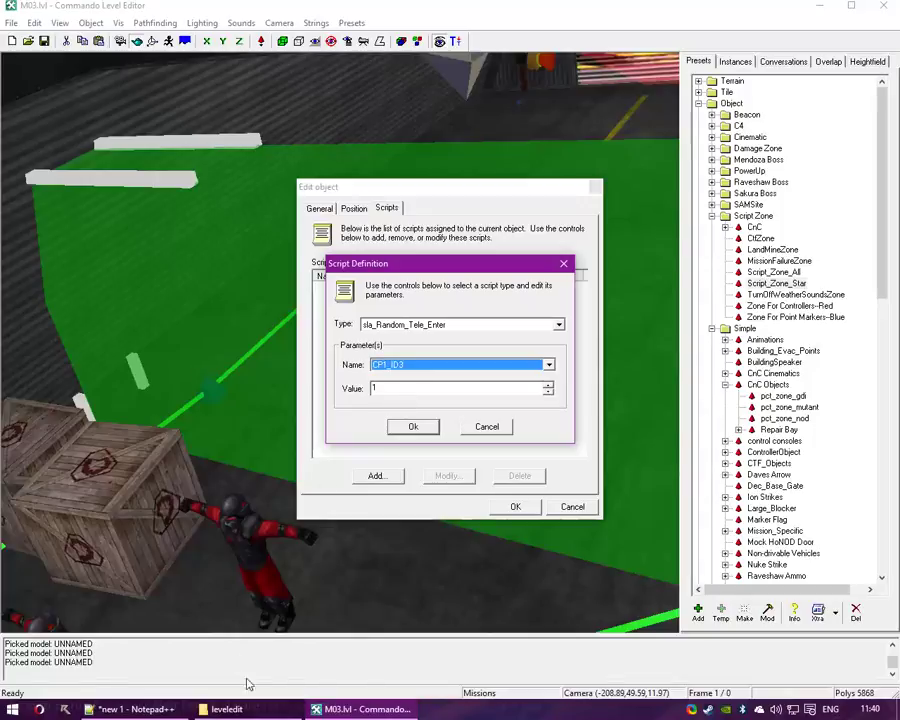
{"action": "left_click", "coordinate": [135, 709]}
{"action": "double_click", "coordinate": [60, 100]}
{"action": "key", "text": "ctrl+c"}
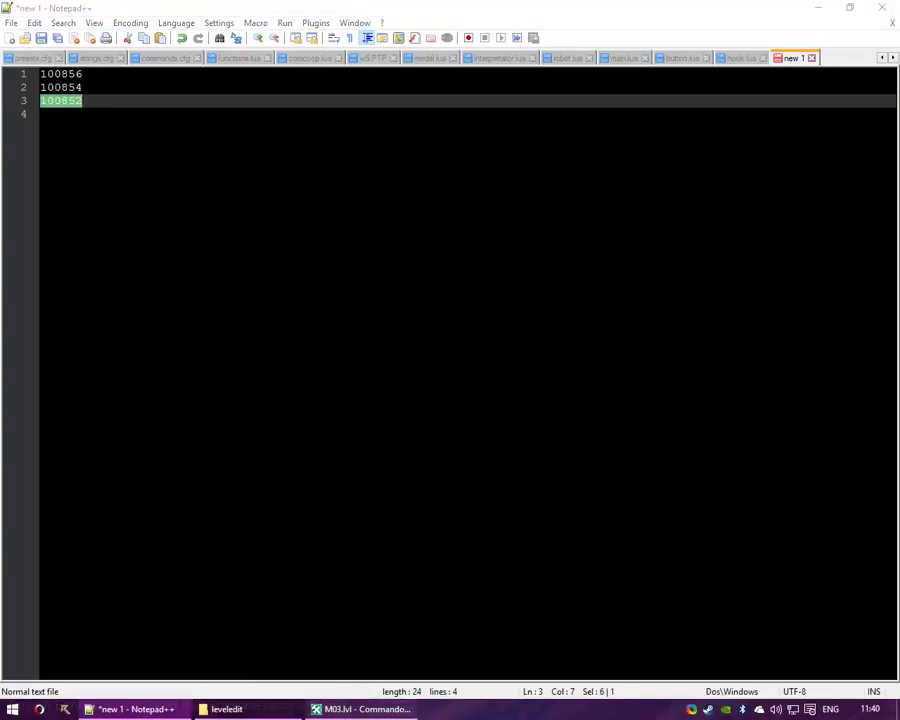
{"action": "left_click", "coordinate": [360, 709]}
{"action": "right_click", "coordinate": [398, 393]}
{"action": "left_click", "coordinate": [426, 444]}
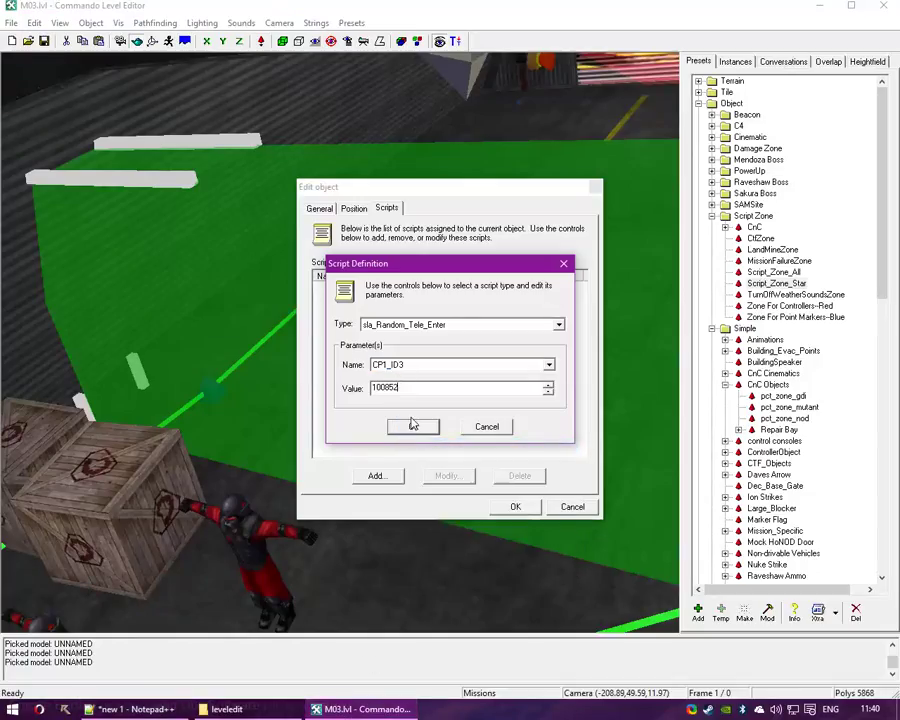
{"action": "left_click", "coordinate": [411, 425]}
{"action": "left_click", "coordinate": [502, 506]}
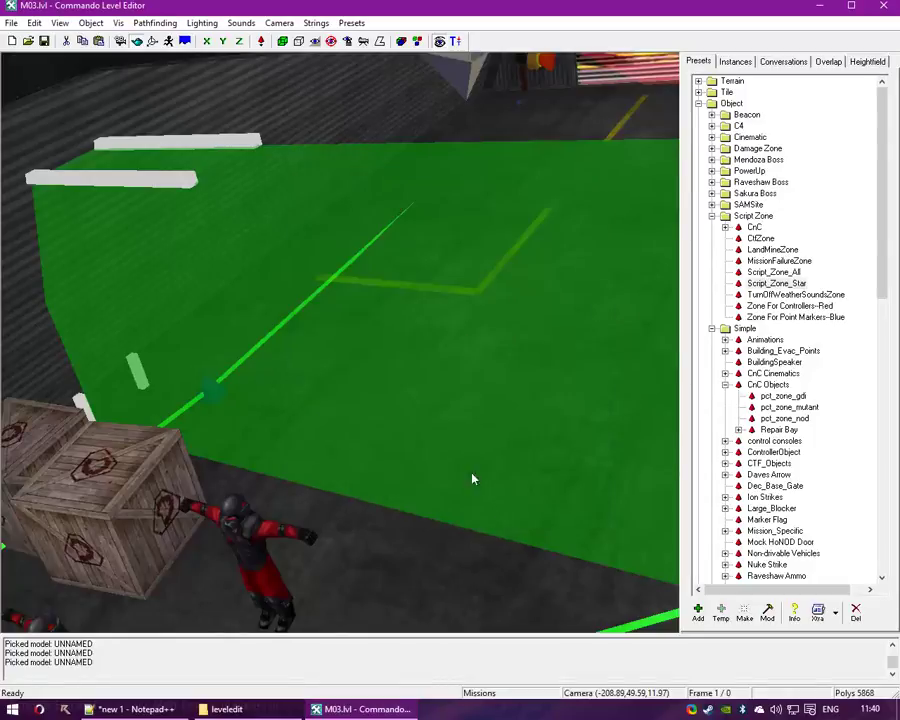
Return to camera mode and save the M03 level
{"action": "left_click", "coordinate": [121, 42]}
{"action": "left_click_drag", "start_coordinate": [187, 240], "coordinate": [196, 286]}
{"action": "left_click", "coordinate": [46, 45]}
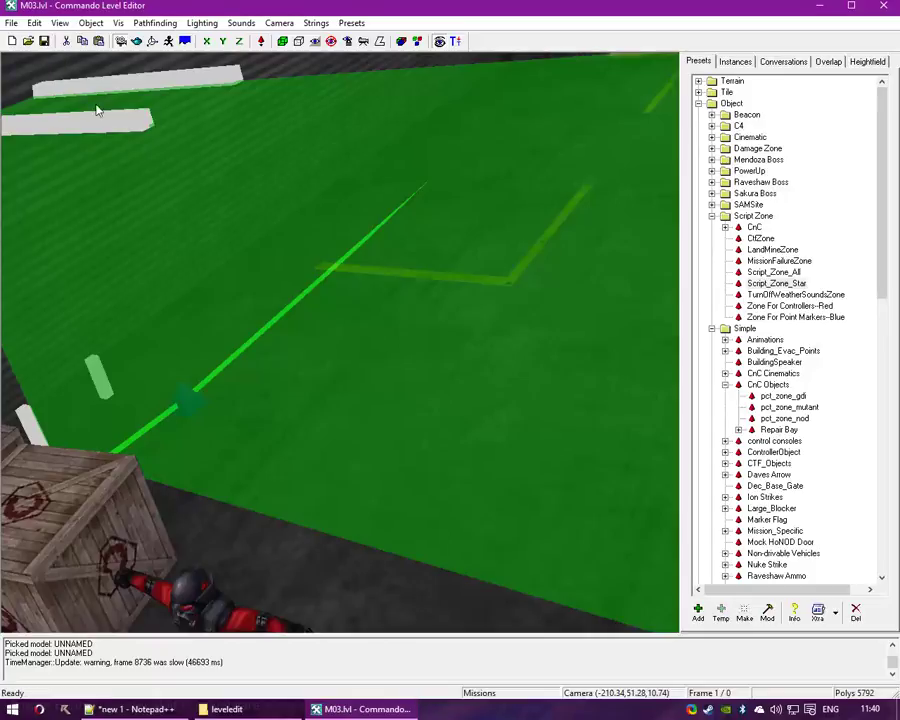
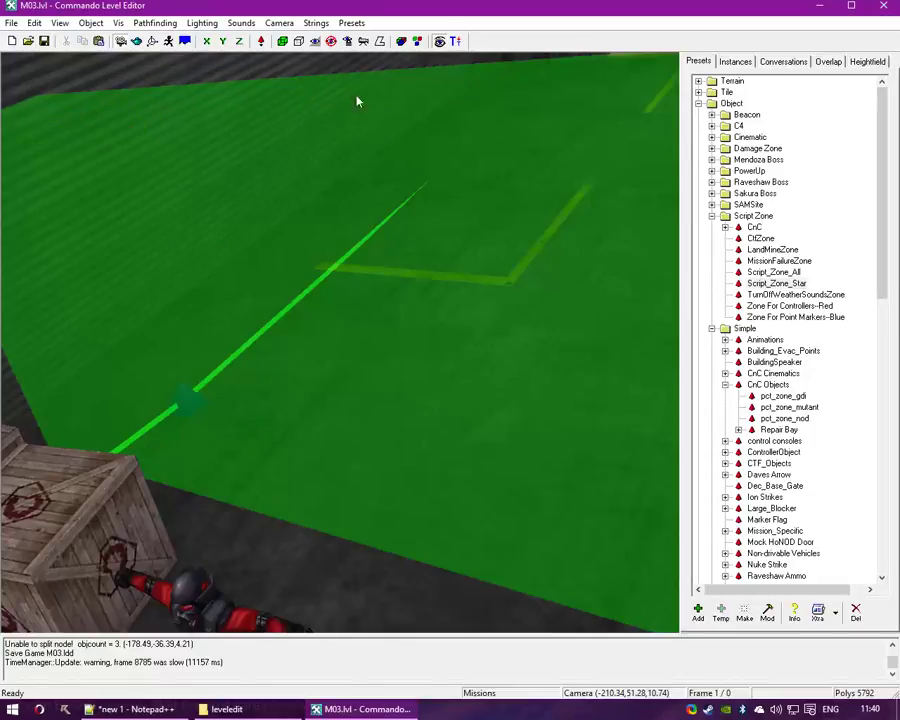
Find the ChaingunBot spawner preset in the ReSpawn5X group of MutantCoop and open it for modification
{"action": "left_click_drag", "start_coordinate": [356, 98], "coordinate": [426, 399]}
{"action": "right_click_drag", "start_coordinate": [426, 400], "coordinate": [372, 268]}
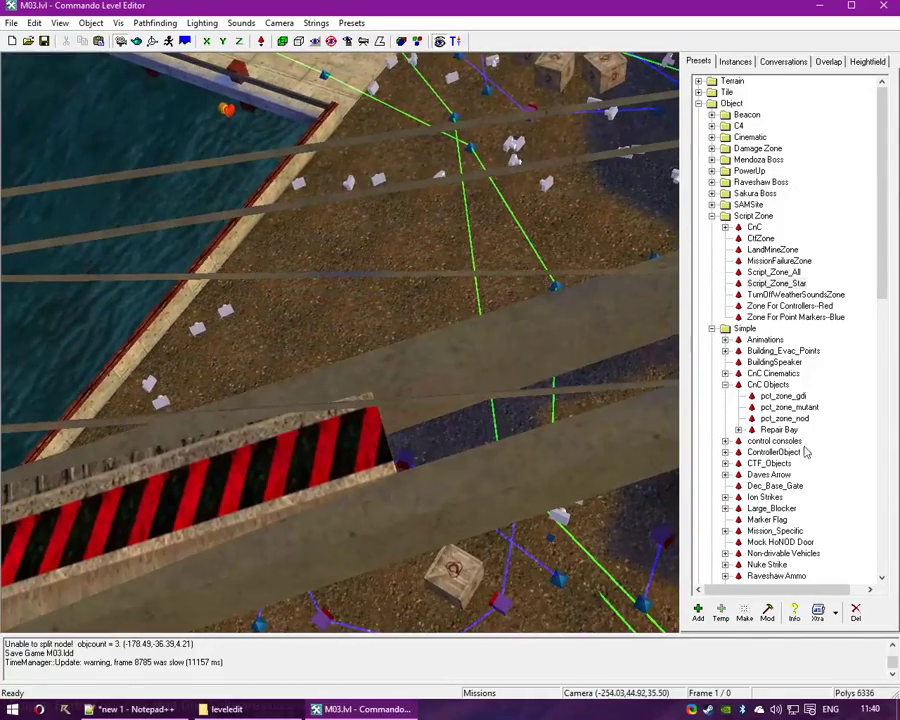
{"action": "scroll", "coordinate": [800, 452], "scroll_direction": "down", "scroll_amount": 20}
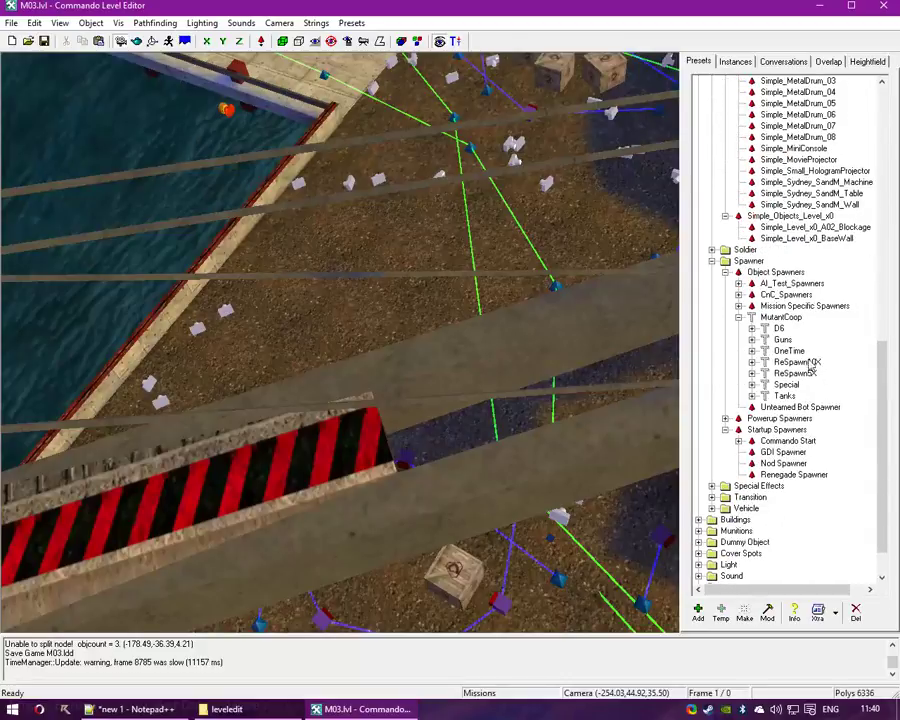
{"action": "double_click", "coordinate": [779, 329]}
{"action": "double_click", "coordinate": [779, 329]}
{"action": "double_click", "coordinate": [783, 340]}
{"action": "double_click", "coordinate": [783, 340]}
{"action": "double_click", "coordinate": [788, 351]}
{"action": "double_click", "coordinate": [788, 351]}
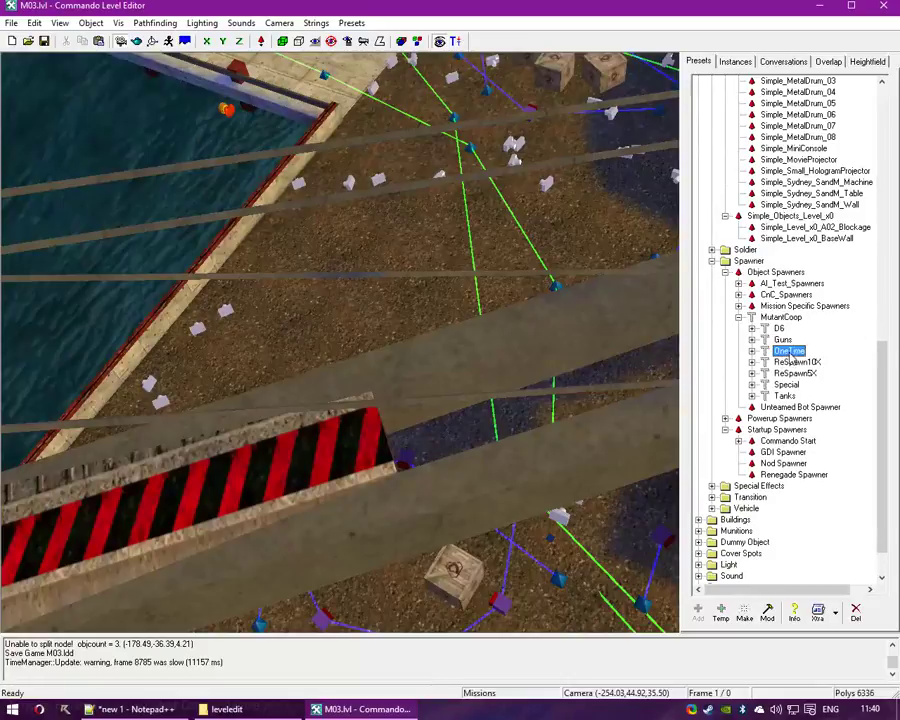
{"action": "double_click", "coordinate": [795, 362]}
{"action": "double_click", "coordinate": [795, 396]}
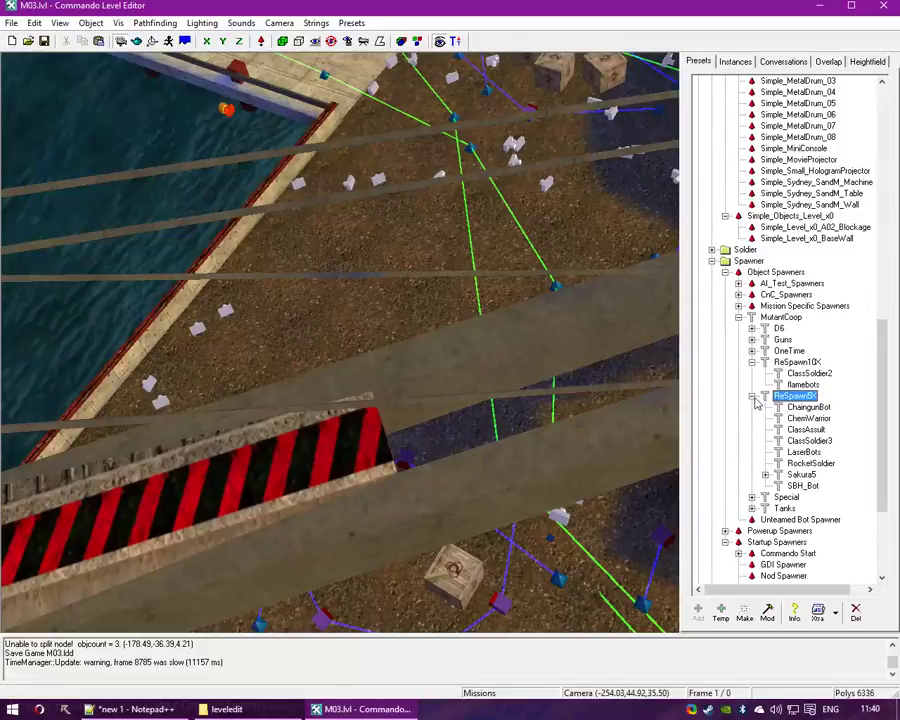
{"action": "left_click", "coordinate": [792, 408]}
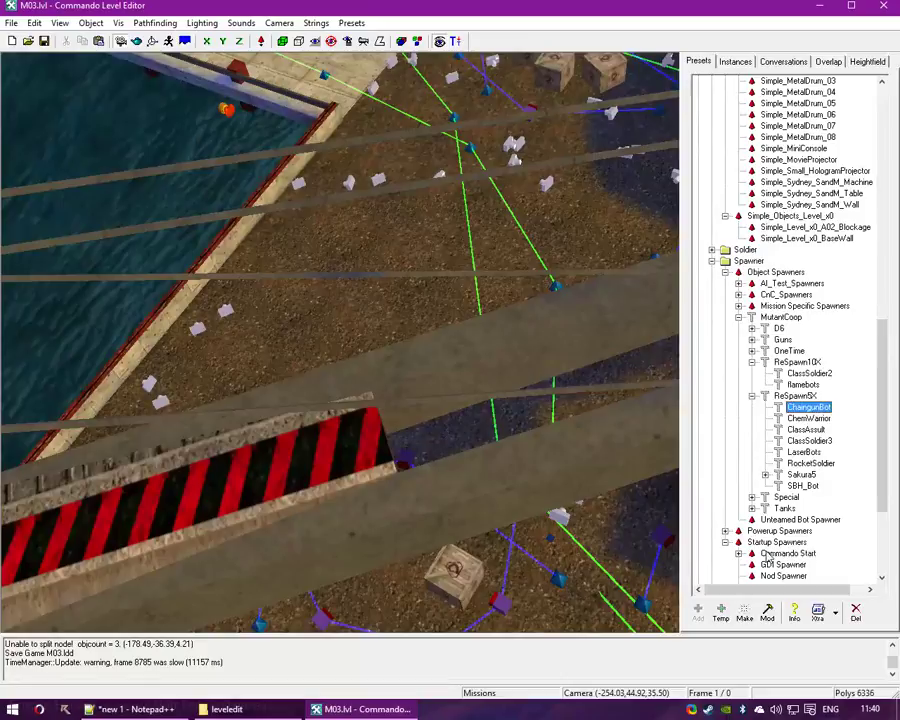
{"action": "left_click", "coordinate": [768, 612]}
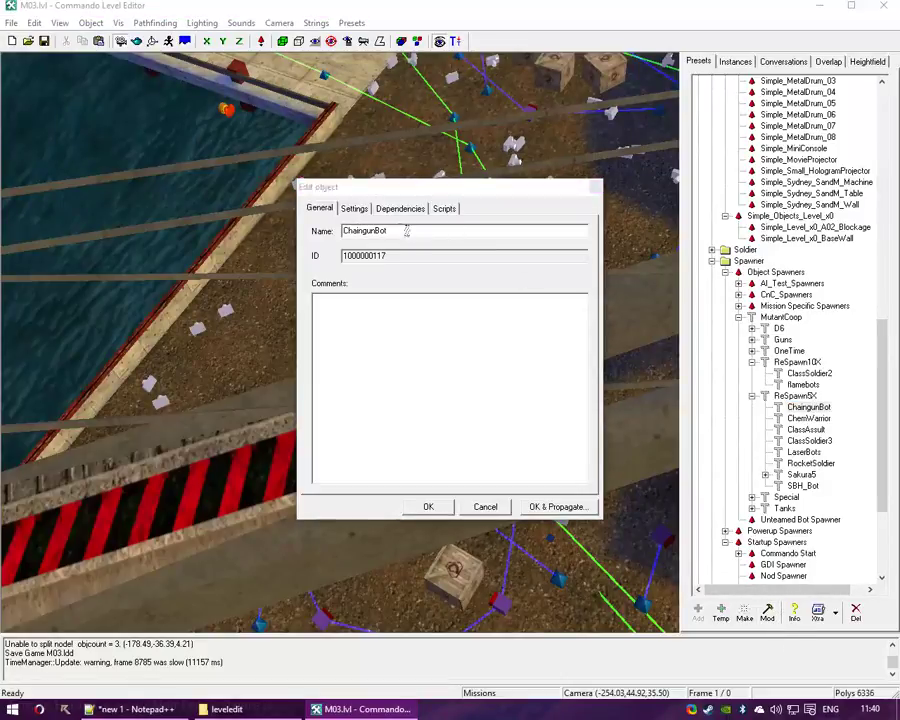
Set the ChaingunBot spawner's PlayerType to GDI in its settings
{"action": "left_click", "coordinate": [354, 208]}
{"action": "left_click", "coordinate": [396, 256]}
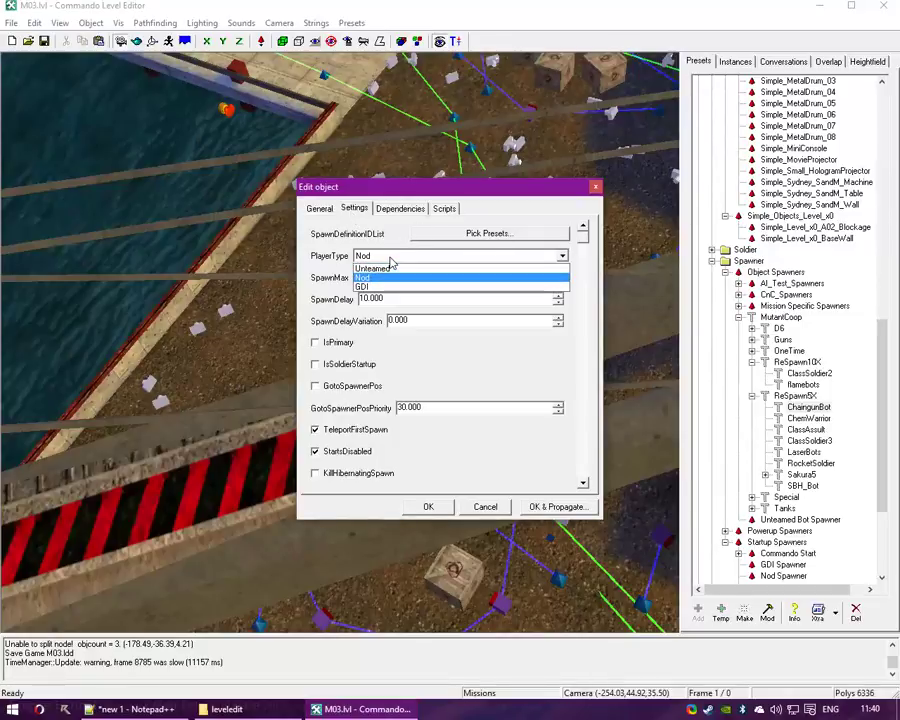
{"action": "left_click", "coordinate": [368, 283]}
{"action": "left_click", "coordinate": [376, 278]}
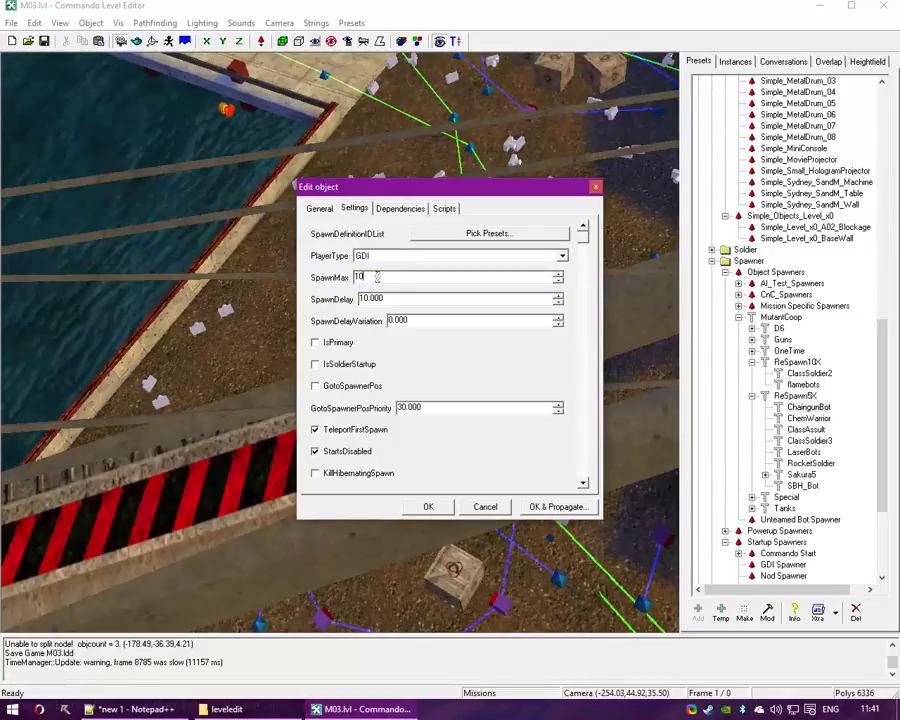
{"action": "left_click_drag", "start_coordinate": [374, 277], "coordinate": [317, 279]}
{"action": "left_click", "coordinate": [404, 282]}
Replace Nod_Minigunner_1Off with CnC_GDI_MiniGunner_1Off in the ChaingunBot spawner's preset list and confirm the preset changes
{"action": "left_click", "coordinate": [478, 234]}
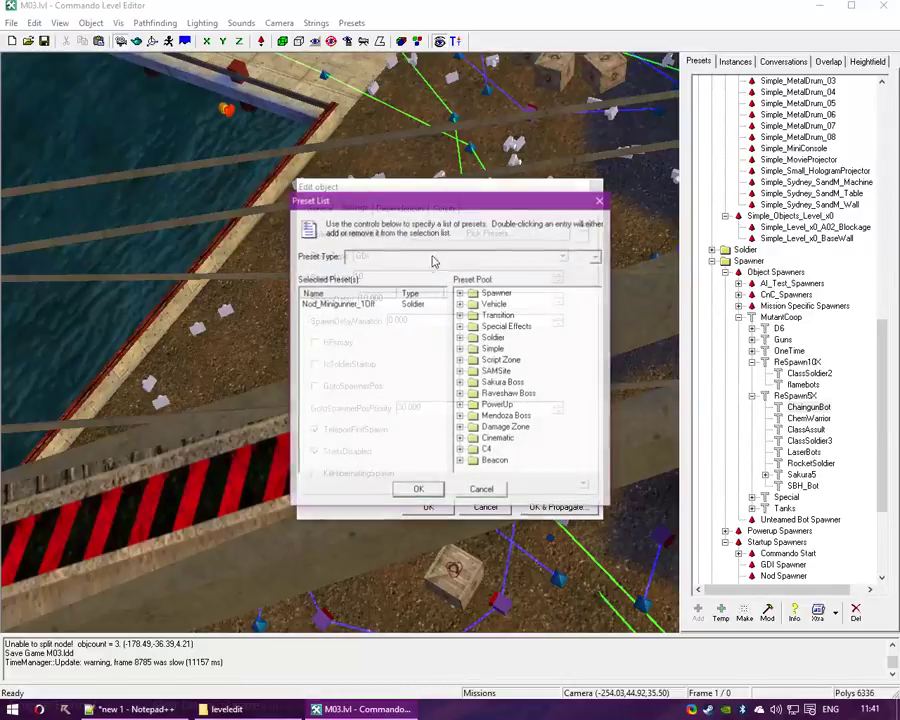
{"action": "double_click", "coordinate": [318, 309]}
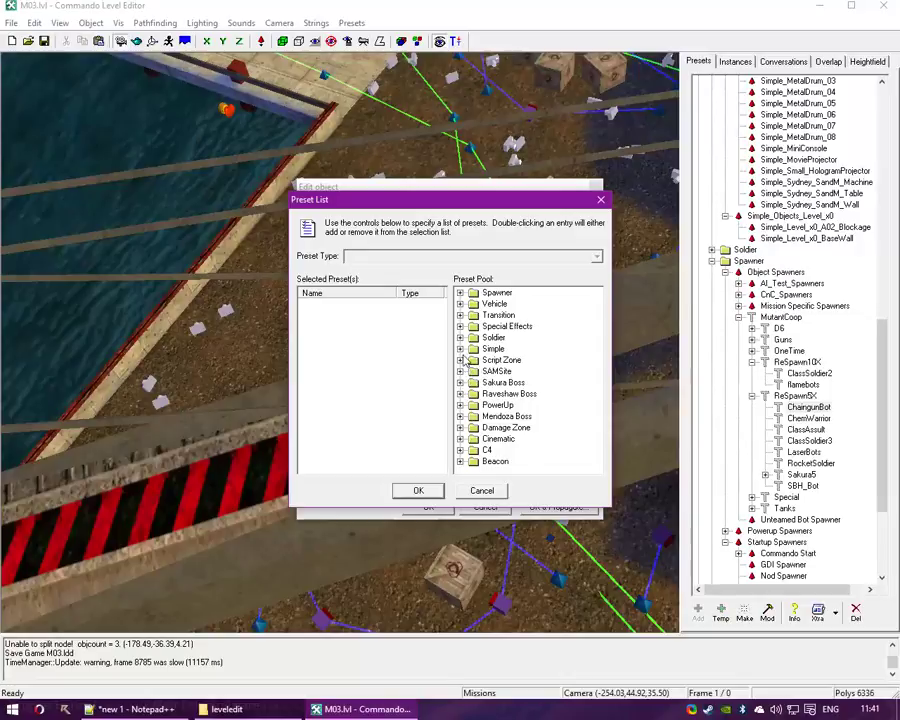
{"action": "left_click", "coordinate": [460, 338]}
{"action": "left_click", "coordinate": [474, 360]}
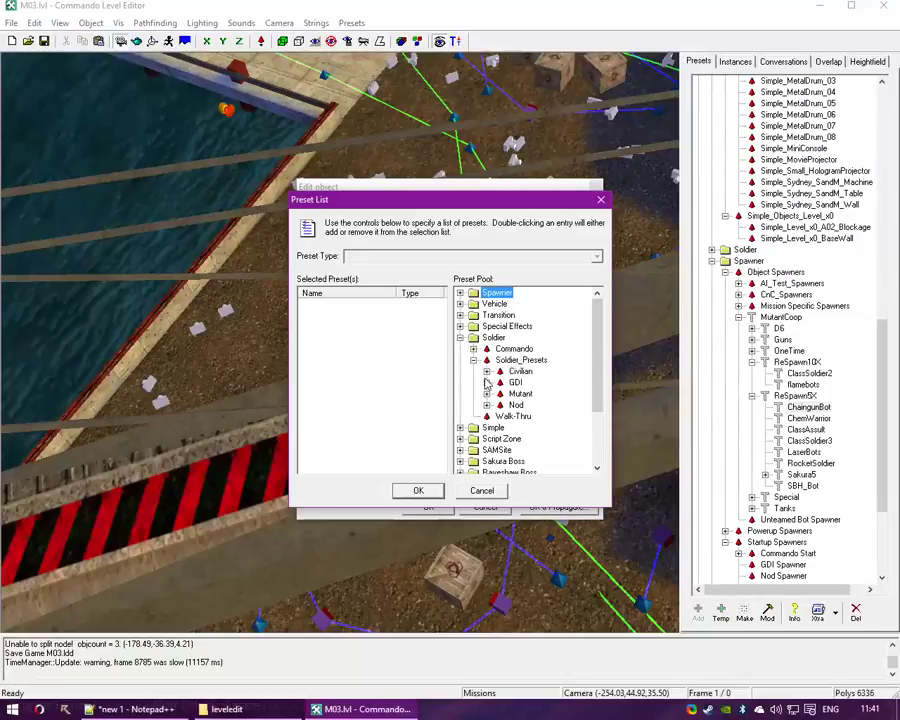
{"action": "left_click", "coordinate": [487, 405]}
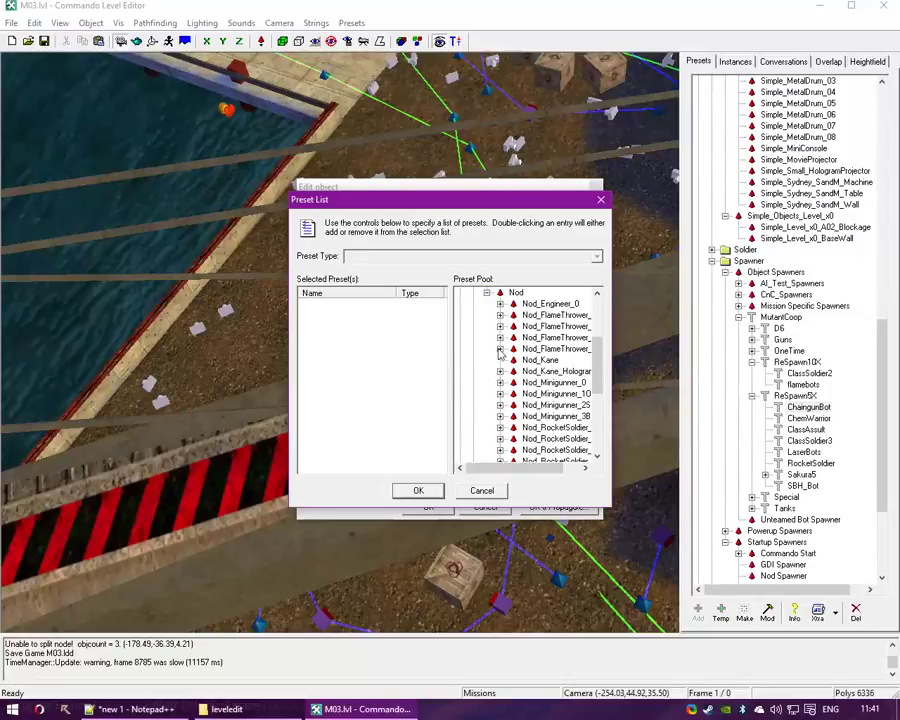
{"action": "left_click", "coordinate": [486, 292]}
{"action": "left_click", "coordinate": [487, 304]}
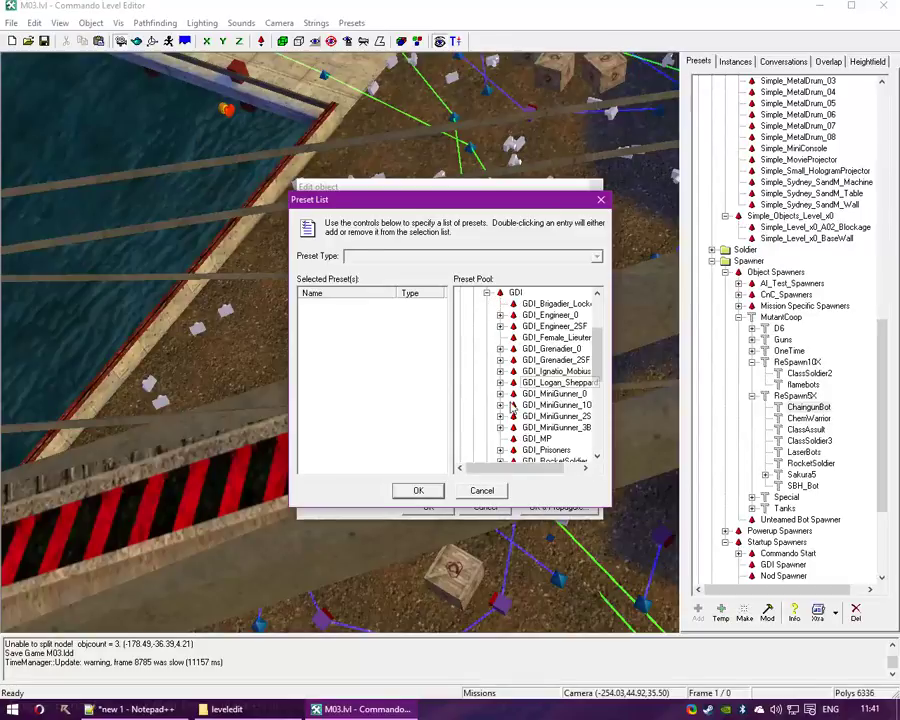
{"action": "left_click", "coordinate": [510, 467]}
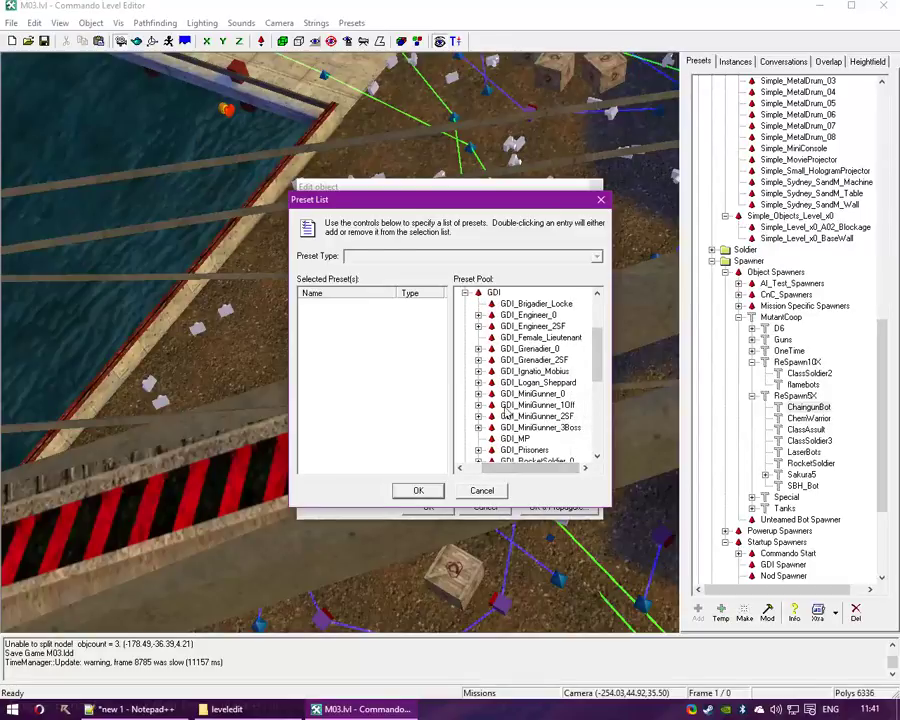
{"action": "left_click", "coordinate": [478, 405]}
{"action": "left_click", "coordinate": [531, 417]}
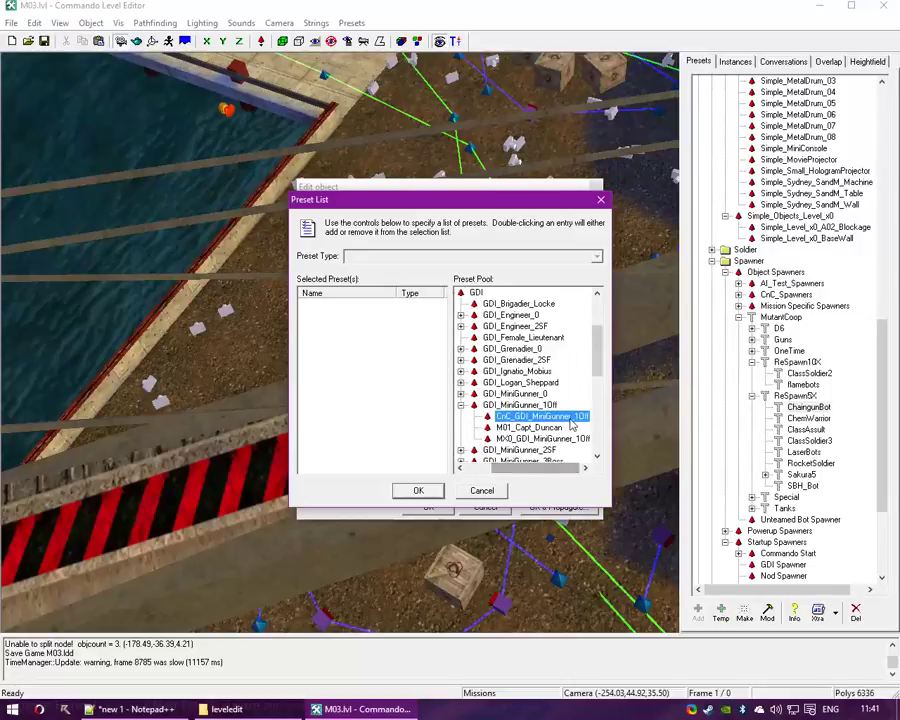
{"action": "double_click", "coordinate": [570, 417]}
{"action": "left_click", "coordinate": [418, 490]}
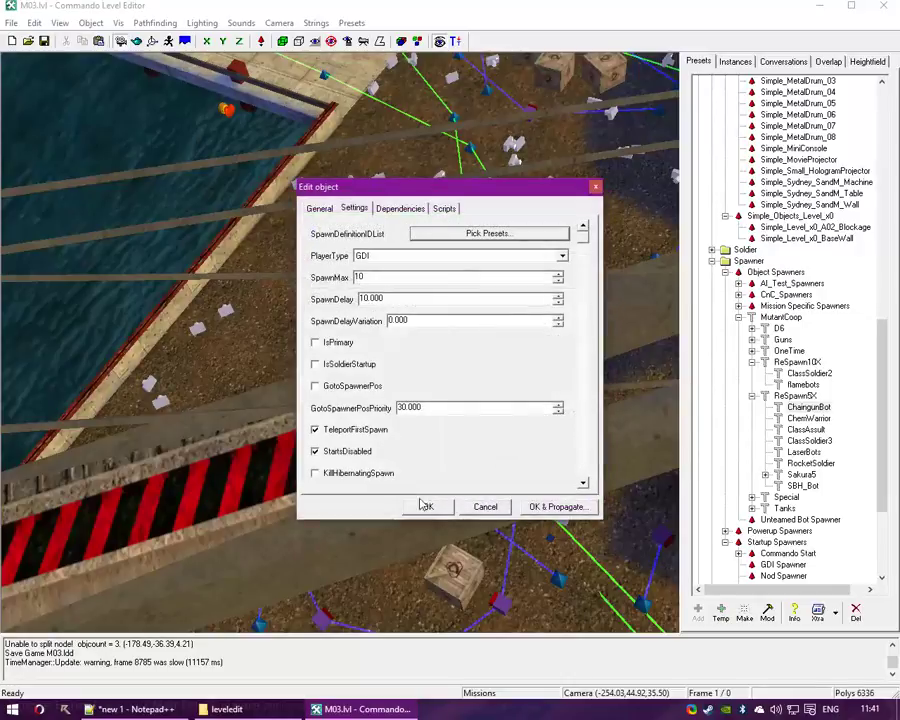
{"action": "left_click", "coordinate": [429, 507]}
Place a ChaingunBot spawner on the ground beside the water's edge and reposition it there
{"action": "right_click_drag", "start_coordinate": [241, 110], "coordinate": [278, 242]}
{"action": "key", "text": "Up"}
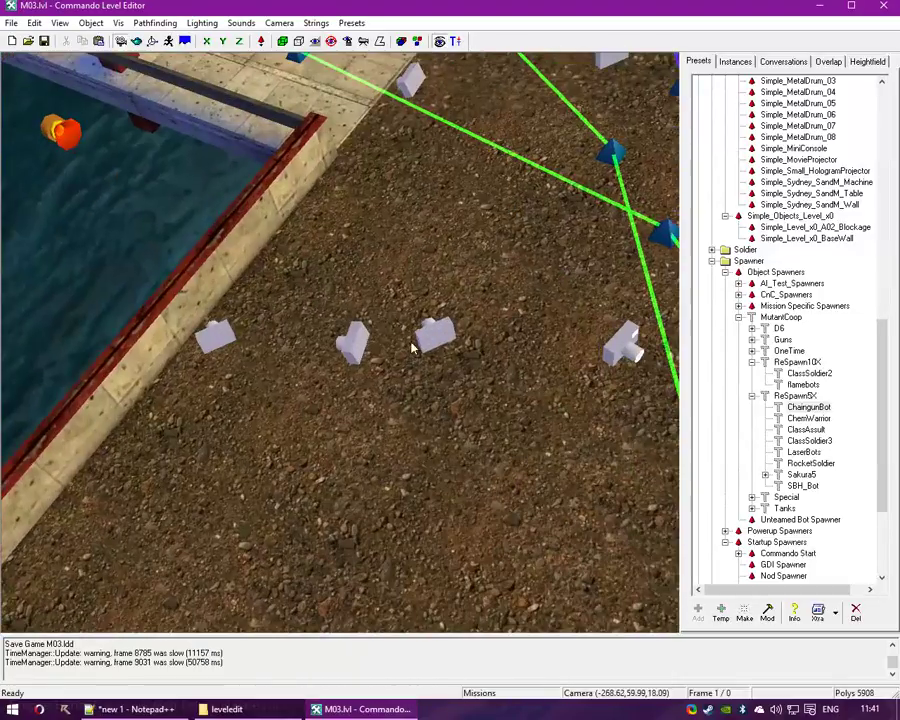
{"action": "left_click", "coordinate": [818, 408]}
{"action": "left_click", "coordinate": [746, 610]}
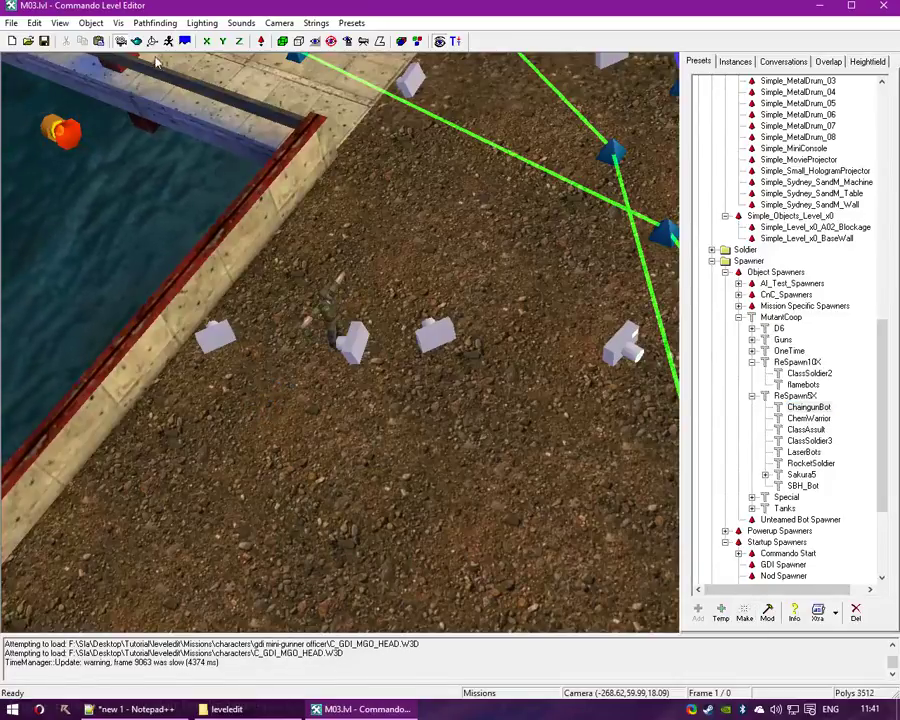
{"action": "left_click", "coordinate": [322, 275]}
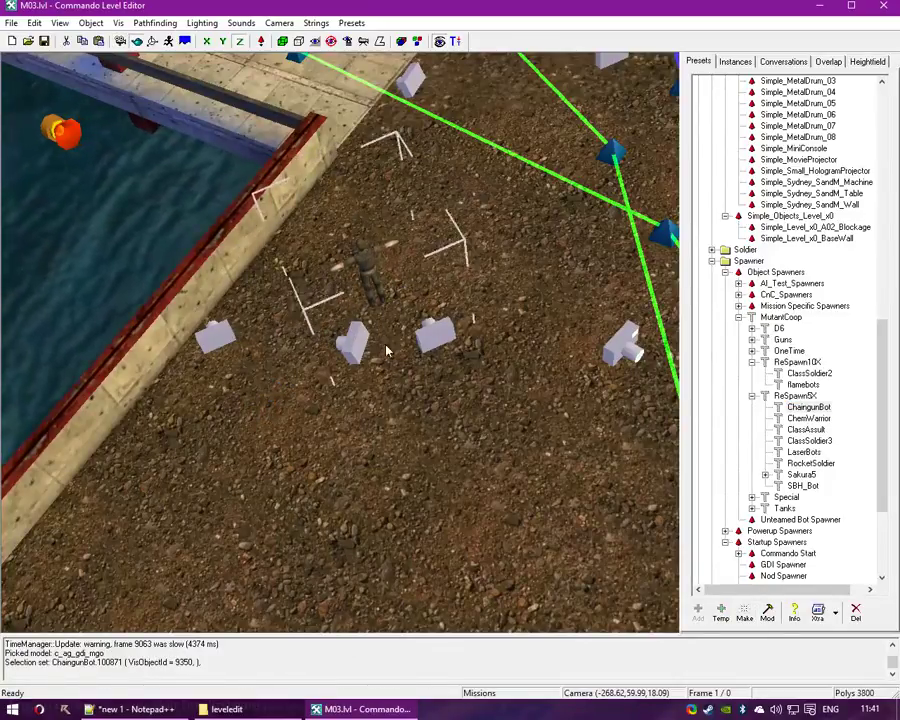
{"action": "left_click_drag", "start_coordinate": [370, 287], "coordinate": [441, 292]}
{"action": "left_click", "coordinate": [120, 41]}
Delete the ChemWarrior preset from the ReSpawn5X group and confirm the deletion
{"action": "left_click", "coordinate": [810, 407]}
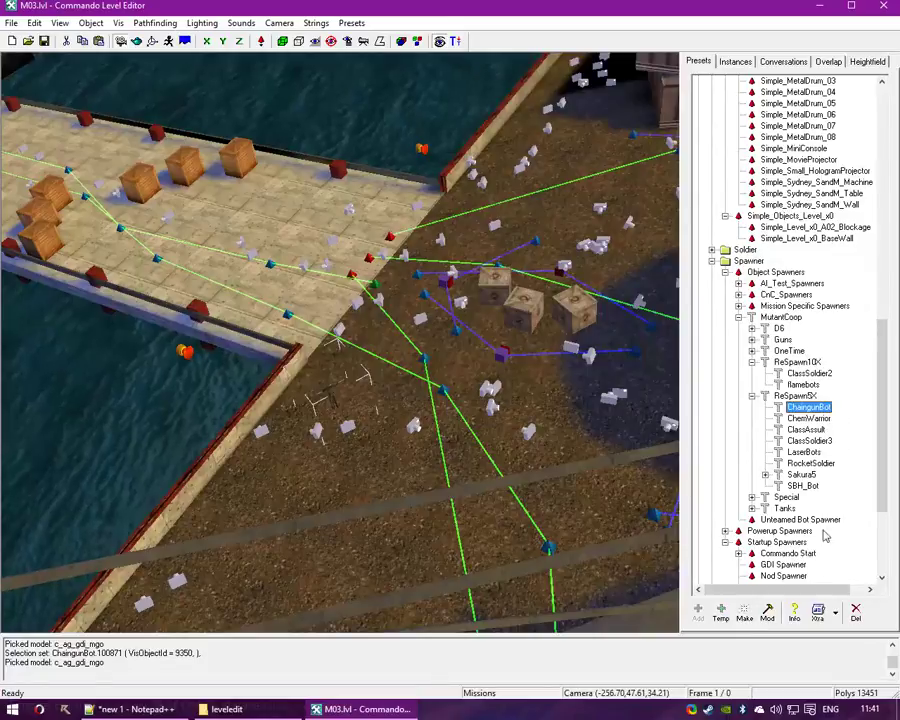
{"action": "left_click", "coordinate": [810, 418]}
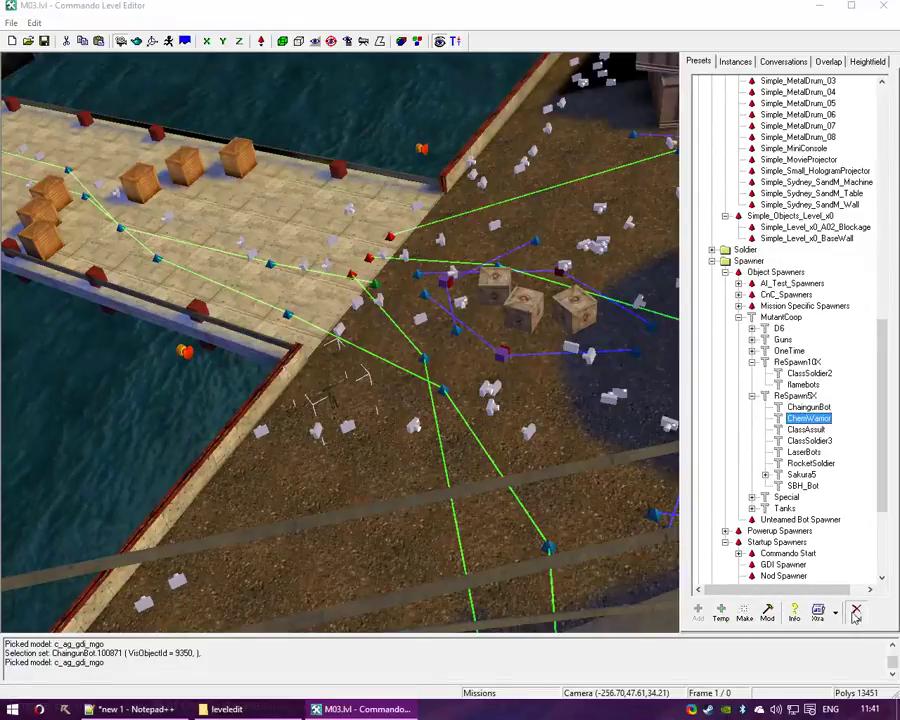
{"action": "key", "text": "Delete"}
{"action": "left_click", "coordinate": [509, 398]}
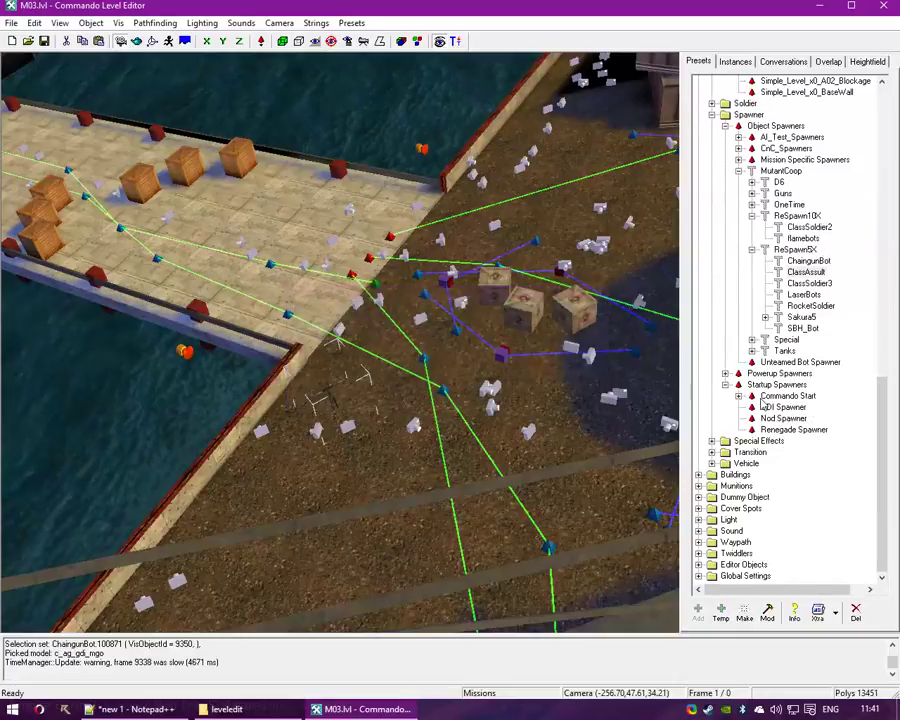
Open the ClassAssult preset for modification, check its spawn preset list, and set its PlayerType to GDI
{"action": "left_click", "coordinate": [808, 272]}
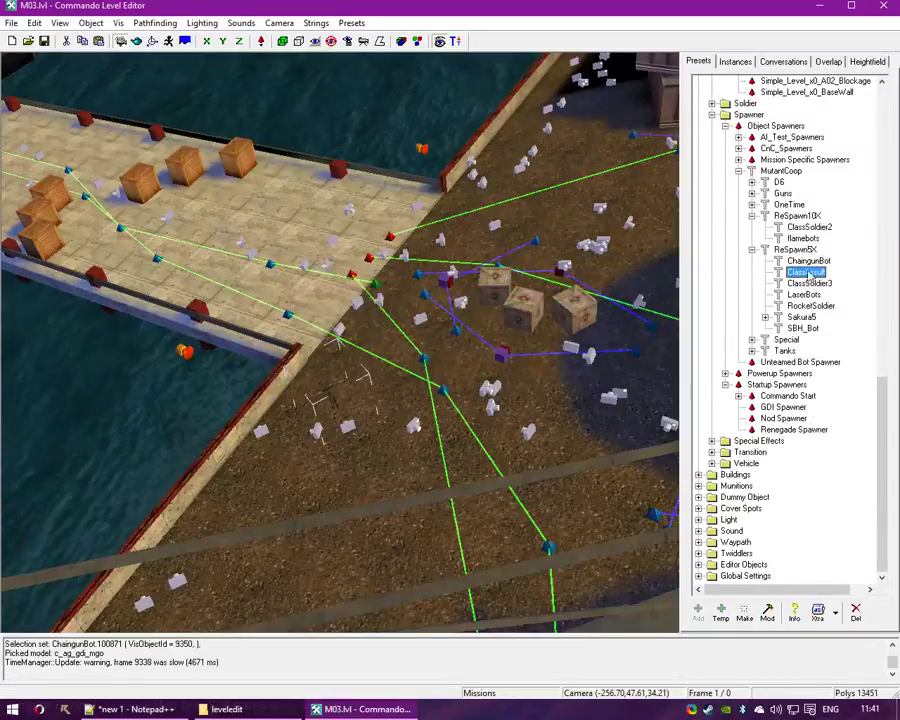
{"action": "left_click", "coordinate": [767, 612]}
{"action": "left_click", "coordinate": [355, 208]}
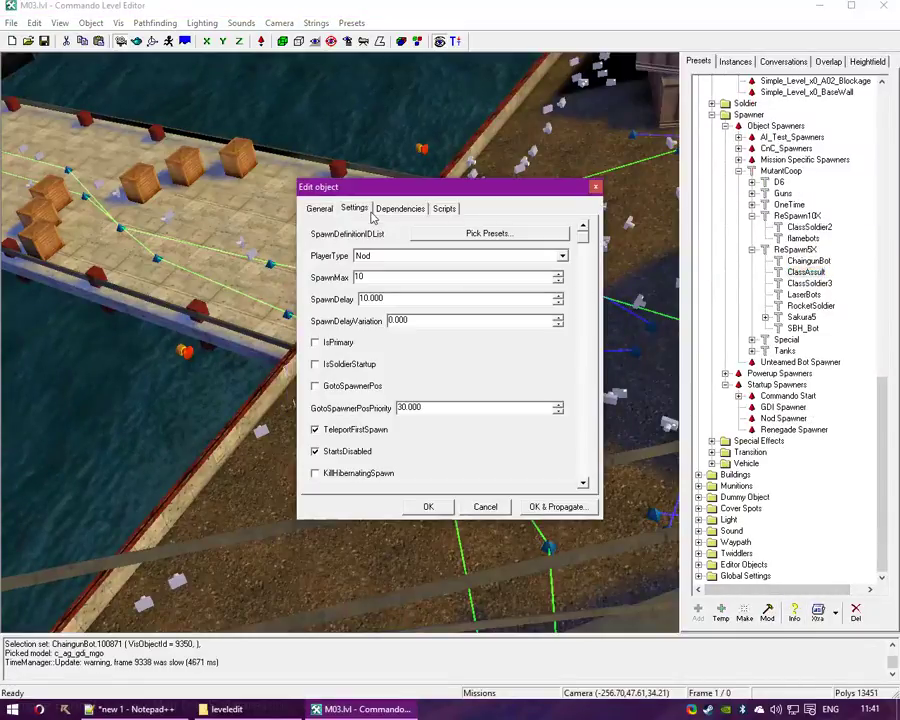
{"action": "left_click", "coordinate": [465, 237]}
{"action": "left_click", "coordinate": [490, 492]}
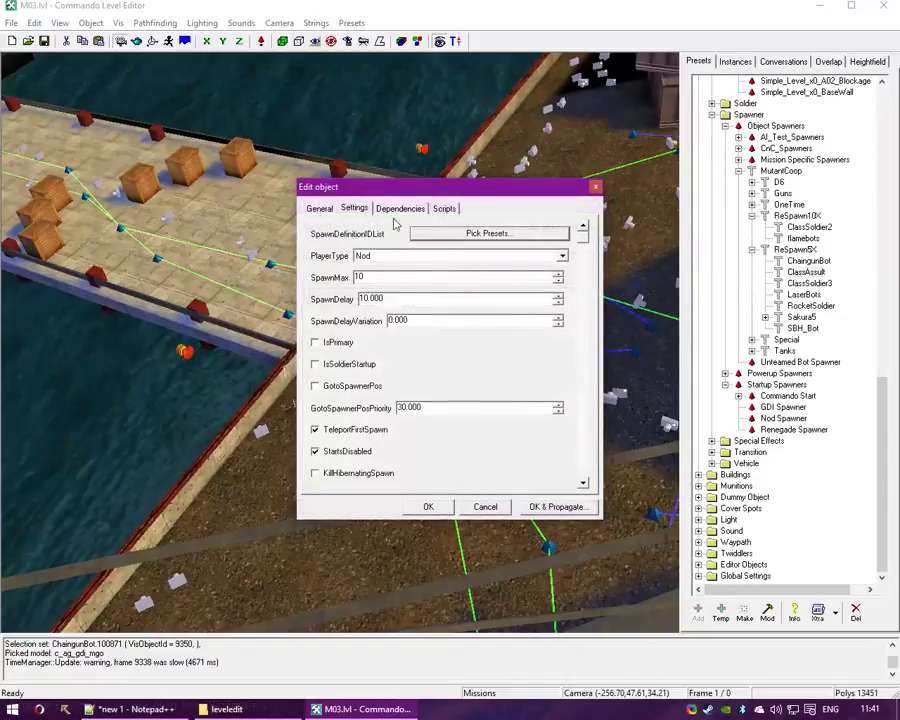
{"action": "left_click", "coordinate": [415, 256]}
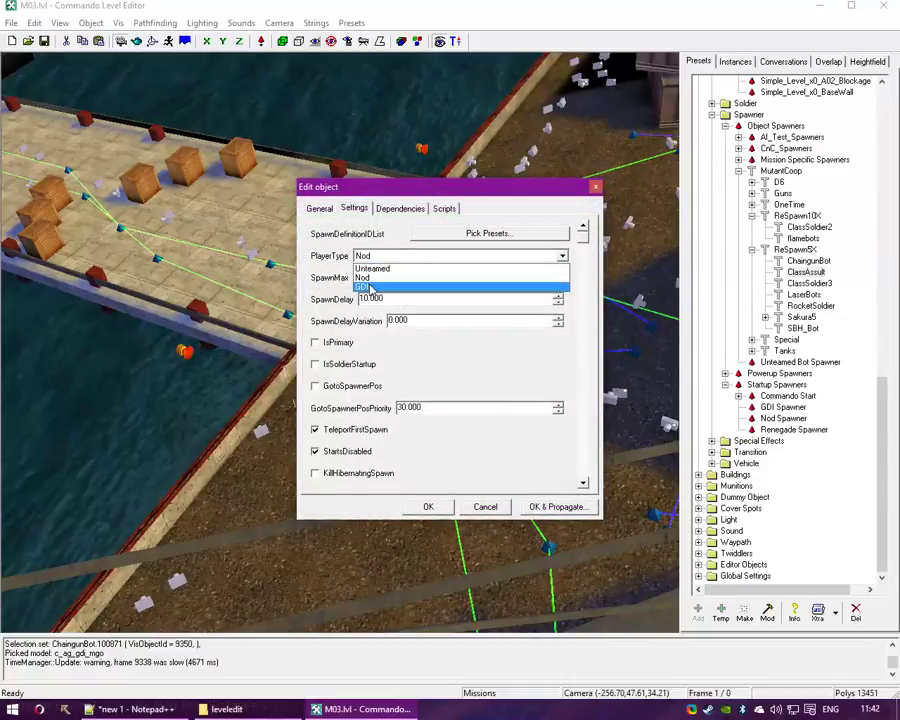
{"action": "left_click", "coordinate": [415, 284]}
Add the z_Set_Team script with team value 0 to the ClassAssult preset and confirm the changes
{"action": "left_click", "coordinate": [445, 208]}
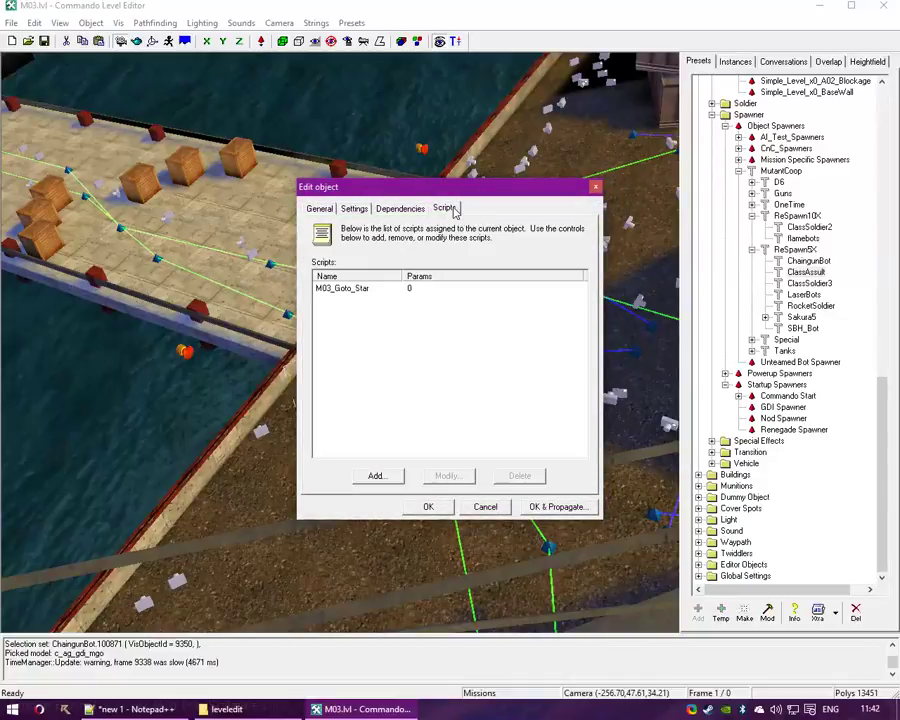
{"action": "left_click", "coordinate": [374, 477]}
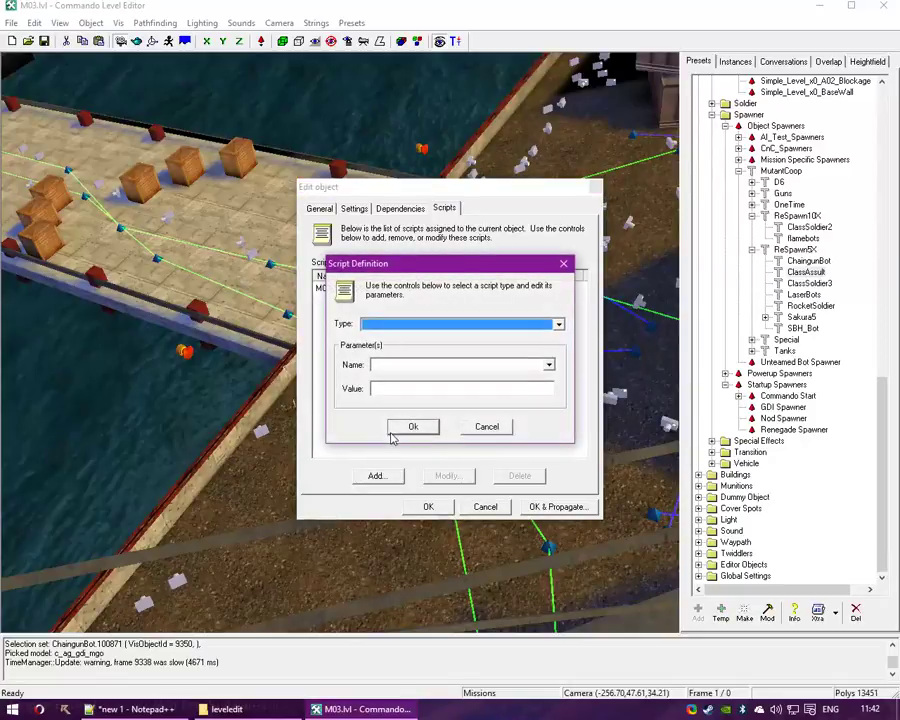
{"action": "key", "text": "z"}
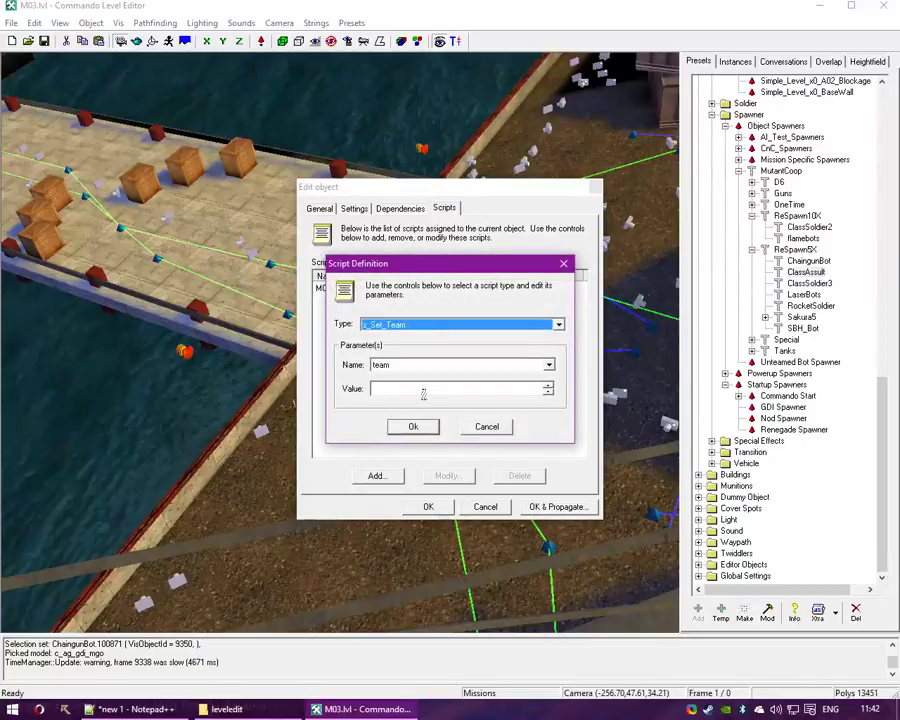
{"action": "left_click", "coordinate": [422, 389]}
{"action": "type", "text": "0"}
{"action": "left_click", "coordinate": [412, 426]}
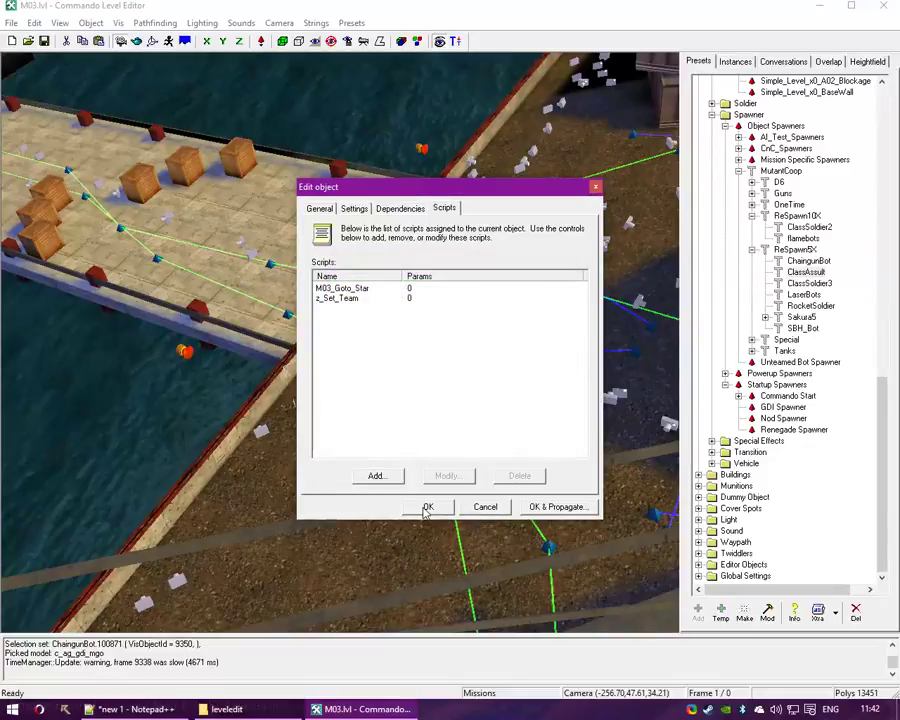
{"action": "left_click", "coordinate": [321, 209]}
{"action": "left_click", "coordinate": [427, 508]}
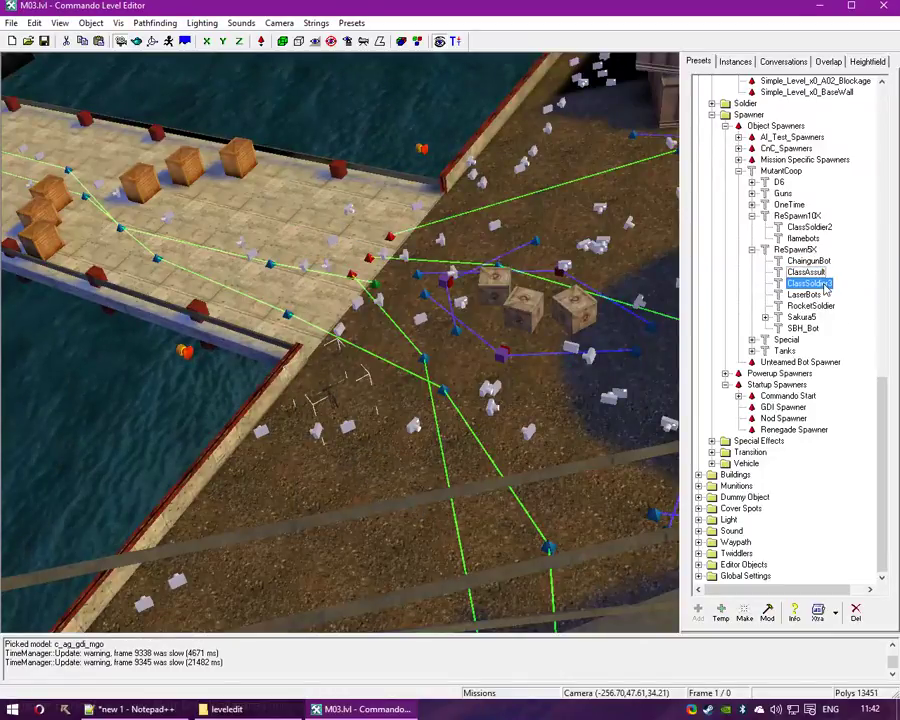
Open the ClassSoldier3 preset for modification, change its PlayerType, and check its spawn preset list
{"action": "left_click", "coordinate": [767, 611]}
{"action": "left_click", "coordinate": [444, 208]}
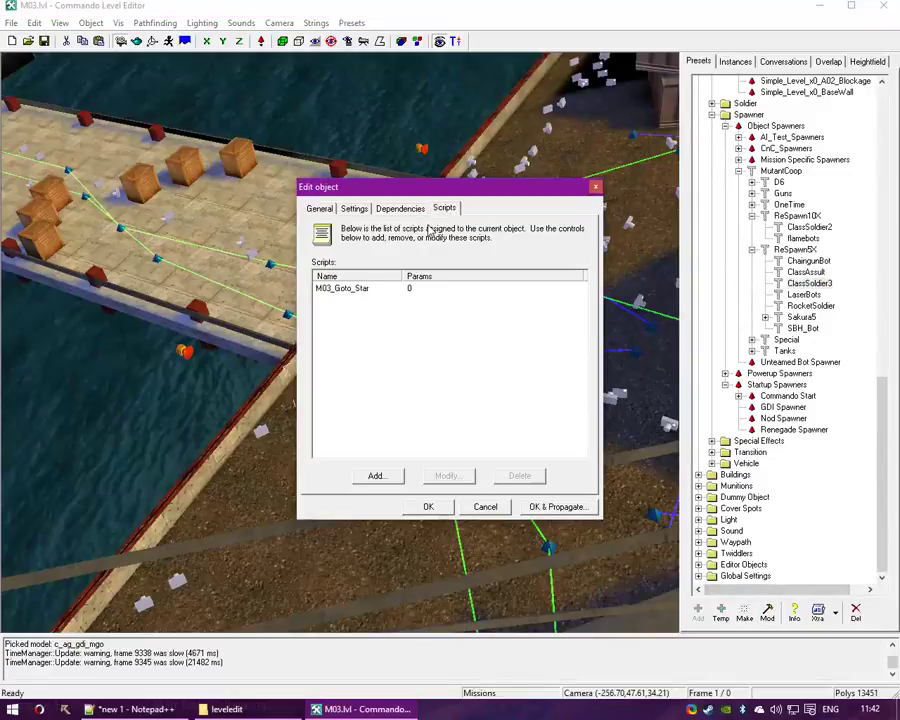
{"action": "left_click", "coordinate": [355, 209]}
{"action": "left_click", "coordinate": [416, 257]}
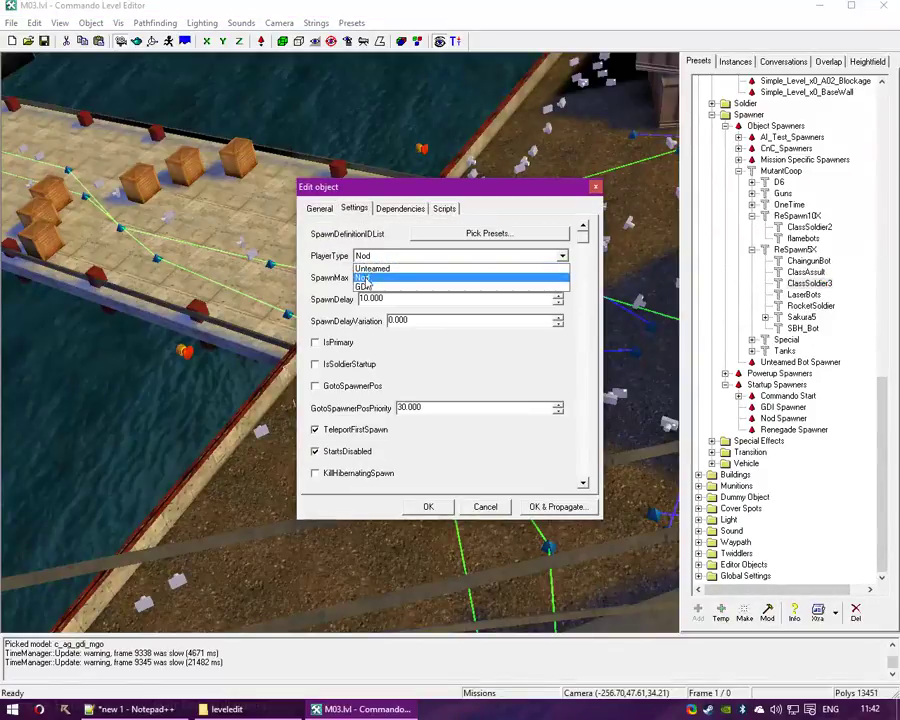
{"action": "left_click", "coordinate": [416, 268]}
{"action": "left_click", "coordinate": [414, 233]}
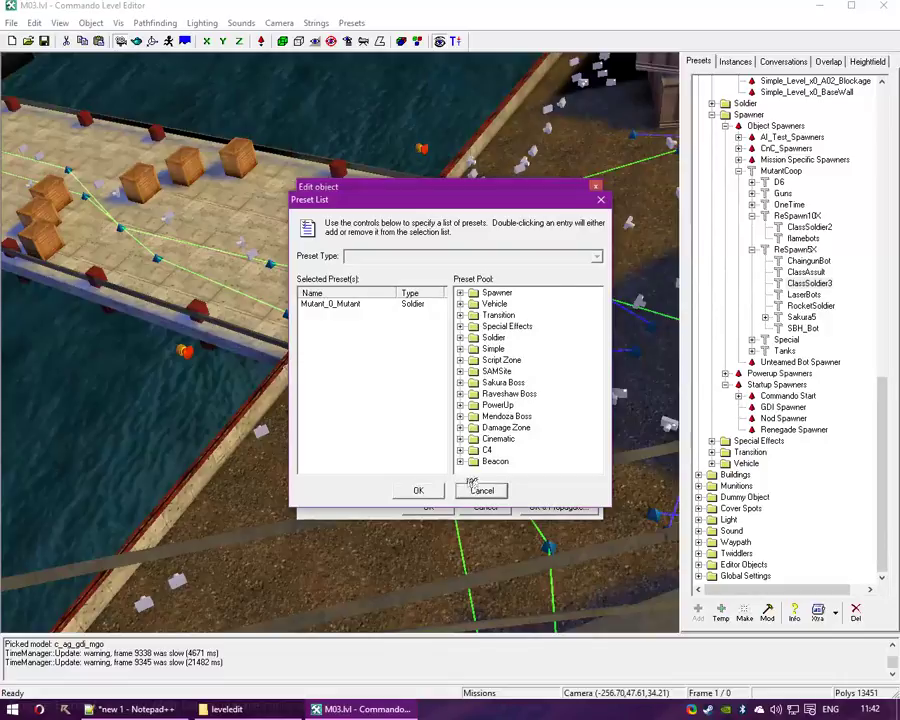
{"action": "left_click", "coordinate": [480, 486]}
Add the z_Set_Team script with team value 0 to the ClassSoldier3 preset and confirm the changes
{"action": "left_click", "coordinate": [444, 208]}
{"action": "left_click", "coordinate": [375, 476]}
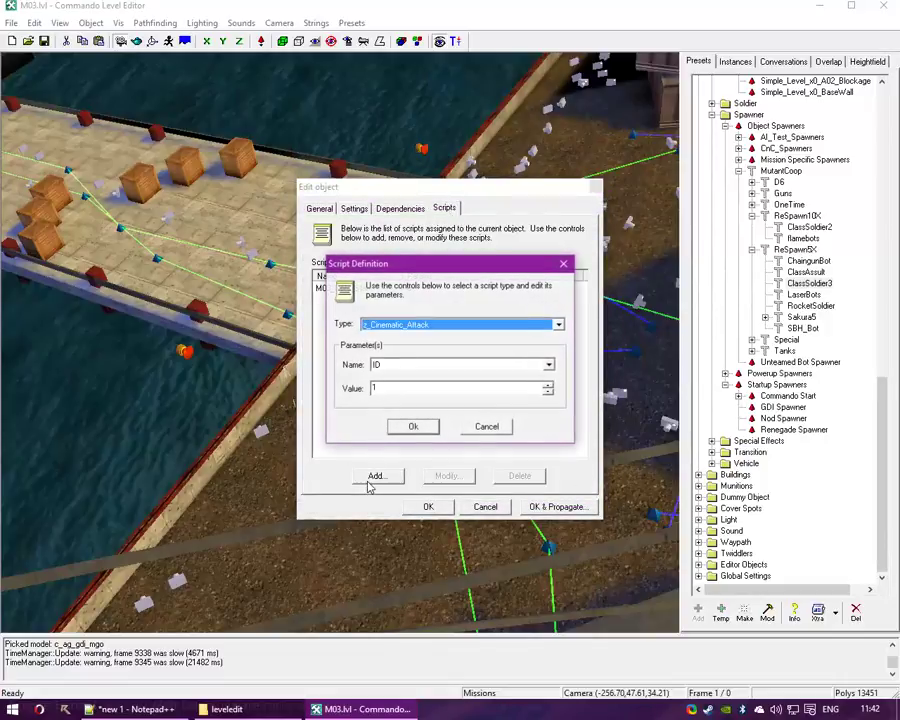
{"action": "left_click", "coordinate": [391, 388]}
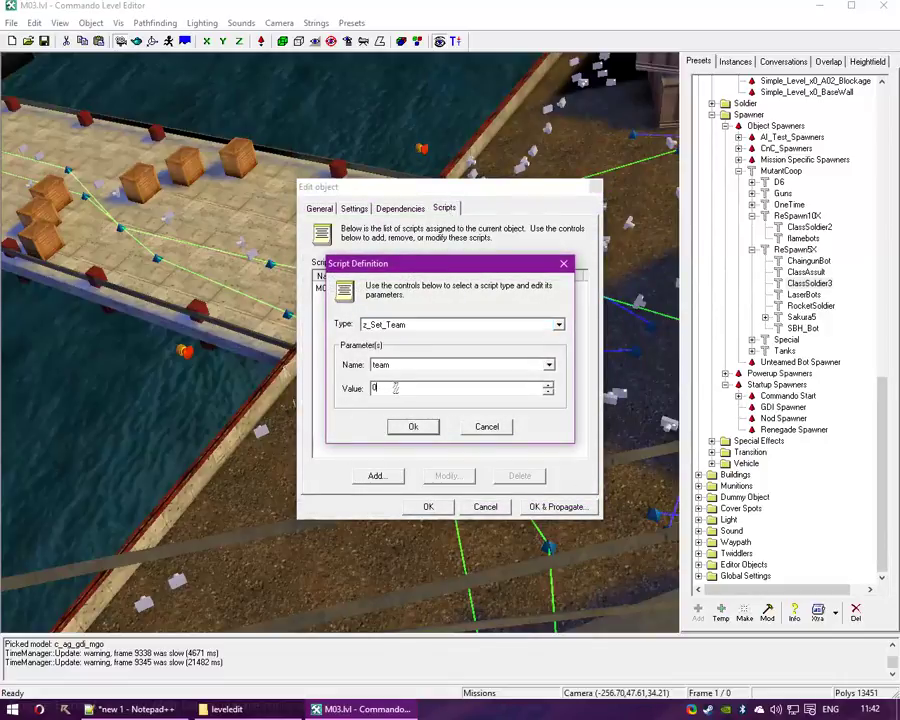
{"action": "left_click", "coordinate": [413, 426]}
{"action": "left_click", "coordinate": [428, 506]}
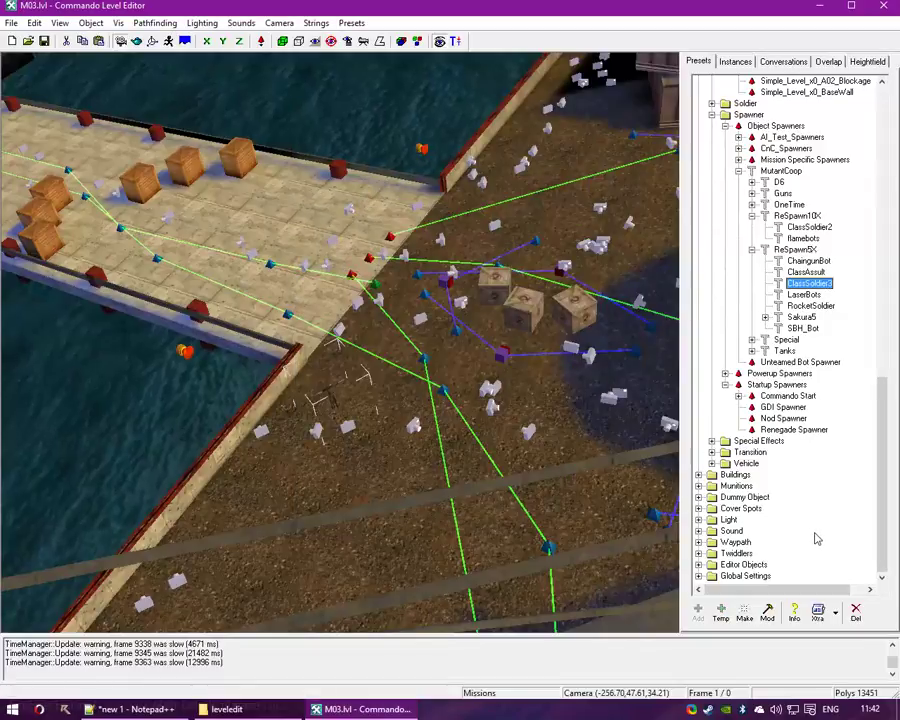
Reopen the ClassSoldier3 preset and replace the team value of its z_Set_Team script
{"action": "left_click", "coordinate": [767, 610]}
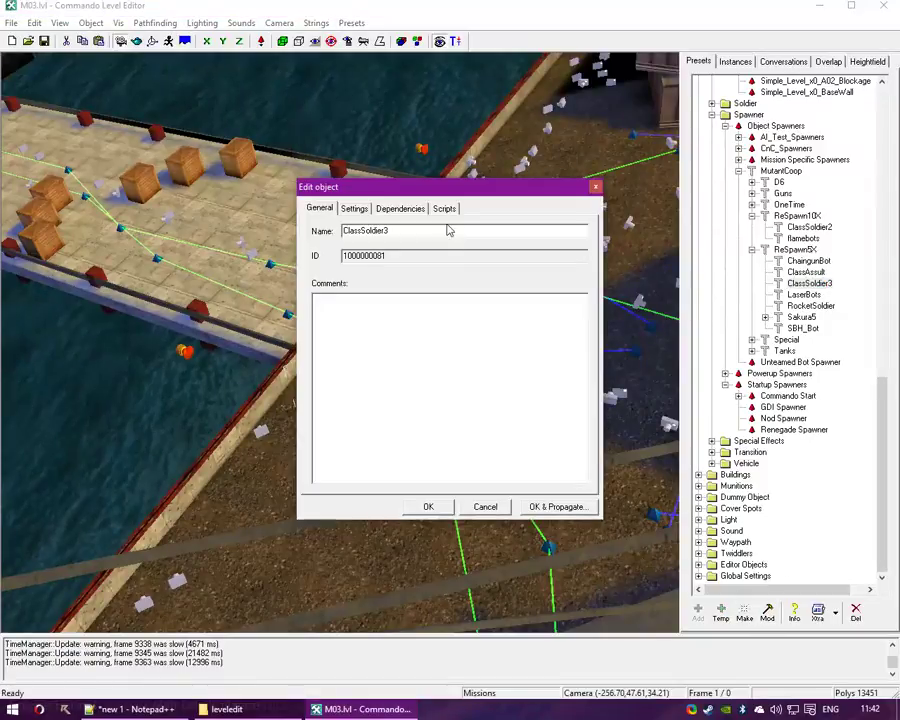
{"action": "left_click", "coordinate": [444, 208]}
{"action": "left_click", "coordinate": [352, 298]}
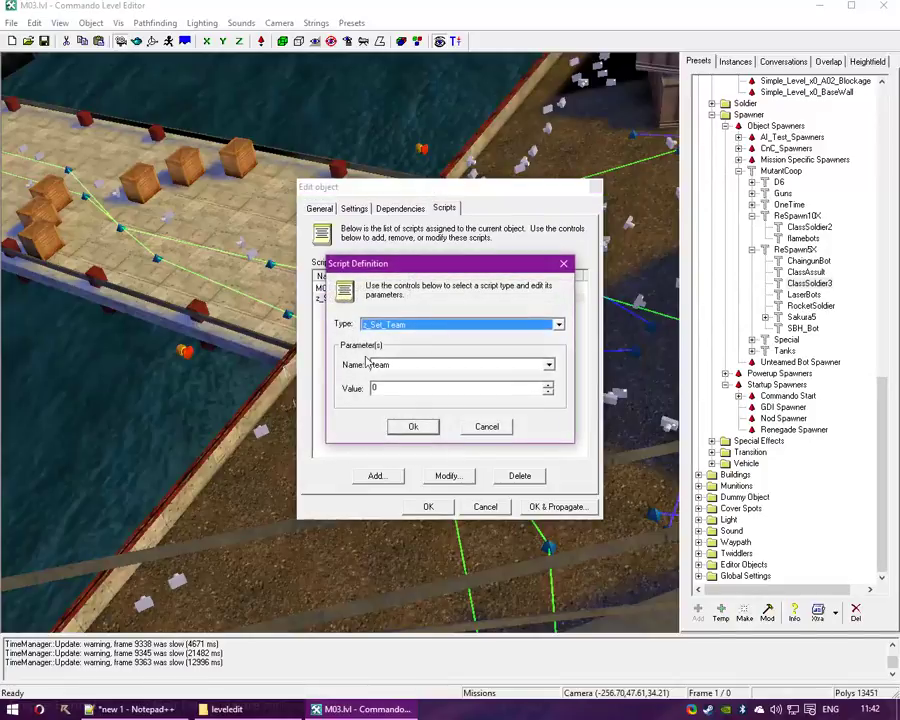
{"action": "left_click_drag", "start_coordinate": [389, 387], "coordinate": [315, 393]}
{"action": "left_click", "coordinate": [417, 436]}
{"action": "left_click", "coordinate": [426, 505]}
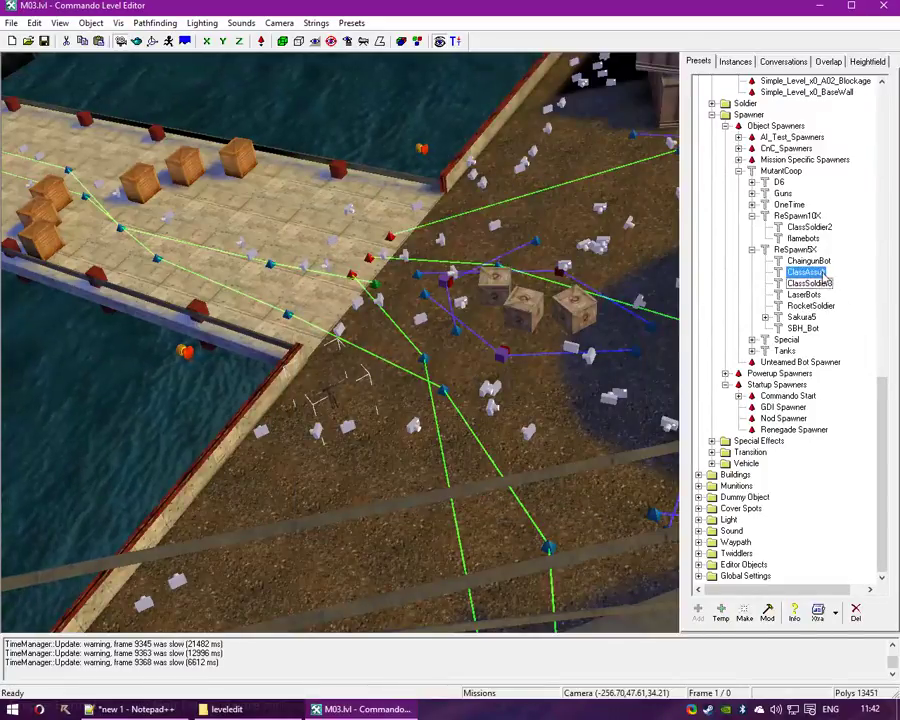
Reopen the ClassAssult preset and set the team value of its z_Set_Team script to 1
{"action": "left_click", "coordinate": [767, 610]}
{"action": "left_click", "coordinate": [444, 208]}
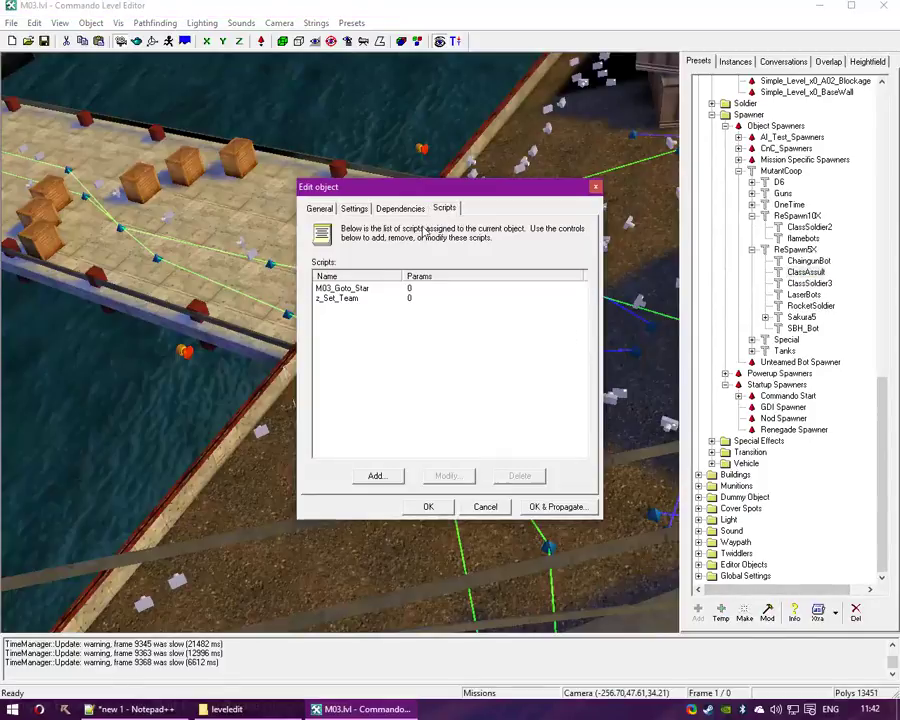
{"action": "double_click", "coordinate": [340, 299]}
{"action": "left_click_drag", "start_coordinate": [392, 385], "coordinate": [346, 386]}
{"action": "type", "text": "1"}
{"action": "left_click", "coordinate": [412, 421]}
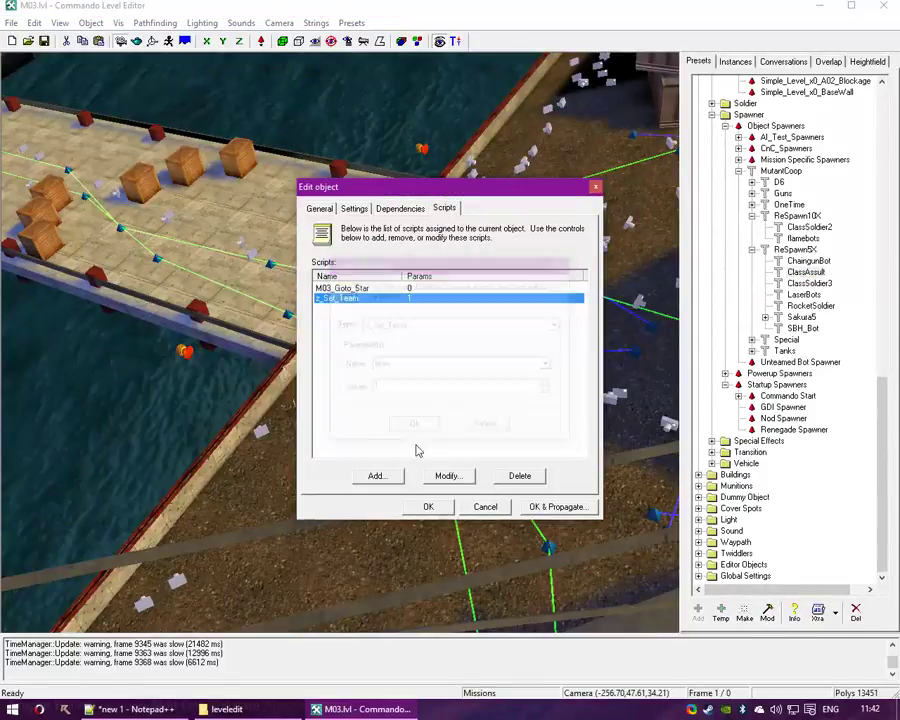
{"action": "left_click", "coordinate": [428, 506]}
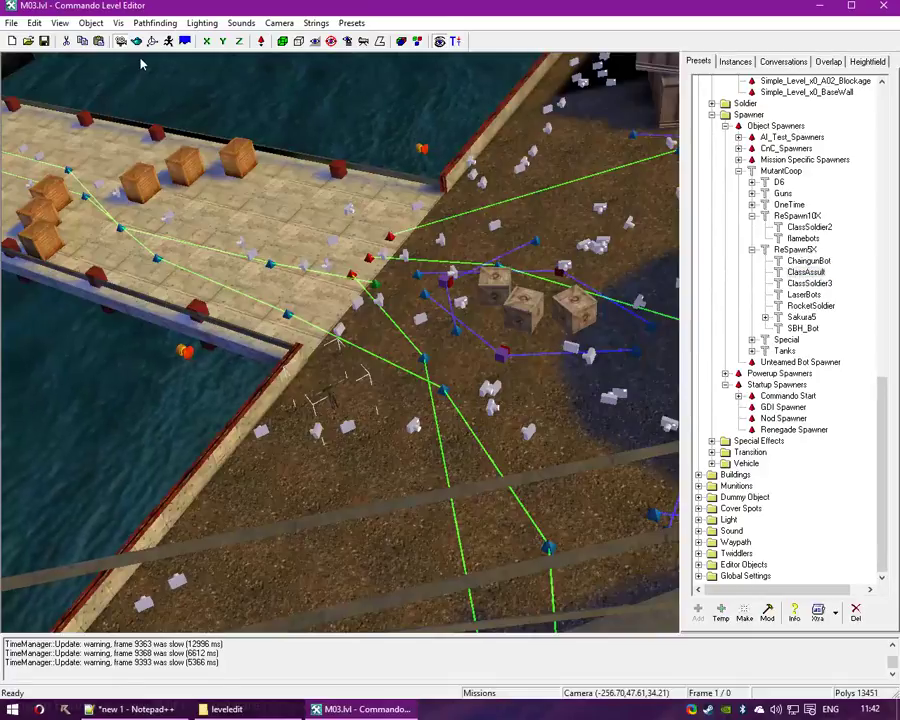
Place a ClassAssult spawner on the dirt beyond the bridge and move it closer to the corner of the water wall
{"action": "left_click_drag", "start_coordinate": [180, 90], "coordinate": [260, 345]}
{"action": "left_click", "coordinate": [750, 618]}
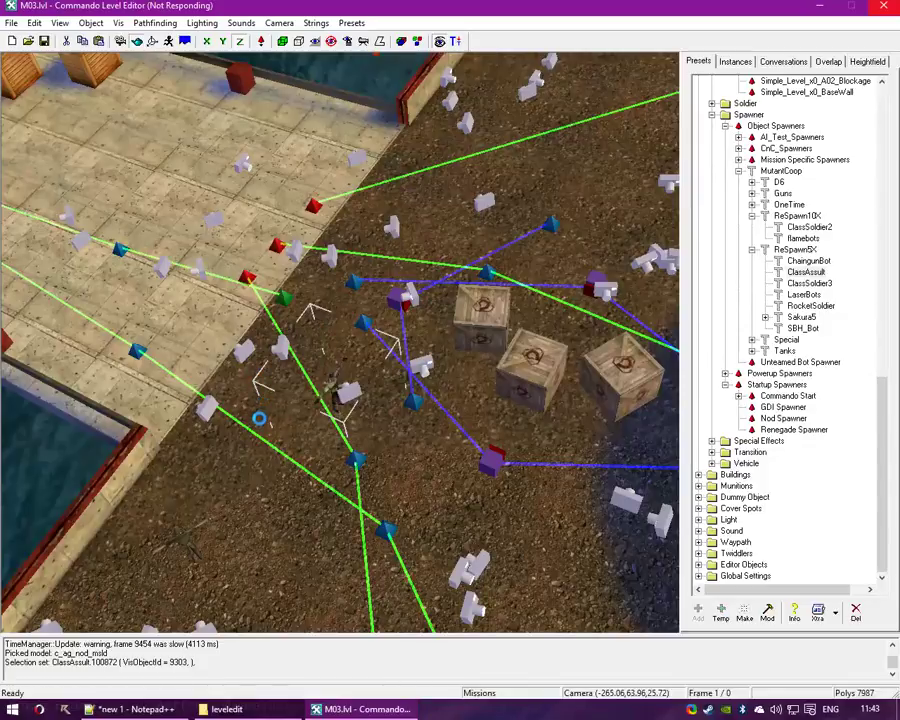
{"action": "left_click", "coordinate": [333, 390]}
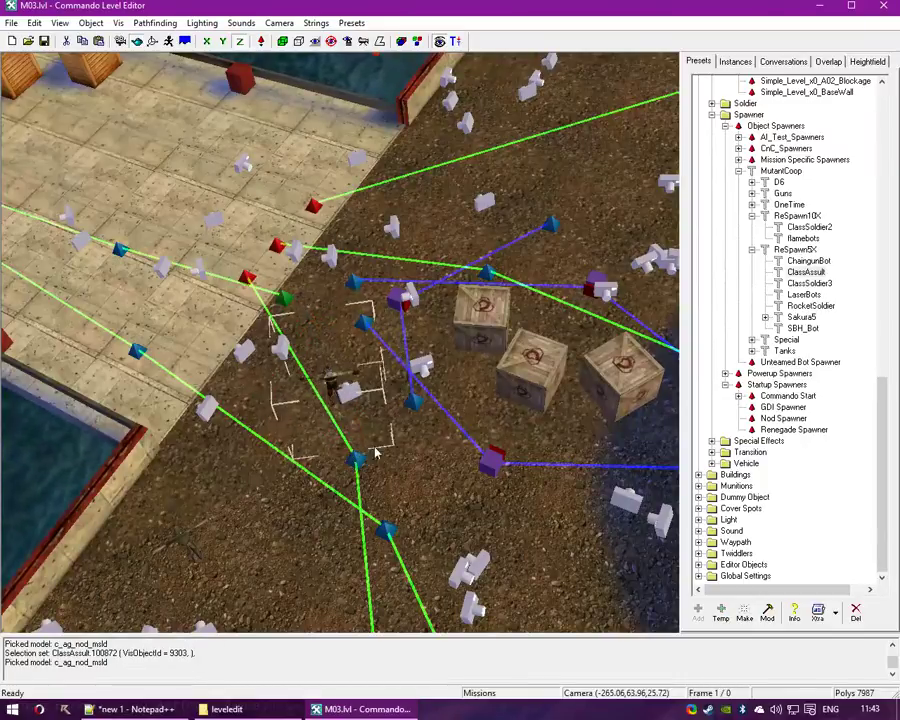
{"action": "left_click", "coordinate": [333, 388]}
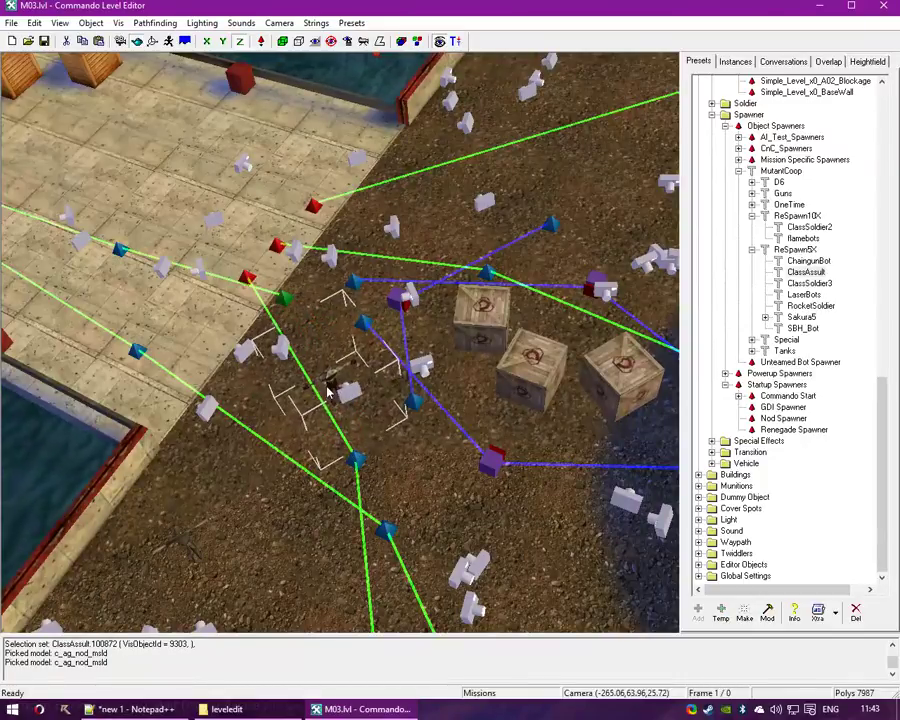
{"action": "left_click_drag", "start_coordinate": [328, 390], "coordinate": [277, 488]}
{"action": "left_click", "coordinate": [315, 222]}
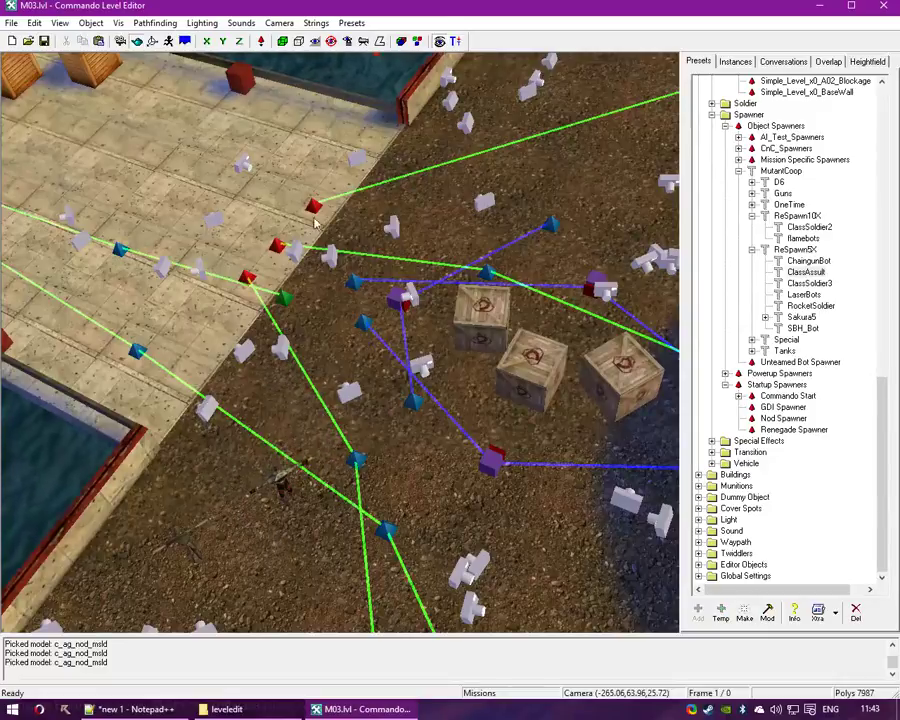
Hide the editor-only objects in the level view
{"action": "left_click", "coordinate": [120, 23]}
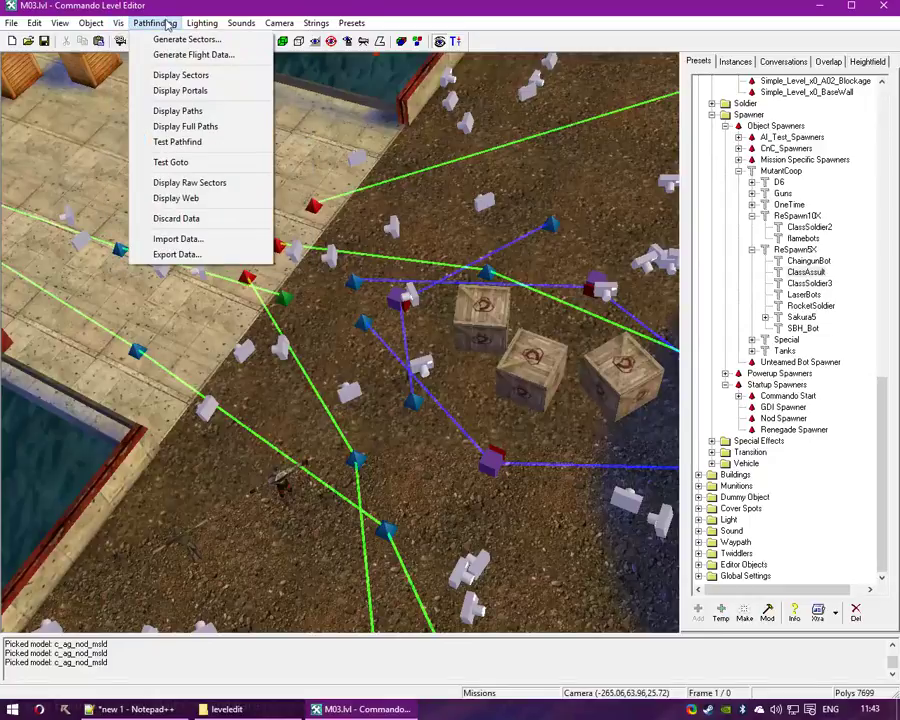
{"action": "left_click", "coordinate": [313, 7]}
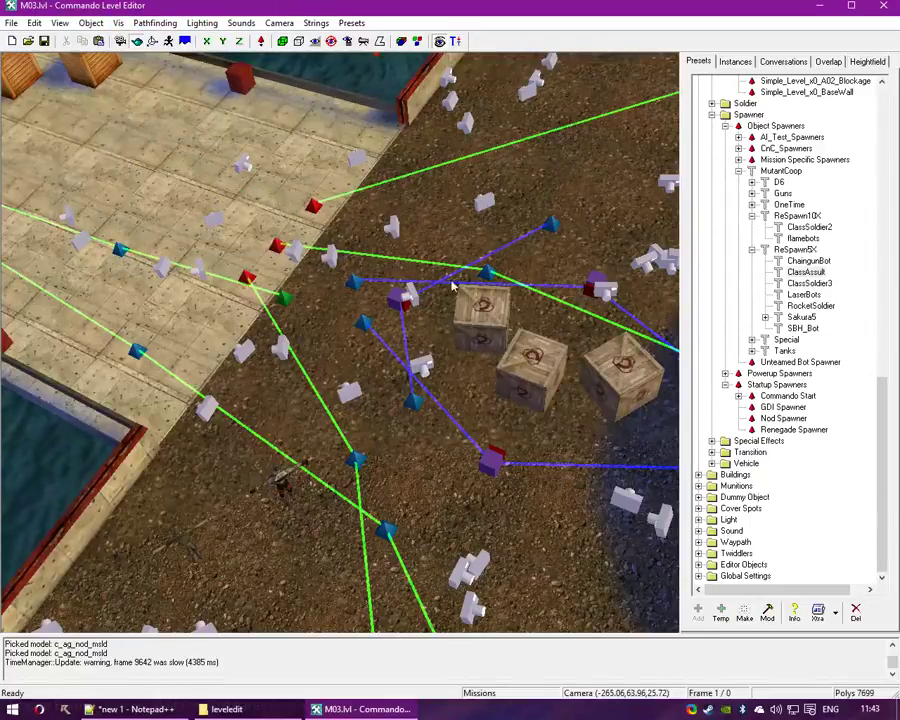
{"action": "left_click", "coordinate": [58, 23]}
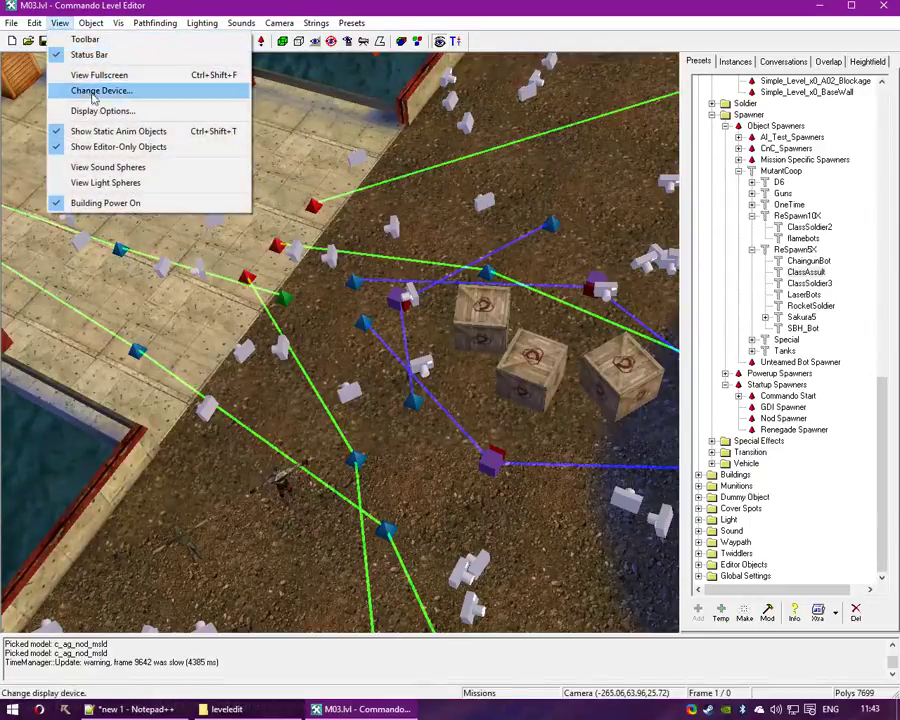
{"action": "left_click", "coordinate": [128, 148]}
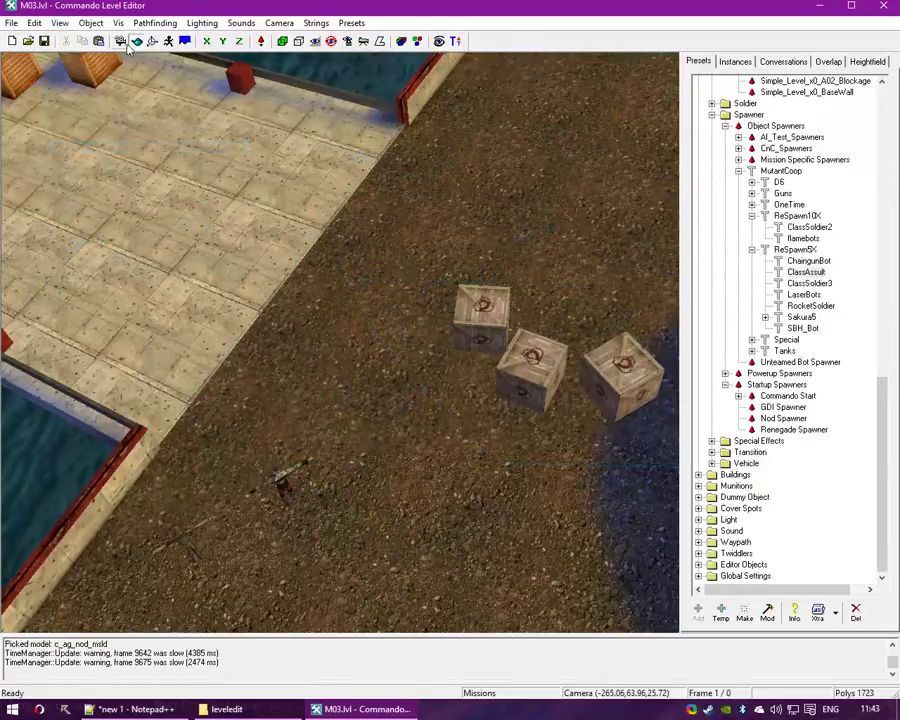
Duplicate the placed ClassAssult spawner onto the dirt between the paved walkway's edge and the wooden crates
{"action": "left_click_drag", "start_coordinate": [272, 411], "coordinate": [286, 274]}
{"action": "right_click_drag", "start_coordinate": [286, 275], "coordinate": [192, 126]}
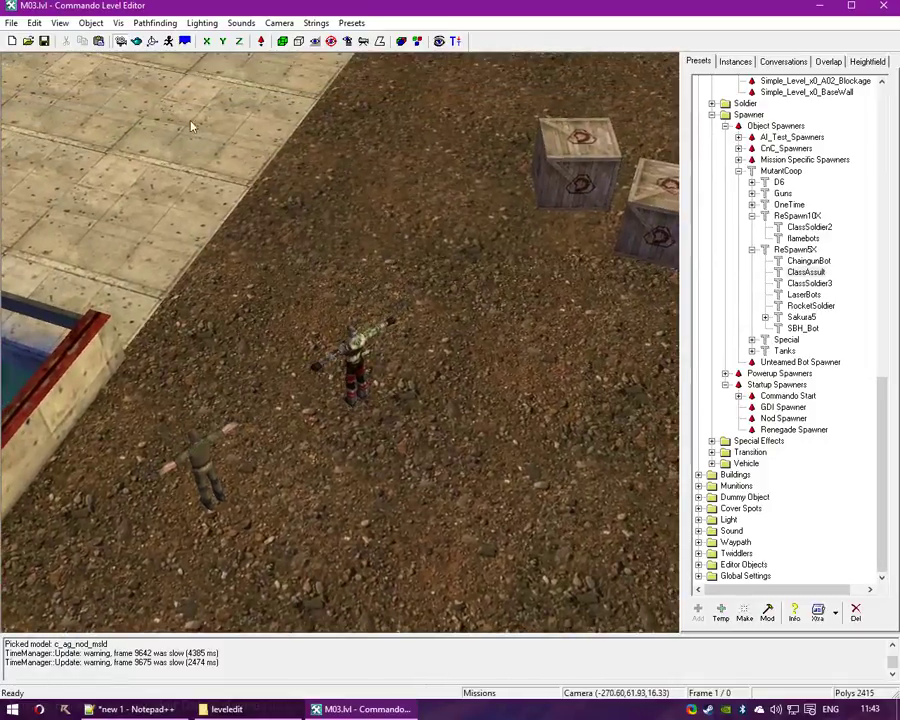
{"action": "left_click", "coordinate": [369, 360]}
{"action": "right_click_drag", "start_coordinate": [133, 78], "coordinate": [188, 295]}
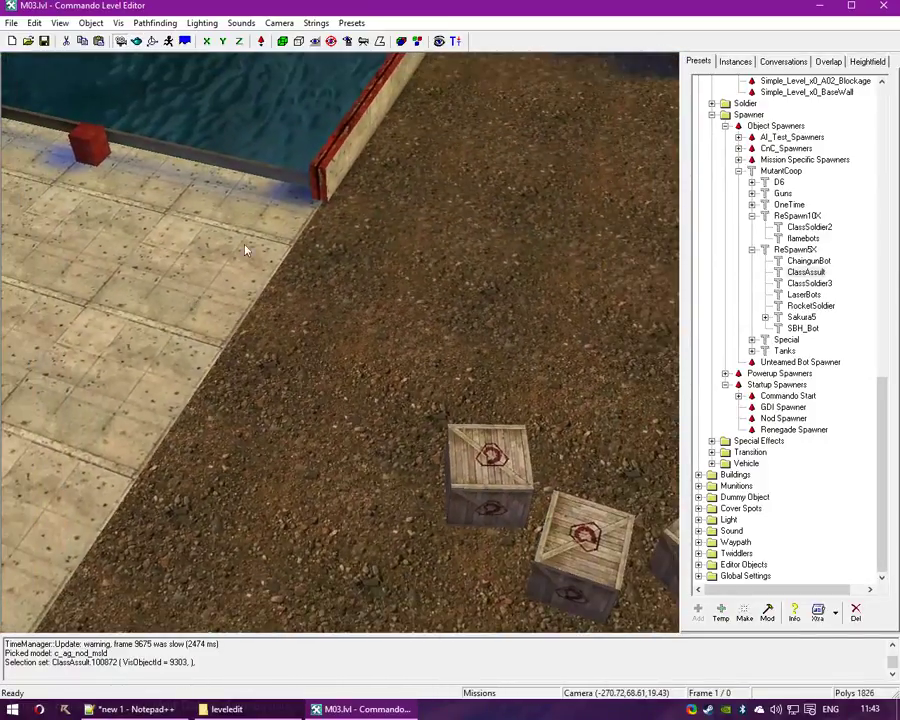
{"action": "key", "text": "ctrl+v"}
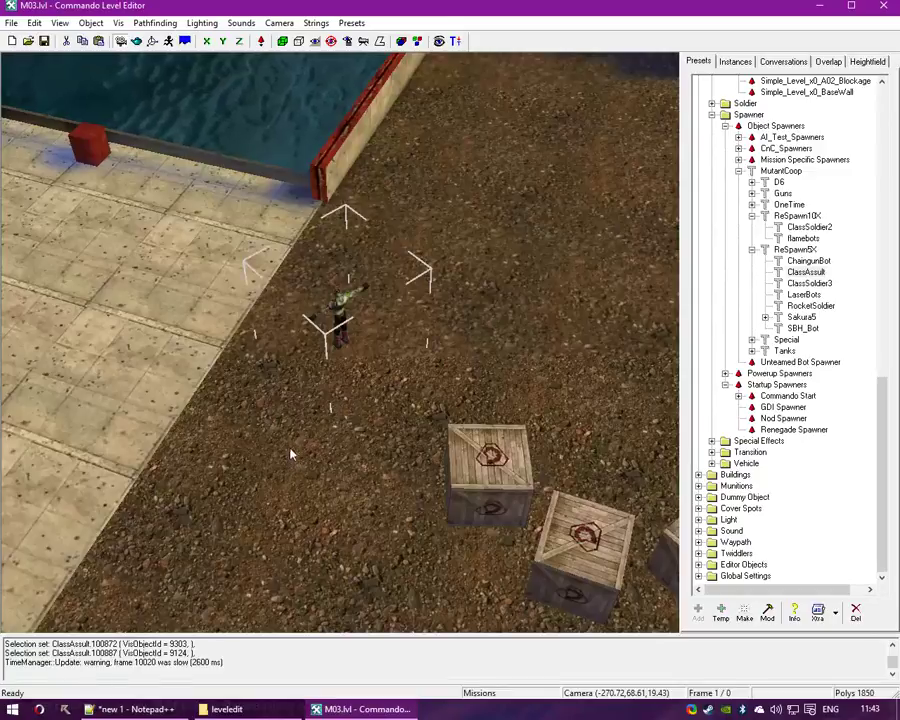
Paste another ClassAssult spawner and move it along the pavement edge, level with the nearest crate
{"action": "left_click", "coordinate": [137, 42]}
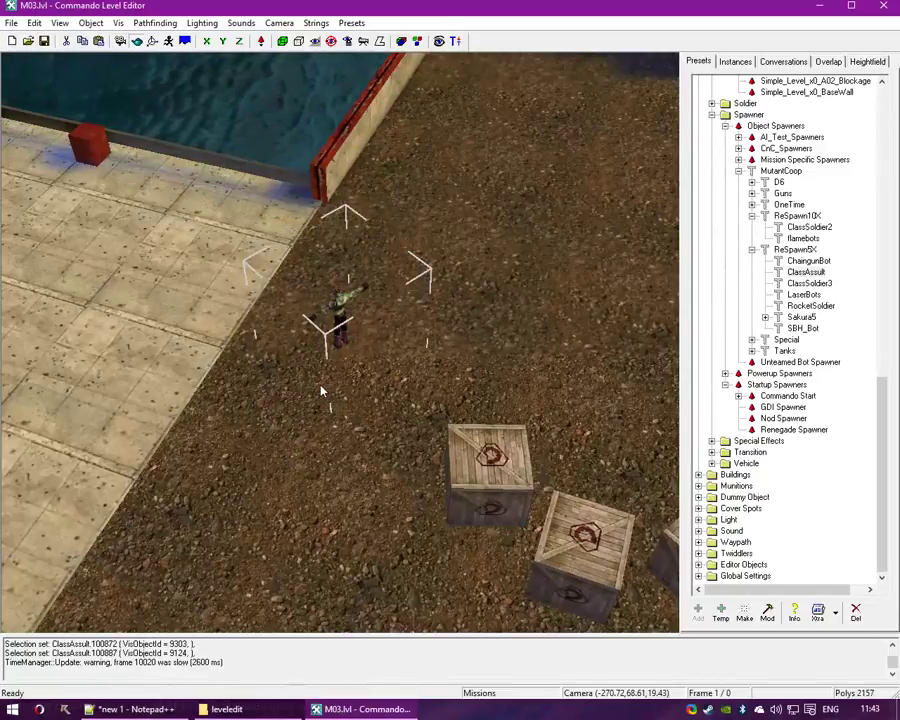
{"action": "key", "text": "ctrl+v"}
{"action": "left_click", "coordinate": [333, 323]}
{"action": "left_click_drag", "start_coordinate": [333, 323], "coordinate": [279, 493]}
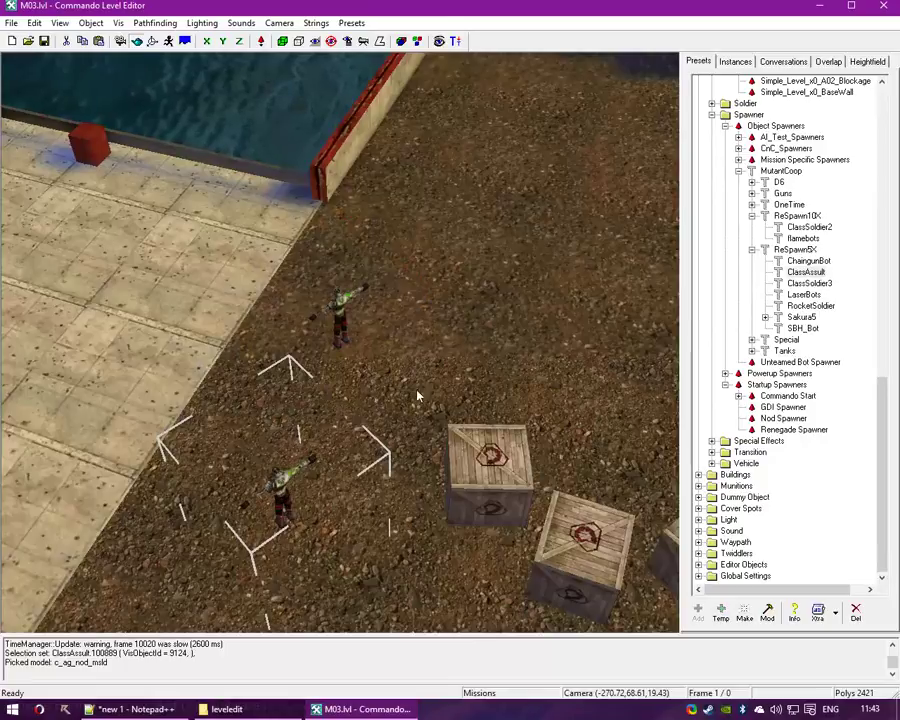
Paste one more ClassAssult spawner, undo the accidental camera object move, and shift the spawner beside the red-topped wall corner
{"action": "key", "text": "ctrl+v"}
{"action": "left_click_drag", "start_coordinate": [333, 335], "coordinate": [418, 240]}
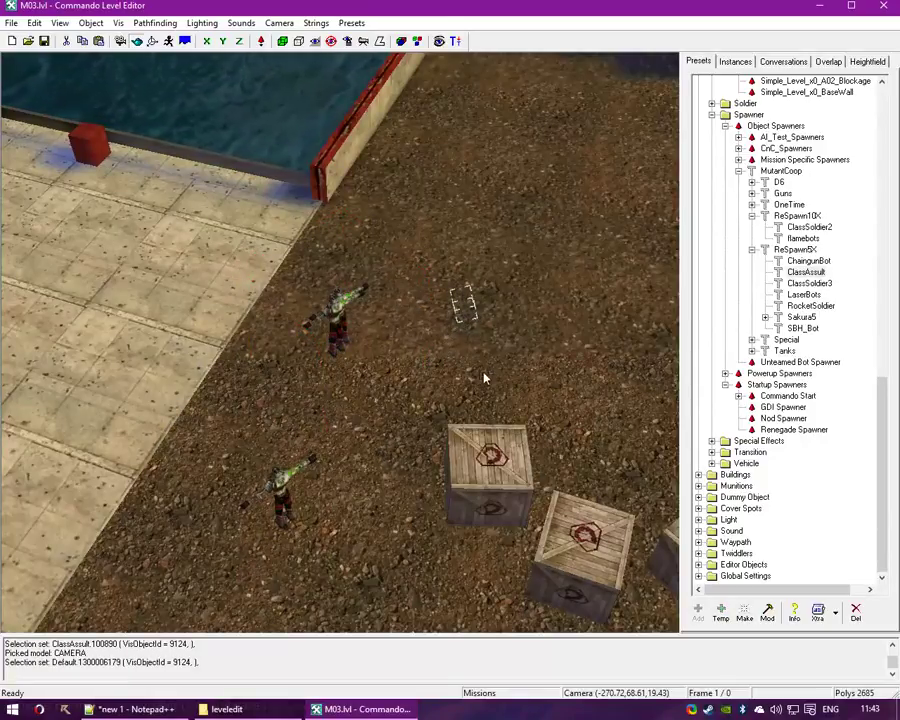
{"action": "left_click", "coordinate": [33, 22]}
{"action": "left_click", "coordinate": [40, 38]}
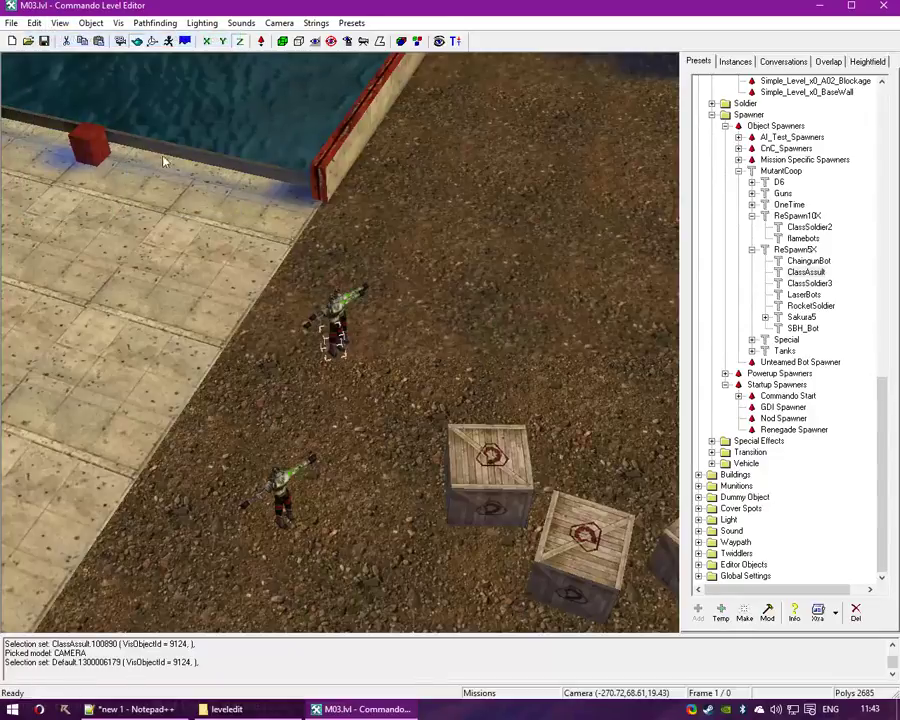
{"action": "left_click", "coordinate": [340, 320]}
{"action": "left_click", "coordinate": [344, 321]}
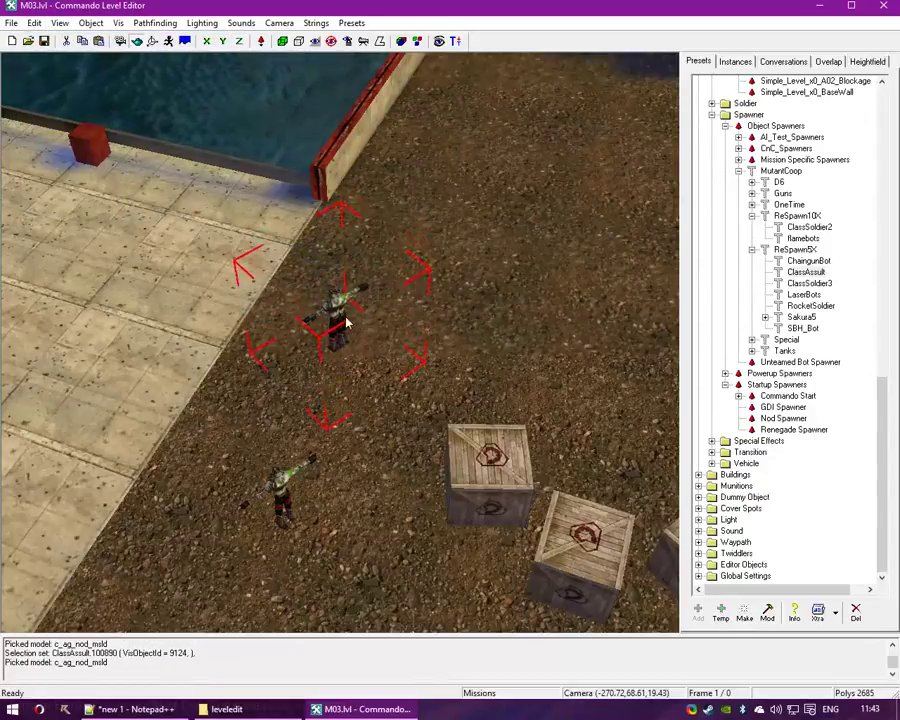
{"action": "mouse_move", "coordinate": [346, 322]}
{"action": "left_mouse_down", "text": "ctrl"}
{"action": "mouse_move", "coordinate": [382, 248]}
{"action": "mouse_move", "coordinate": [388, 210]}
{"action": "left_mouse_up", "text": "ctrl"}
{"action": "left_click", "coordinate": [545, 298]}
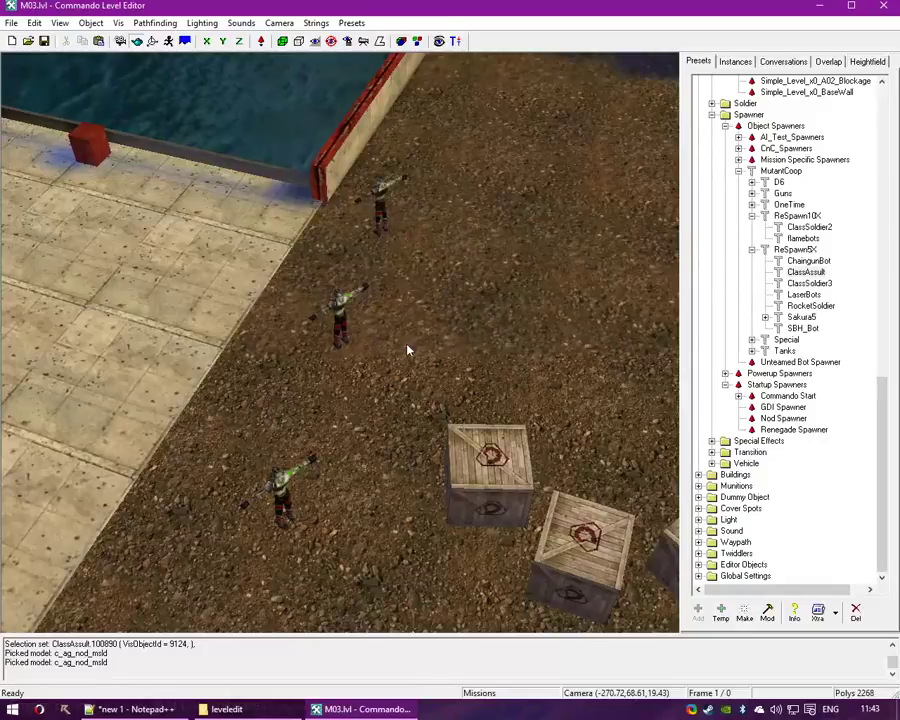
Show the editor-only objects in the level view again
{"action": "left_click", "coordinate": [205, 283]}
{"action": "left_click", "coordinate": [397, 167]}
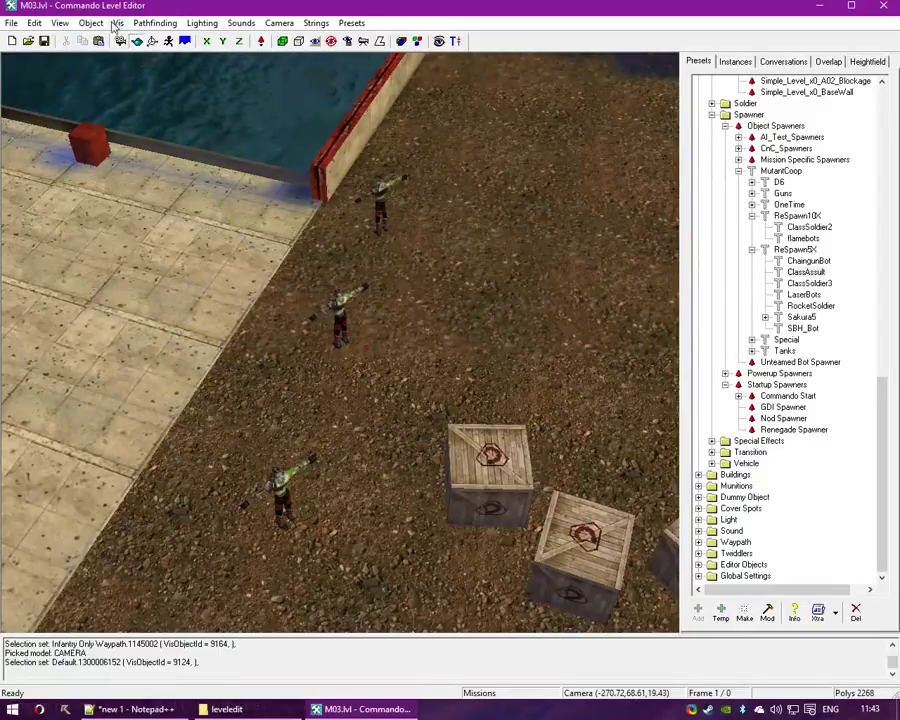
{"action": "left_click", "coordinate": [60, 22]}
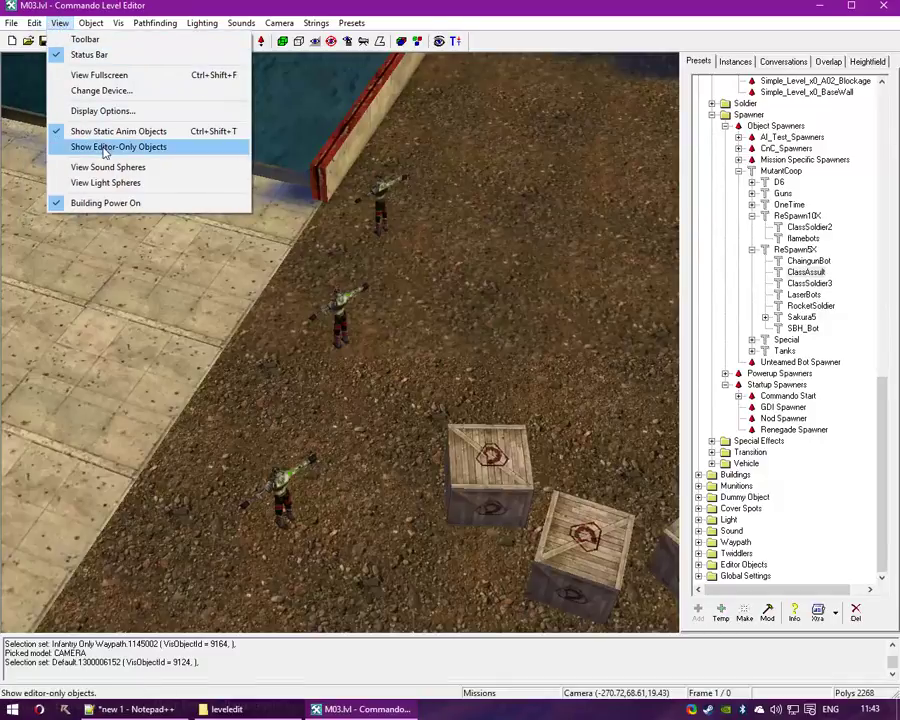
{"action": "left_click", "coordinate": [104, 148]}
Copy the ChaingunBot spawner's ID 100871 into the Notepad++ document, replacing its contents, and return to the level editor to close its properties
{"action": "left_click", "coordinate": [119, 46]}
{"action": "left_click_drag", "start_coordinate": [398, 216], "coordinate": [362, 90]}
{"action": "left_click_drag", "start_coordinate": [412, 299], "coordinate": [420, 134]}
{"action": "right_click_drag", "start_coordinate": [420, 135], "coordinate": [422, 260]}
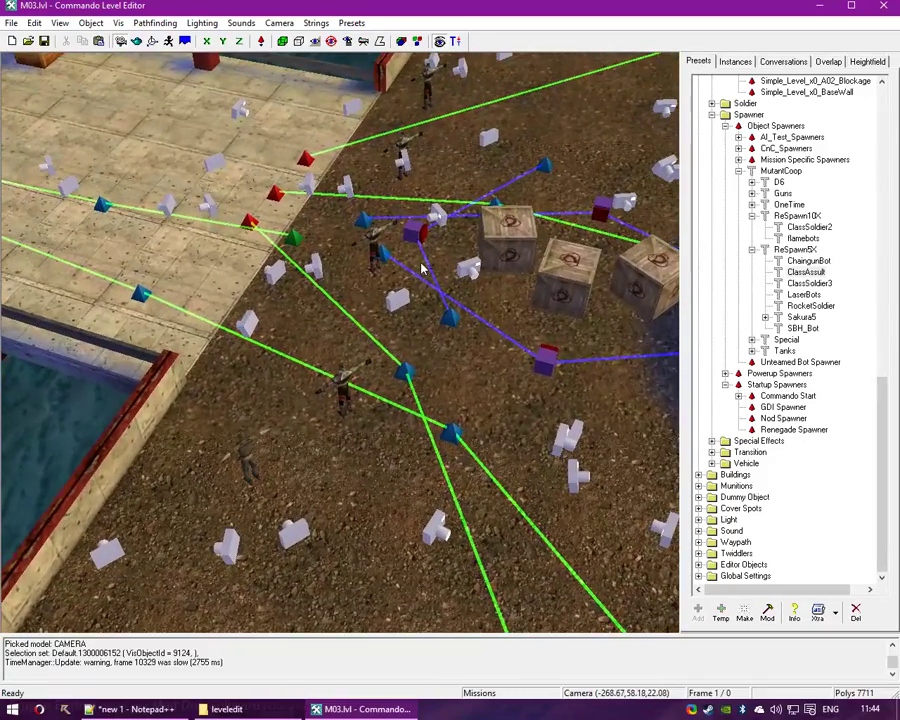
{"action": "left_click_drag", "start_coordinate": [313, 295], "coordinate": [351, 294]}
{"action": "right_click_drag", "start_coordinate": [351, 293], "coordinate": [136, 90]}
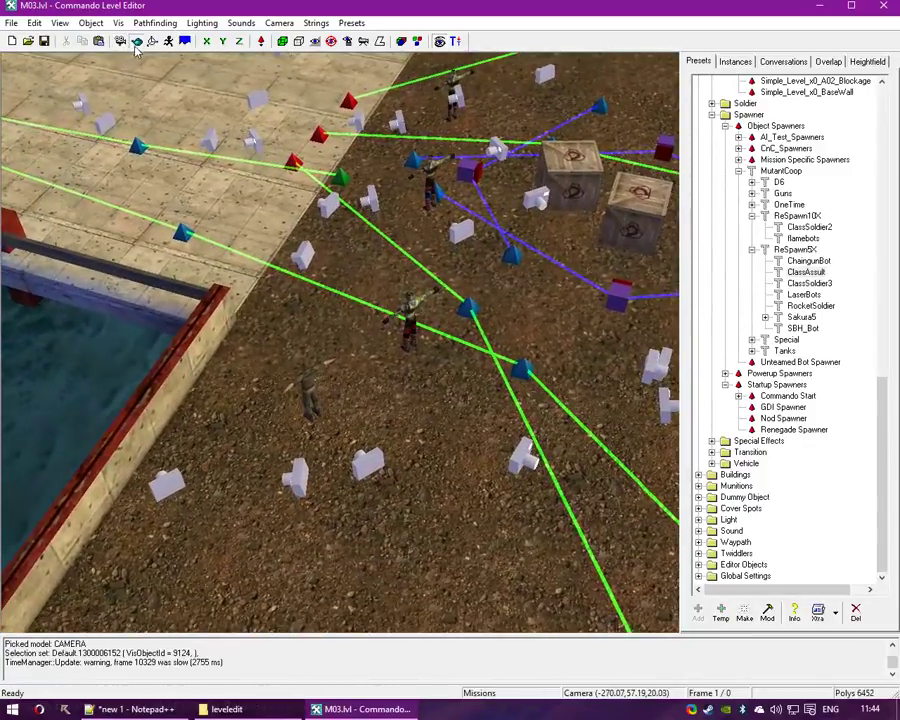
{"action": "double_click", "coordinate": [408, 318]}
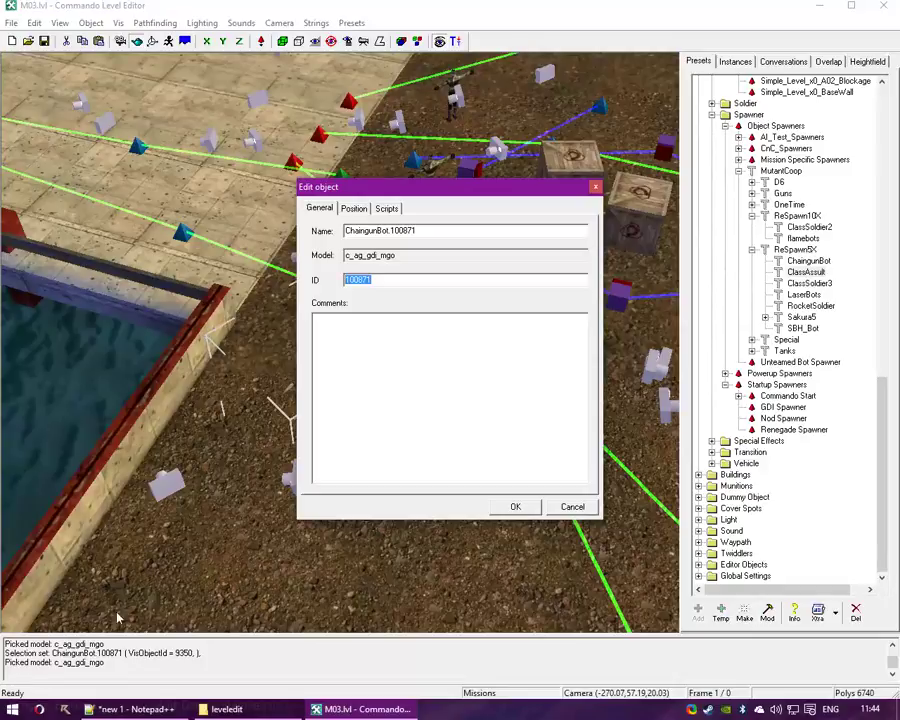
{"action": "key", "text": "ctrl+c"}
{"action": "left_click", "coordinate": [130, 709]}
{"action": "key", "text": "ctrl+a"}
{"action": "key", "text": "ctrl+v"}
{"action": "key", "text": "Return"}
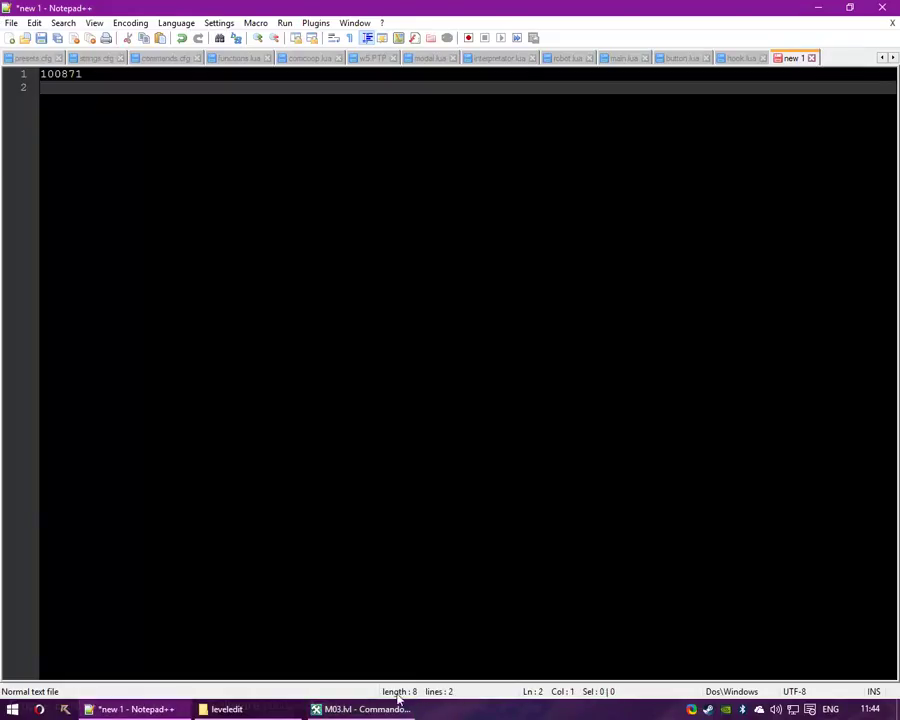
{"action": "left_click", "coordinate": [398, 706]}
{"action": "key", "text": "Escape"}
Add the first ClassAssult spawner's ID 100872 on a new line of the Notepad++ document and close its properties
{"action": "double_click", "coordinate": [418, 316]}
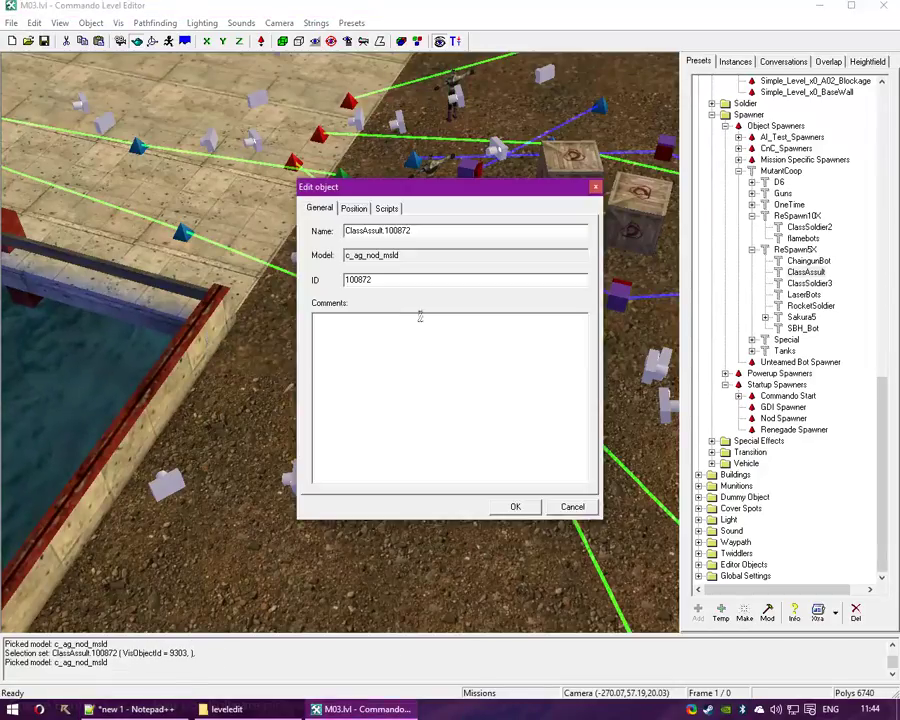
{"action": "key", "text": "ctrl+c"}
{"action": "left_click", "coordinate": [130, 709]}
{"action": "key", "text": "ctrl+v"}
{"action": "key", "text": "Return"}
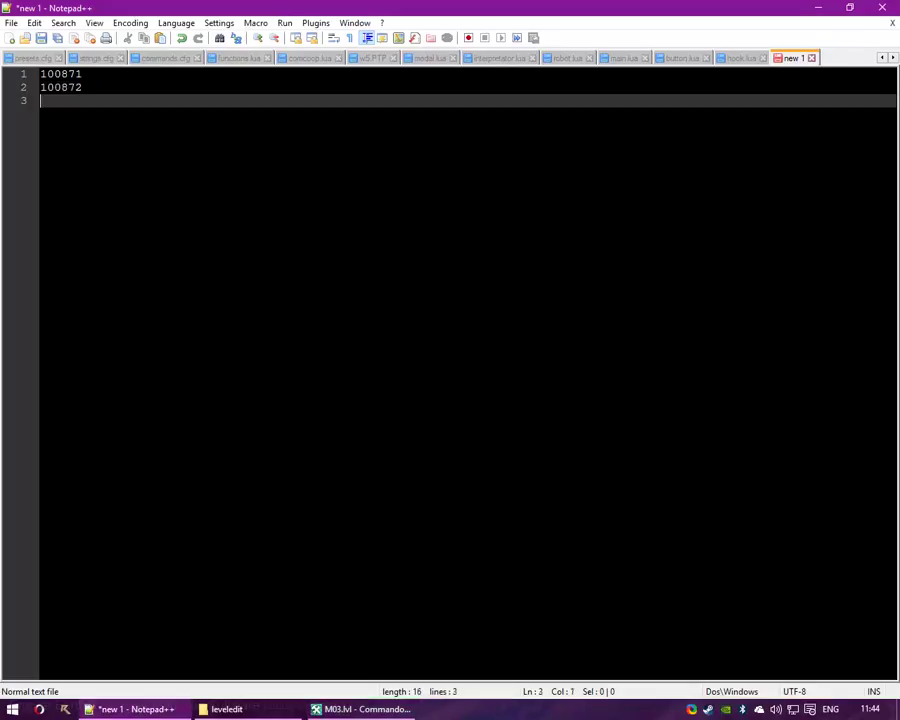
{"action": "left_click", "coordinate": [360, 709]}
{"action": "left_click", "coordinate": [515, 507]}
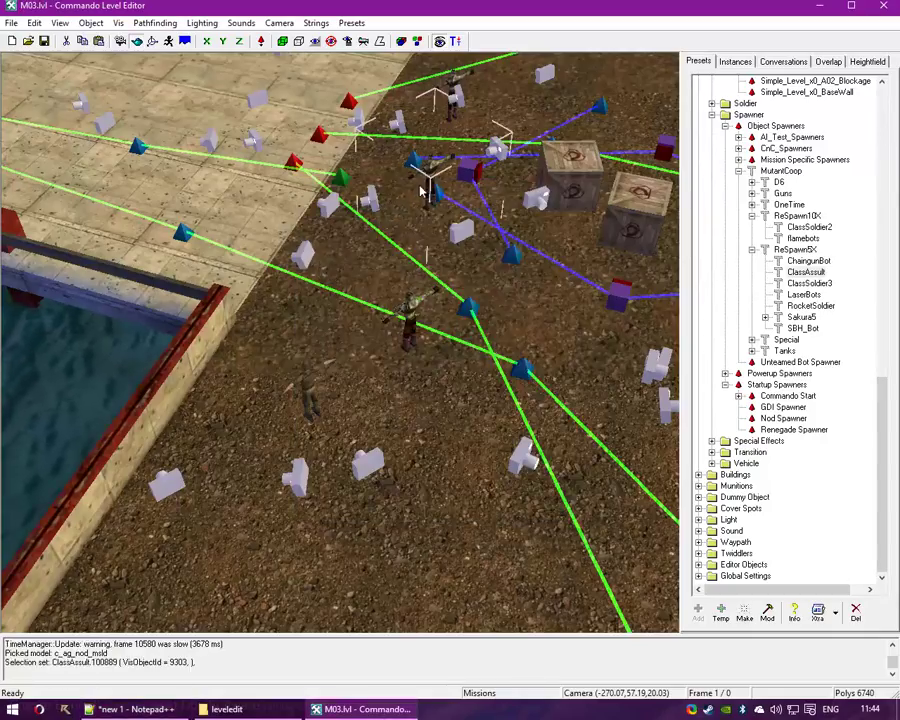
Add the ID 1145021 from the object opened near the next ClassAssult spawner to the Notepad++ list, and close its properties
{"action": "double_click", "coordinate": [402, 280]}
{"action": "key", "text": "ctrl+c"}
{"action": "left_click", "coordinate": [130, 709]}
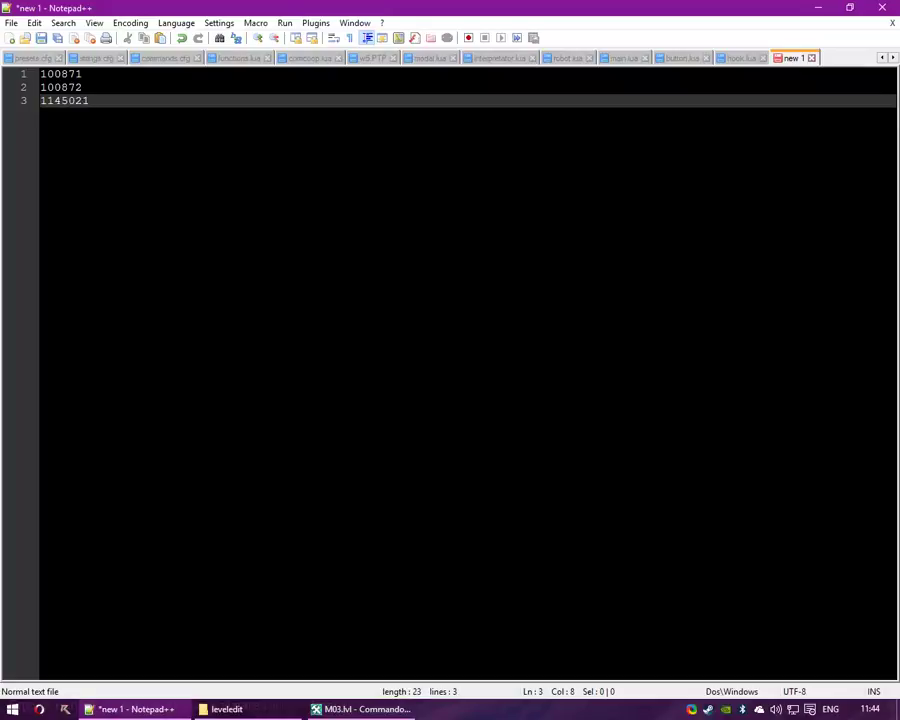
{"action": "key", "text": "Return"}
{"action": "left_click", "coordinate": [360, 709]}
{"action": "left_click", "coordinate": [515, 505]}
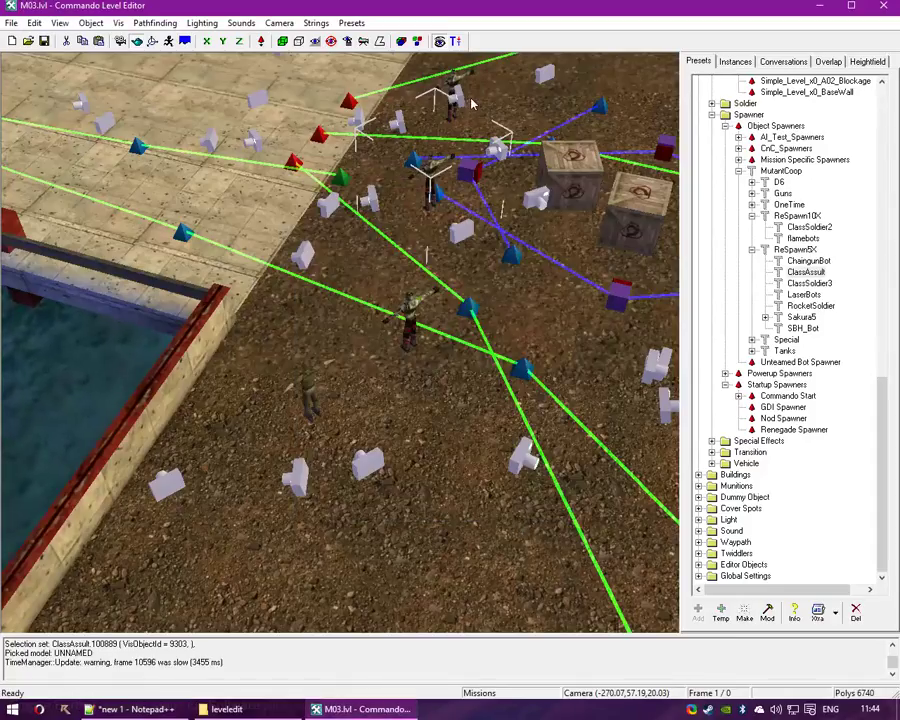
Add the farthest ClassAssult spawner's ID 100887 to the Notepad++ list and close its properties
{"action": "double_click", "coordinate": [455, 98]}
{"action": "key", "text": "ctrl+c"}
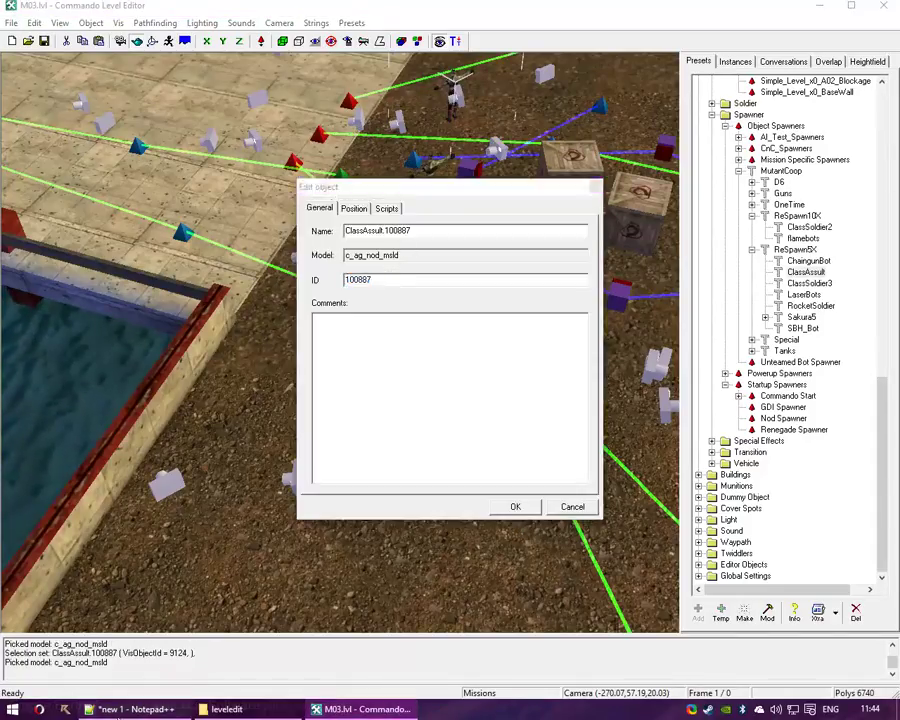
{"action": "left_click", "coordinate": [130, 709]}
{"action": "key", "text": "ctrl+v"}
{"action": "key", "text": "Return"}
{"action": "left_click", "coordinate": [365, 709]}
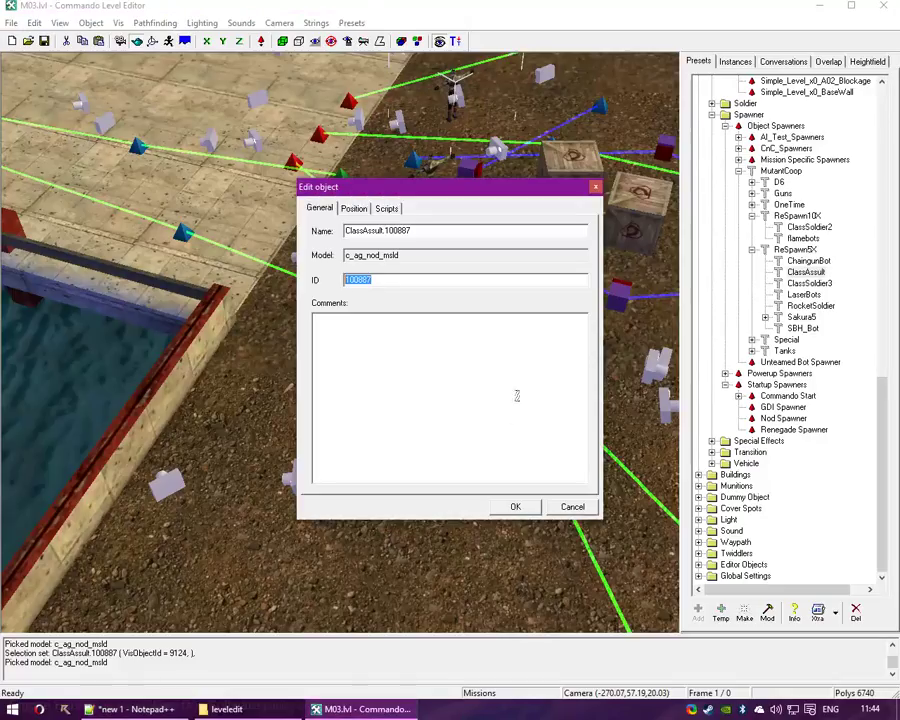
{"action": "left_click", "coordinate": [515, 507]}
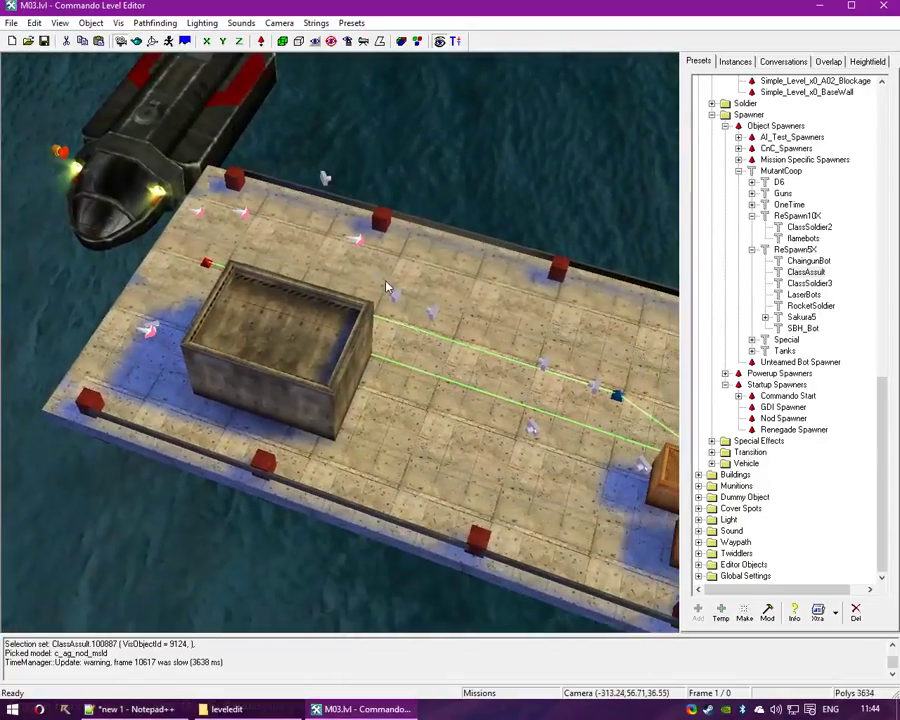
Place a Script_Zone_Star zone on the pier and stretch it over the end section around the open container
{"action": "scroll", "coordinate": [866, 340], "scroll_direction": "up", "scroll_amount": 20}
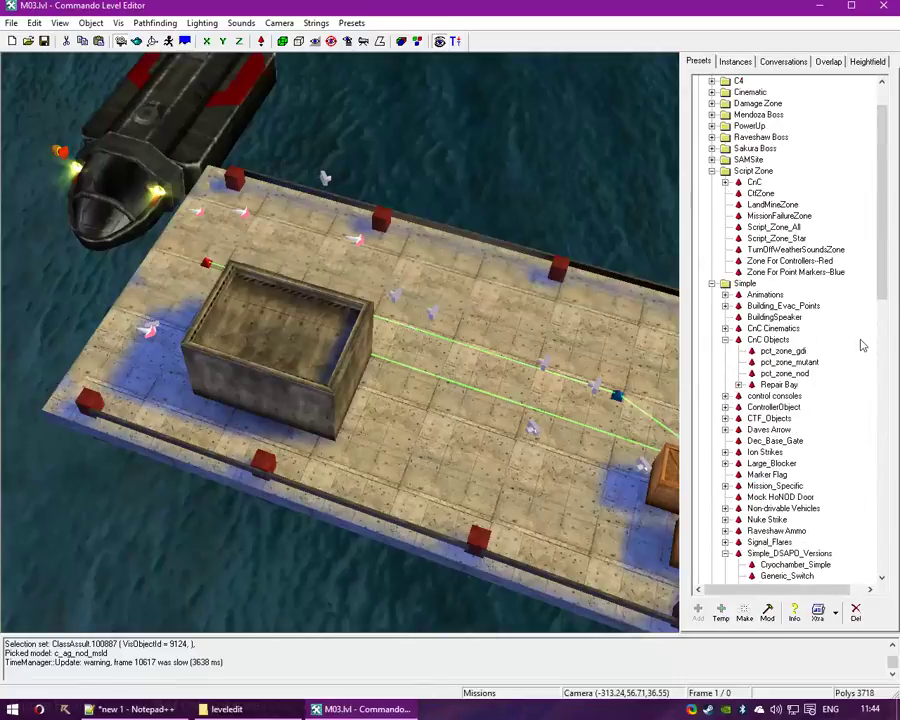
{"action": "scroll", "coordinate": [801, 370], "scroll_direction": "down", "scroll_amount": 3}
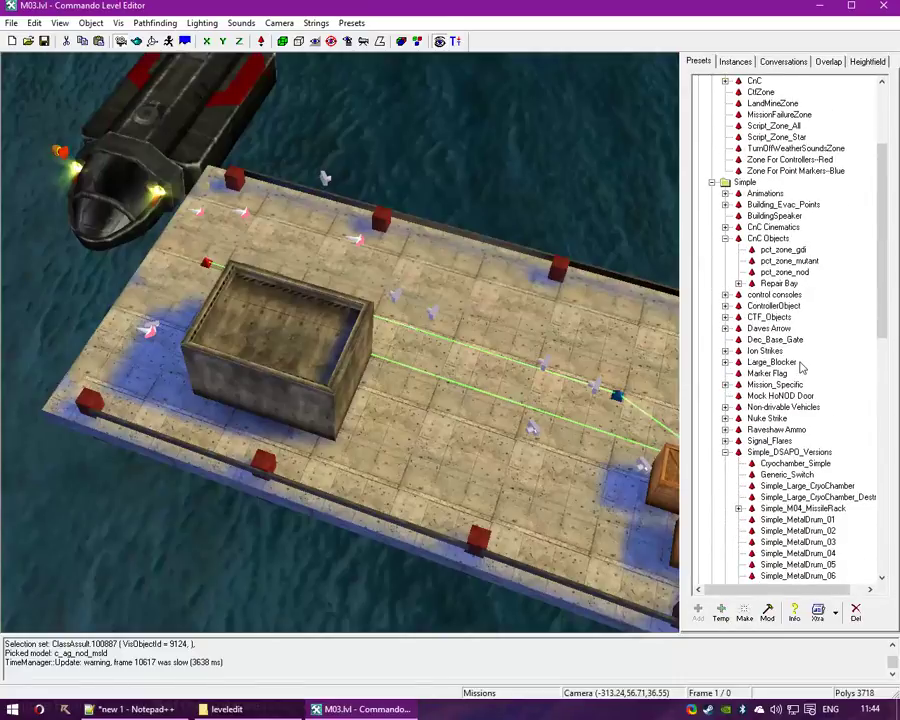
{"action": "scroll", "coordinate": [797, 373], "scroll_direction": "down", "scroll_amount": 8}
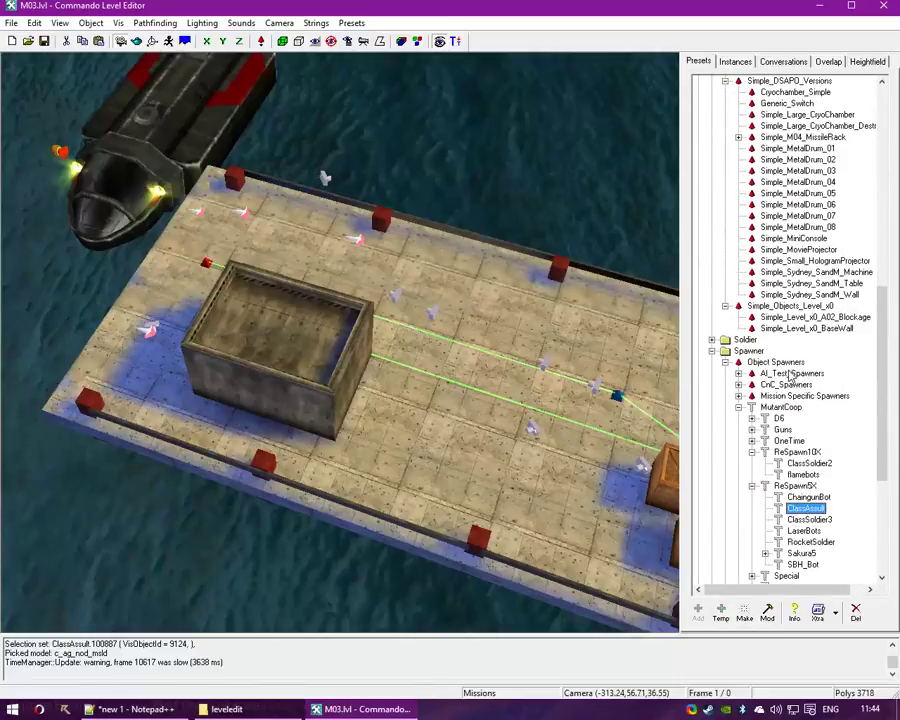
{"action": "scroll", "coordinate": [787, 383], "scroll_direction": "up", "scroll_amount": 12}
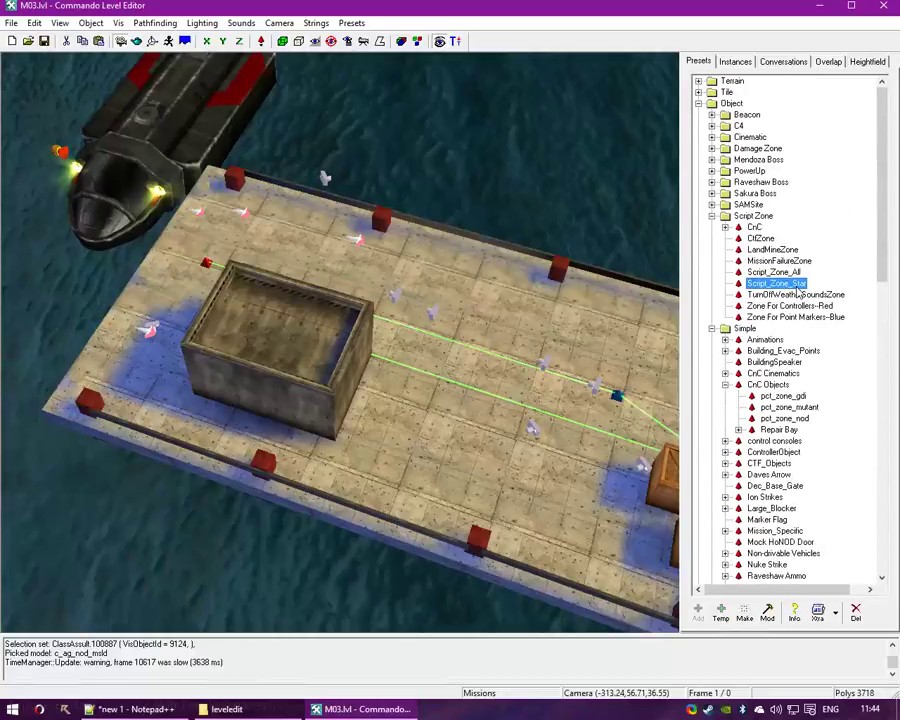
{"action": "left_click", "coordinate": [743, 617]}
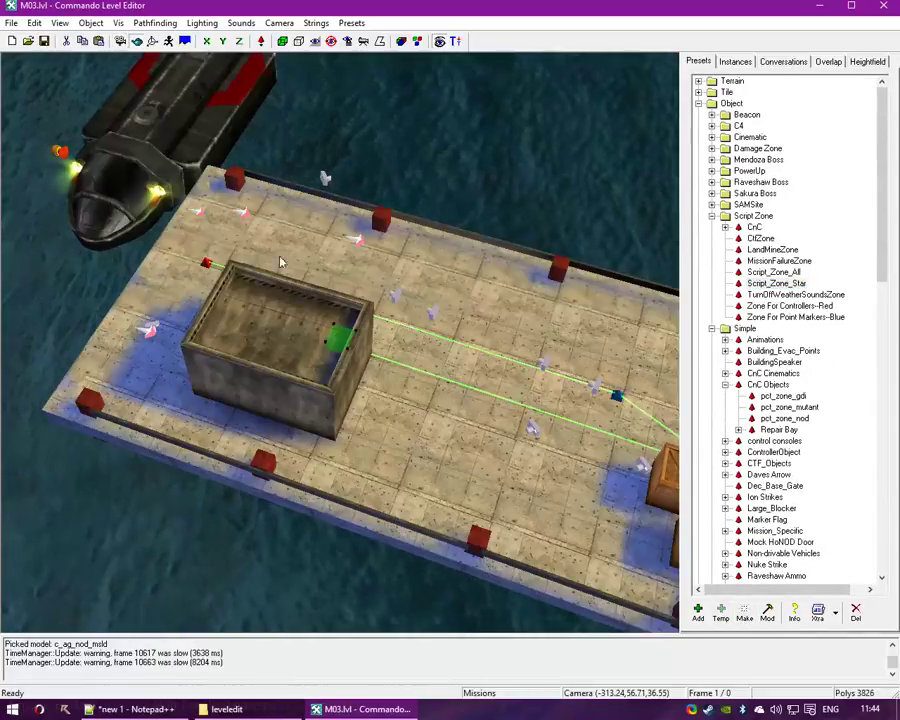
{"action": "left_click_drag", "start_coordinate": [334, 343], "coordinate": [408, 435]}
Add the sla_on_enter_message script to the new zone with the message "Kill all the GDI scums!"
{"action": "double_click", "coordinate": [410, 244]}
{"action": "left_click", "coordinate": [387, 207]}
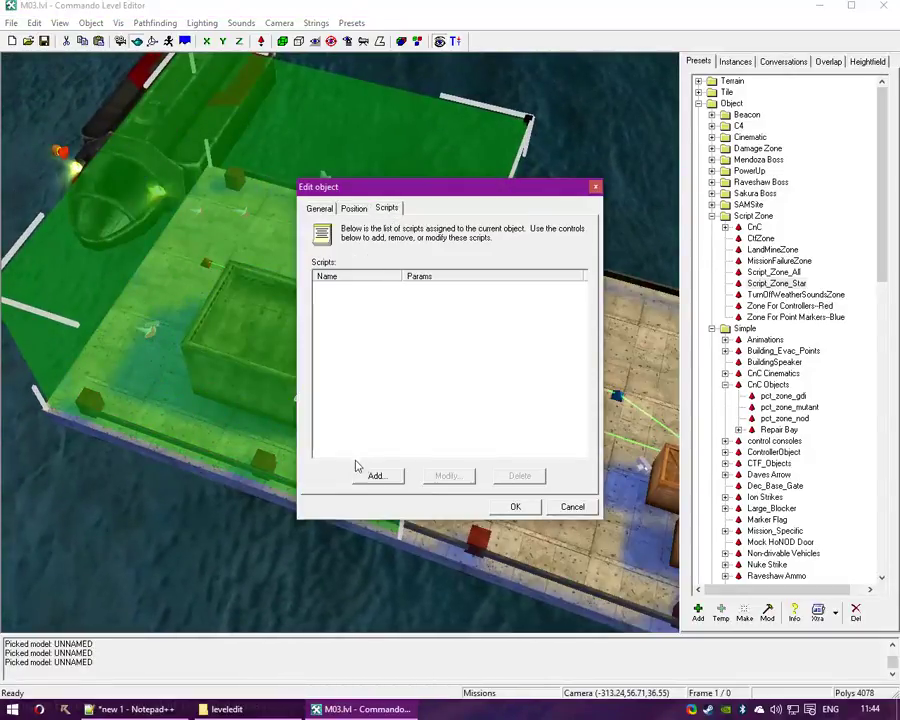
{"action": "left_click", "coordinate": [372, 482]}
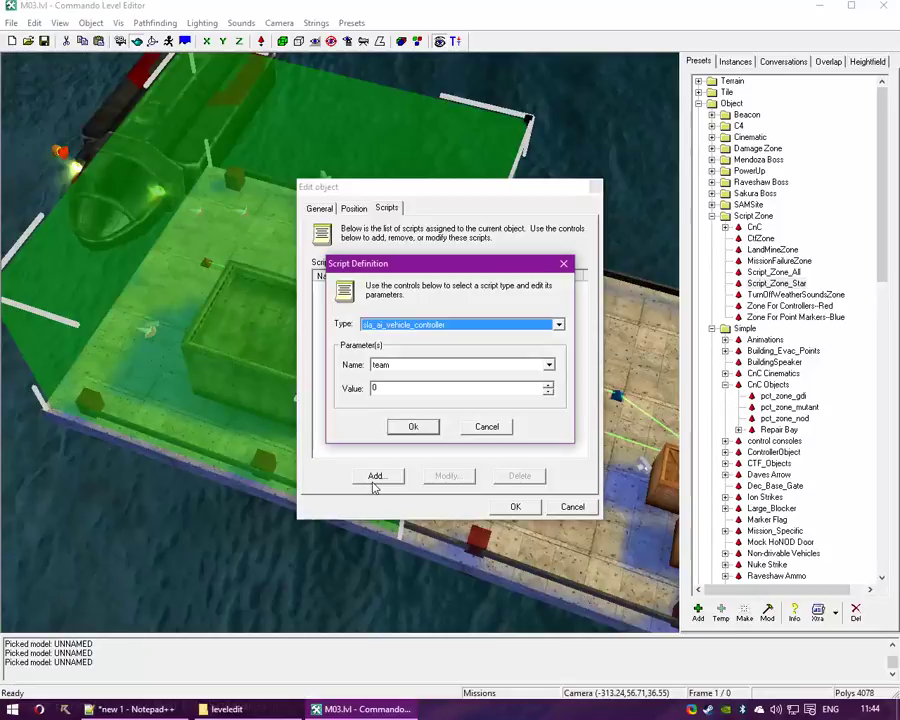
{"action": "left_click_drag", "start_coordinate": [432, 390], "coordinate": [237, 404]}
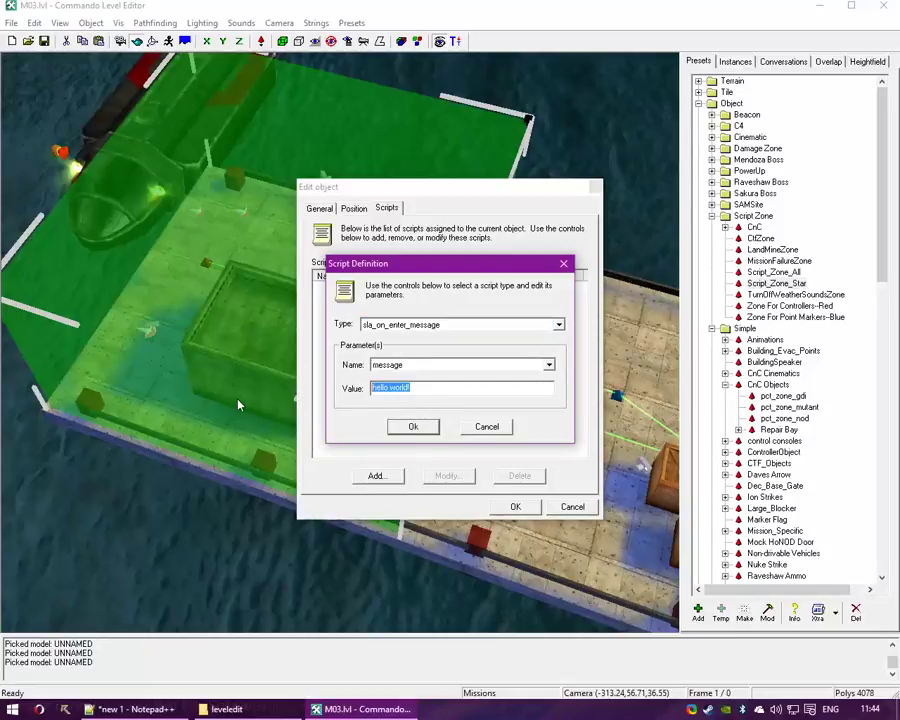
{"action": "key", "text": "BackSpace"}
{"action": "type", "text": "He"}
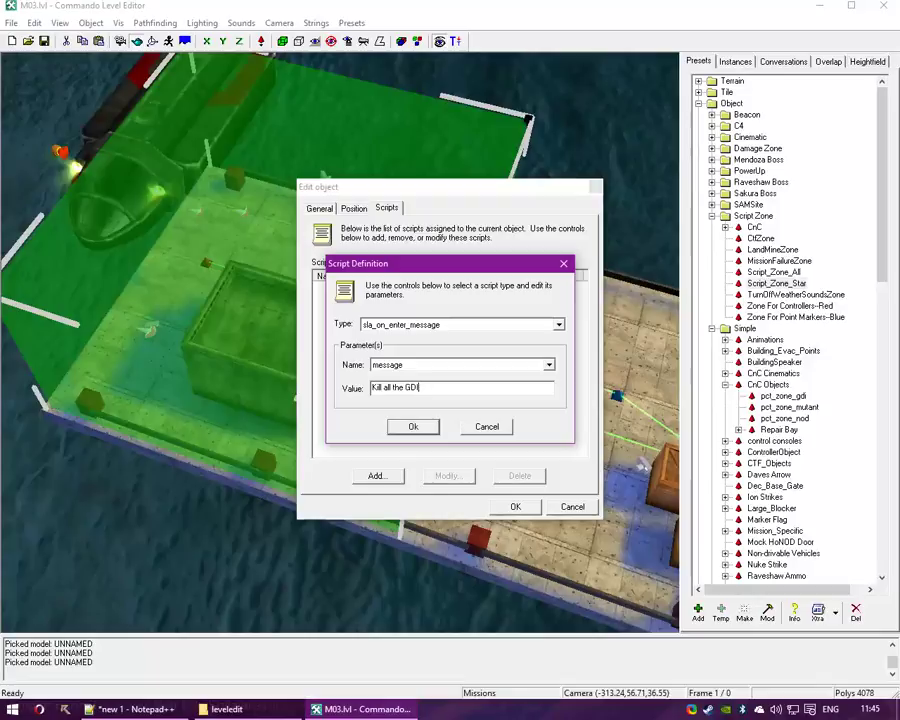
{"action": "left_click", "coordinate": [412, 427]}
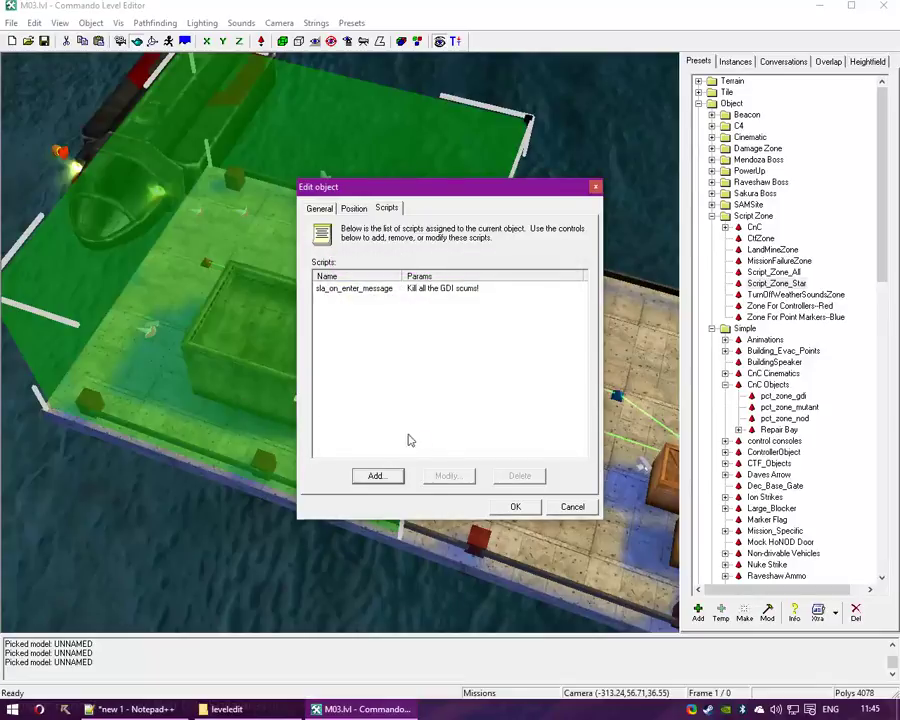
Start adding an sla_enter_enable_spawn10 script to the zone and set ID1 to 100871 from the Notepad++ list
{"action": "left_click", "coordinate": [377, 475]}
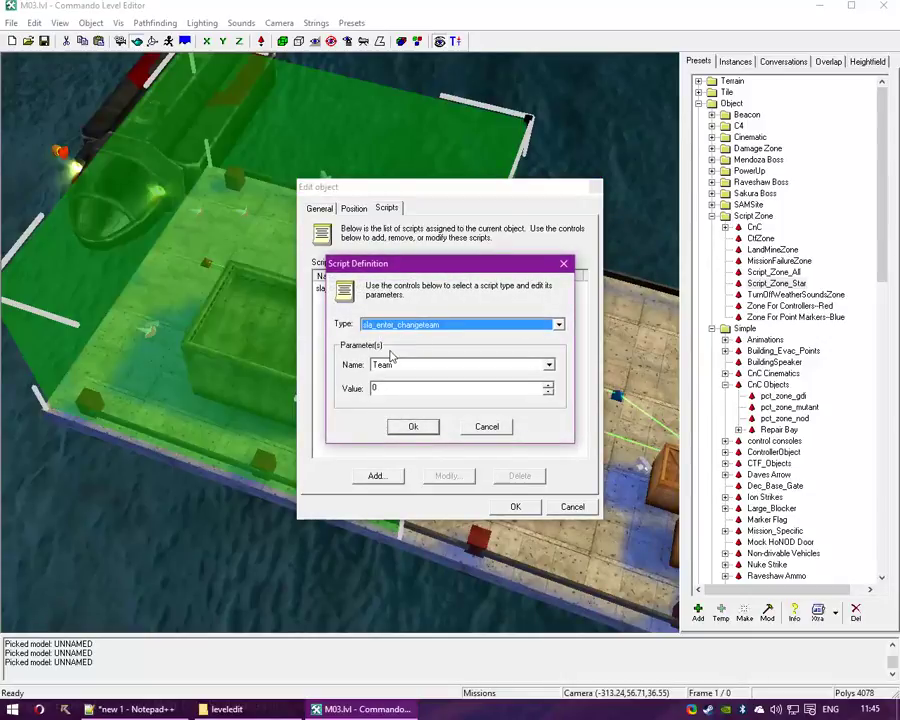
{"action": "left_click", "coordinate": [413, 326]}
{"action": "left_click", "coordinate": [428, 365]}
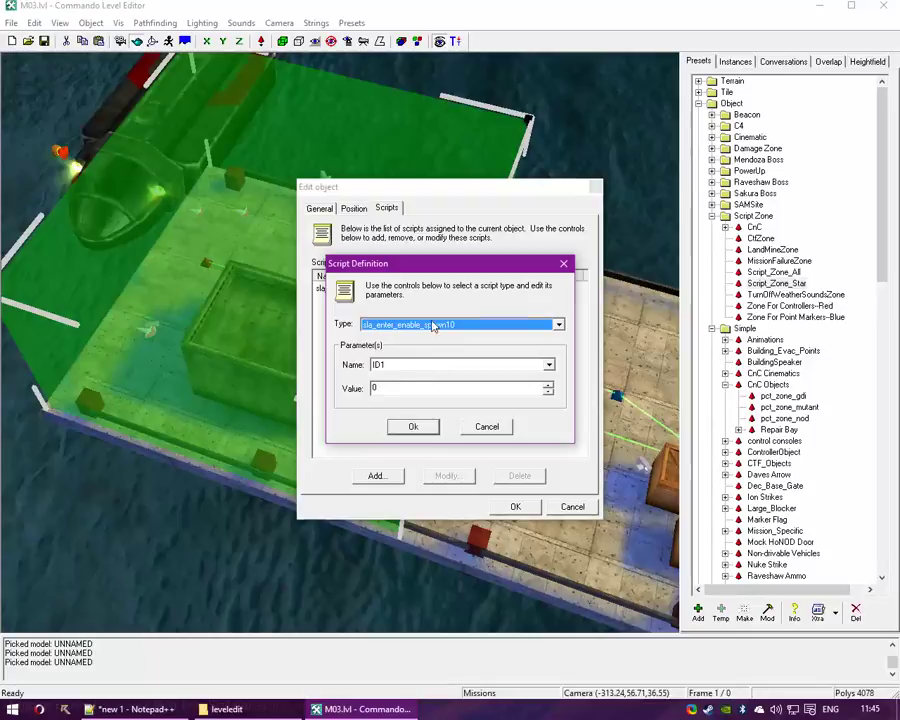
{"action": "left_click", "coordinate": [135, 709]}
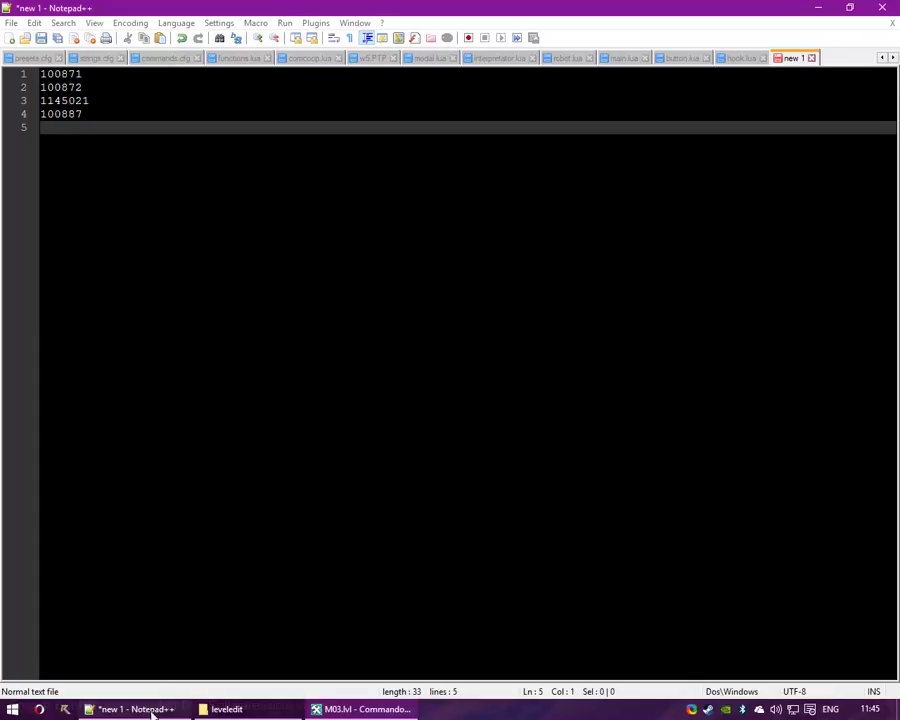
{"action": "double_click", "coordinate": [60, 73]}
{"action": "key", "text": "ctrl+c"}
{"action": "key", "text": "alt+Tab"}
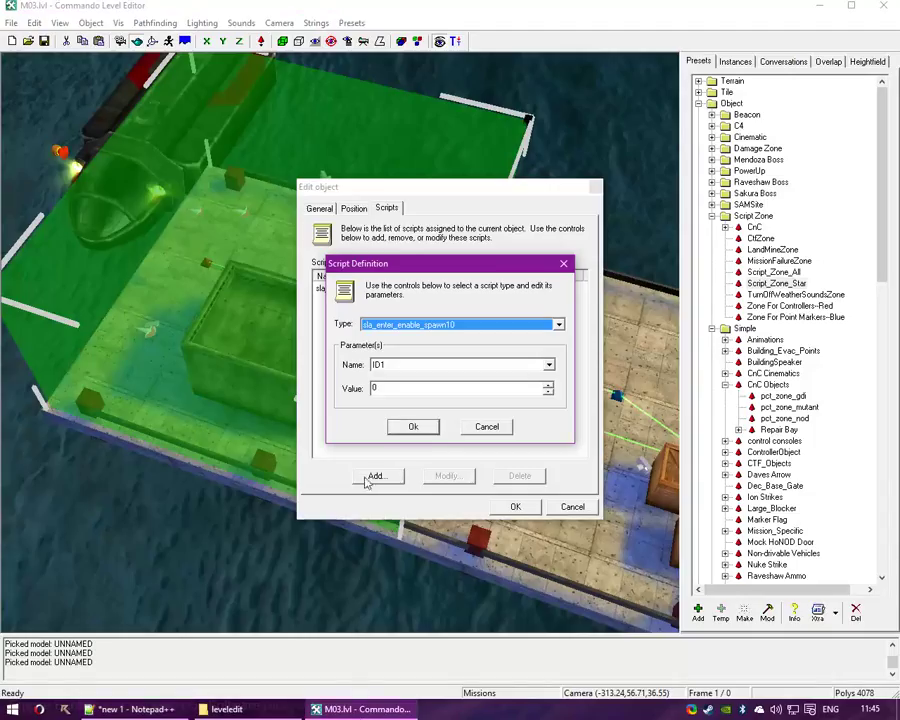
{"action": "right_click", "coordinate": [398, 388]}
{"action": "left_click", "coordinate": [426, 452]}
Set the spawn script's ID2 parameter to 100872, copied from the Notepad++ list
{"action": "left_click", "coordinate": [410, 367]}
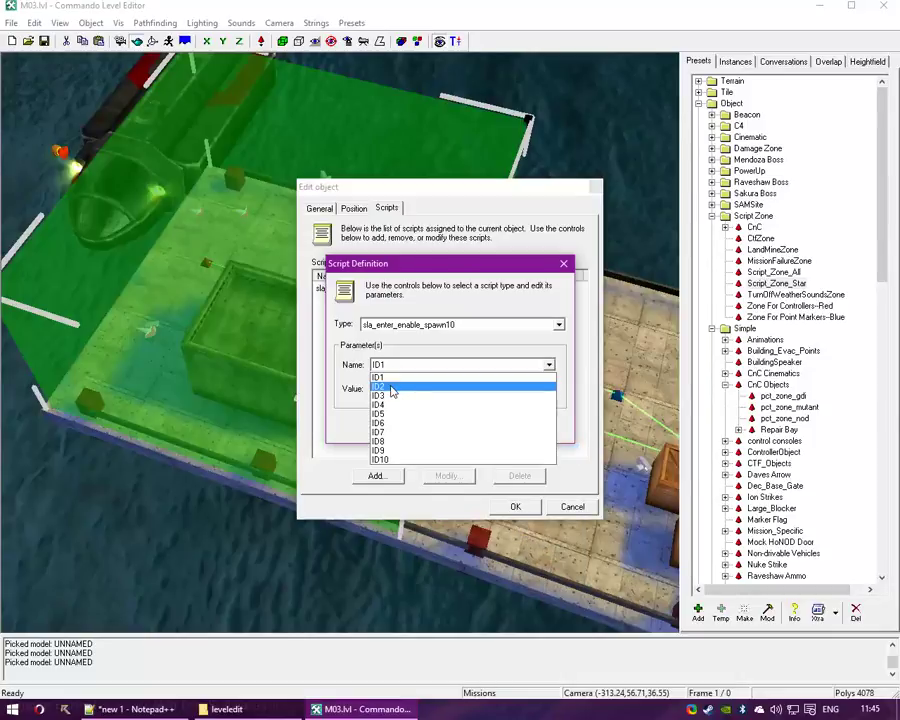
{"action": "left_click", "coordinate": [392, 386]}
{"action": "left_click", "coordinate": [160, 709]}
{"action": "double_click", "coordinate": [66, 87]}
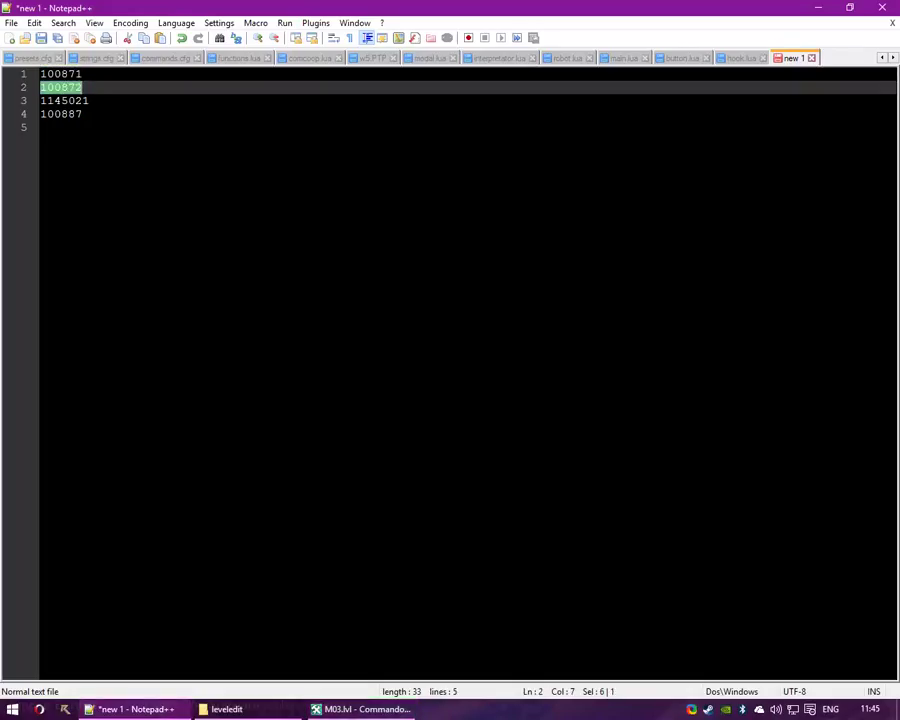
{"action": "right_click", "coordinate": [385, 711]}
{"action": "left_click", "coordinate": [429, 715]}
{"action": "left_click", "coordinate": [408, 712]}
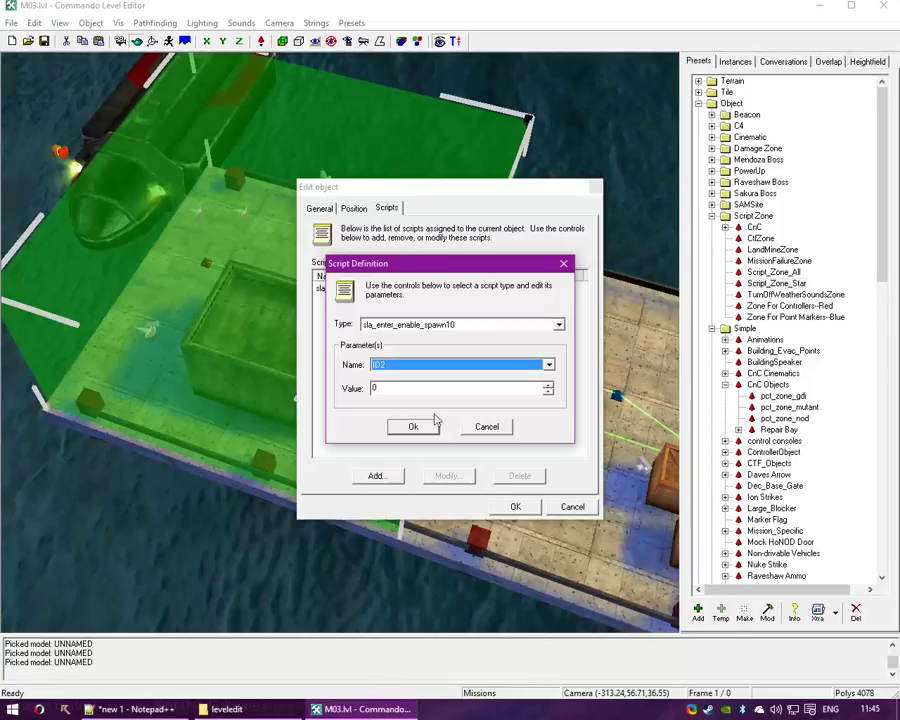
{"action": "double_click", "coordinate": [402, 387]}
{"action": "right_click", "coordinate": [401, 386]}
{"action": "left_click", "coordinate": [440, 446]}
Set the spawn script's ID3 parameter to 1145021, copied from the Notepad++ list
{"action": "left_click", "coordinate": [405, 366]}
{"action": "left_click", "coordinate": [383, 395]}
{"action": "left_click", "coordinate": [120, 709]}
{"action": "double_click", "coordinate": [66, 101]}
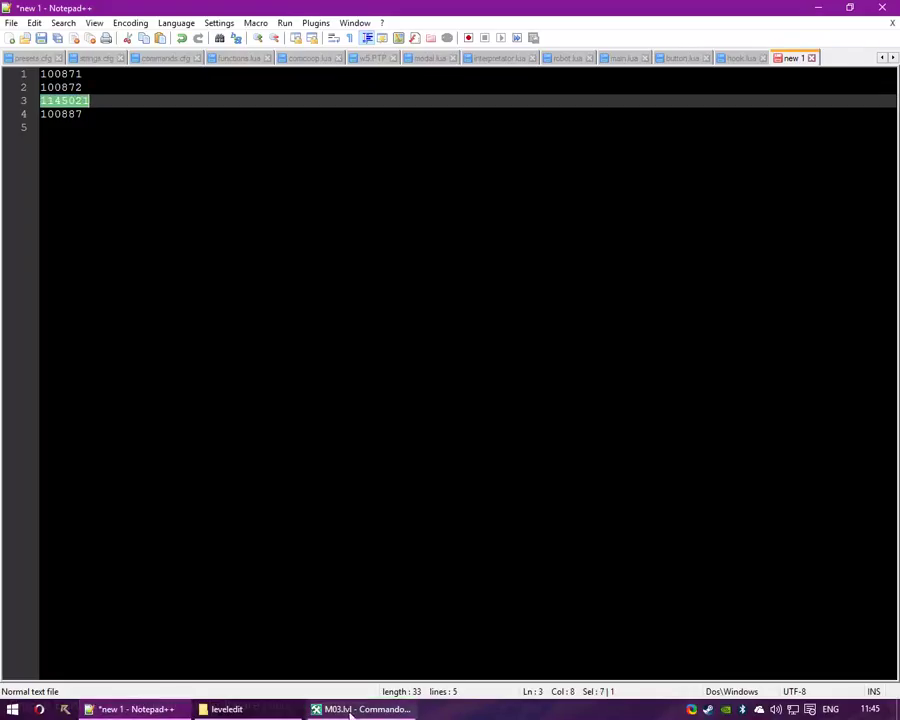
{"action": "left_click", "coordinate": [350, 710]}
{"action": "right_click", "coordinate": [400, 388]}
{"action": "left_click", "coordinate": [440, 444]}
Set ID4 to 100887 from the Notepad++ list, then accept the spawn script and the zone's properties
{"action": "left_click", "coordinate": [393, 365]}
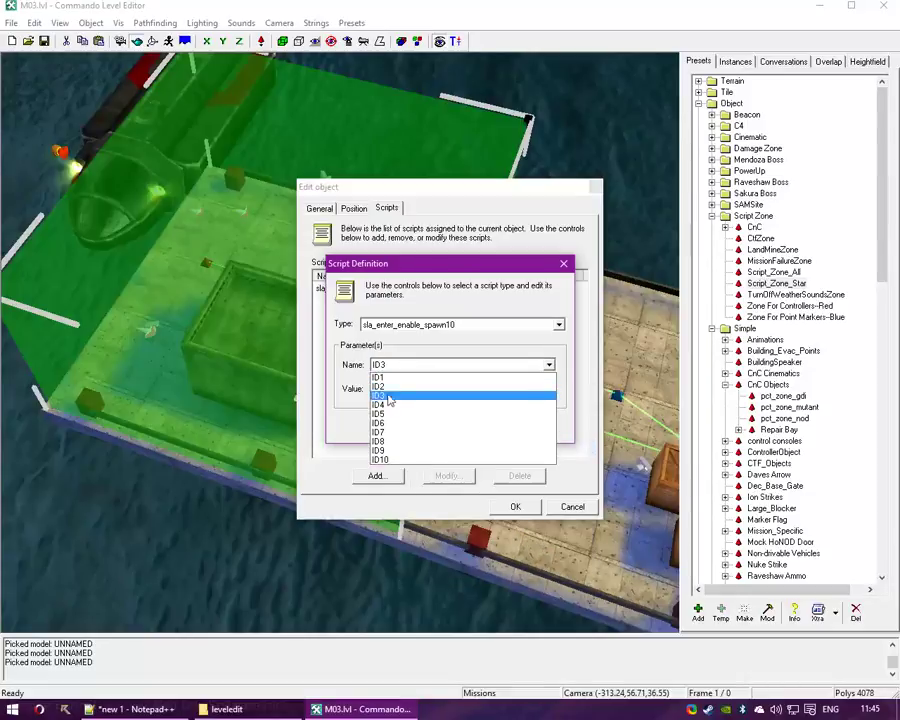
{"action": "left_click", "coordinate": [383, 404]}
{"action": "key", "text": "alt+Tab"}
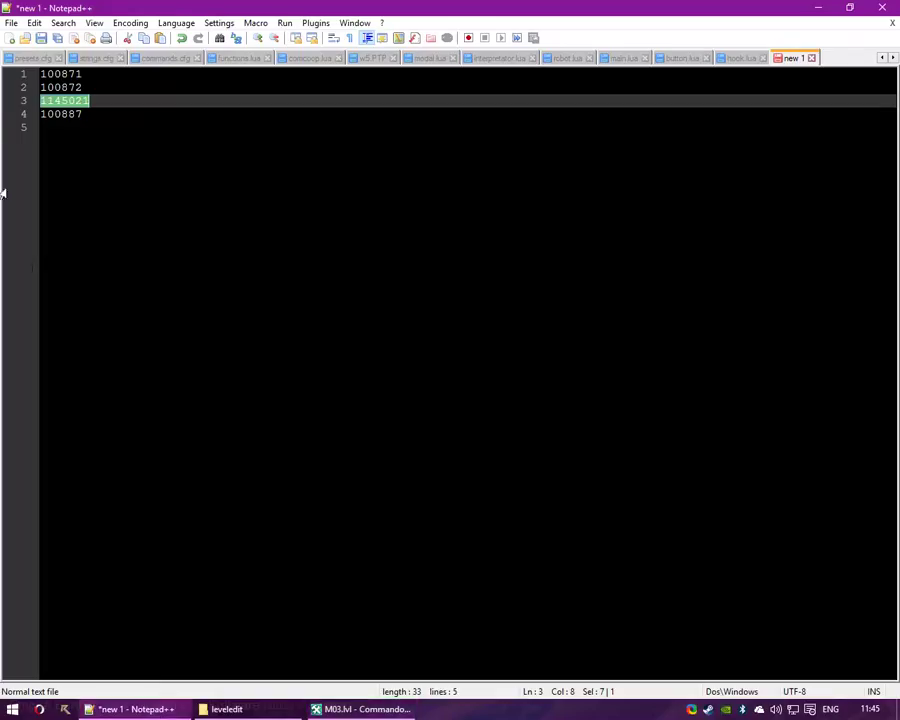
{"action": "double_click", "coordinate": [72, 114]}
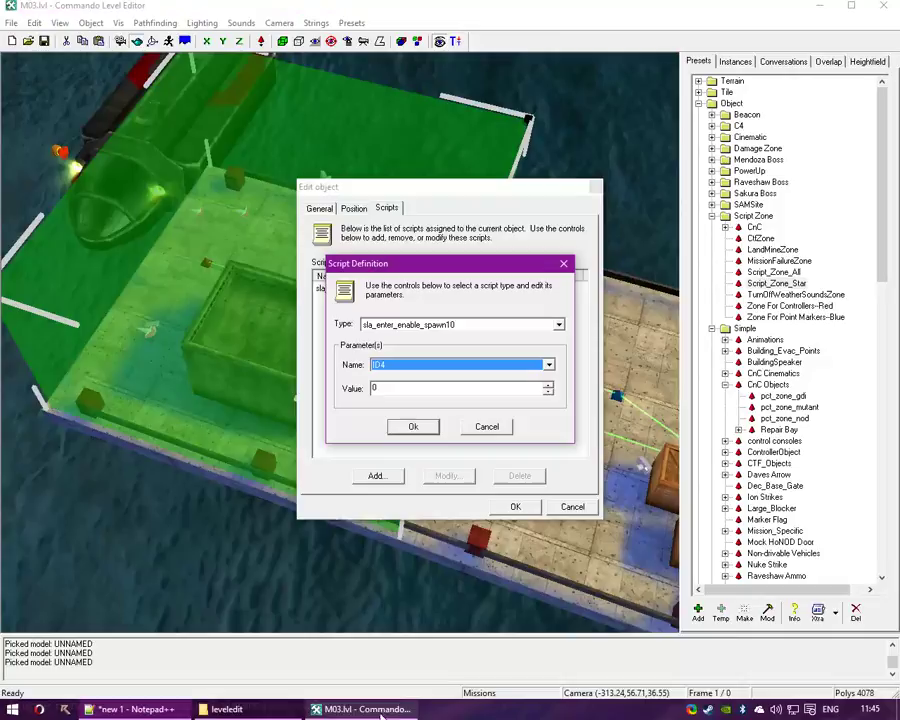
{"action": "right_click", "coordinate": [373, 389]}
{"action": "left_click", "coordinate": [417, 481]}
{"action": "right_click", "coordinate": [375, 388]}
{"action": "left_click", "coordinate": [410, 445]}
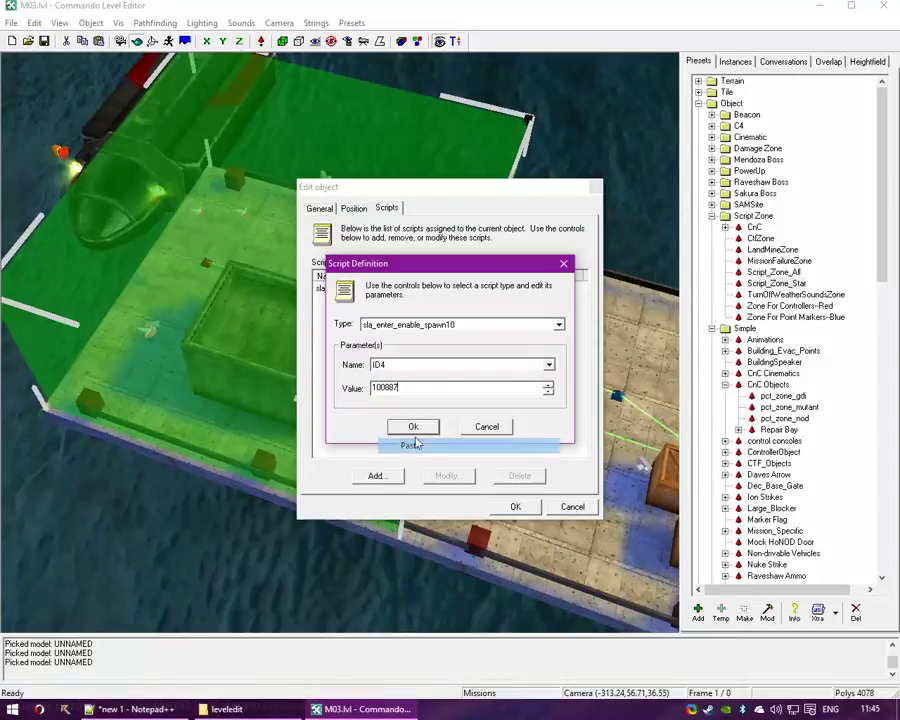
{"action": "left_click", "coordinate": [418, 426]}
{"action": "left_click", "coordinate": [515, 508]}
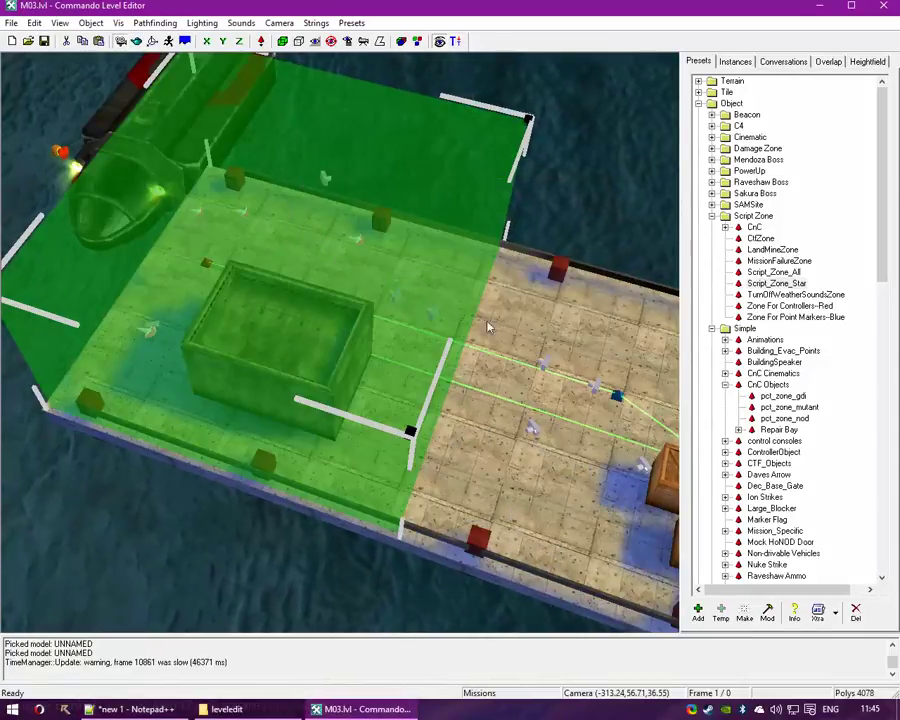
Check the IDs of the ClassAssult spawners on the shore near the crates against the Notepad++ list
{"action": "right_click_drag", "start_coordinate": [488, 325], "coordinate": [317, 267]}
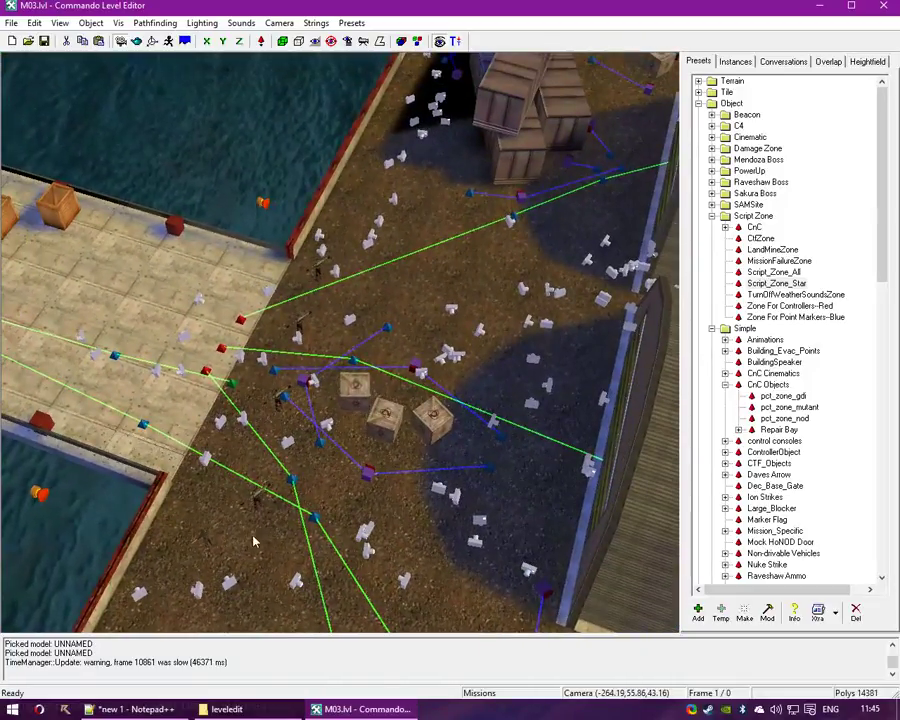
{"action": "right_click_drag", "start_coordinate": [130, 270], "coordinate": [194, 281]}
{"action": "middle_click_drag", "start_coordinate": [195, 282], "coordinate": [172, 240]}
{"action": "scroll", "coordinate": [333, 363], "scroll_direction": "up", "scroll_amount": 5}
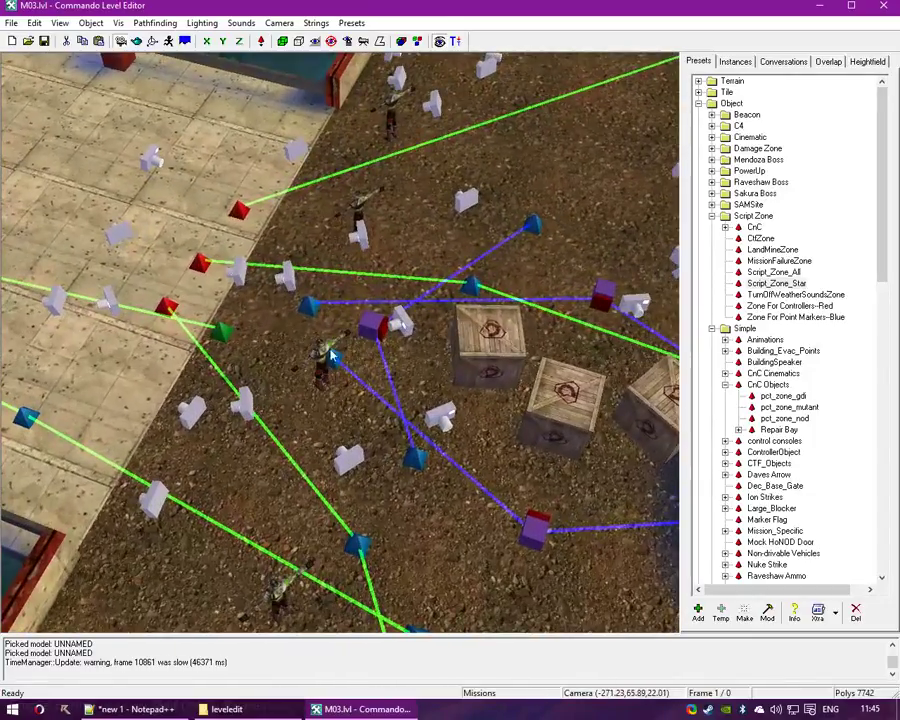
{"action": "double_click", "coordinate": [325, 356]}
{"action": "left_click", "coordinate": [572, 506]}
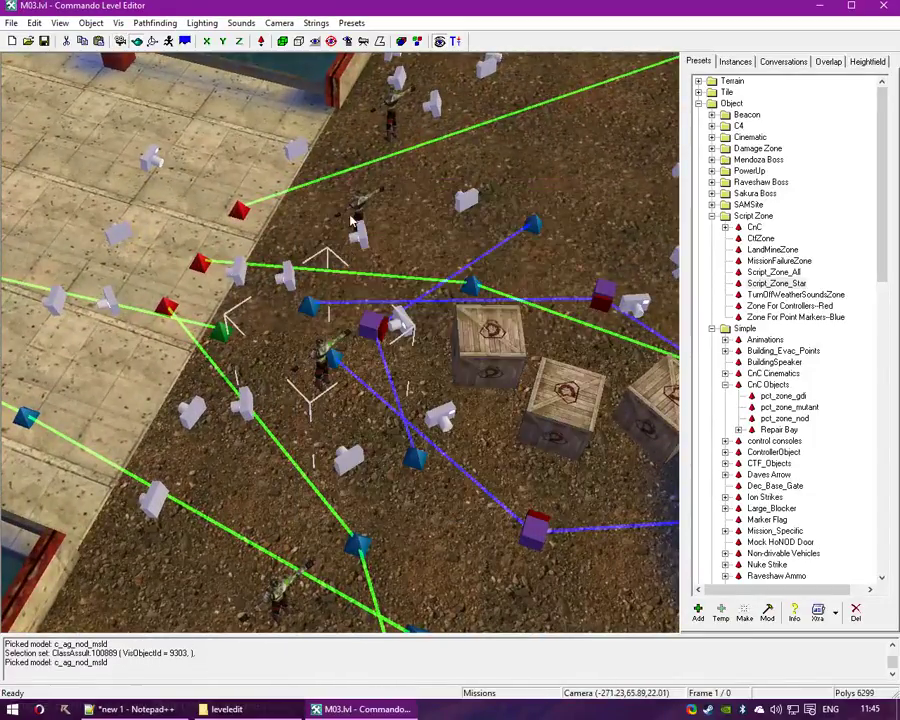
{"action": "double_click", "coordinate": [395, 269]}
{"action": "left_click", "coordinate": [572, 506]}
{"action": "double_click", "coordinate": [388, 127]}
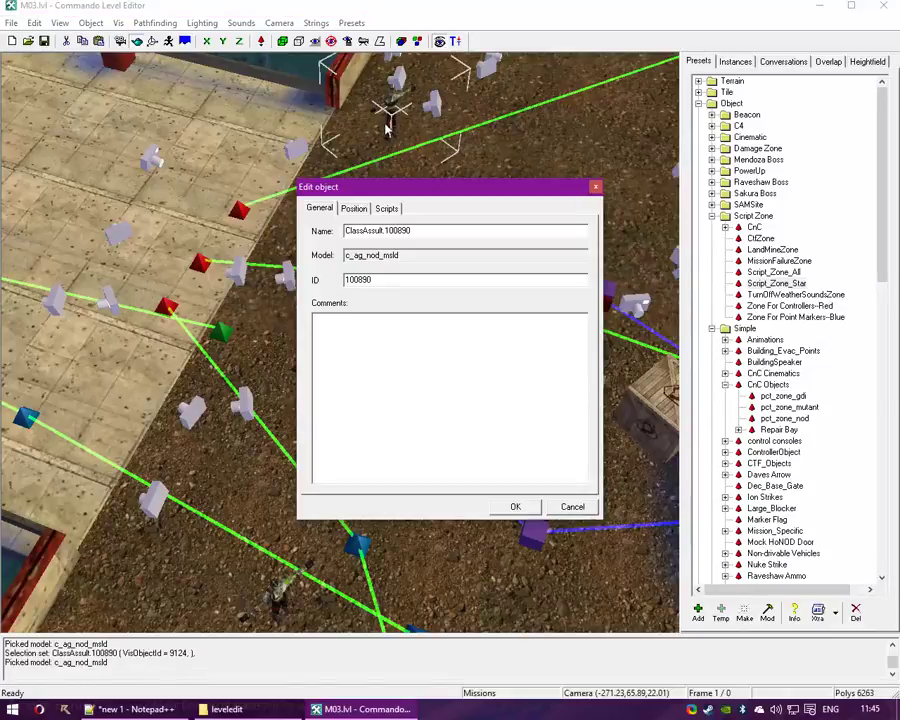
{"action": "left_click", "coordinate": [572, 506]}
{"action": "left_click", "coordinate": [160, 708]}
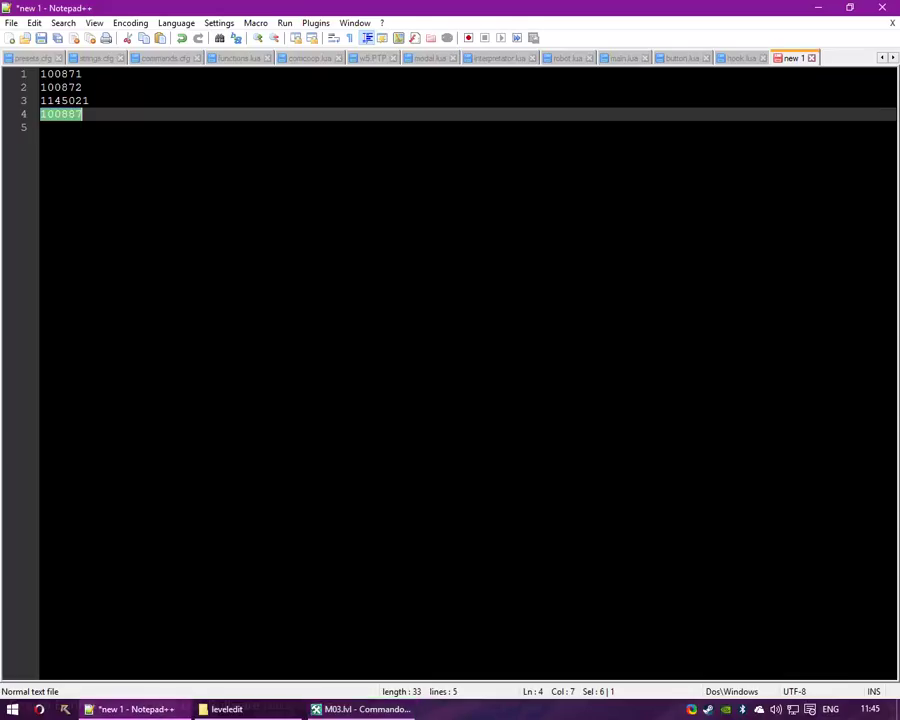
{"action": "left_click", "coordinate": [362, 709]}
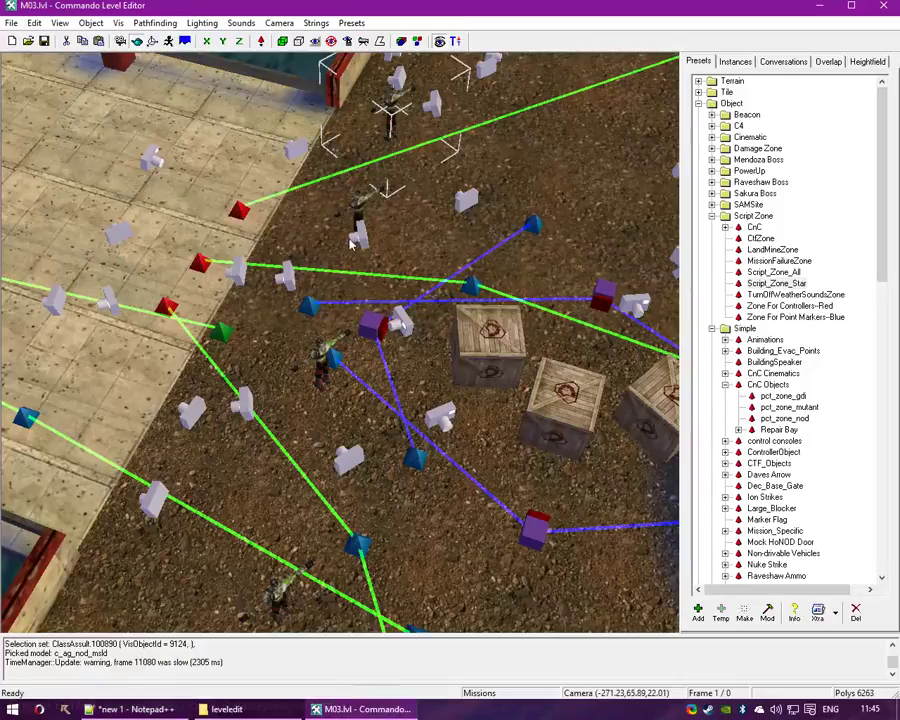
{"action": "left_click", "coordinate": [365, 244]}
{"action": "double_click", "coordinate": [365, 244]}
{"action": "left_click", "coordinate": [358, 200]}
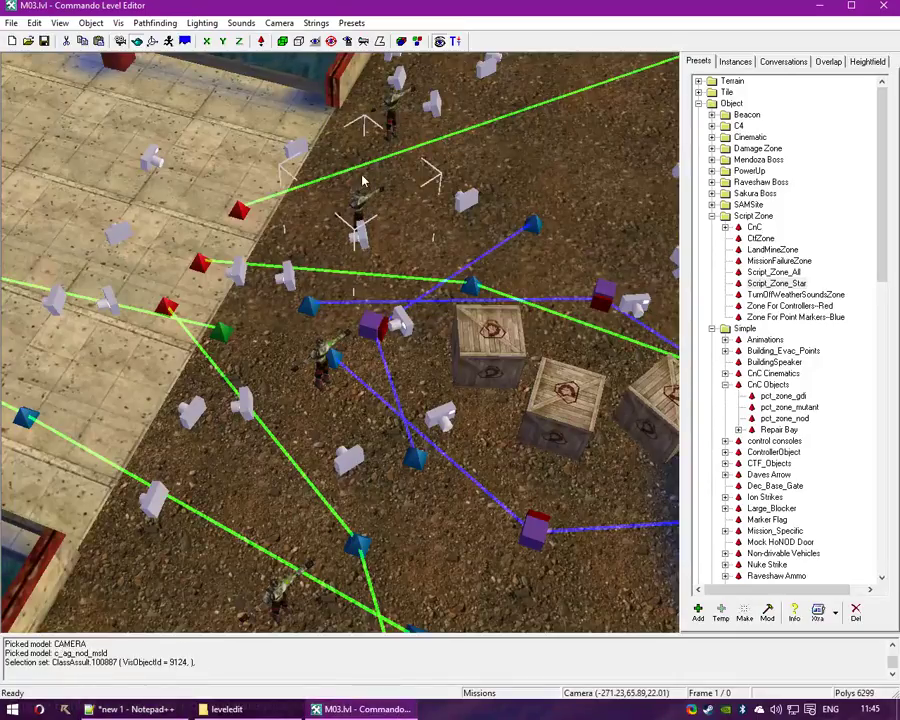
{"action": "left_click", "coordinate": [360, 167]}
{"action": "double_click", "coordinate": [360, 167]}
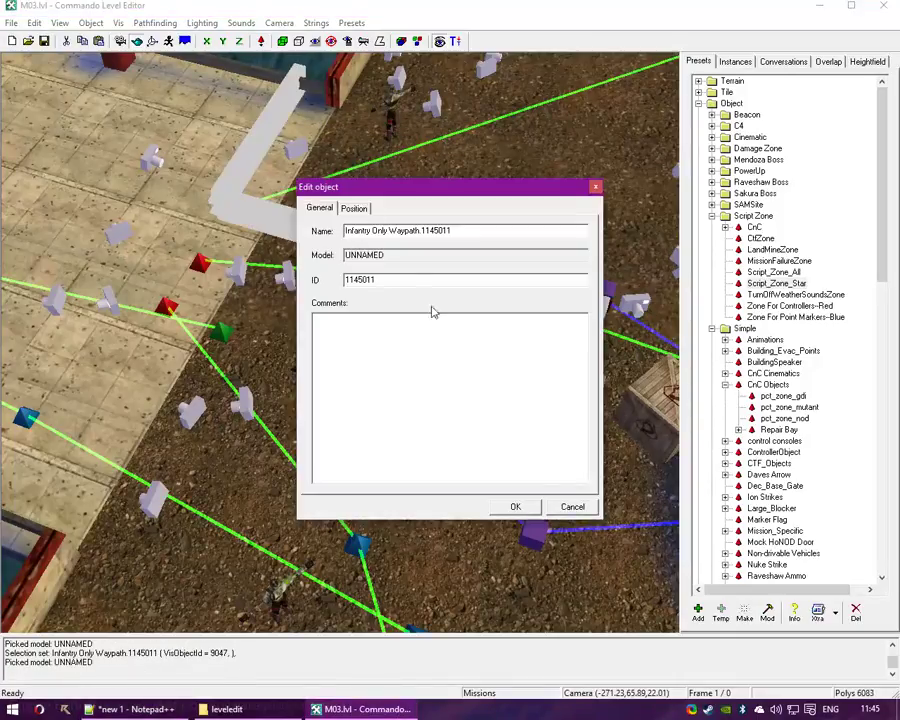
{"action": "left_click", "coordinate": [570, 502]}
Try replacing the third ID in the Notepad++ list with the middle ClassAssult spawner's 100887, undo it, and close its properties
{"action": "double_click", "coordinate": [358, 208]}
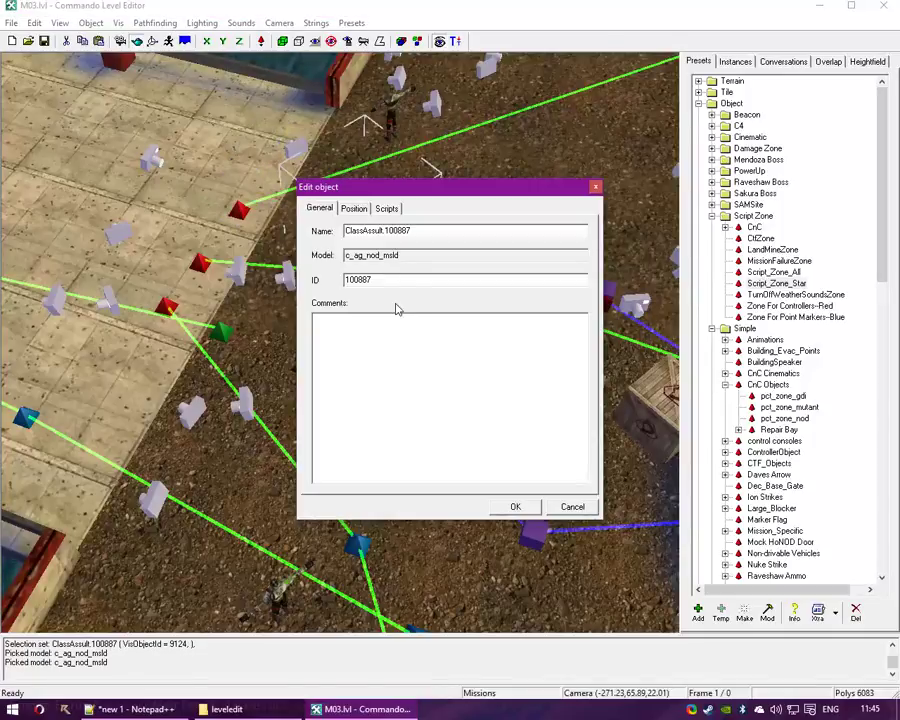
{"action": "left_click_drag", "start_coordinate": [391, 280], "coordinate": [139, 286]}
{"action": "left_click", "coordinate": [137, 710]}
{"action": "left_click_drag", "start_coordinate": [87, 114], "coordinate": [40, 102]}
{"action": "left_click_drag", "start_coordinate": [93, 101], "coordinate": [39, 101]}
{"action": "key", "text": "ctrl+v"}
{"action": "key", "text": "ctrl+z"}
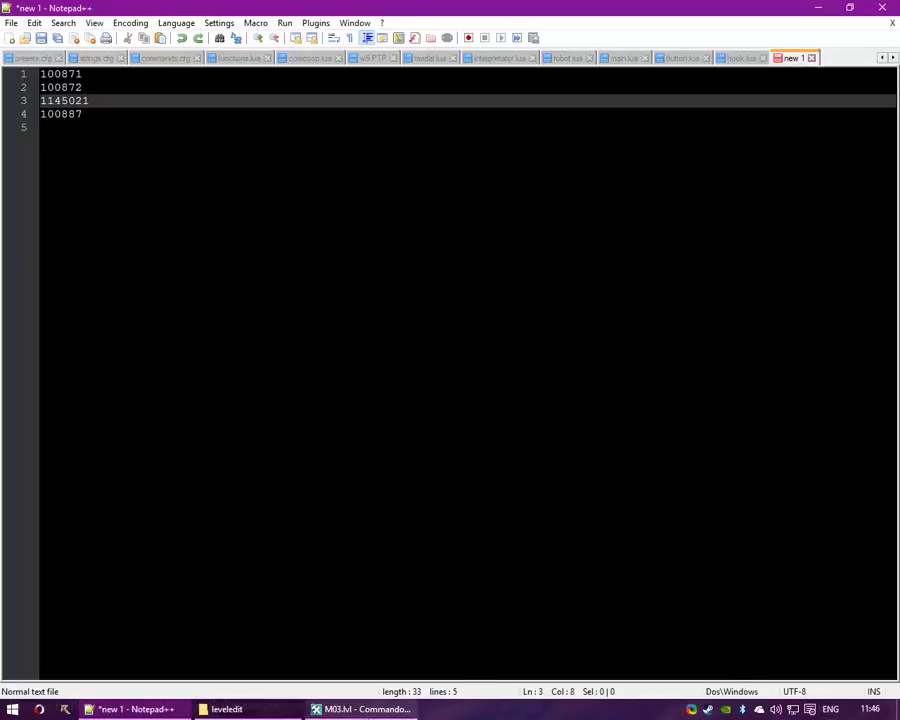
{"action": "left_click", "coordinate": [362, 709]}
{"action": "left_click", "coordinate": [512, 502]}
Replace the third ID in the Notepad++ list with 100889, copied from the ClassAssult spawner nearest the crates
{"action": "left_click", "coordinate": [363, 325]}
{"action": "double_click", "coordinate": [372, 316]}
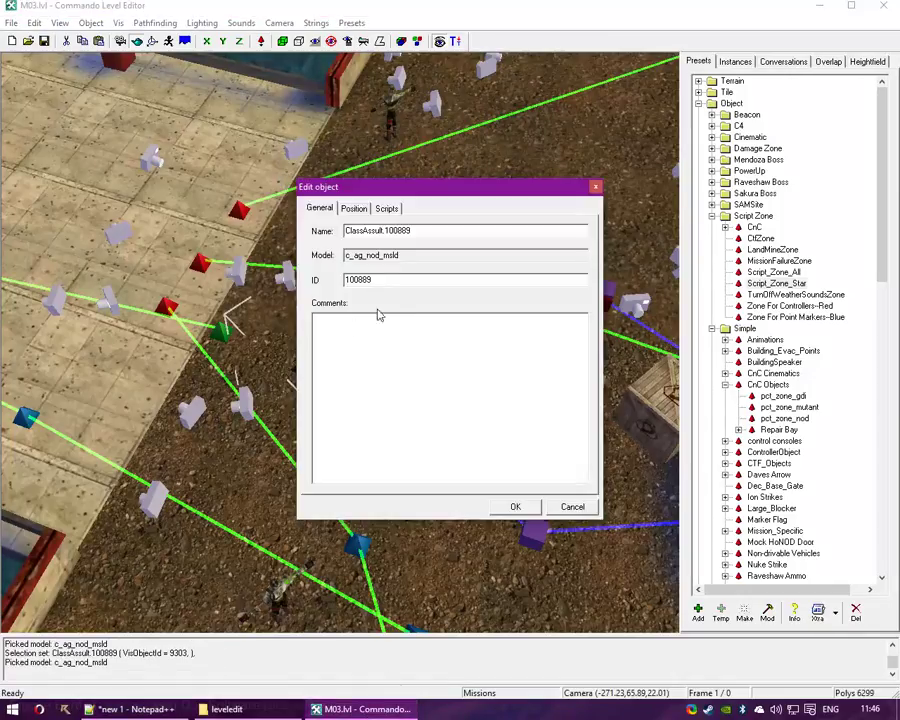
{"action": "double_click", "coordinate": [356, 278]}
{"action": "key", "text": "ctrl+c"}
{"action": "left_click", "coordinate": [138, 709]}
{"action": "key", "text": "shift+Home"}
{"action": "key", "text": "ctrl+v"}
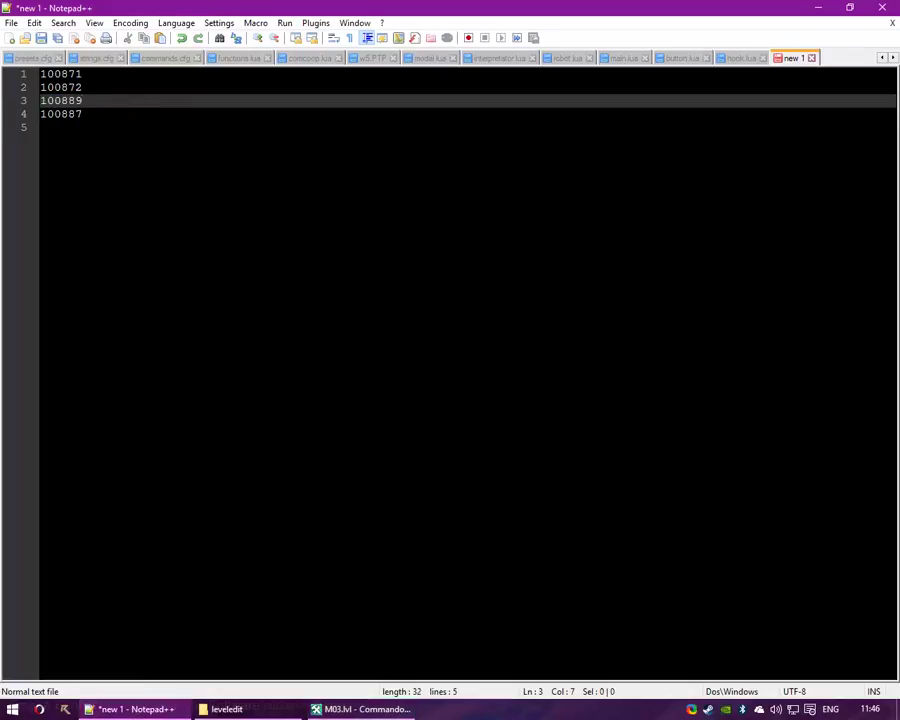
Set ID3 of the sla_enter_enable_spawn10 script to 100889 on the dock script zone beside the submarine, then accept the zone's properties
{"action": "left_click", "coordinate": [366, 709]}
{"action": "left_click", "coordinate": [512, 502]}
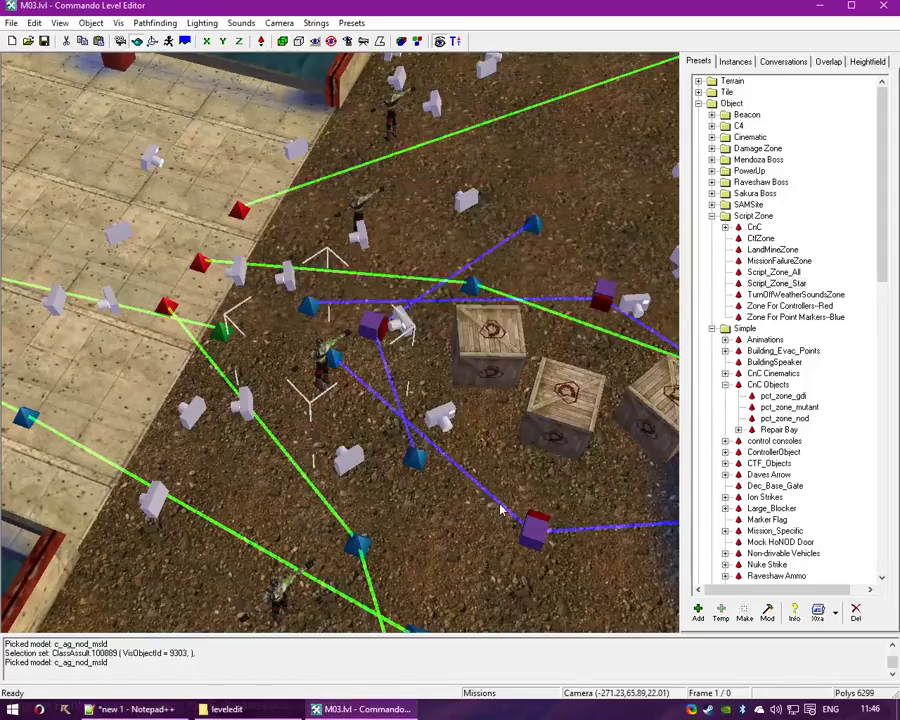
{"action": "right_click_drag", "start_coordinate": [252, 245], "coordinate": [669, 328]}
{"action": "right_click_drag", "start_coordinate": [325, 290], "coordinate": [478, 345]}
{"action": "key", "text": "space"}
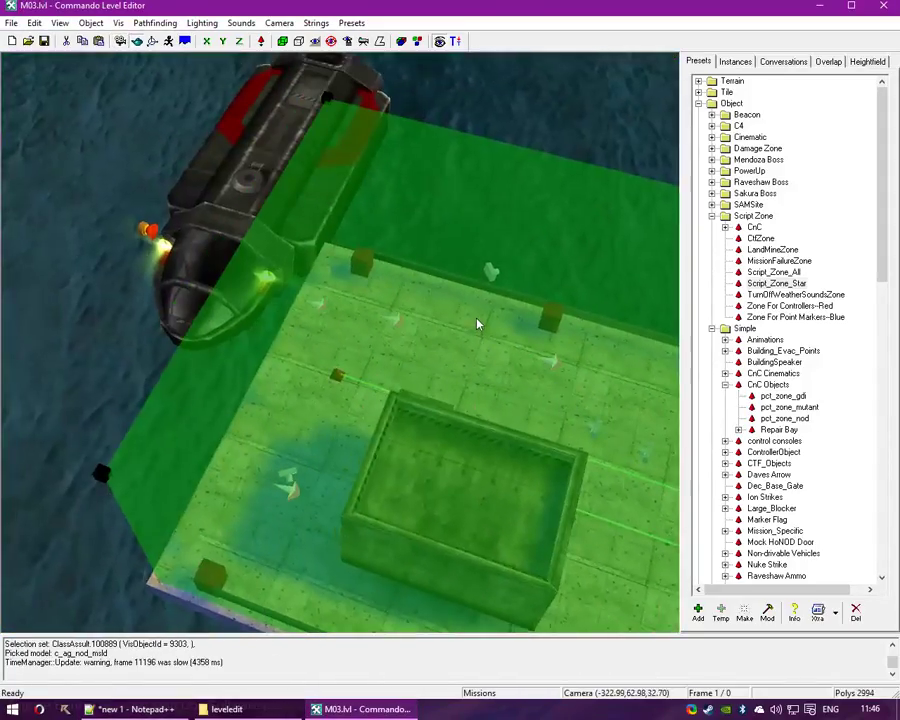
{"action": "double_click", "coordinate": [478, 323]}
{"action": "left_click", "coordinate": [386, 208]}
{"action": "double_click", "coordinate": [400, 283]}
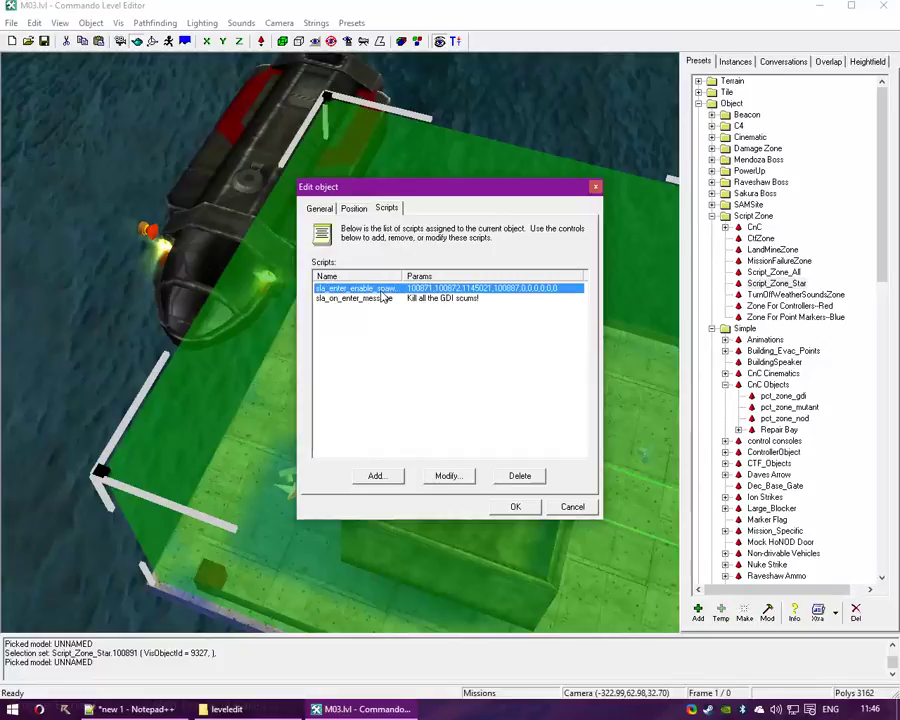
{"action": "left_click", "coordinate": [413, 365]}
{"action": "left_click", "coordinate": [402, 385]}
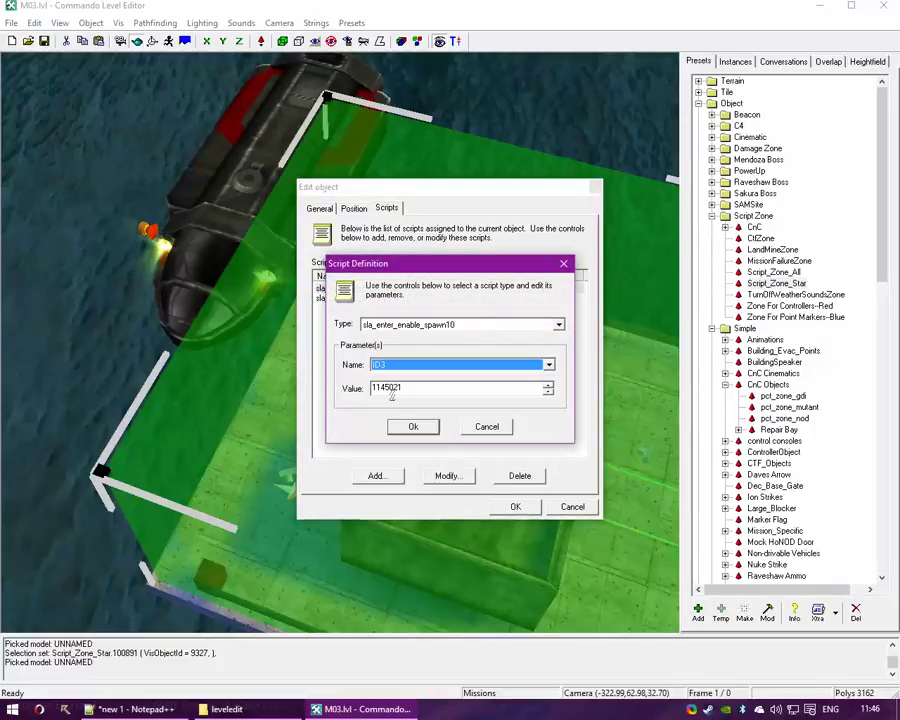
{"action": "double_click", "coordinate": [395, 387]}
{"action": "right_click", "coordinate": [408, 386]}
{"action": "left_click", "coordinate": [452, 442]}
{"action": "key", "text": "Return"}
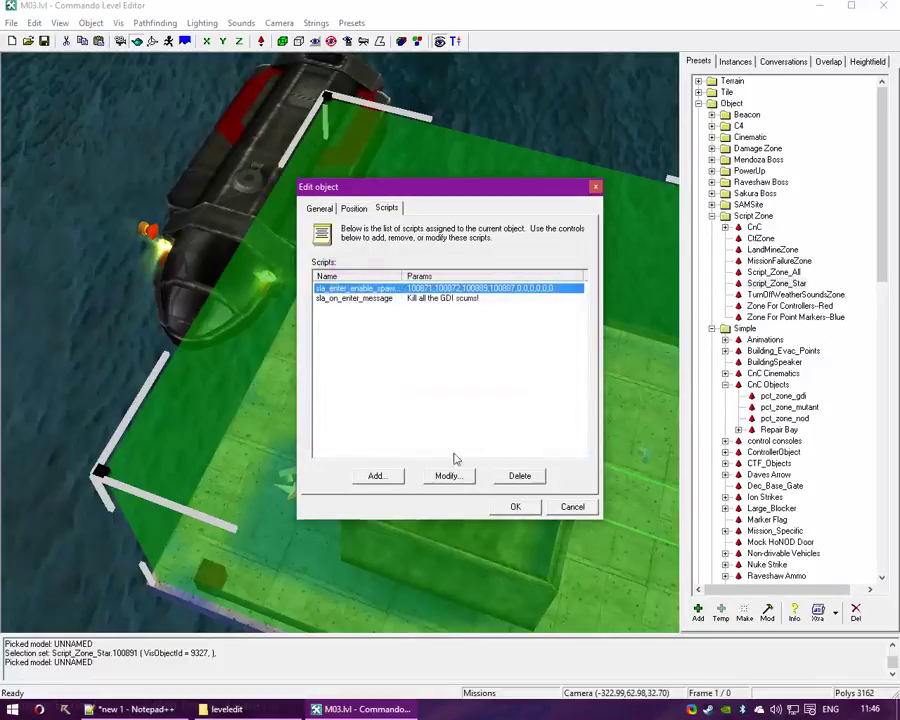
{"action": "left_click", "coordinate": [507, 508]}
{"action": "key", "text": "space"}
{"action": "left_click_drag", "start_coordinate": [450, 283], "coordinate": [416, 273]}
{"action": "scroll", "coordinate": [378, 258], "scroll_direction": "down", "scroll_amount": 4}
{"action": "key", "text": "space"}
{"action": "left_click", "coordinate": [295, 283]}
{"action": "left_click_drag", "start_coordinate": [295, 283], "coordinate": [276, 293]}
{"action": "left_click", "coordinate": [34, 22]}
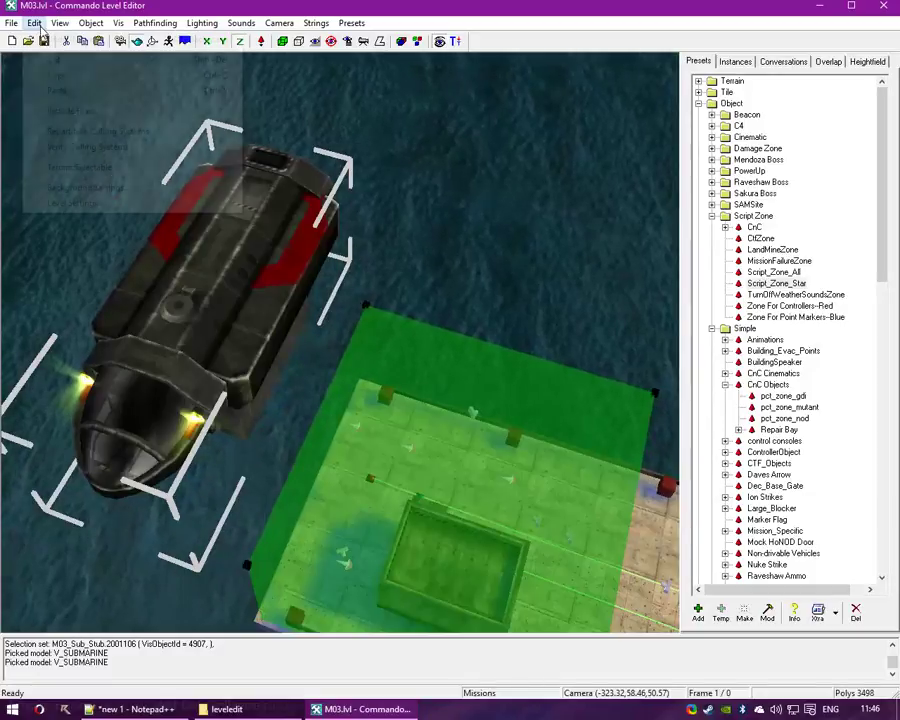
{"action": "left_click", "coordinate": [44, 40]}
{"action": "left_click", "coordinate": [34, 22]}
{"action": "left_click", "coordinate": [44, 40]}
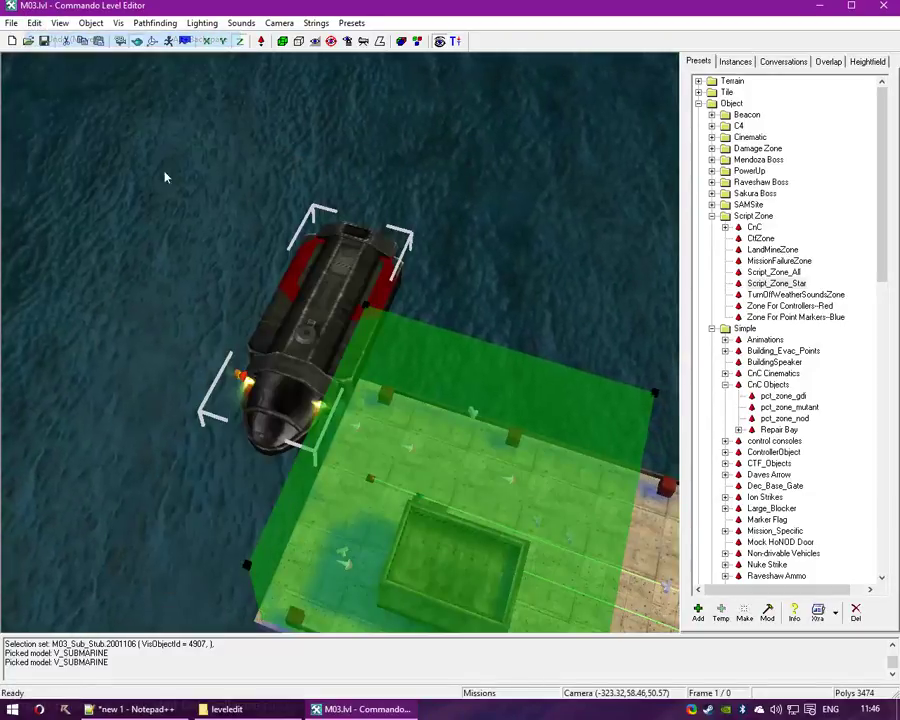
{"action": "key", "text": "Right"}
{"action": "left_click", "coordinate": [240, 42]}
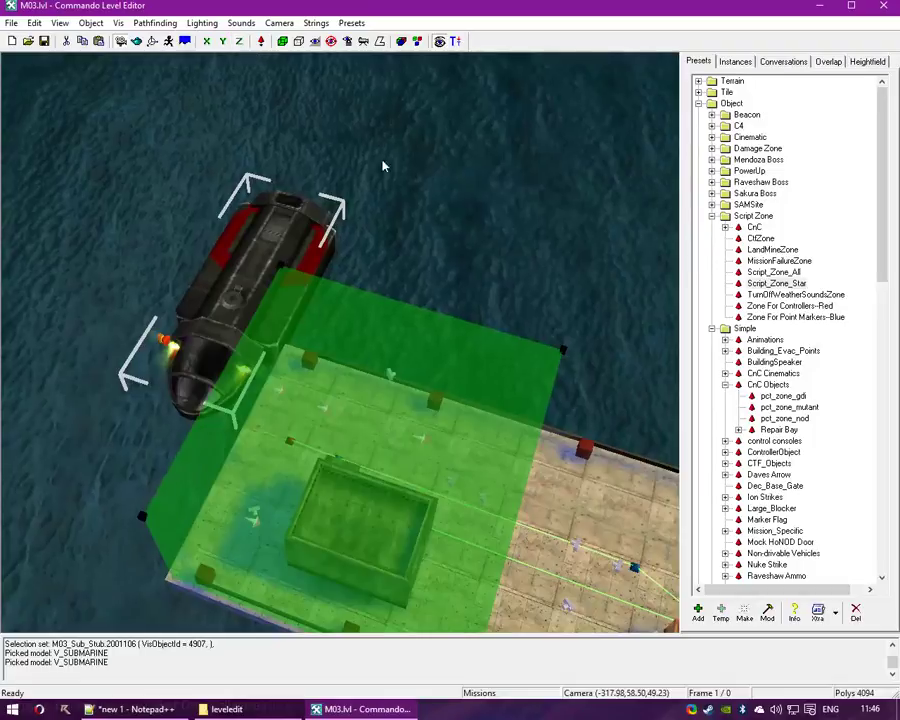
{"action": "key", "text": "Right"}
{"action": "right_click_drag", "start_coordinate": [391, 200], "coordinate": [474, 221]}
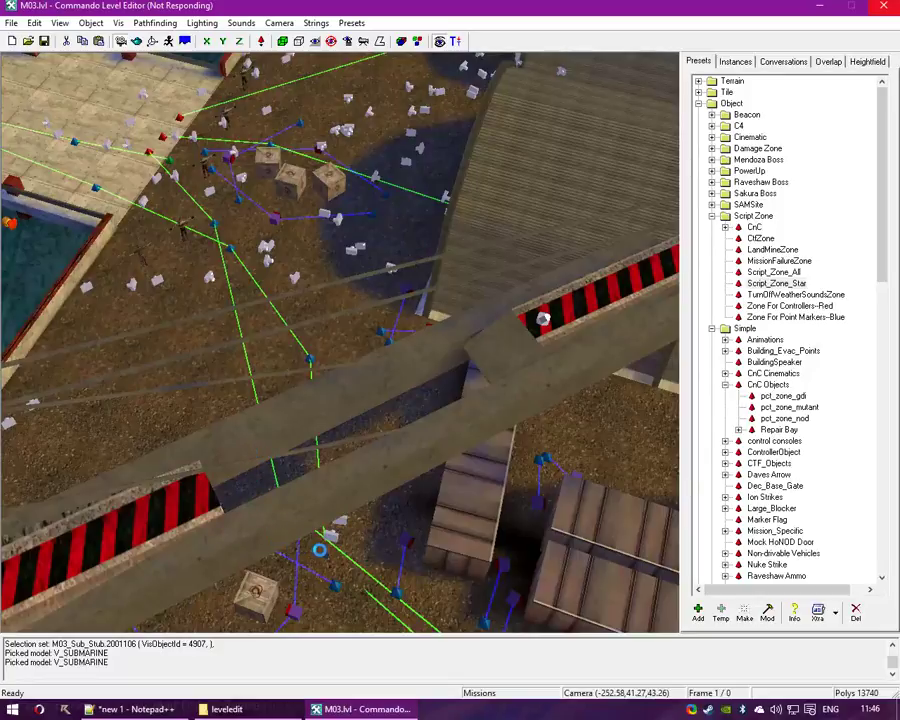
Switch to File Explorer and copy M03.ddb and M03.ldd from the Missions\levels folder
{"action": "left_click", "coordinate": [216, 707]}
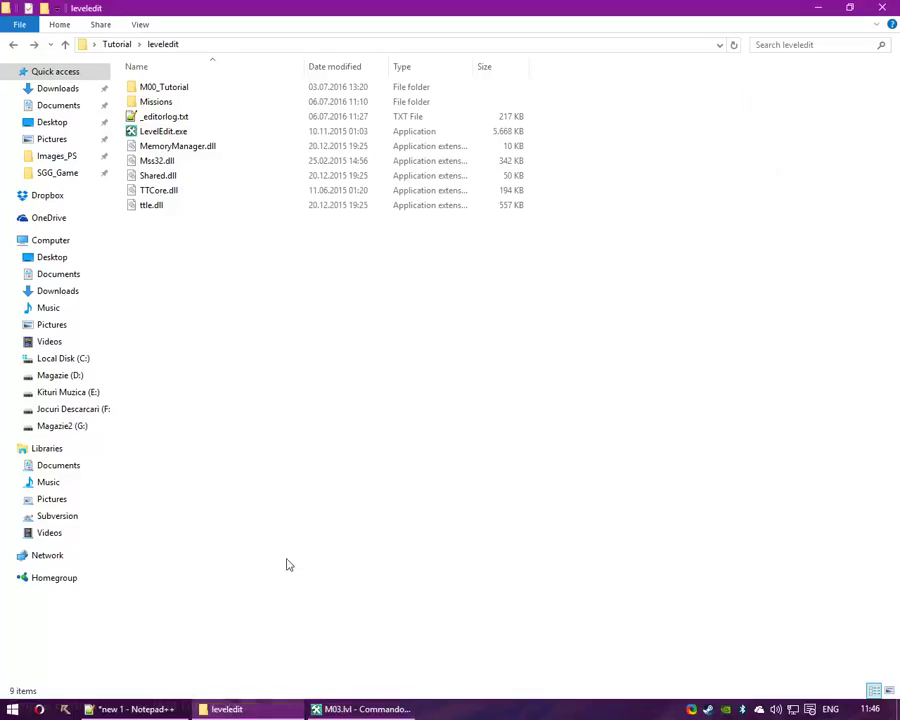
{"action": "double_click", "coordinate": [173, 103]}
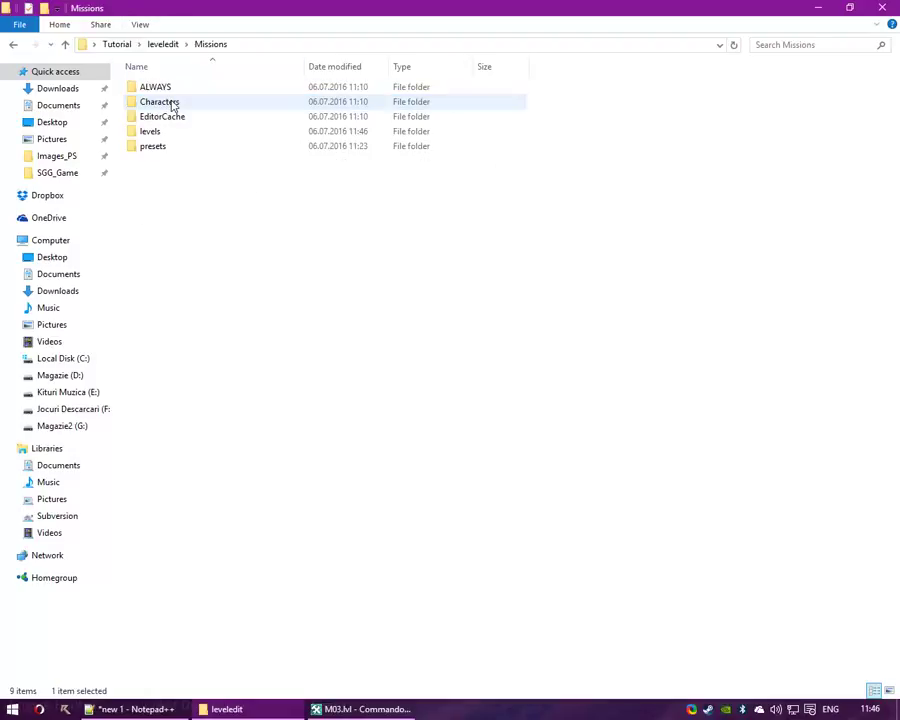
{"action": "double_click", "coordinate": [157, 130]}
{"action": "left_click", "coordinate": [186, 179]}
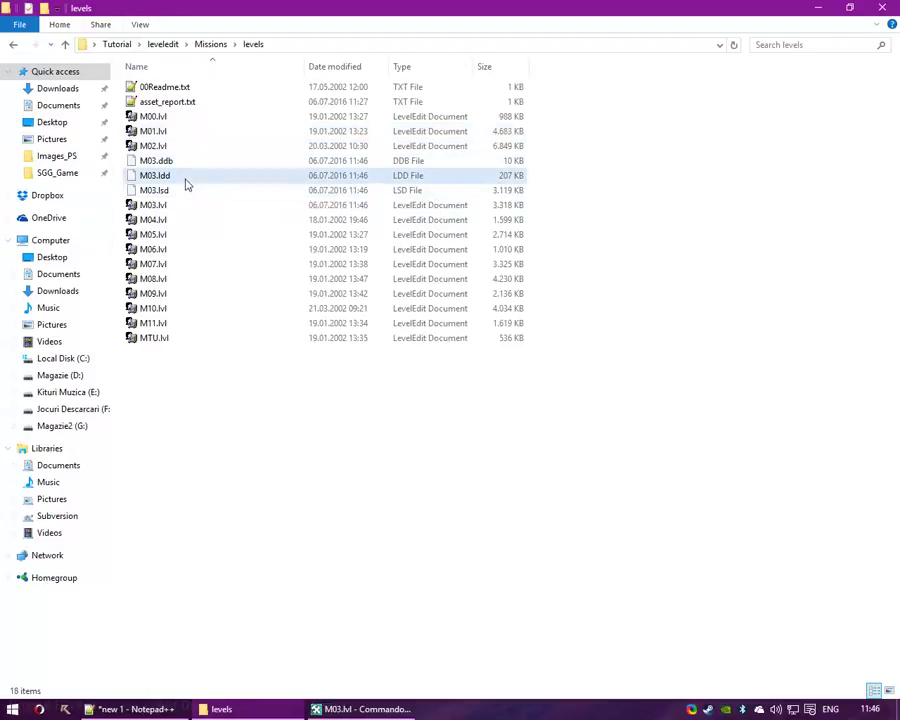
{"action": "left_click", "coordinate": [170, 166], "text": "ctrl"}
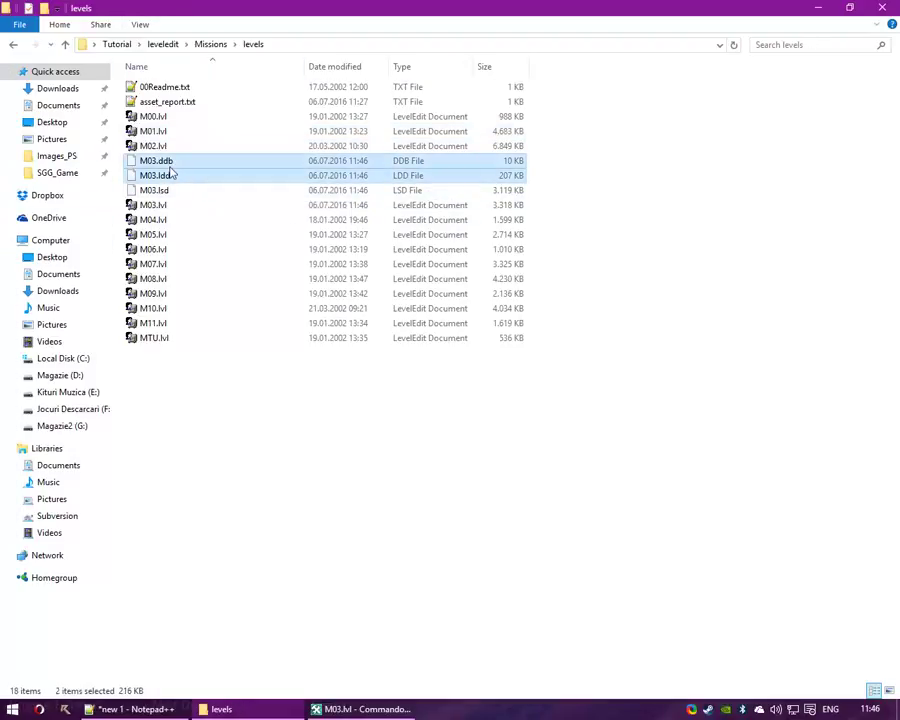
{"action": "left_click", "coordinate": [280, 499]}
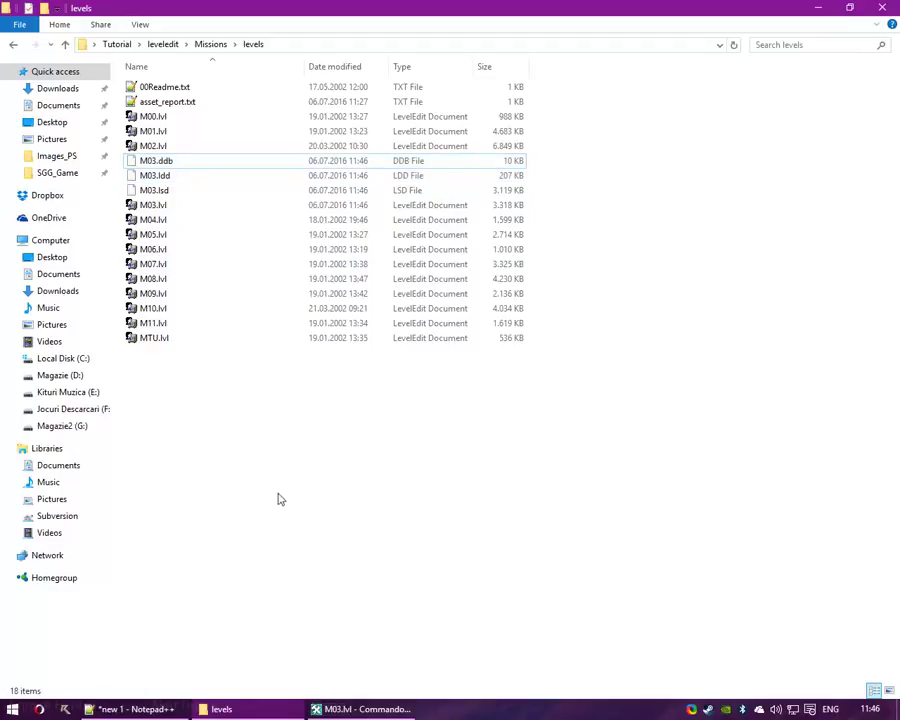
Open the Renegade shortcut's file location and browse to the westwood\MutCoop\data folder
{"action": "right_click", "coordinate": [65, 709]}
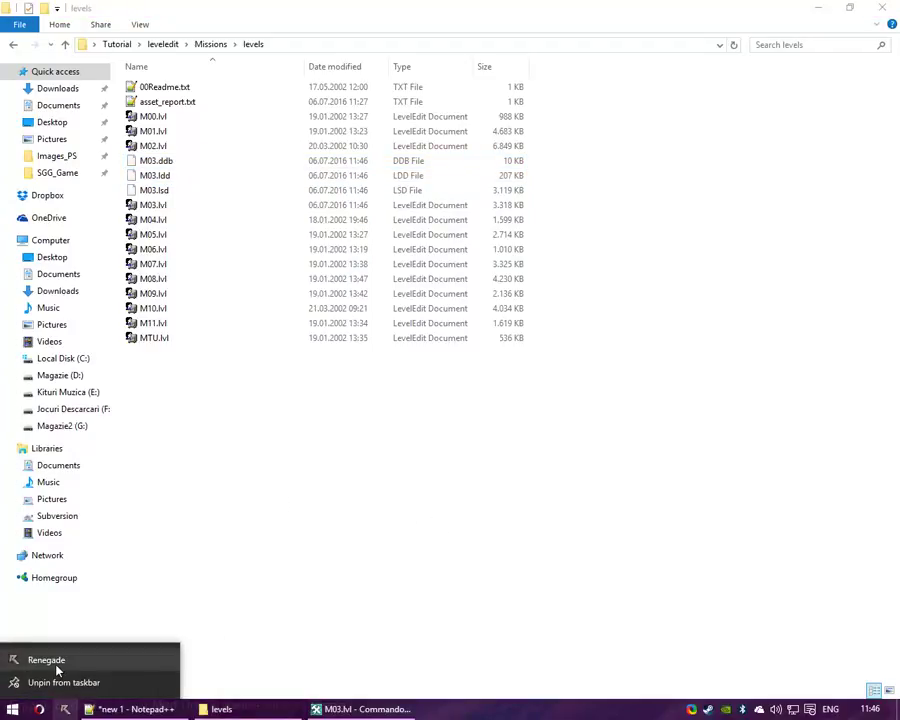
{"action": "right_click", "coordinate": [57, 669]}
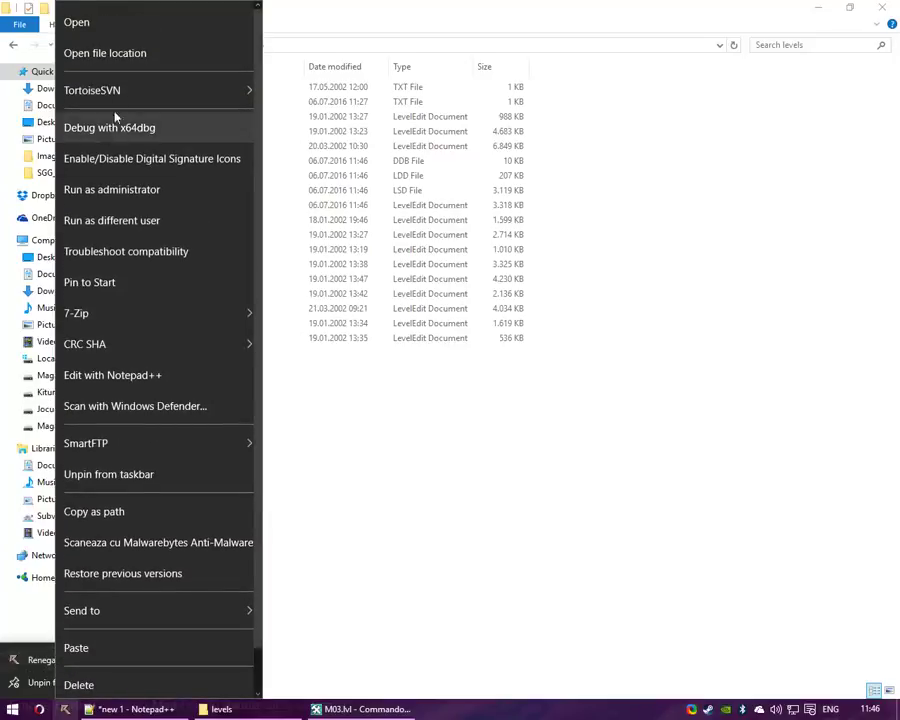
{"action": "left_click", "coordinate": [104, 53]}
{"action": "left_click", "coordinate": [390, 174]}
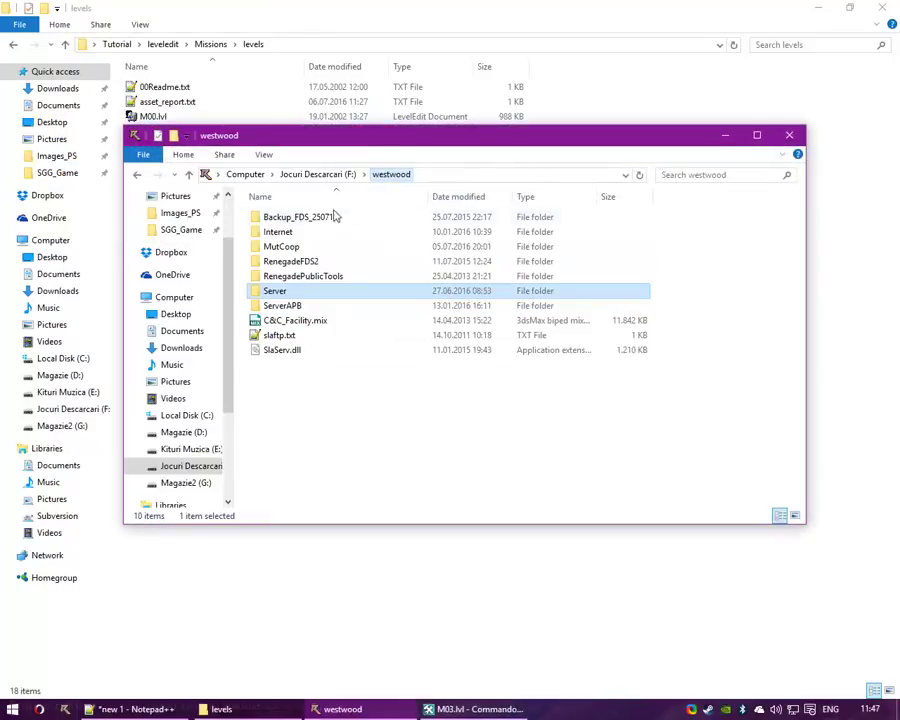
{"action": "double_click", "coordinate": [268, 243]}
{"action": "left_click", "coordinate": [280, 234]}
{"action": "double_click", "coordinate": [280, 234]}
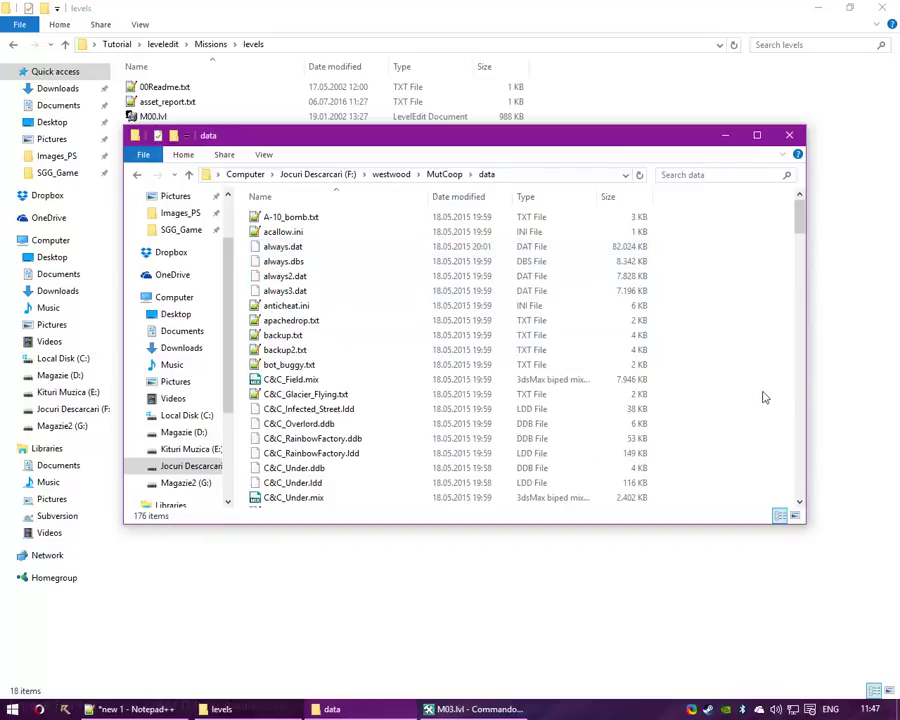
Delete the old M03.ddb and M03.ldd from the MutCoop data folder and paste in the newly exported copies
{"action": "scroll", "coordinate": [723, 381], "scroll_direction": "down", "scroll_amount": 4}
{"action": "type", "text": "m03"}
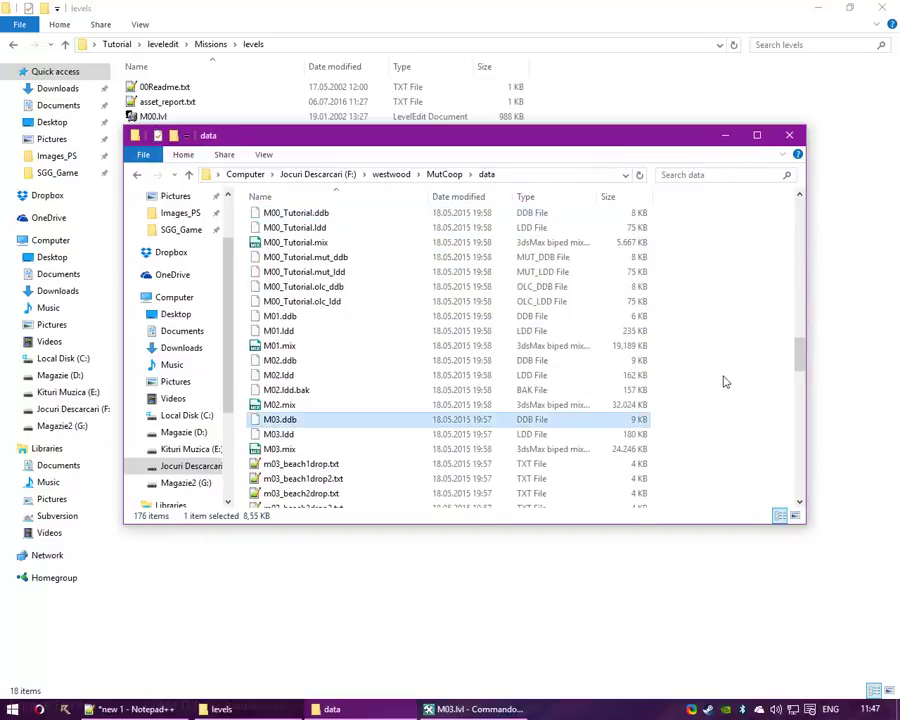
{"action": "left_click", "coordinate": [278, 421]}
{"action": "type", "text": "1"}
{"action": "left_click", "coordinate": [281, 432]}
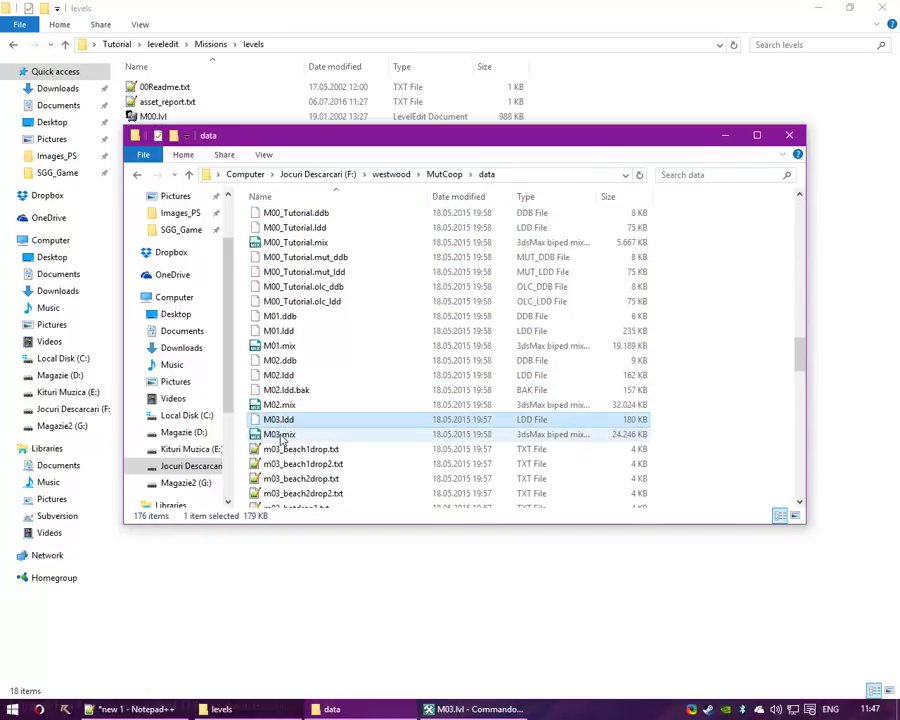
{"action": "left_click", "coordinate": [281, 420]}
{"action": "key", "text": "Delete"}
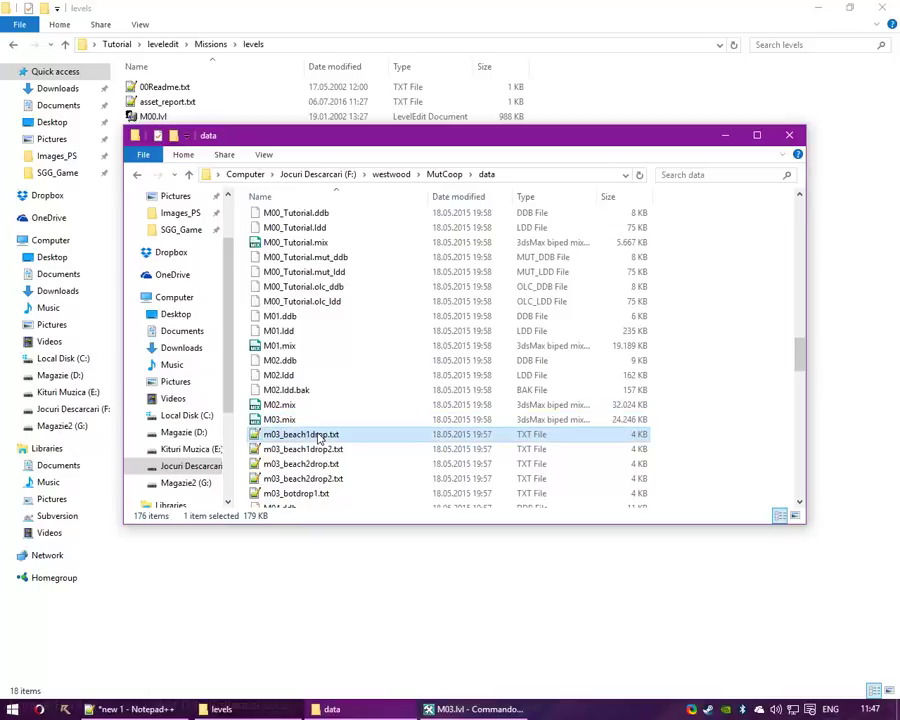
{"action": "left_click", "coordinate": [735, 432]}
{"action": "key", "text": "ctrl+v"}
{"action": "scroll", "coordinate": [729, 432], "scroll_direction": "up", "scroll_amount": 20}
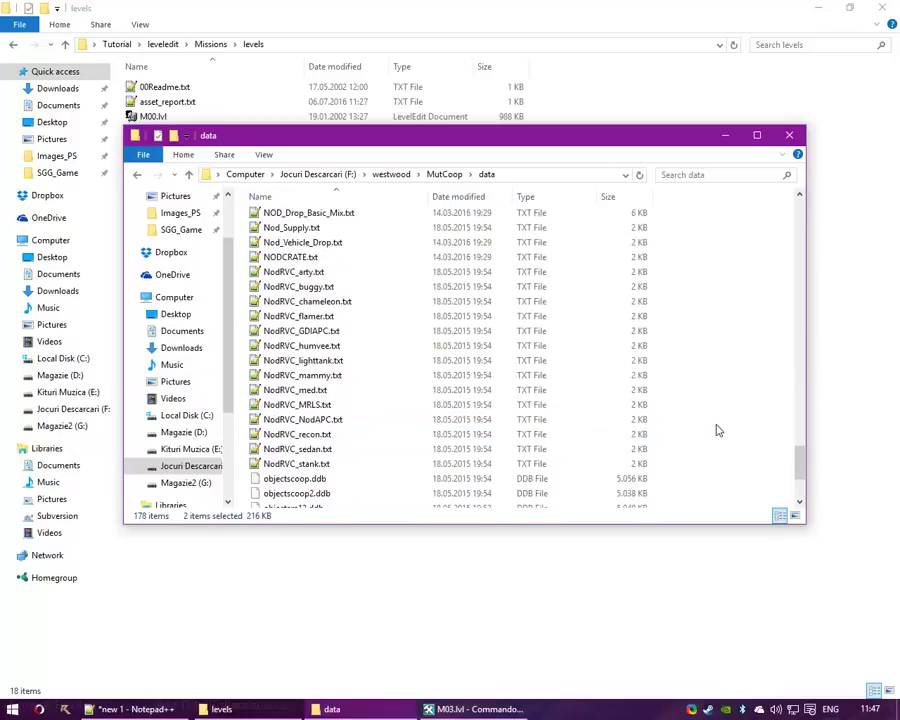
{"action": "scroll", "coordinate": [715, 429], "scroll_direction": "up", "scroll_amount": 3}
{"action": "left_click", "coordinate": [703, 406]}
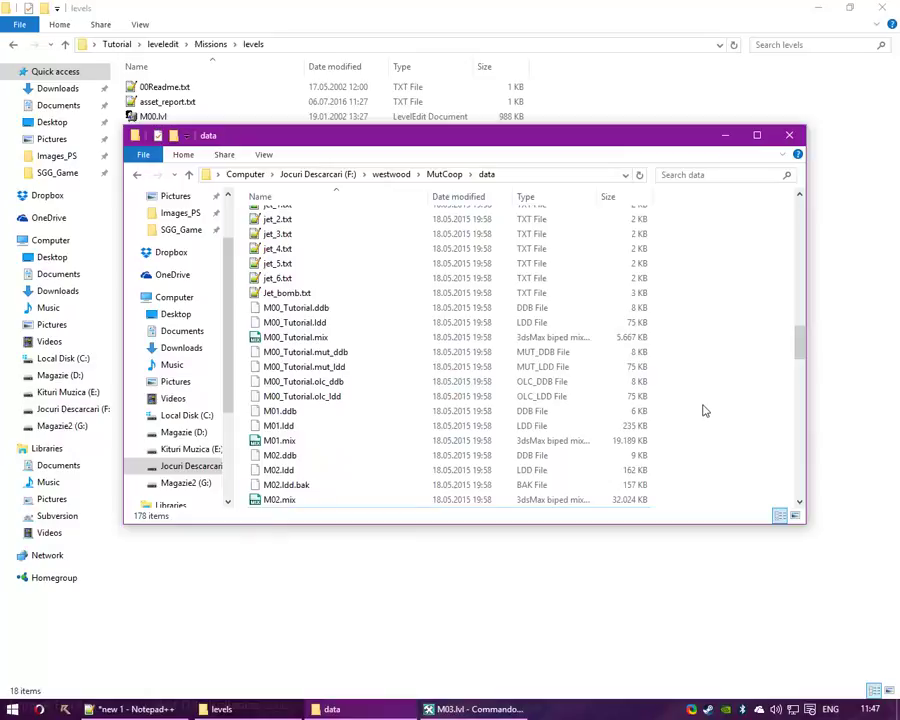
Replace the C&C_Field rotation entry in the MutCoop folder's tt.cfg with M03, then save and close the file
{"action": "key", "text": "BackSpace"}
{"action": "left_click", "coordinate": [328, 366]}
{"action": "key", "text": "t"}
{"action": "double_click", "coordinate": [292, 212]}
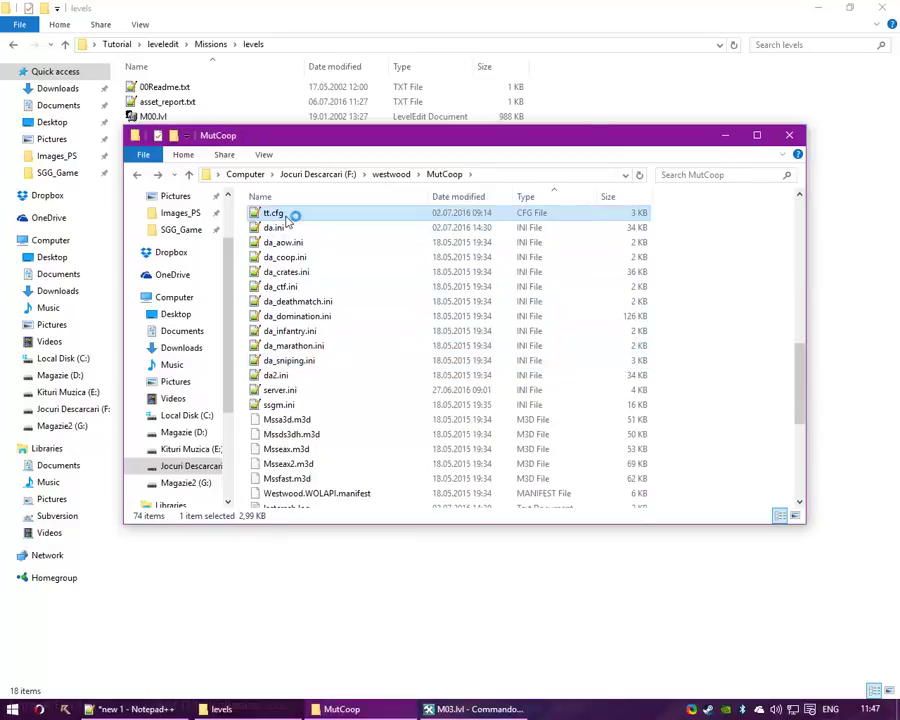
{"action": "left_click_drag", "start_coordinate": [117, 114], "coordinate": [47, 114]}
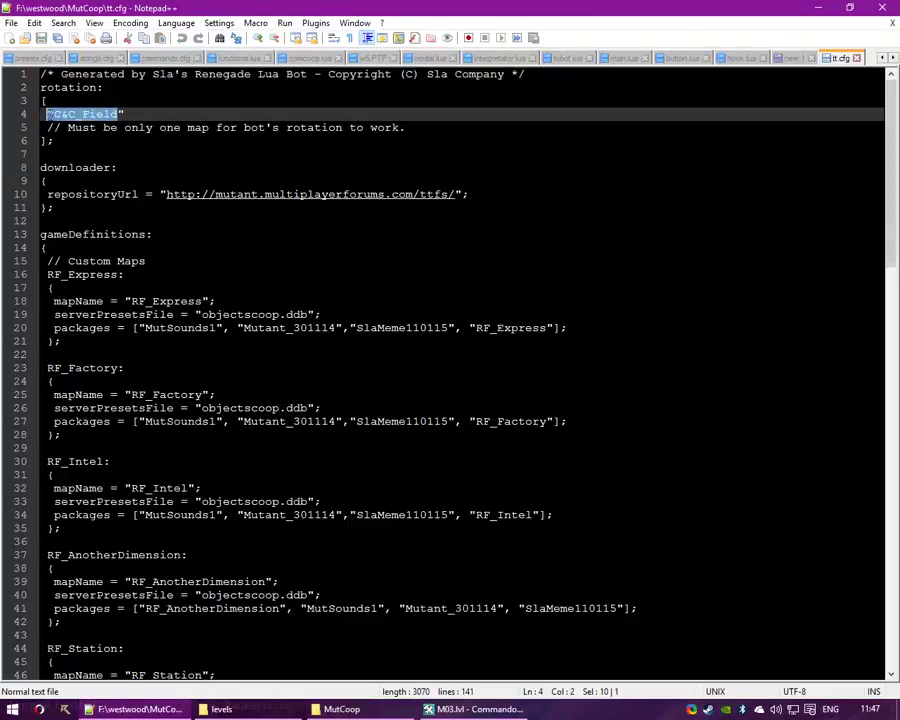
{"action": "type", "text": "M03"}
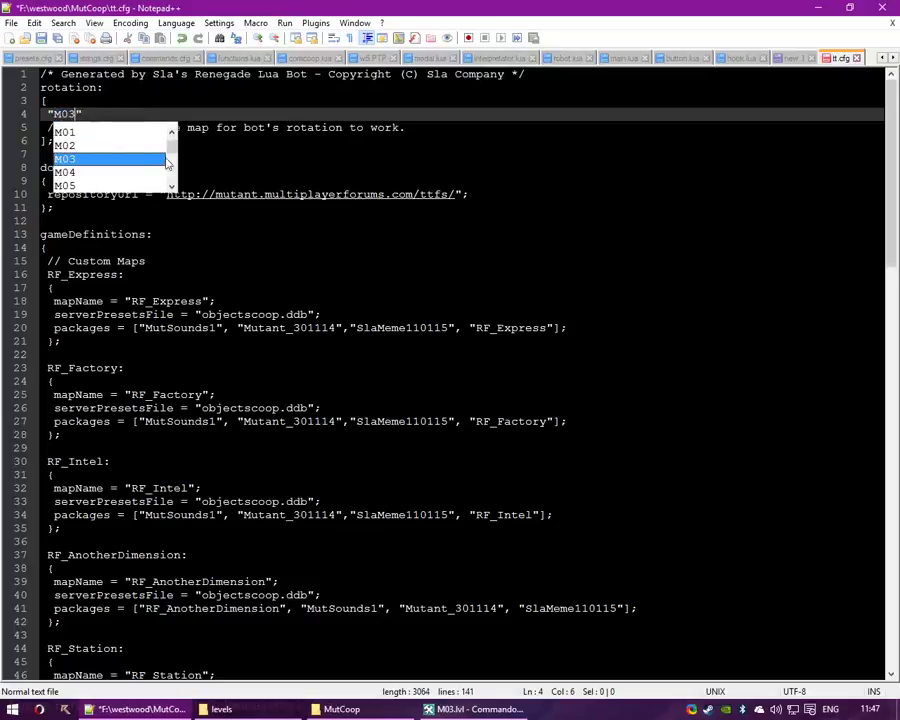
{"action": "left_click", "coordinate": [232, 167]}
{"action": "key", "text": "ctrl+s"}
{"action": "middle_click", "coordinate": [835, 61]}
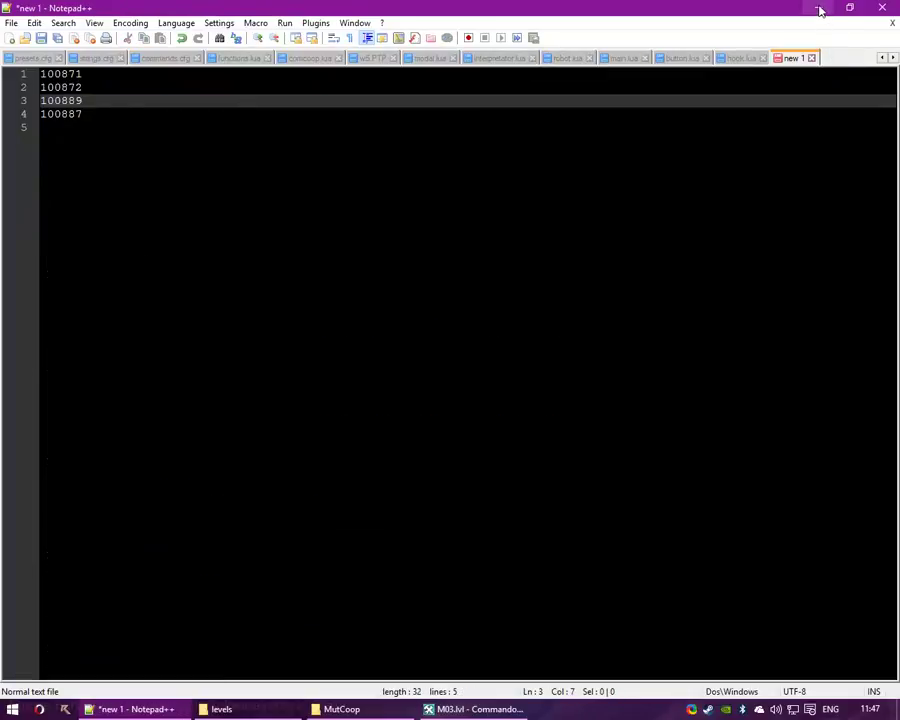
{"action": "left_click", "coordinate": [819, 9]}
Start the MutCoop server and join it in Renegade, dismissing the message of the day
{"action": "scroll", "coordinate": [291, 374], "scroll_direction": "up", "scroll_amount": 12}
{"action": "double_click", "coordinate": [300, 307]}
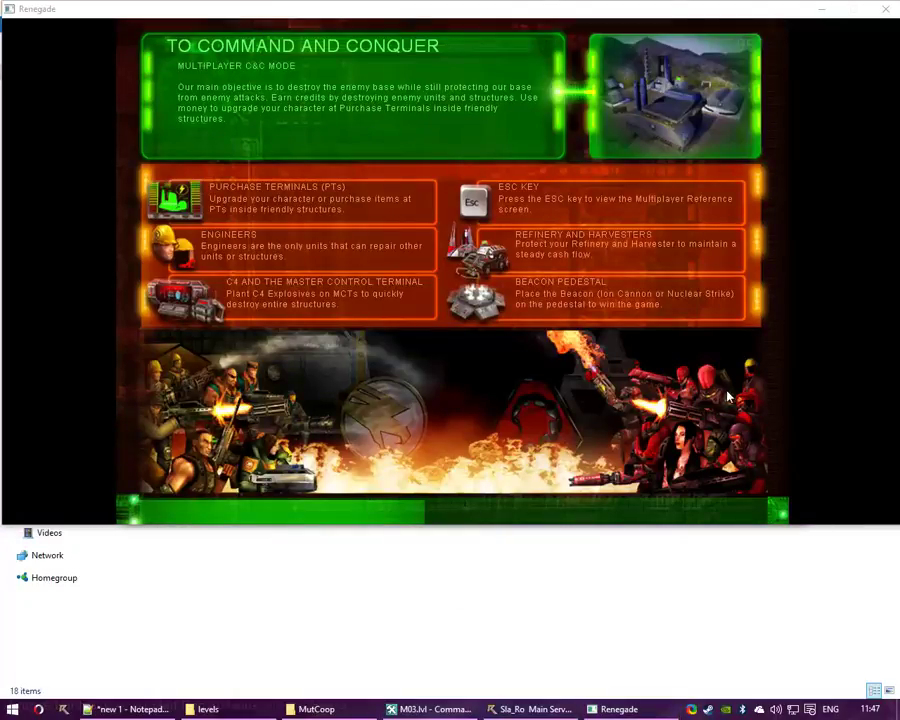
{"action": "left_click", "coordinate": [640, 355]}
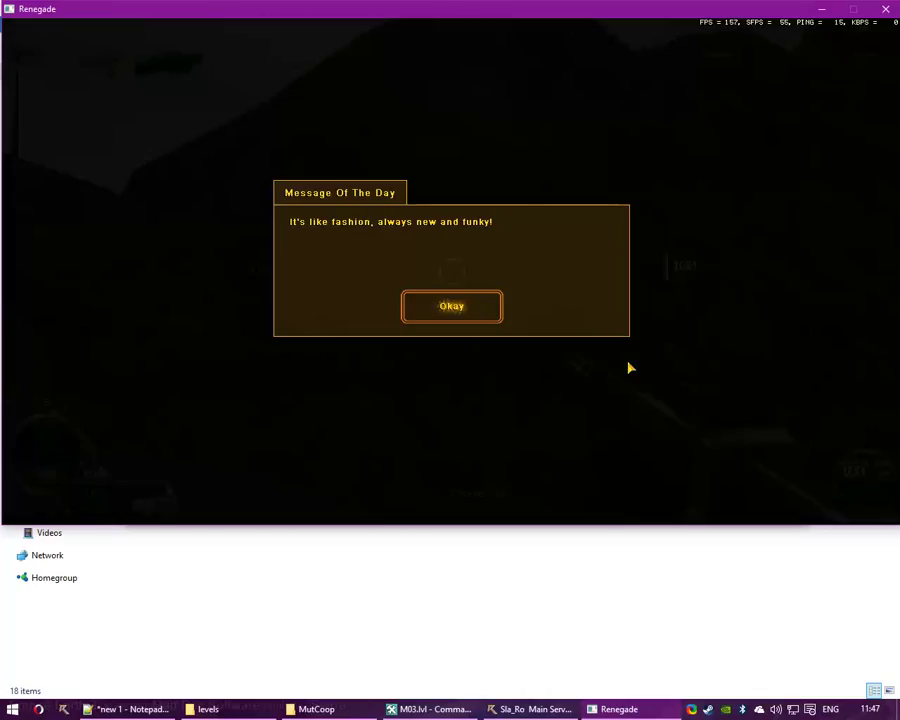
{"action": "left_click", "coordinate": [452, 306]}
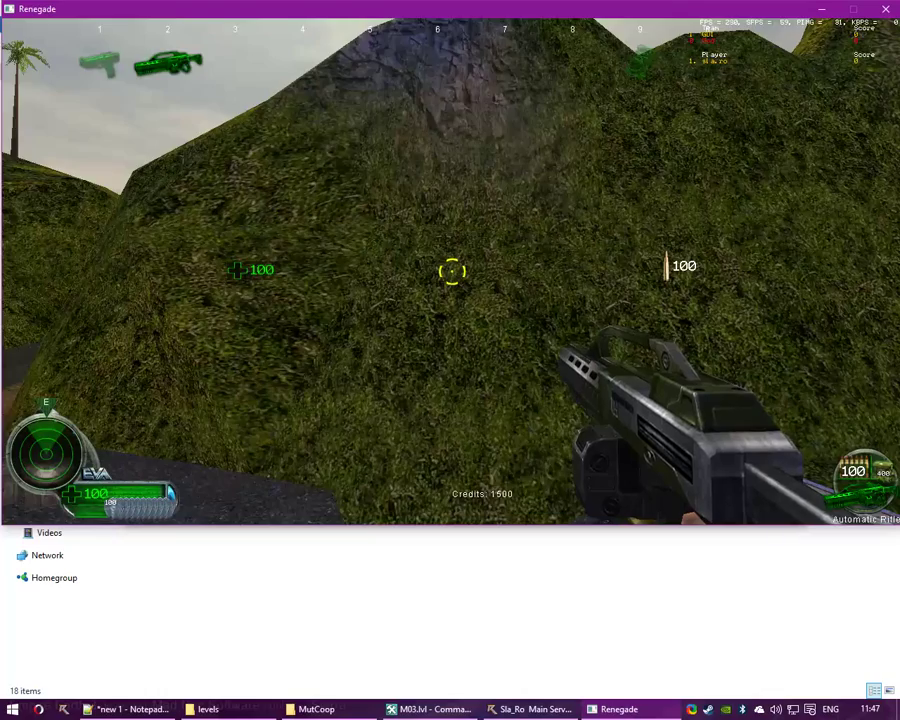
Switch to third-person view and run the character across the corrugated roof to test the M03 mission
{"action": "key", "text": "f"}
{"action": "key", "text": "alt"}
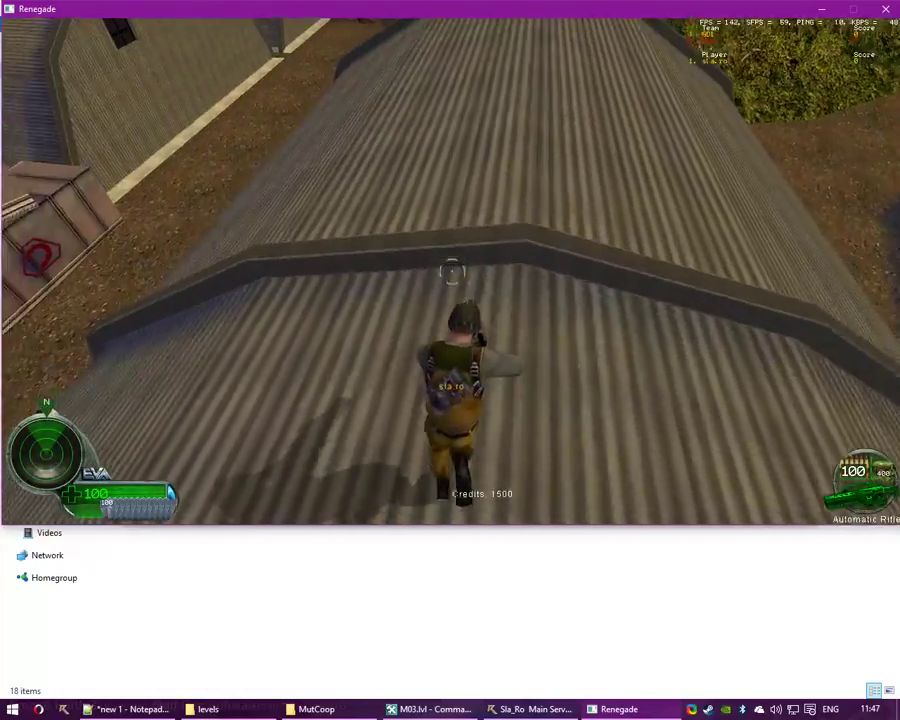
{"action": "key", "text": "w"}
{"action": "key", "text": "w"}
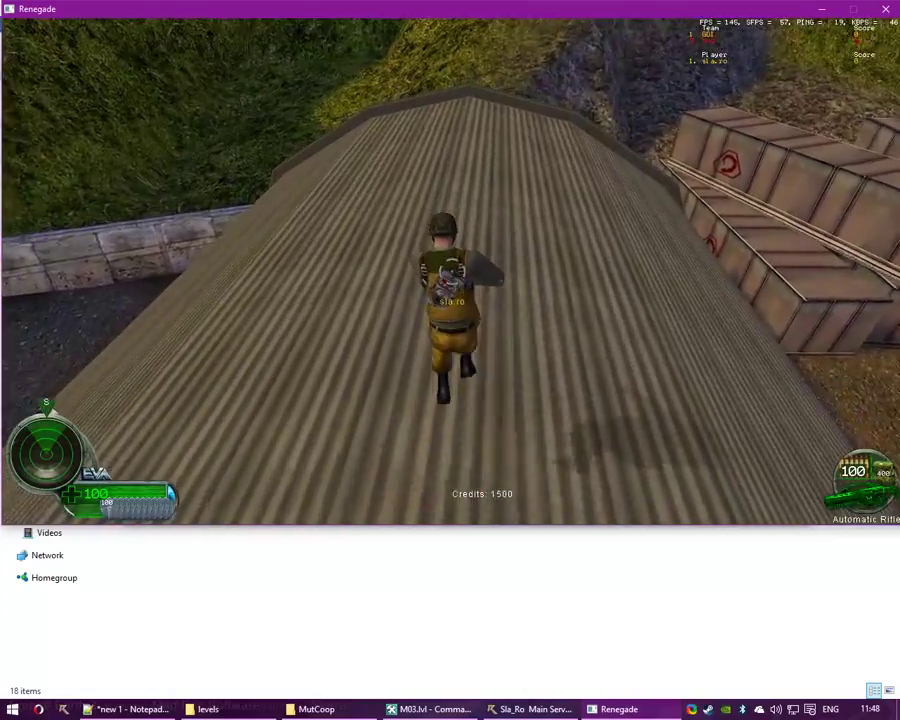
{"action": "key", "text": "w"}
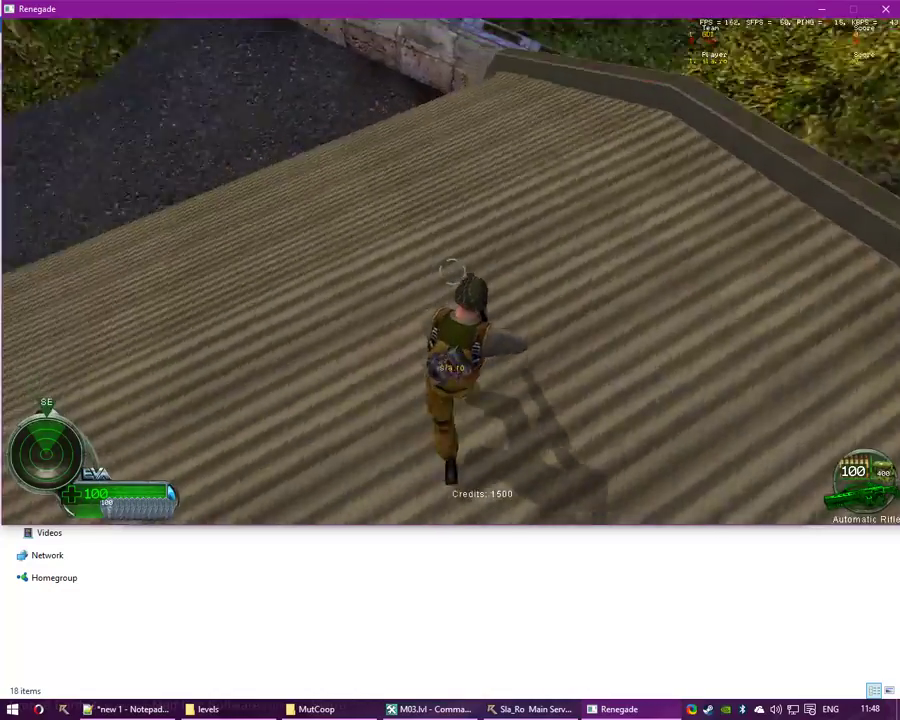